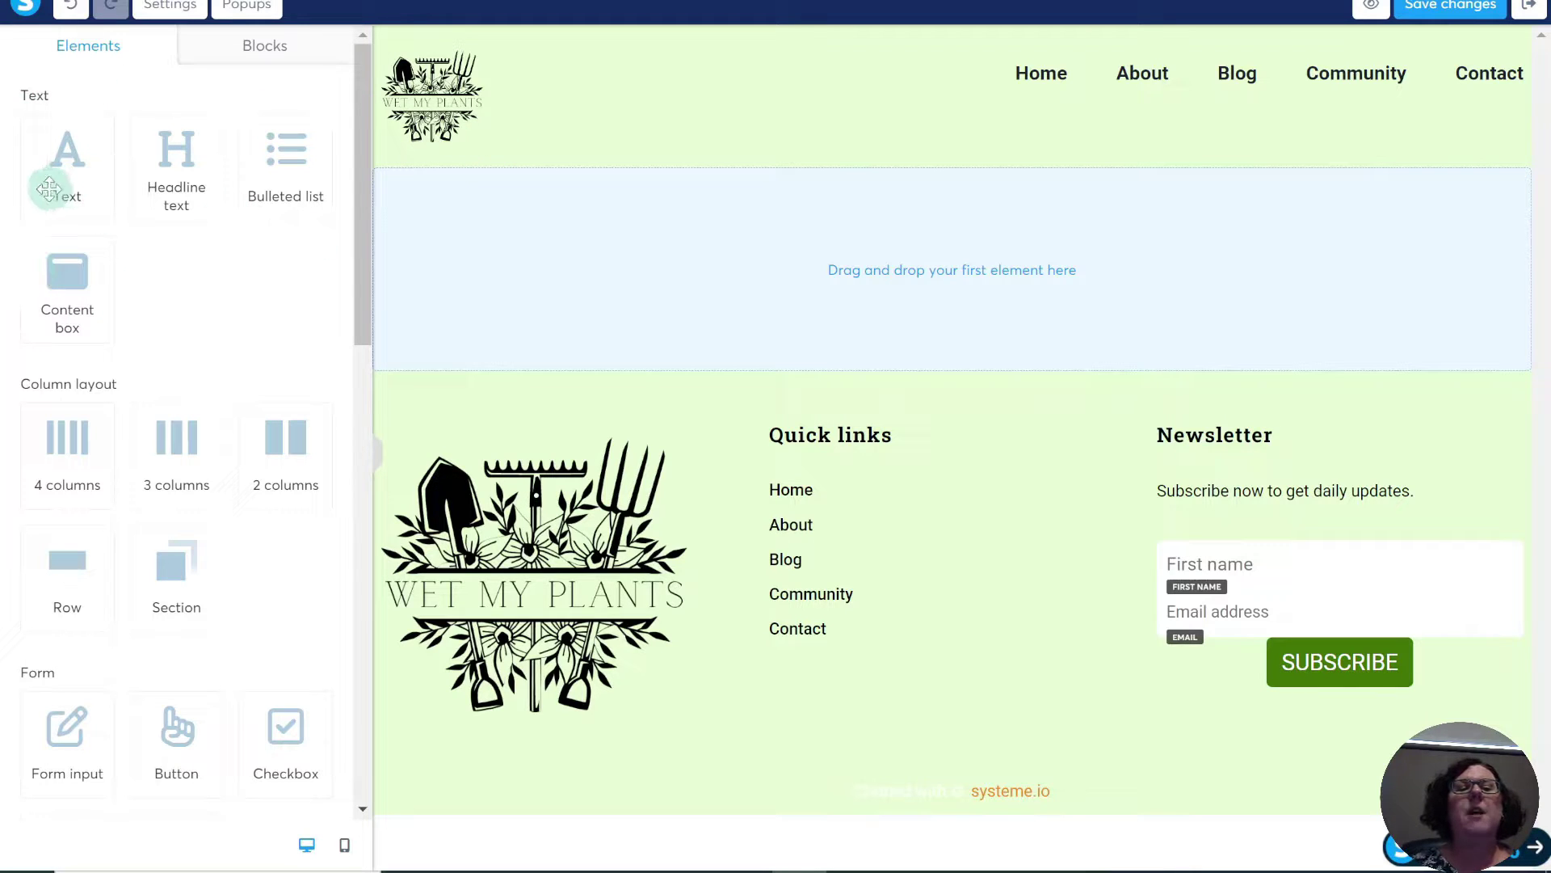
Add a headline text, a text paragraph, a bulleted list and a content box to the empty page section.
drag(69, 161, 58, 174)
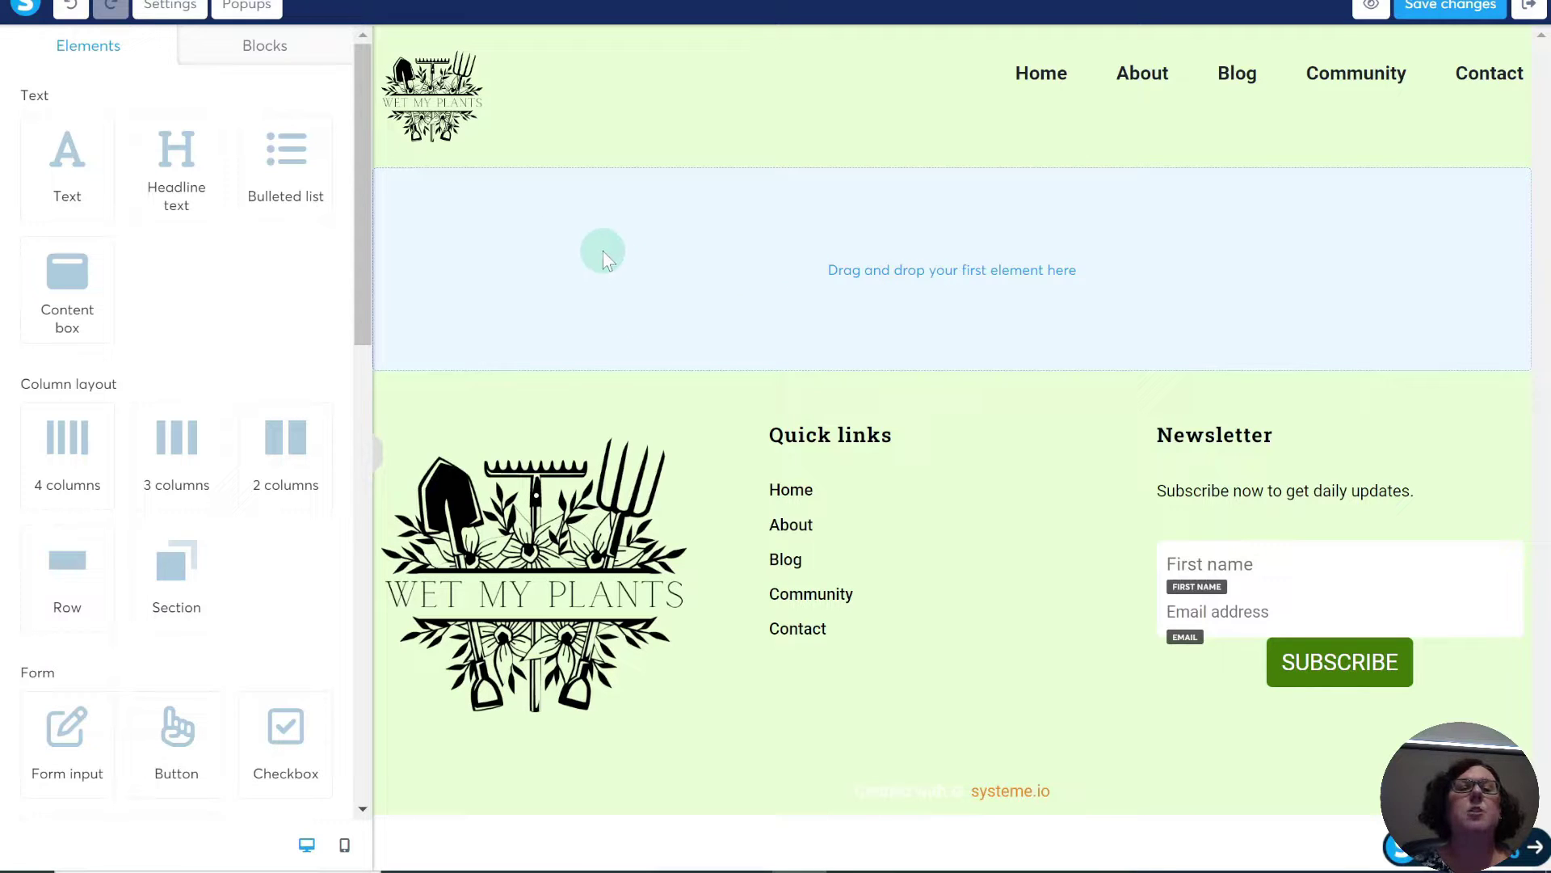
click(180, 186)
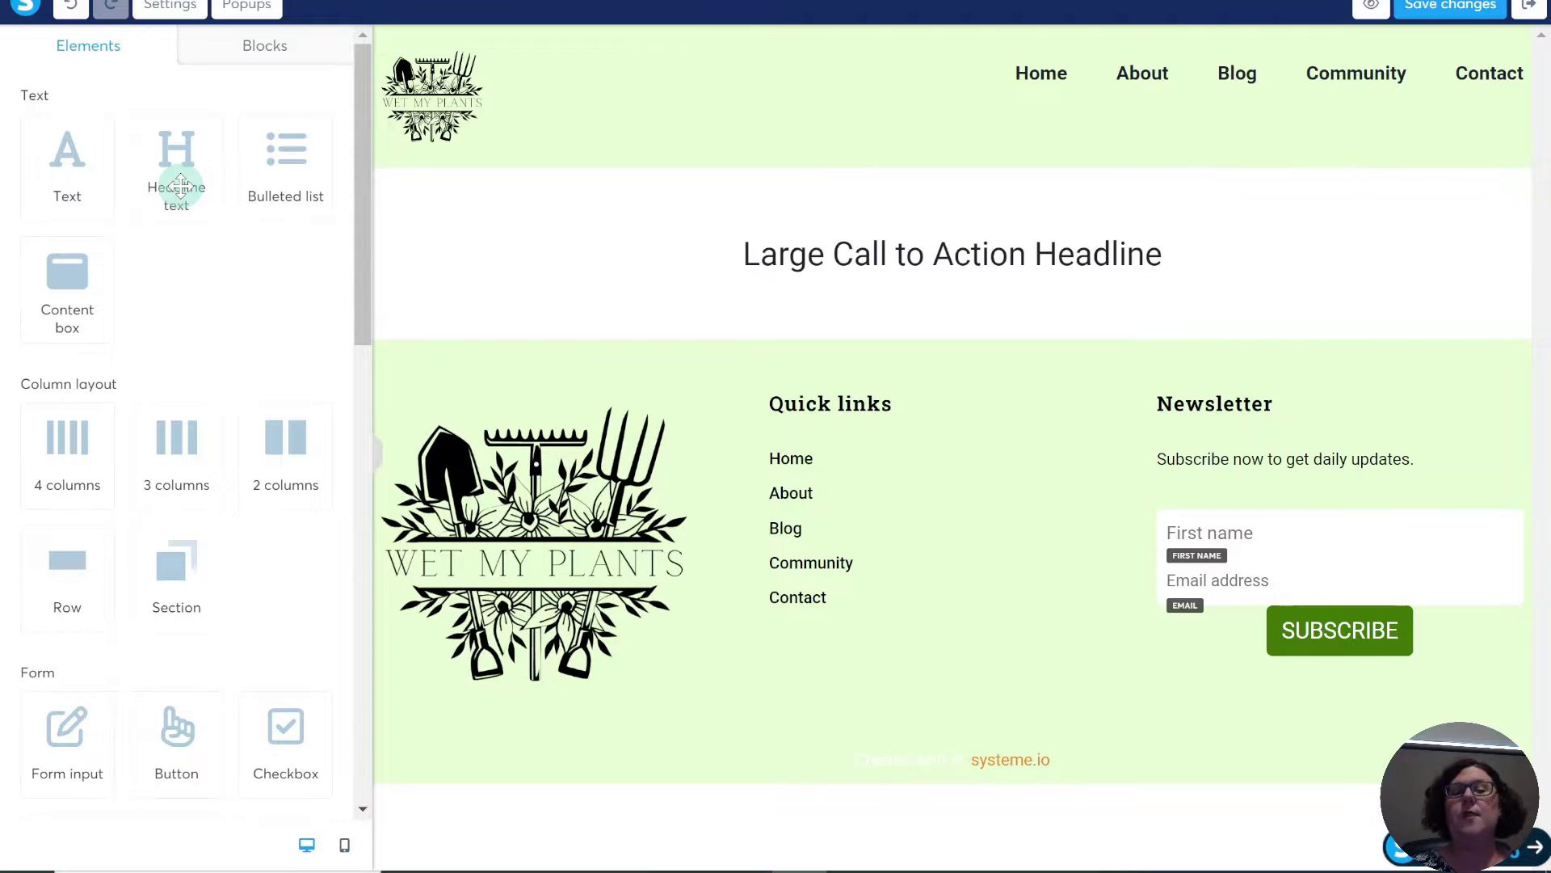
click(67, 168)
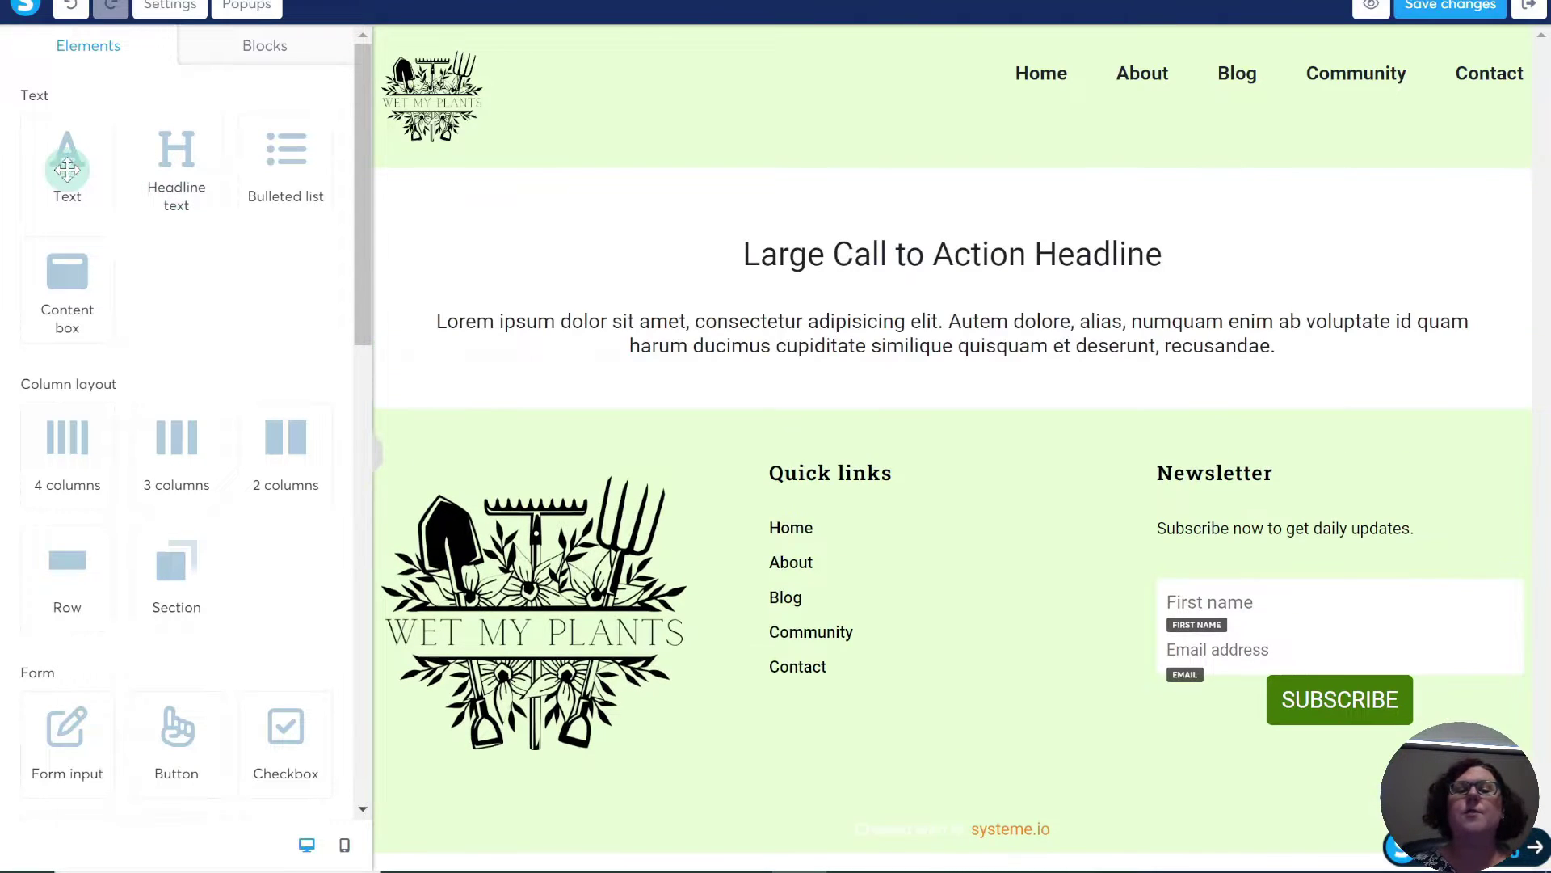
click(287, 178)
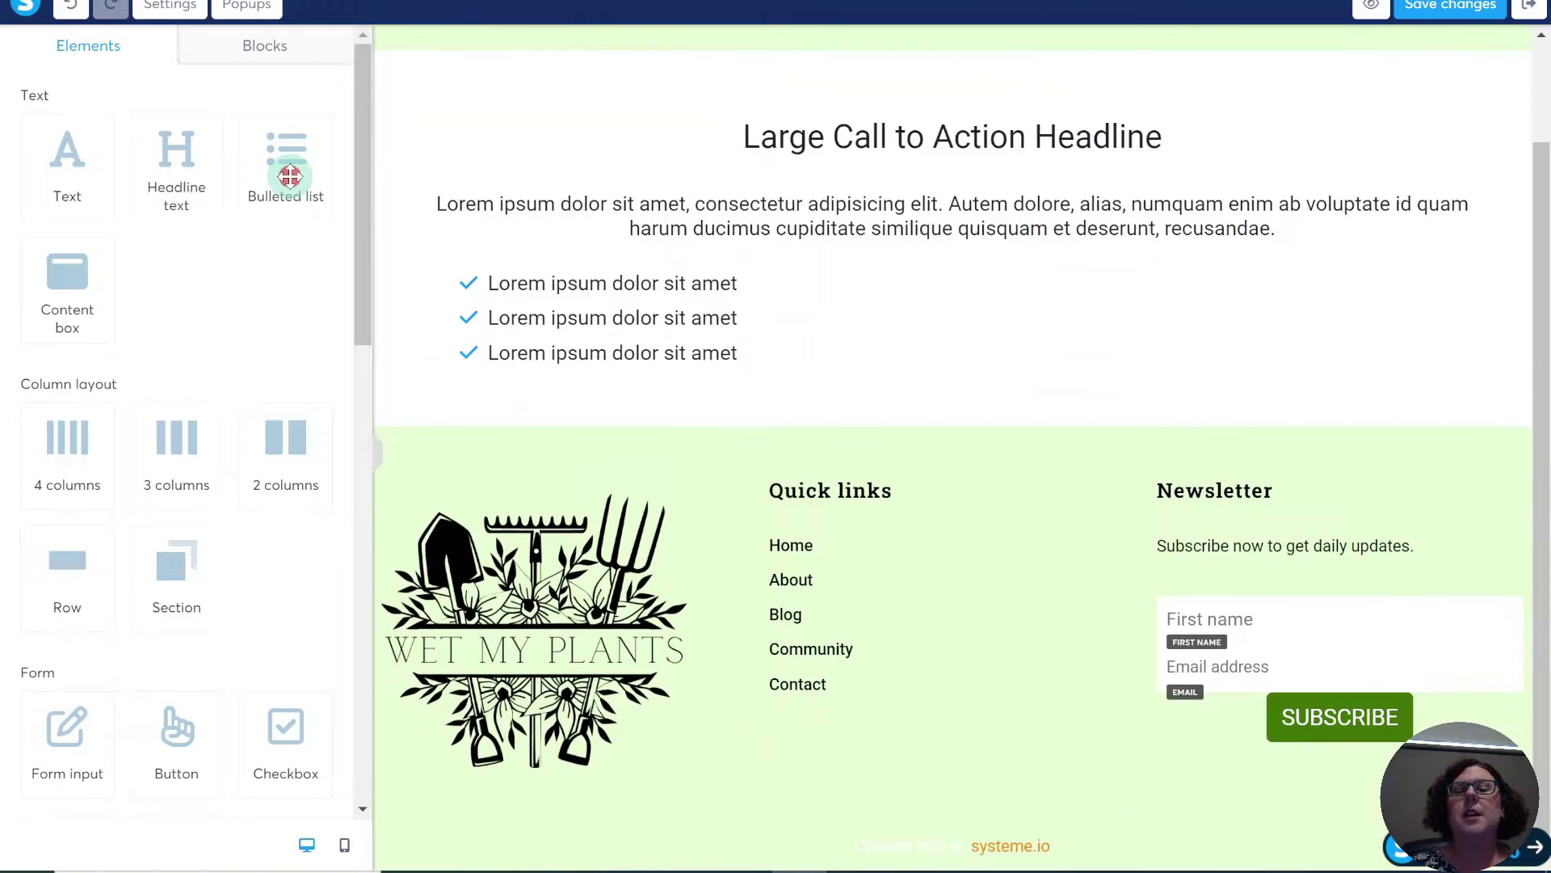
click(67, 300)
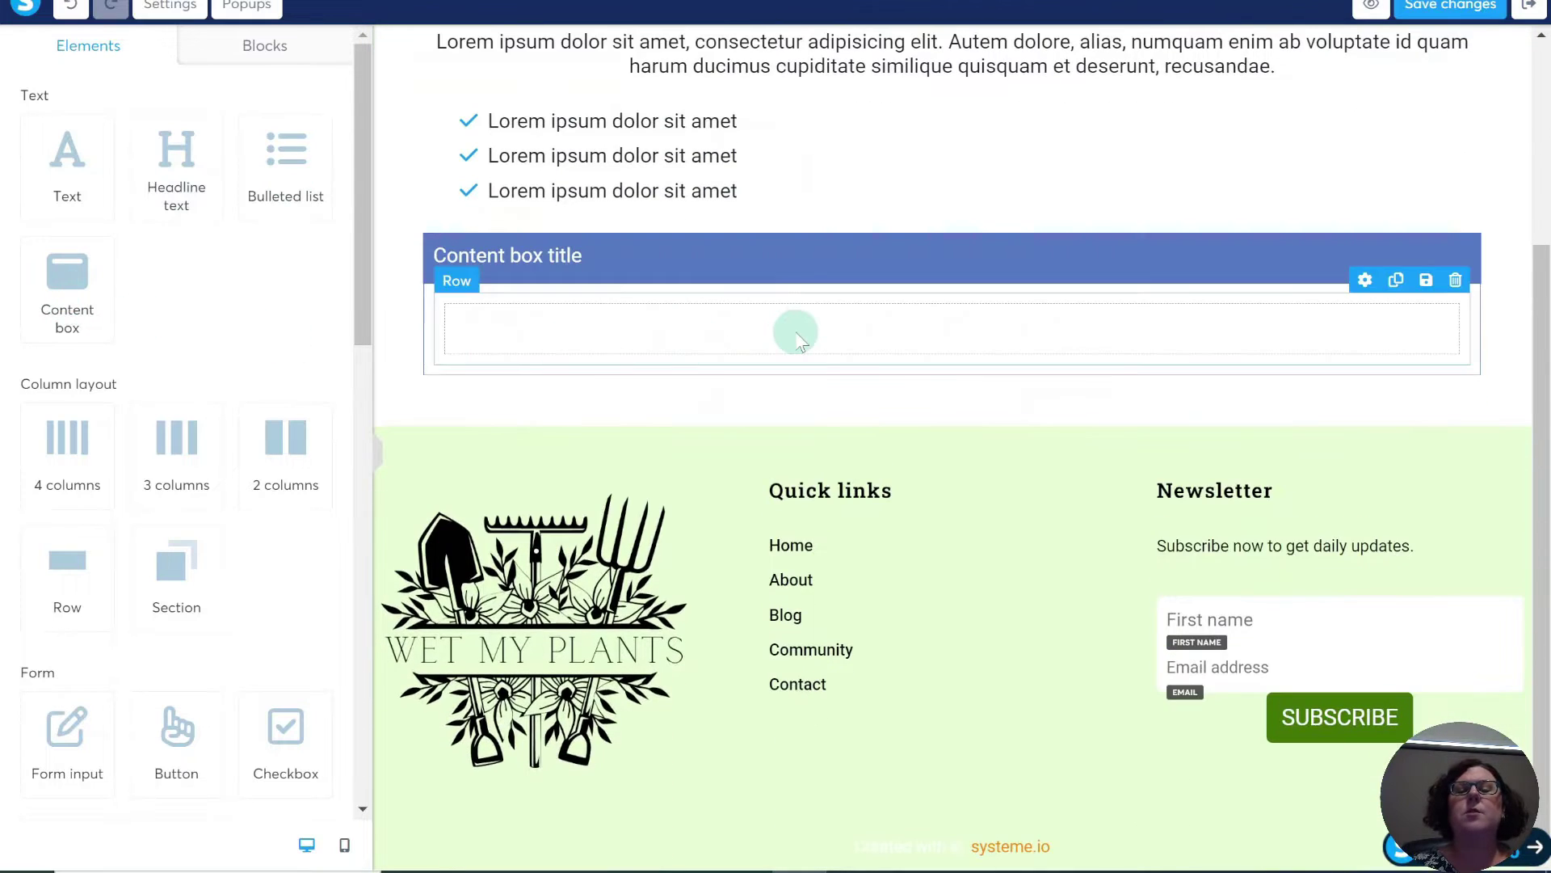
Place a second bulleted list inside the content box.
scroll(795, 339, up, 3)
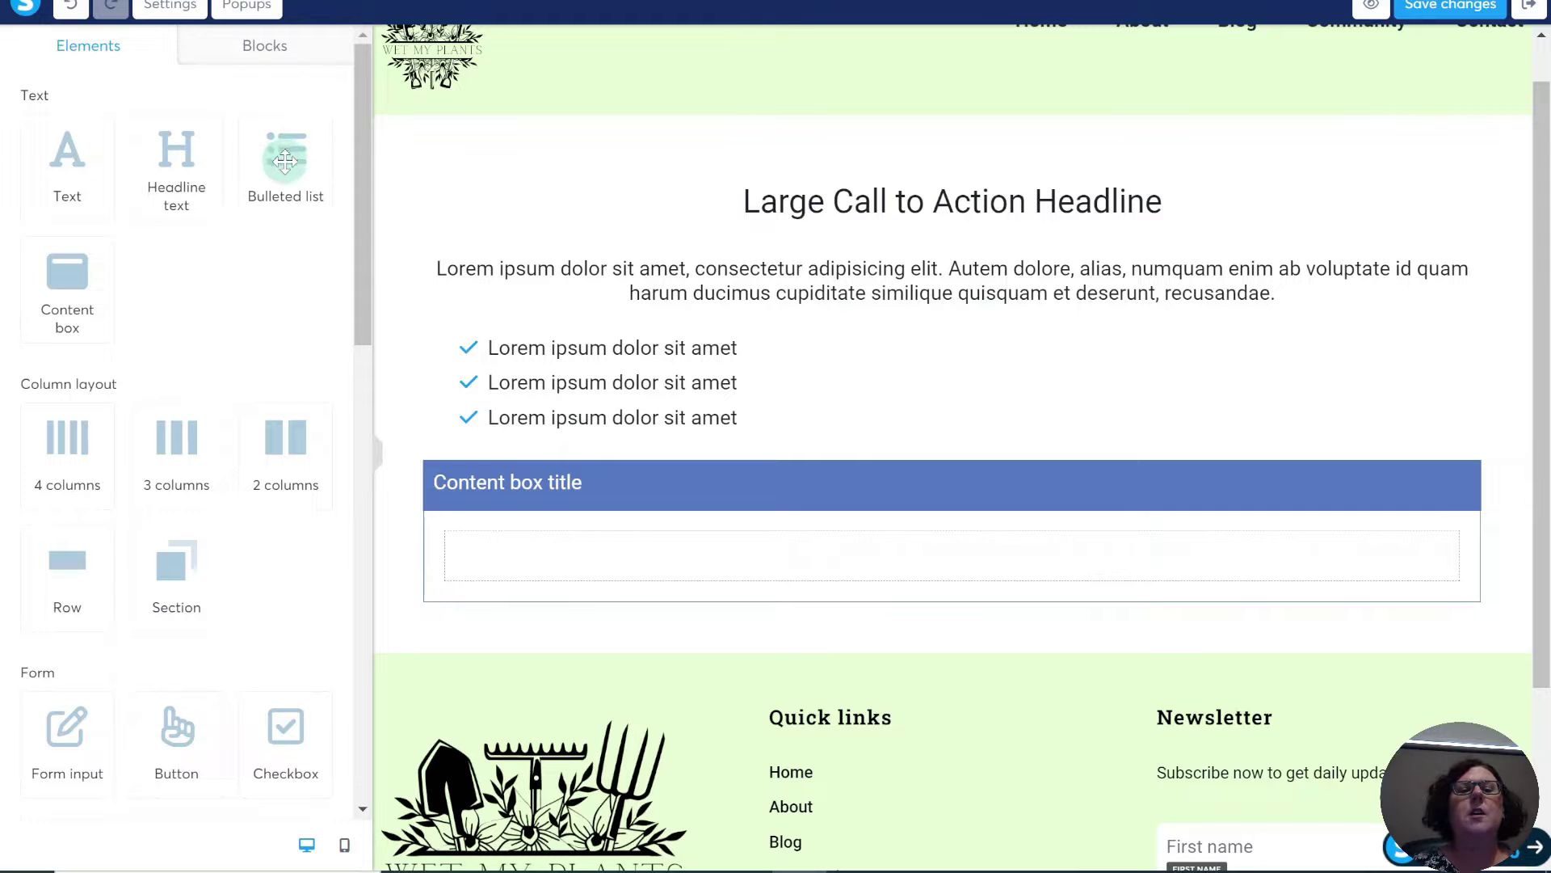
drag(284, 162, 623, 554)
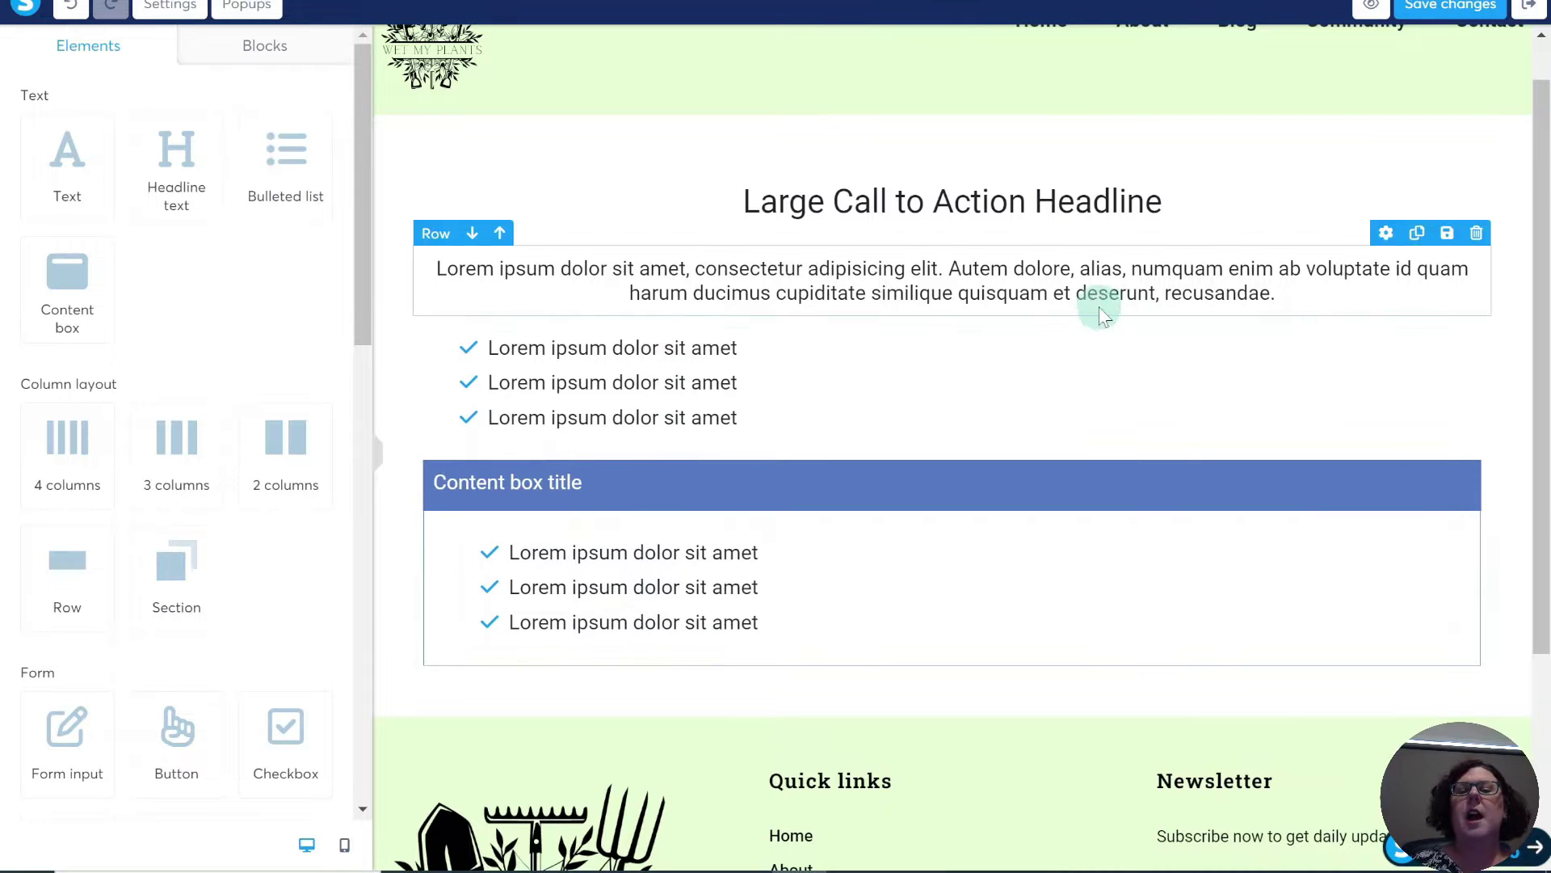
scroll(1104, 315, up, 1)
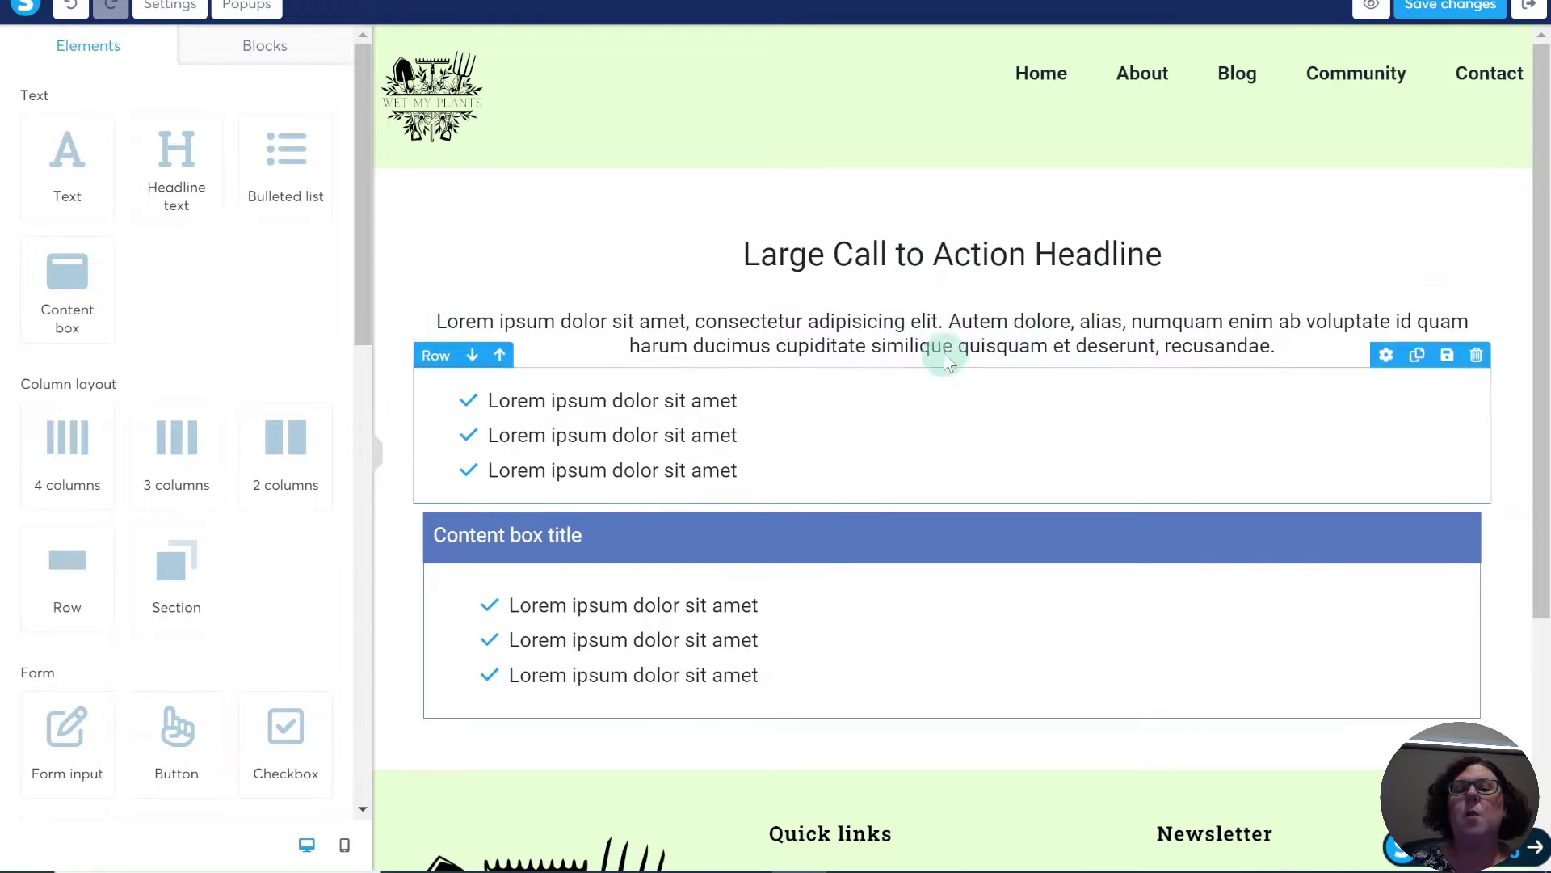
Format the whole "Large Call to Action Headline" text as H1, trying H6 in between for comparison.
click(935, 254)
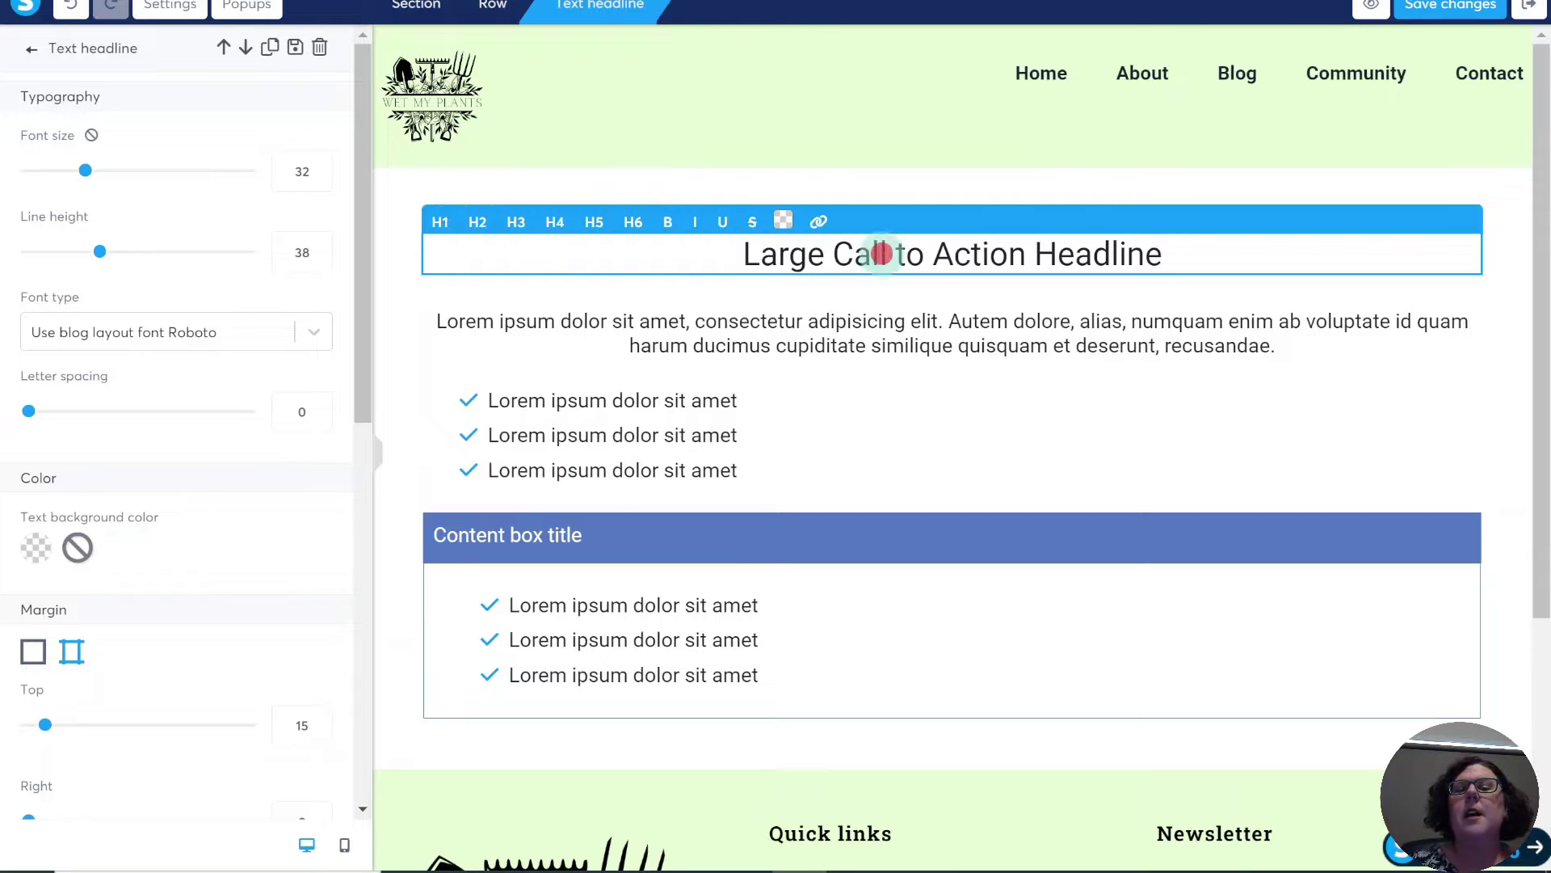
drag(727, 254, 1302, 277)
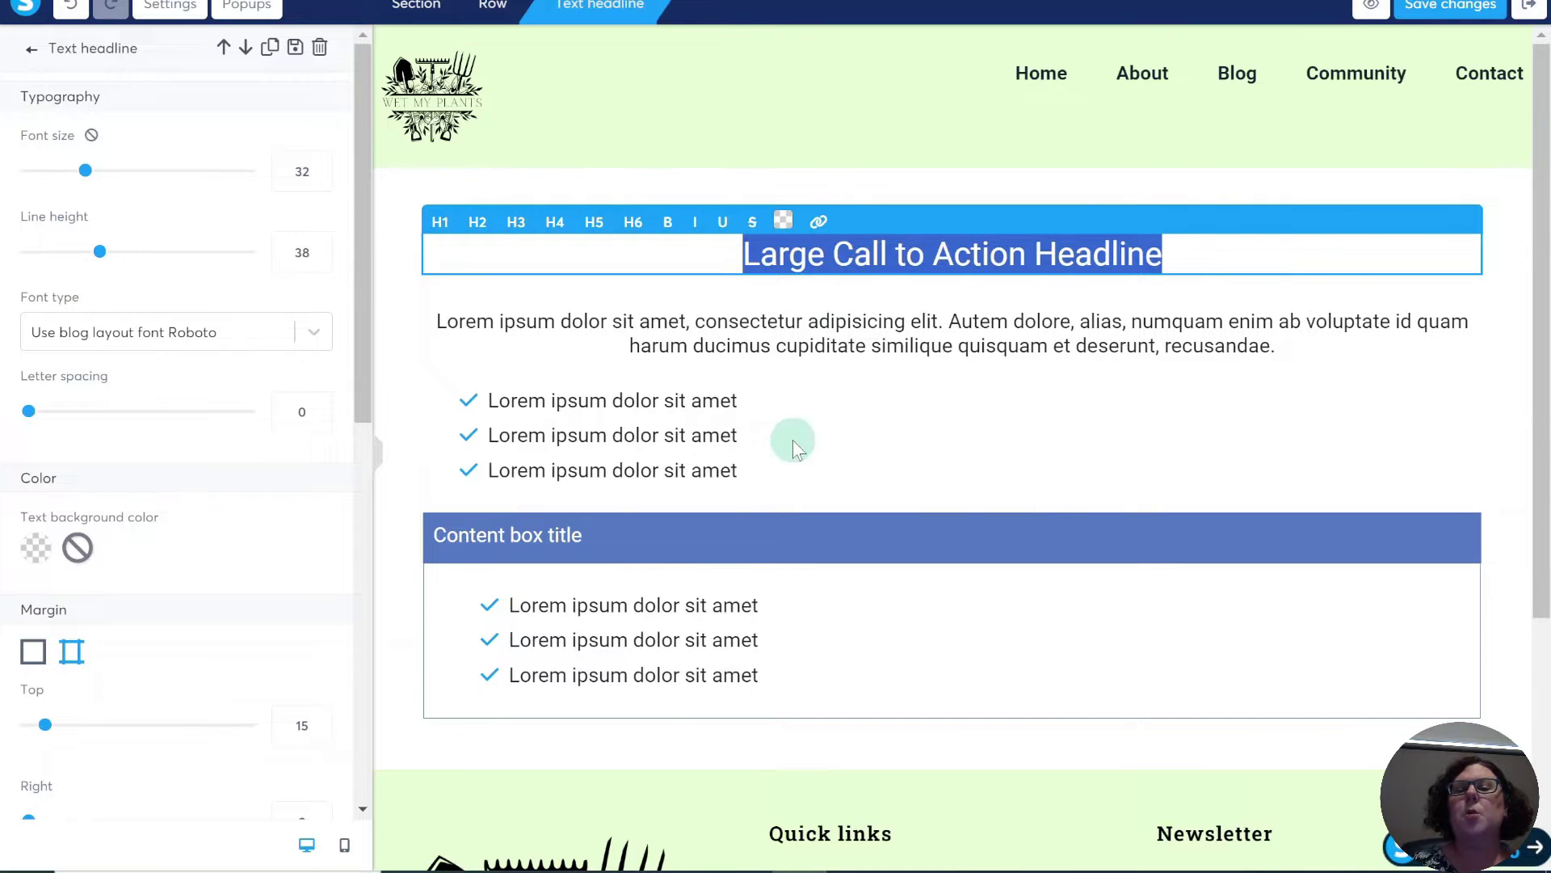
click(1204, 253)
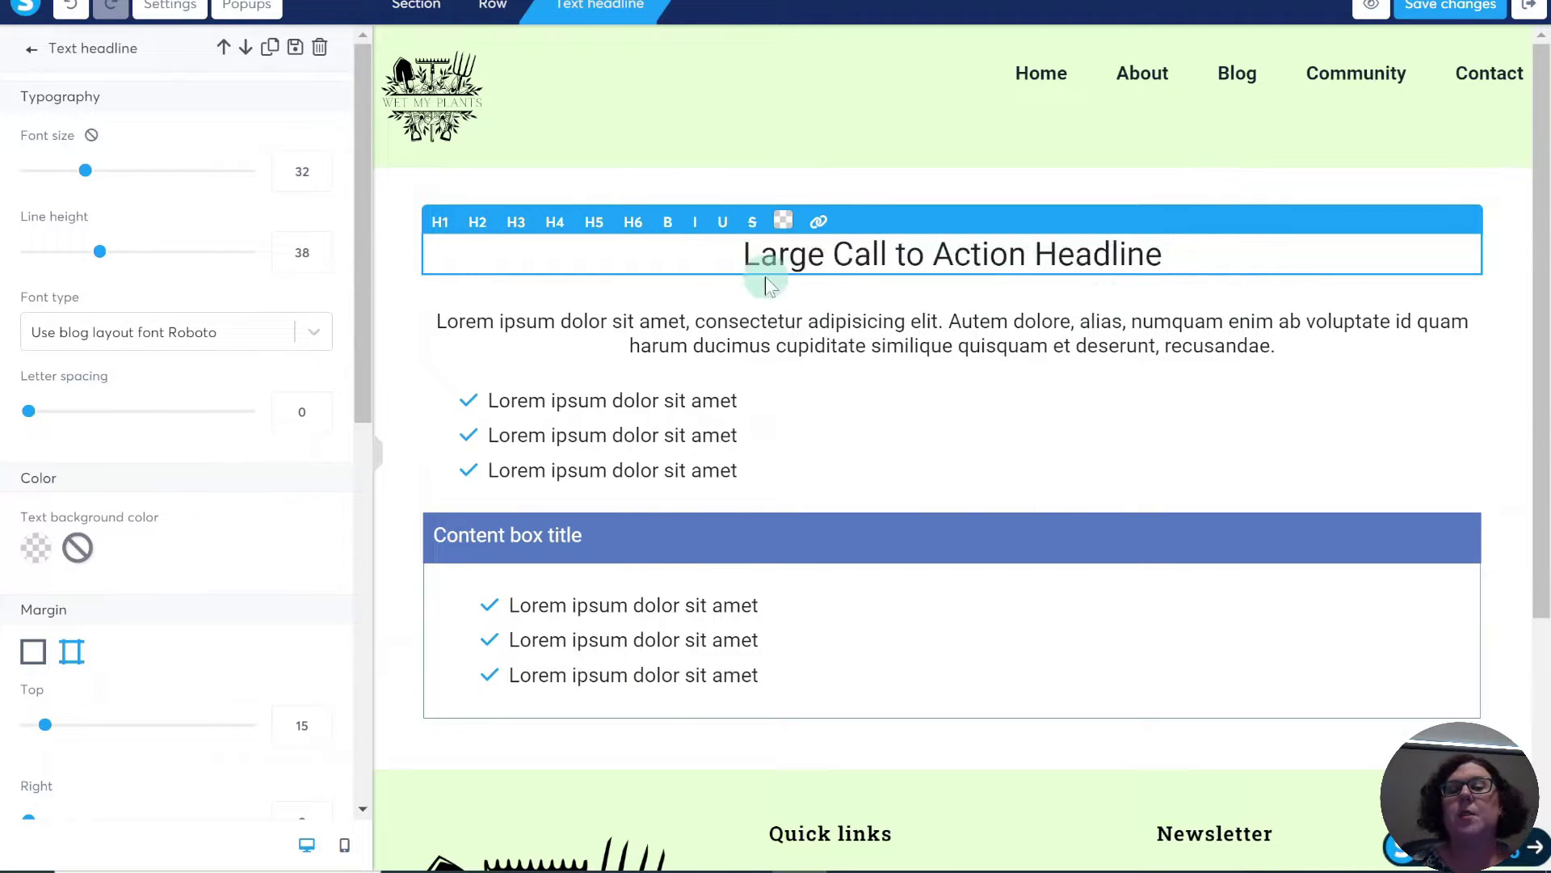
drag(719, 259, 1178, 287)
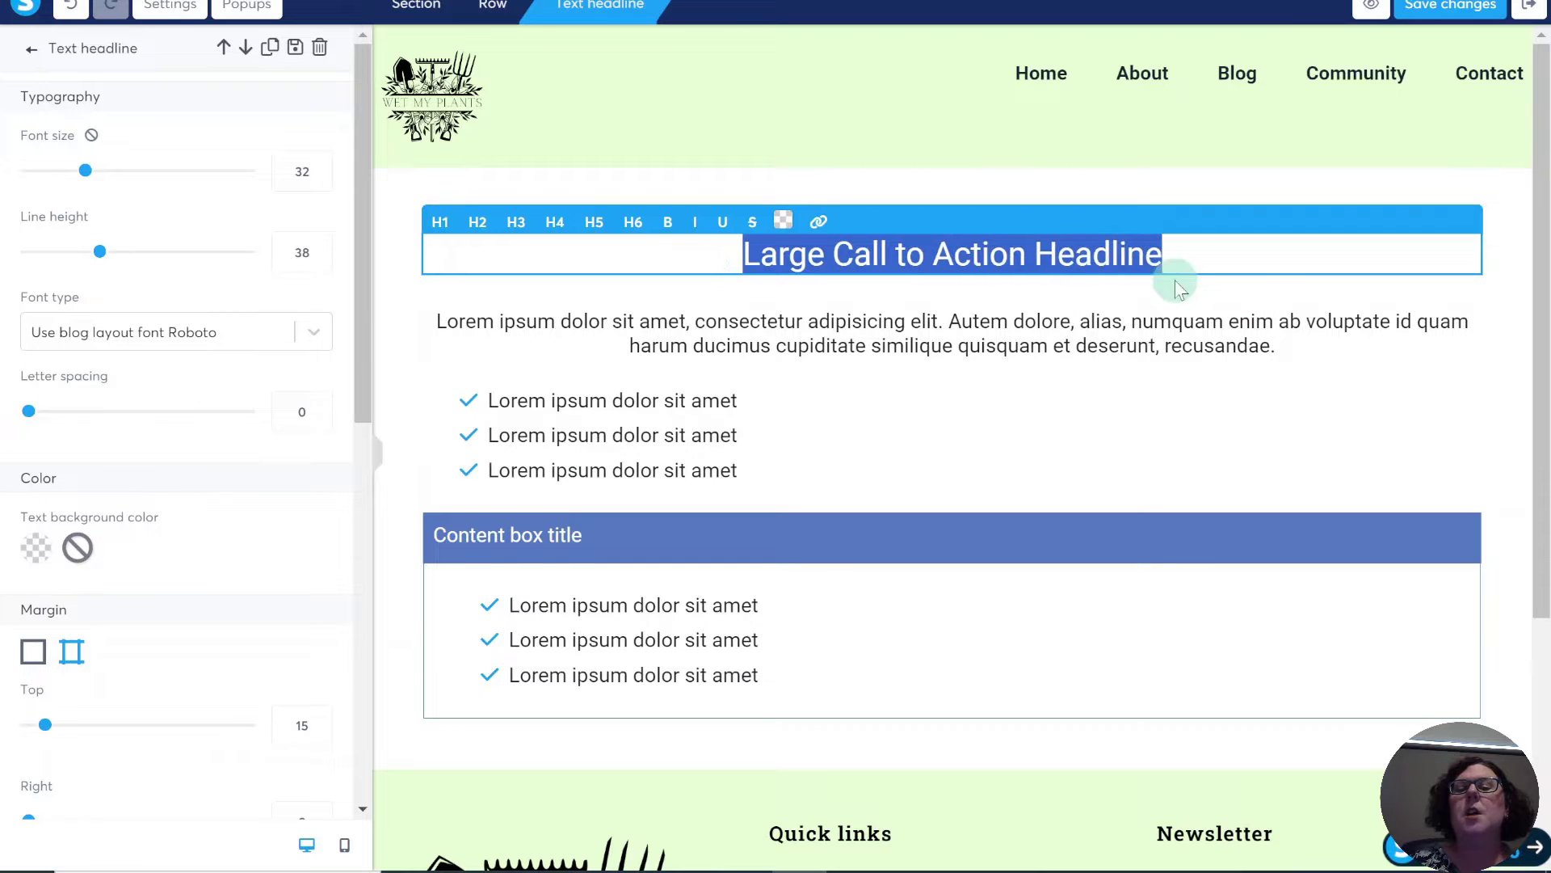
drag(727, 255, 1295, 270)
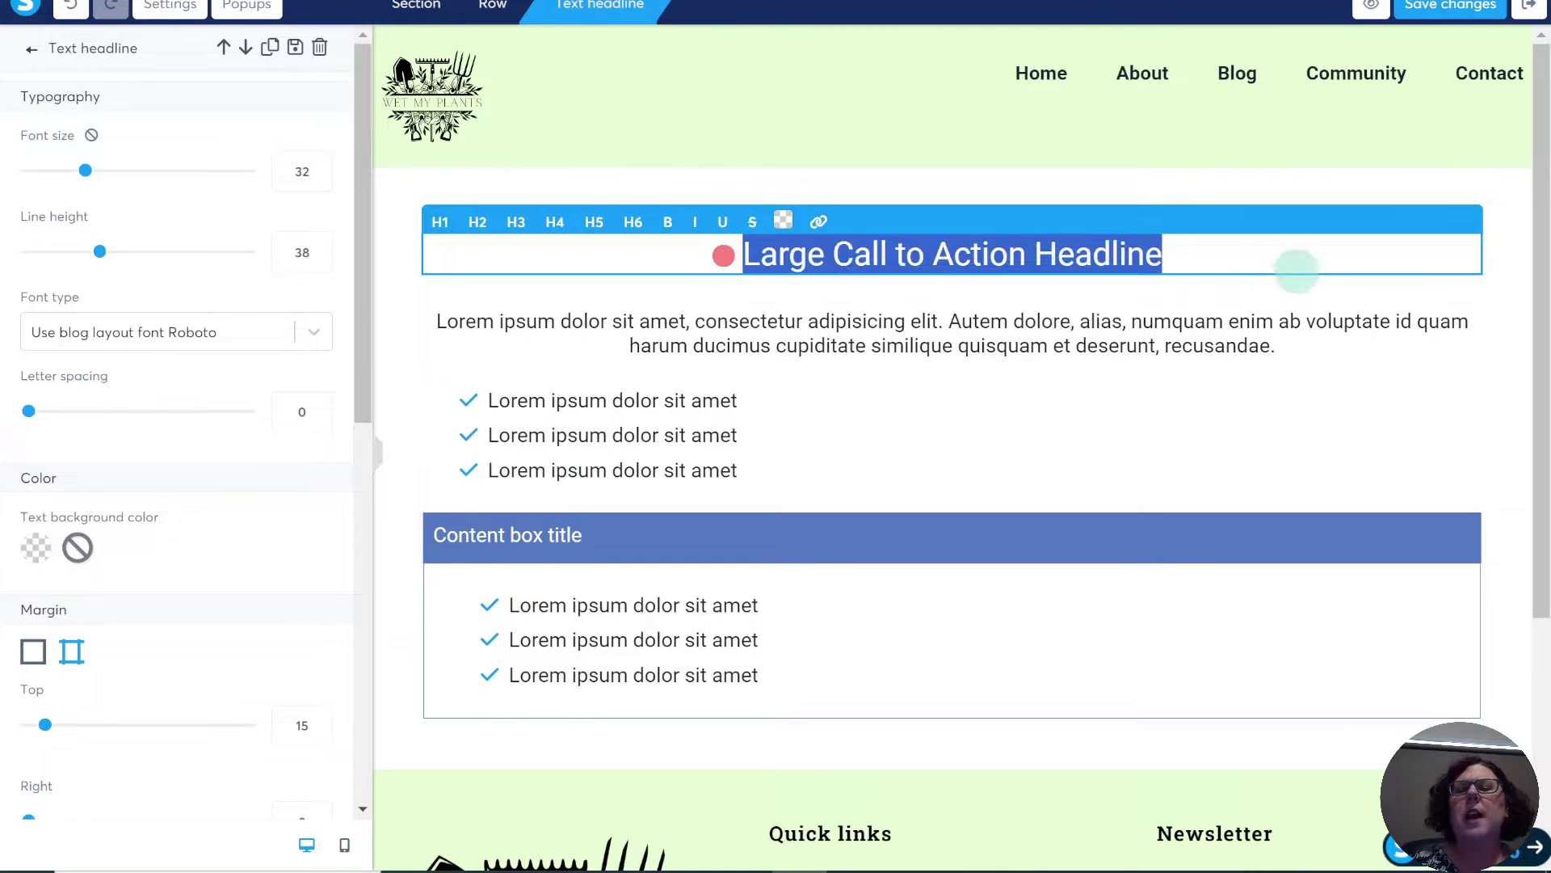
click(436, 230)
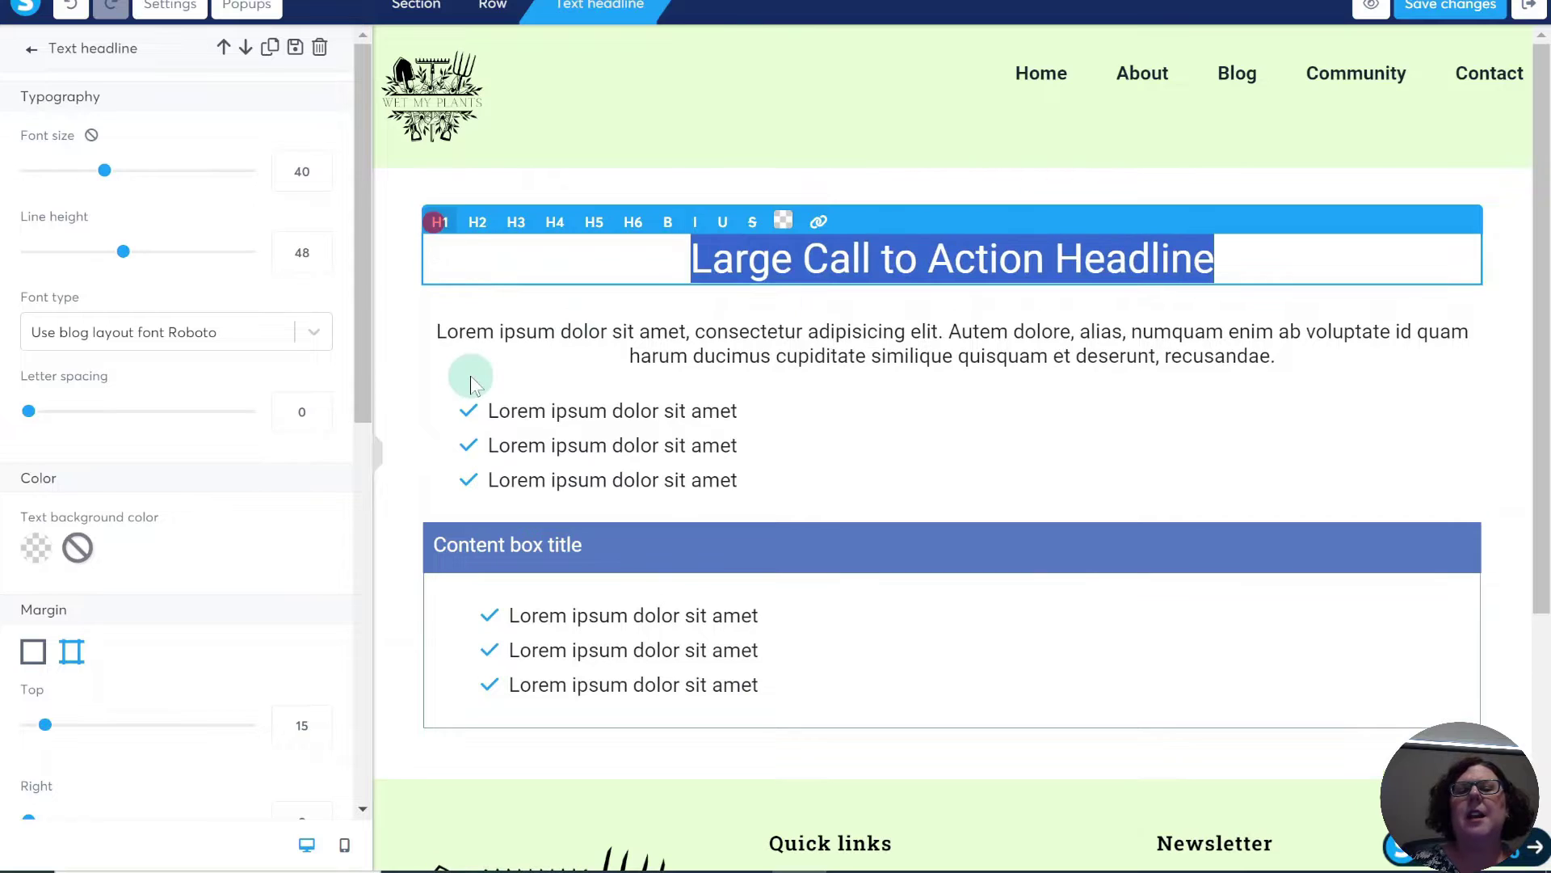
click(639, 224)
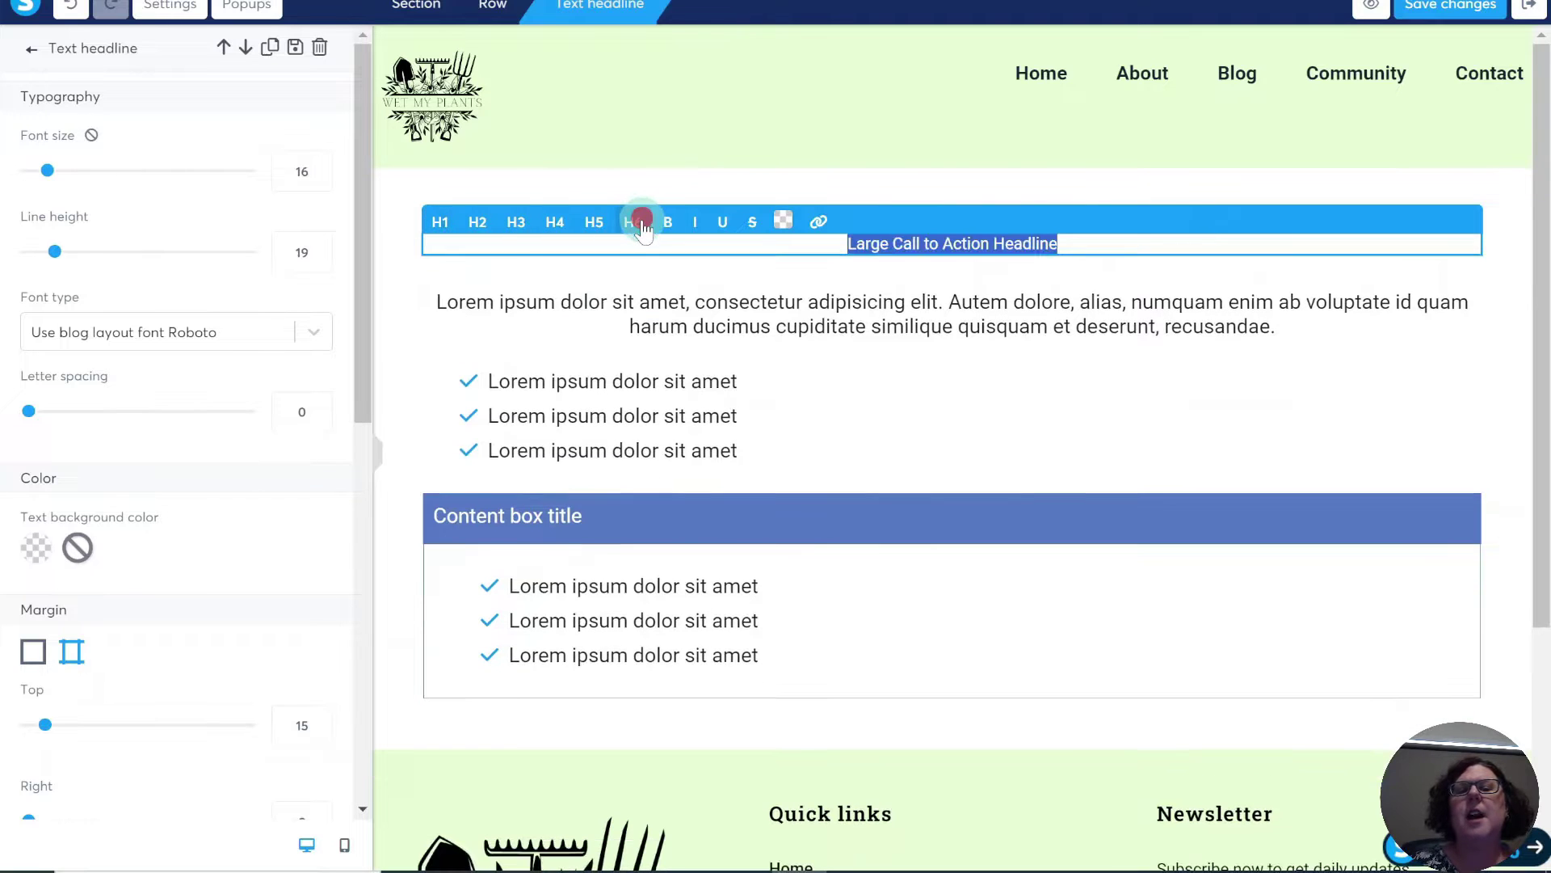
click(437, 235)
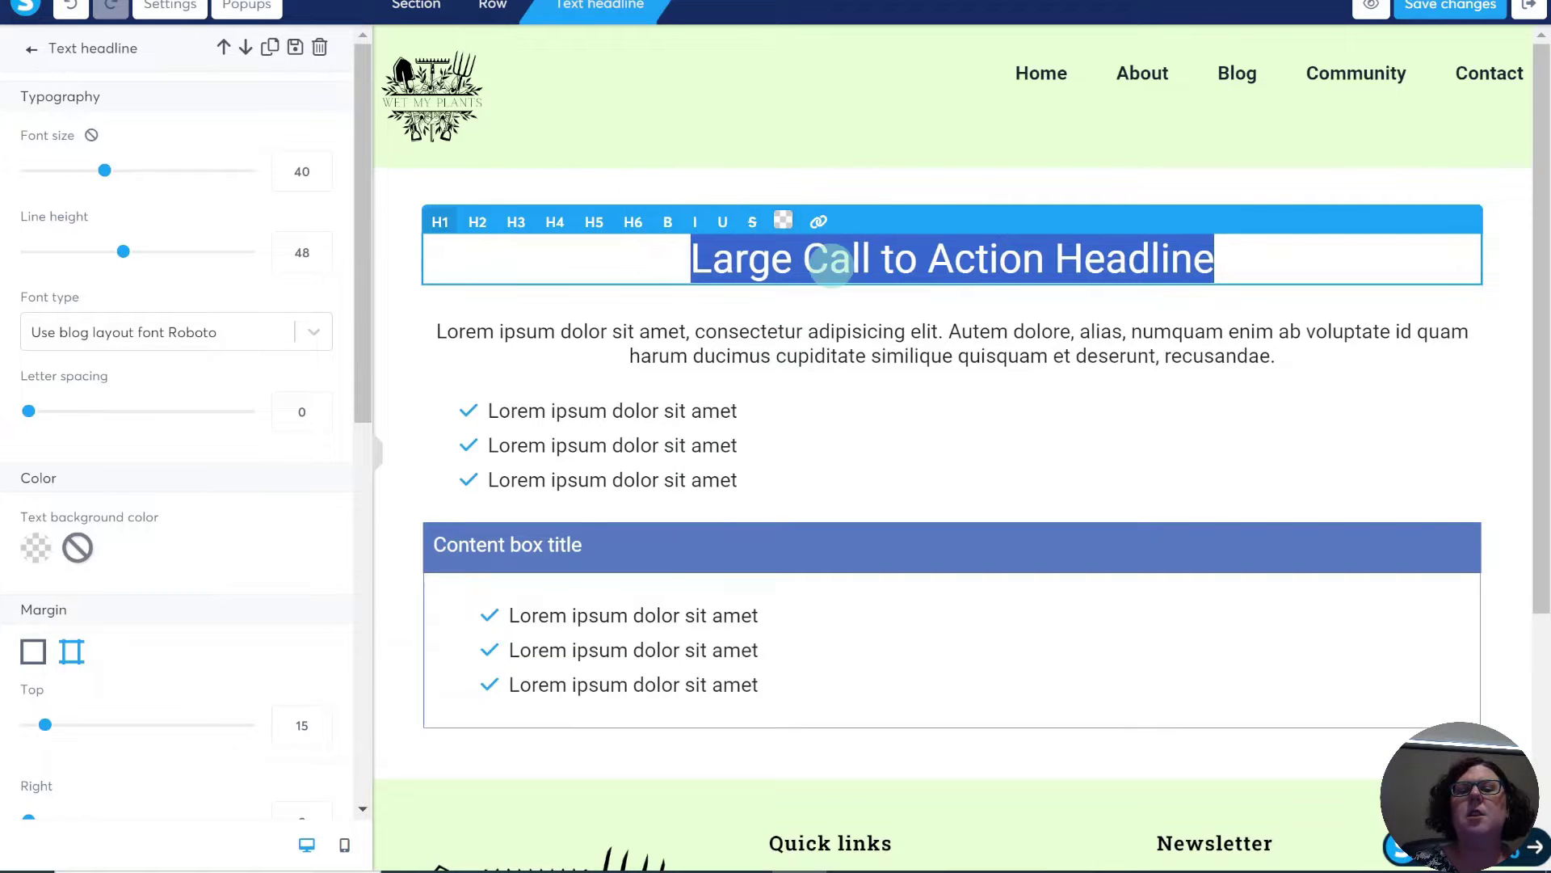
Try bold, italic, underline and strikethrough on the whole headline and remove them again.
click(667, 221)
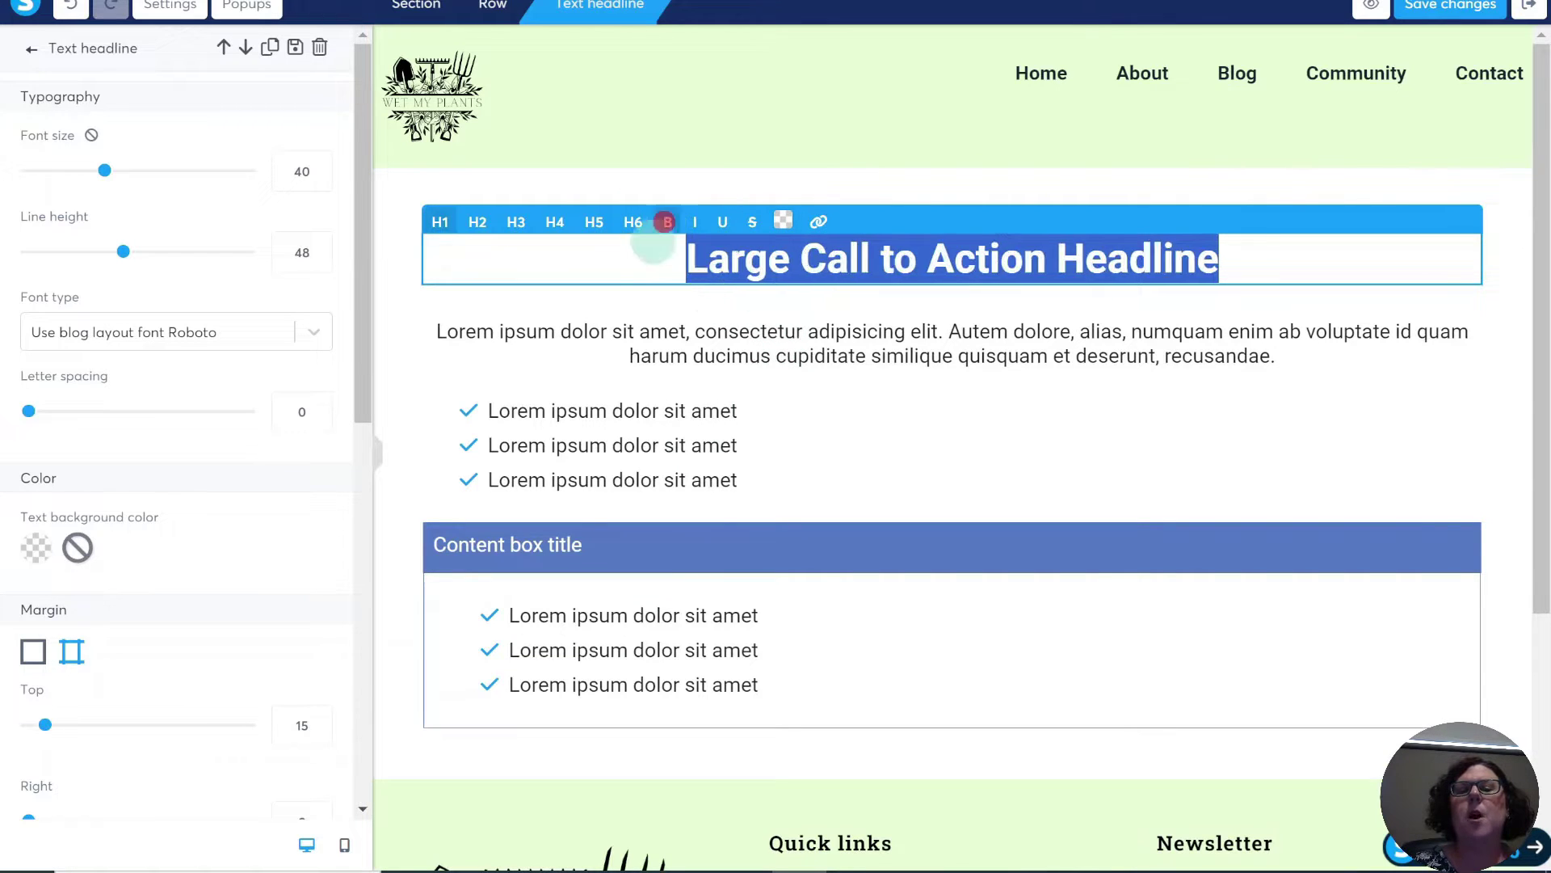
click(695, 221)
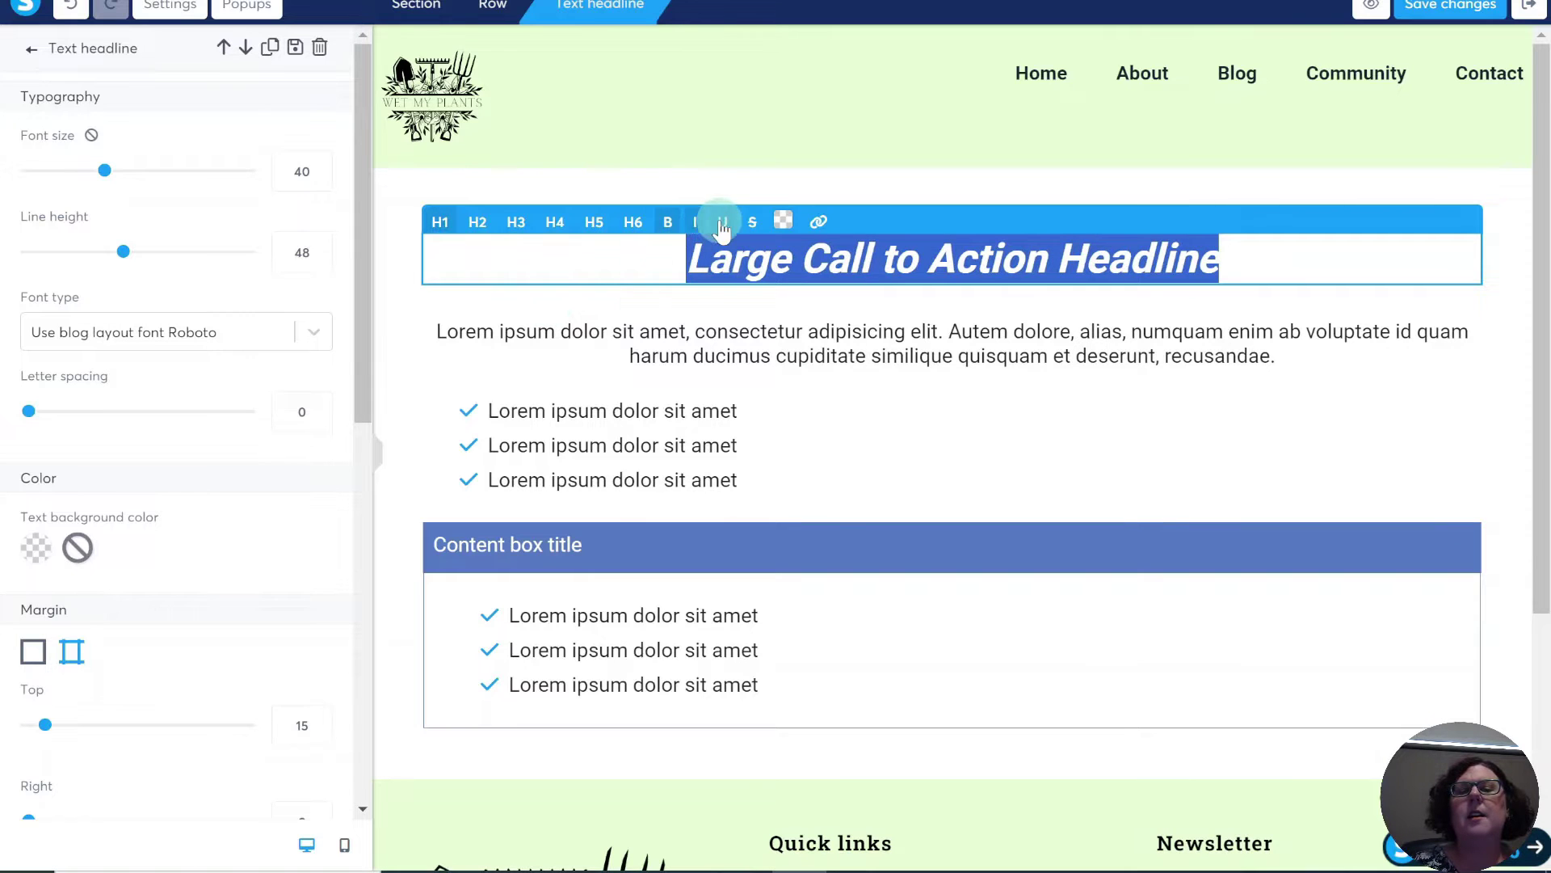
click(721, 222)
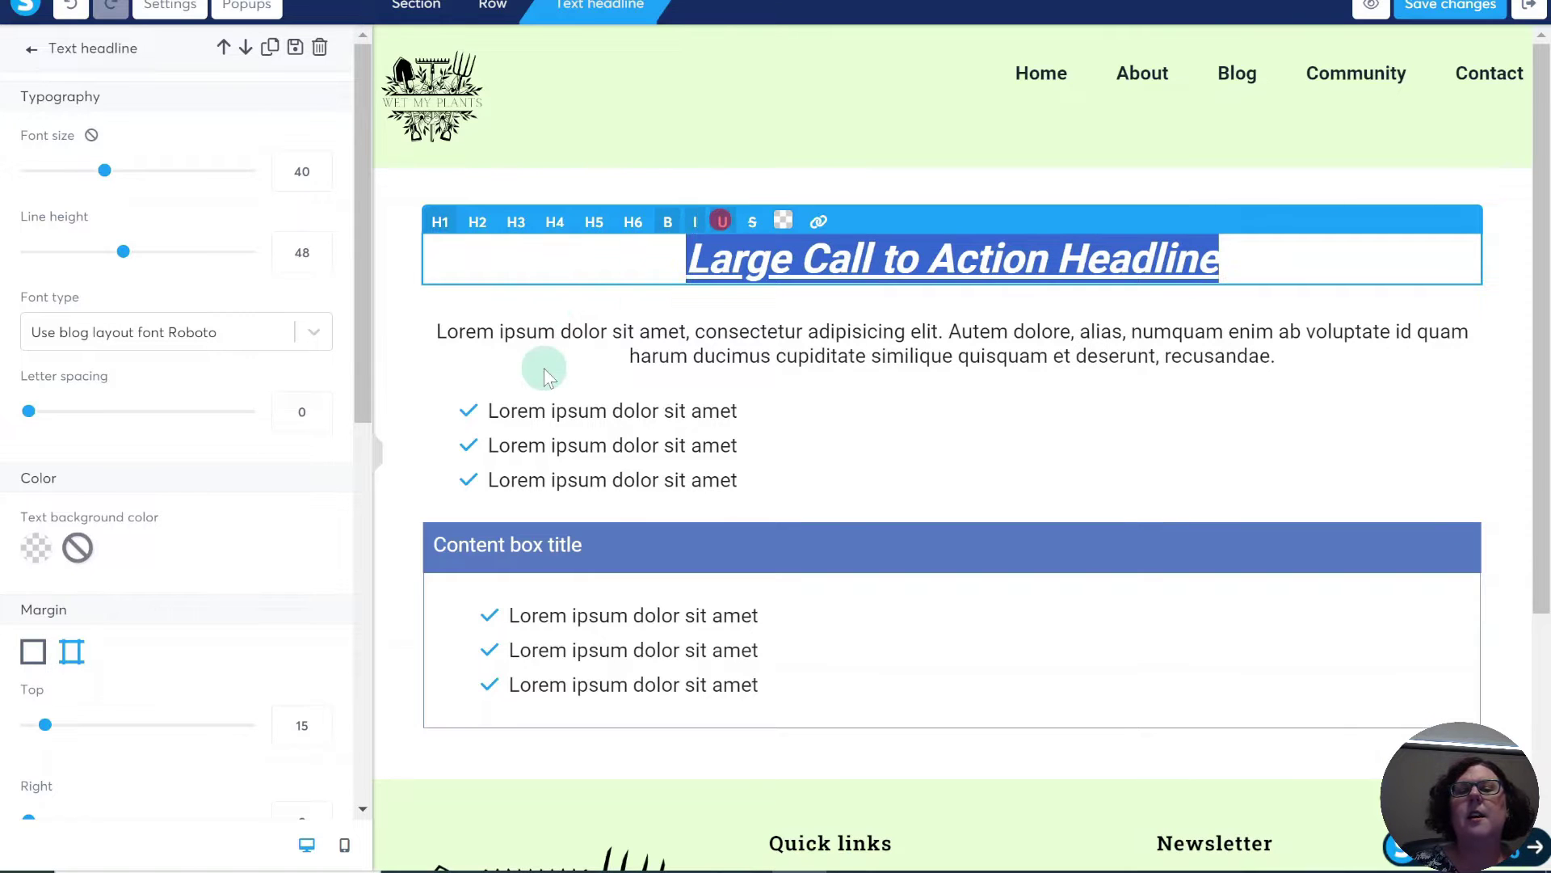
click(754, 223)
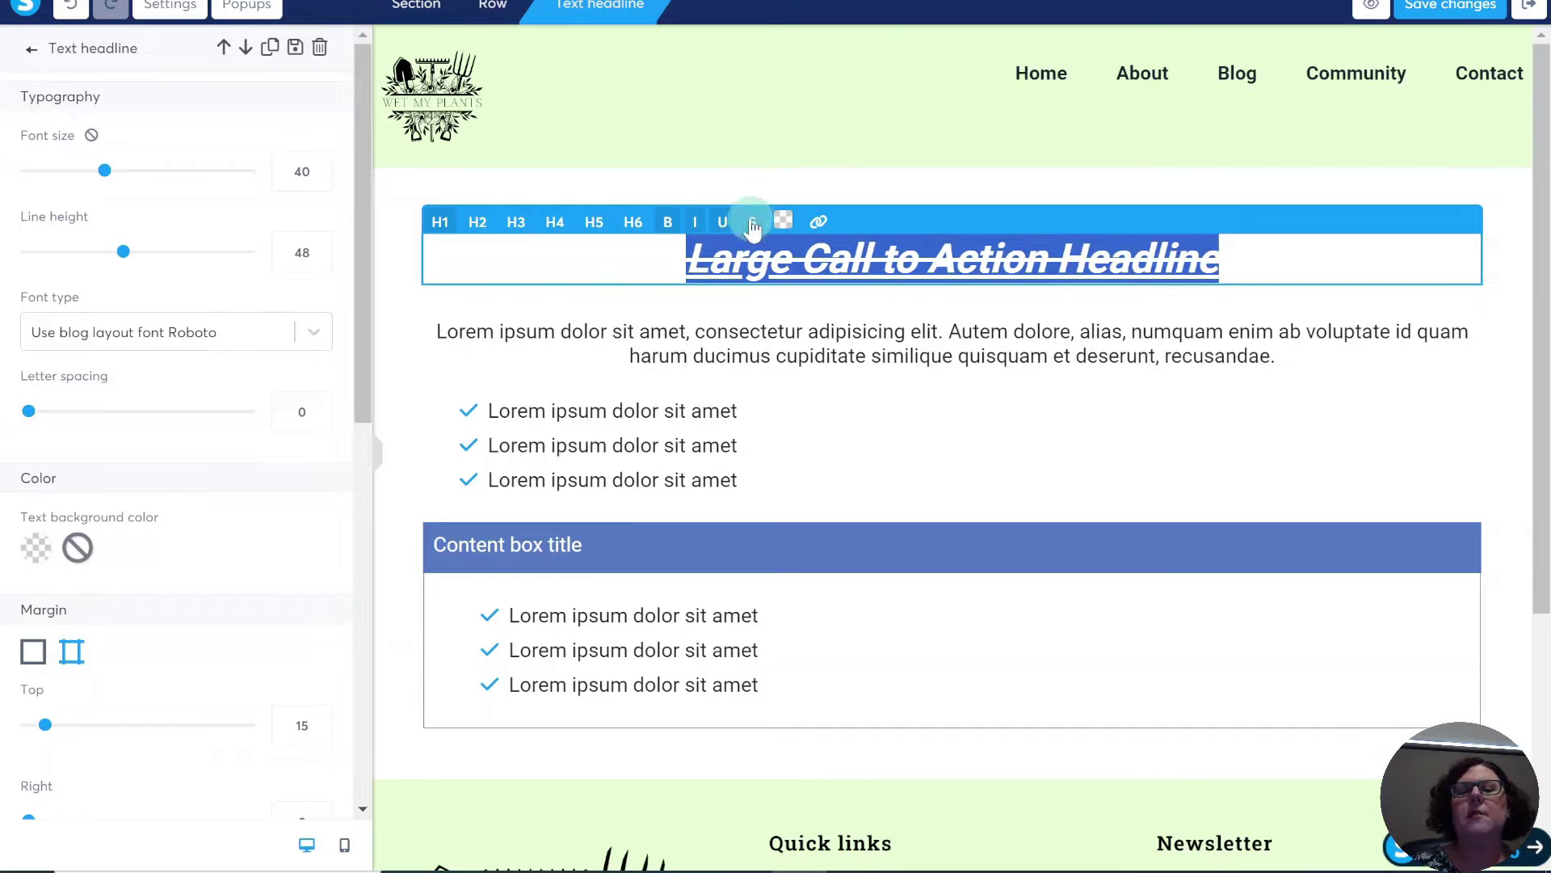
click(723, 223)
click(695, 222)
click(669, 222)
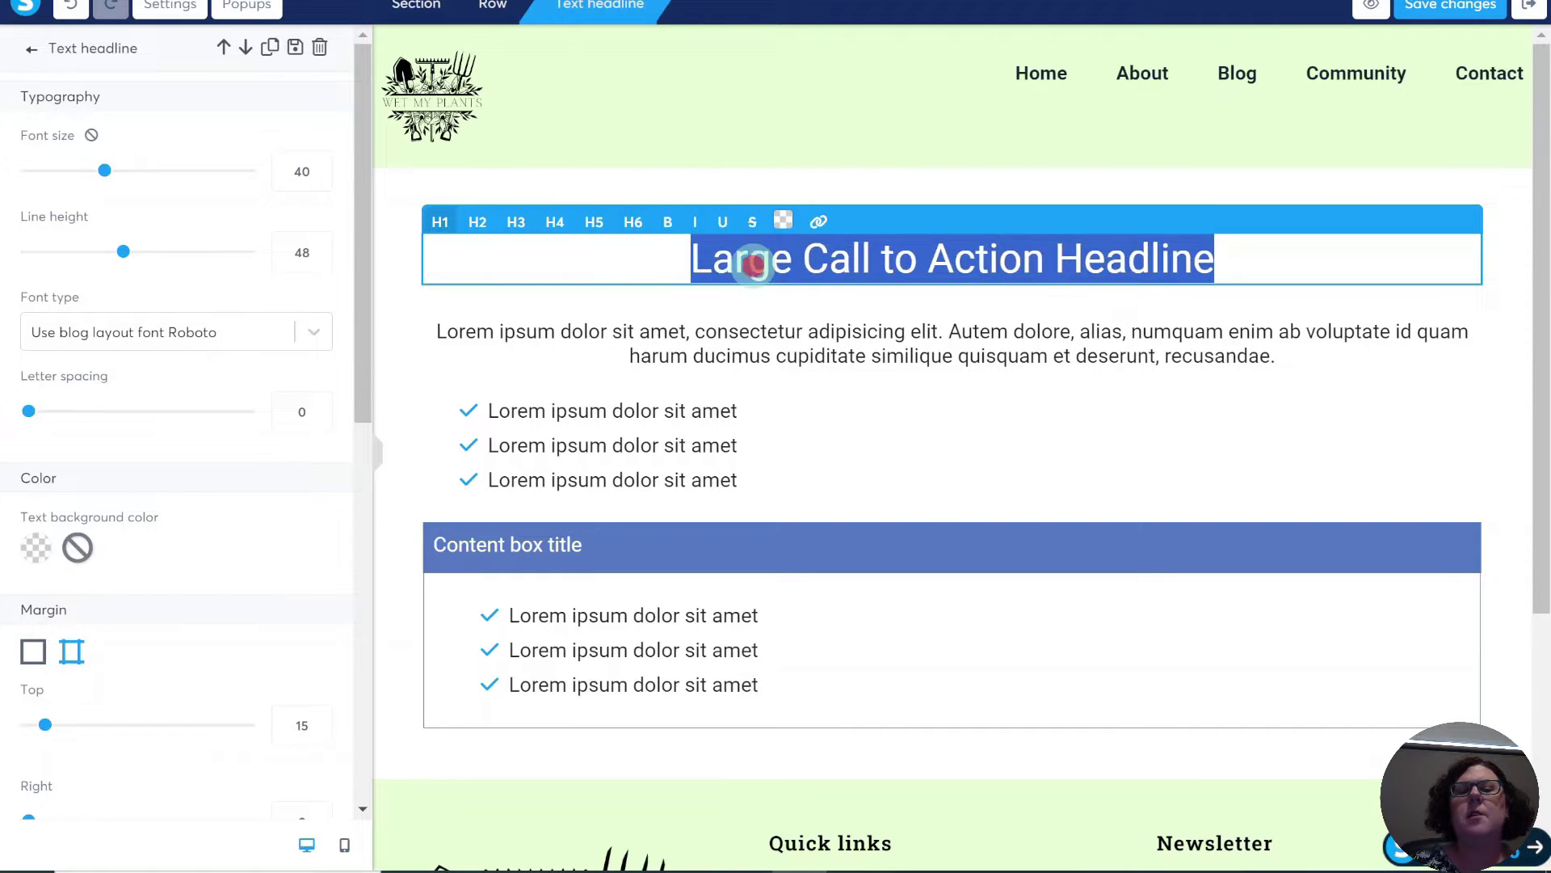
Make the word "Large" bold and the word "Call" italic in the headline.
click(752, 262)
double_click(751, 263)
click(668, 222)
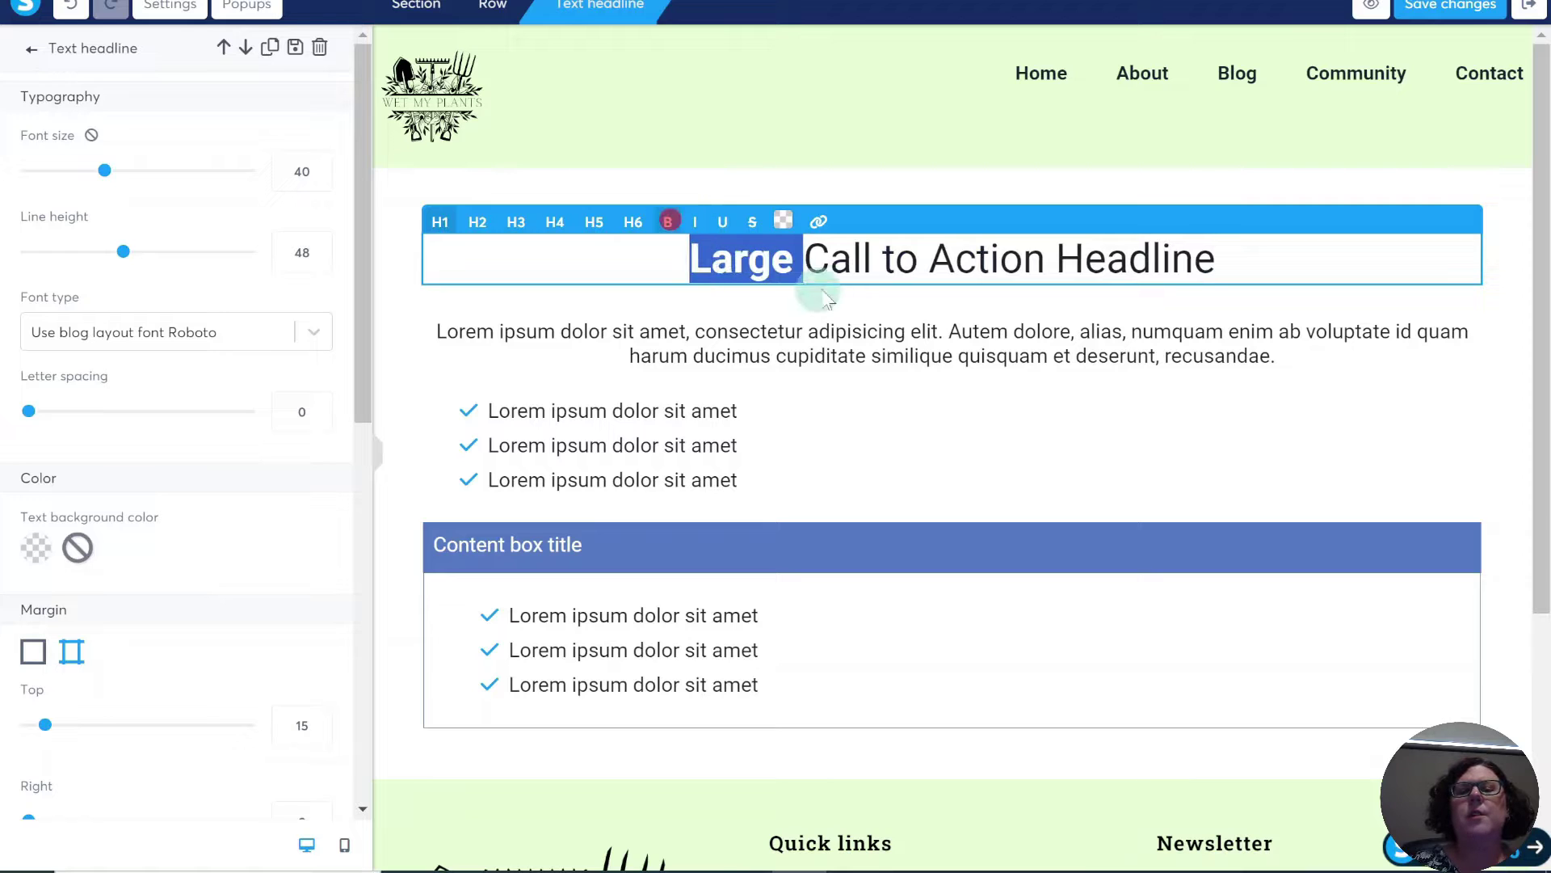
click(848, 260)
double_click(849, 261)
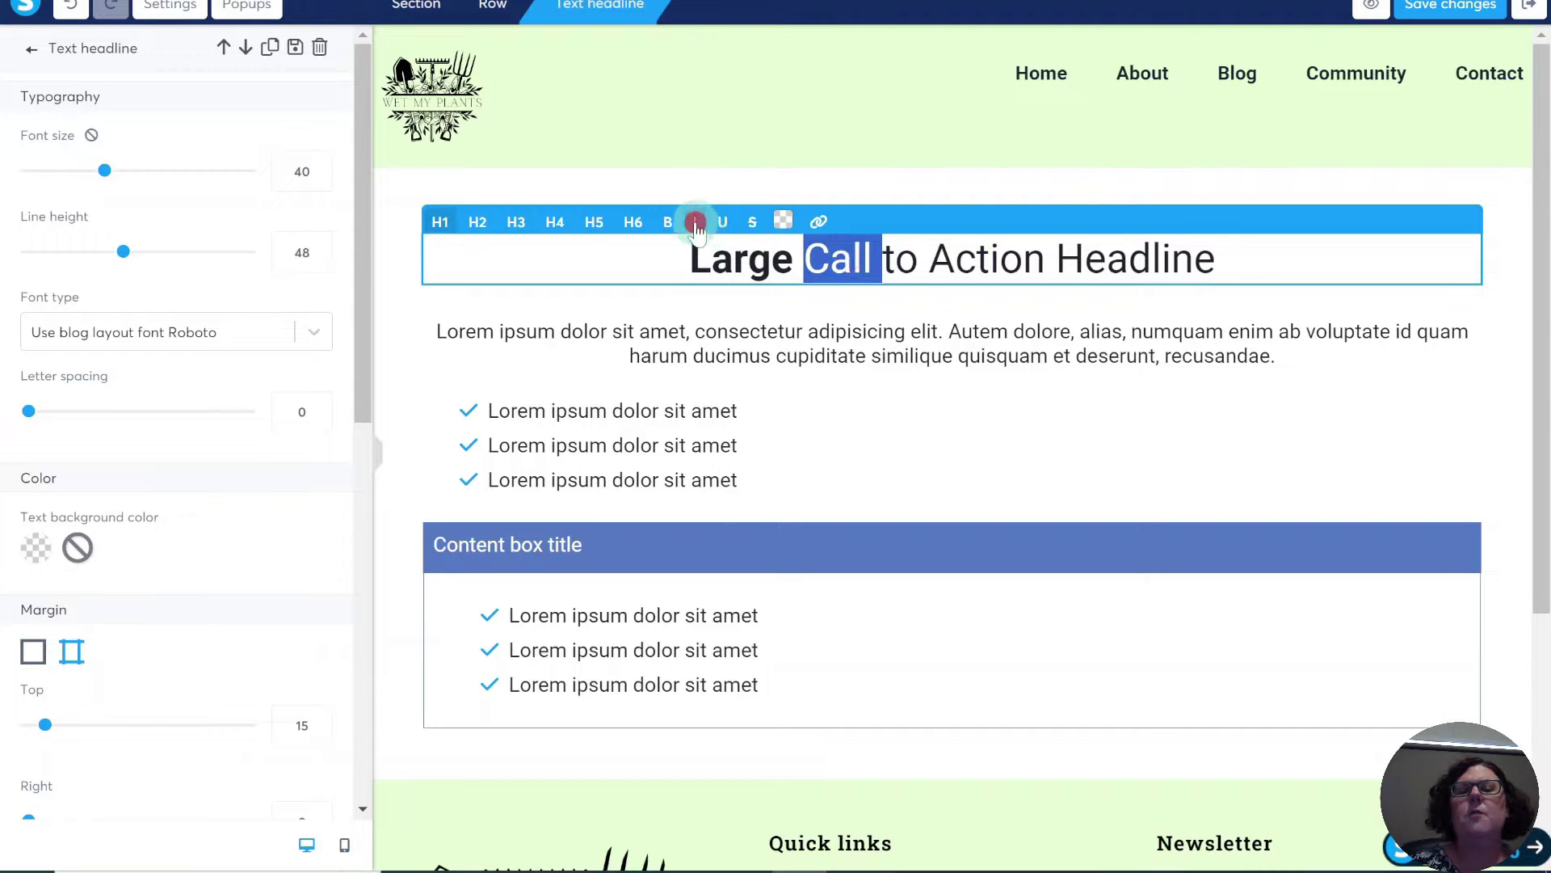
click(696, 223)
Underline the word "to" and strike through the word "Action" in the headline.
double_click(900, 259)
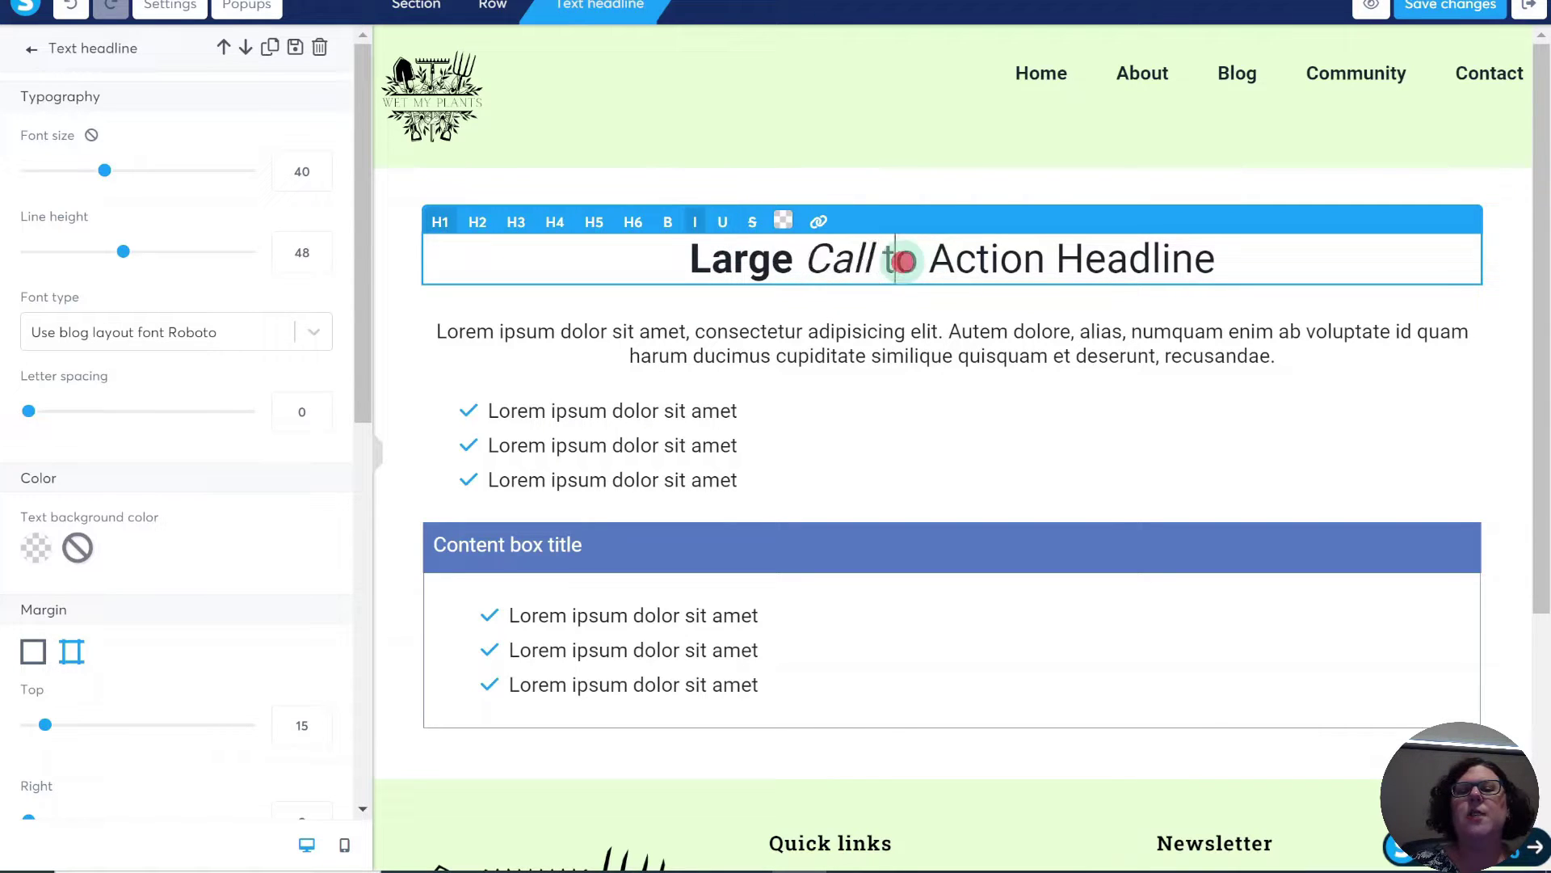
click(725, 223)
double_click(996, 259)
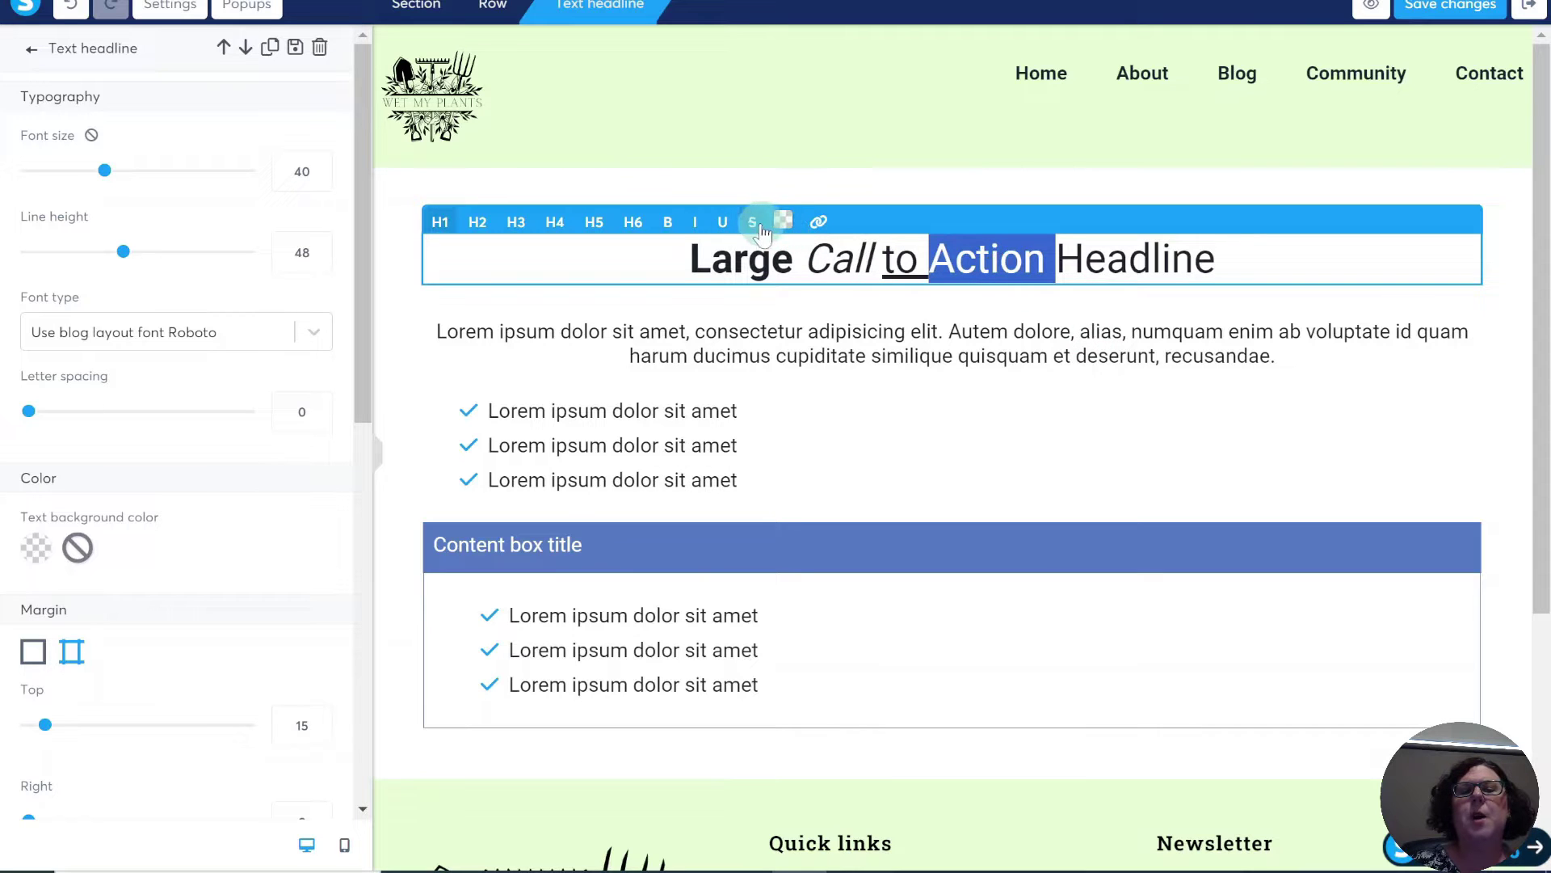
click(752, 223)
Colour the word "Headline" violet-blue, hex 4415C7, and store that colour in the first custom colour slot.
click(1159, 259)
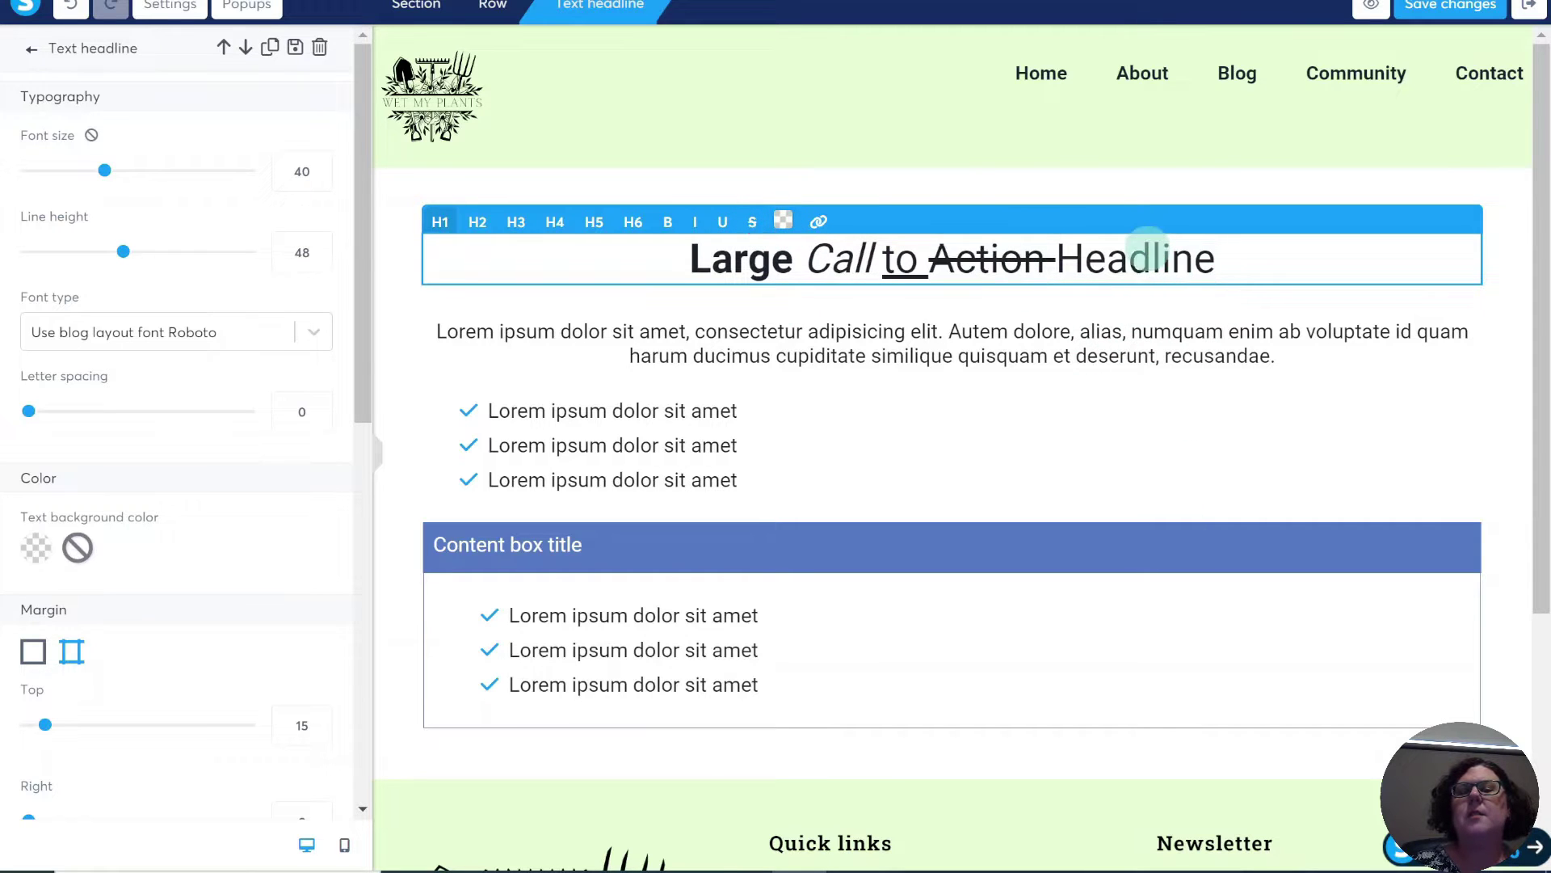
double_click(1136, 260)
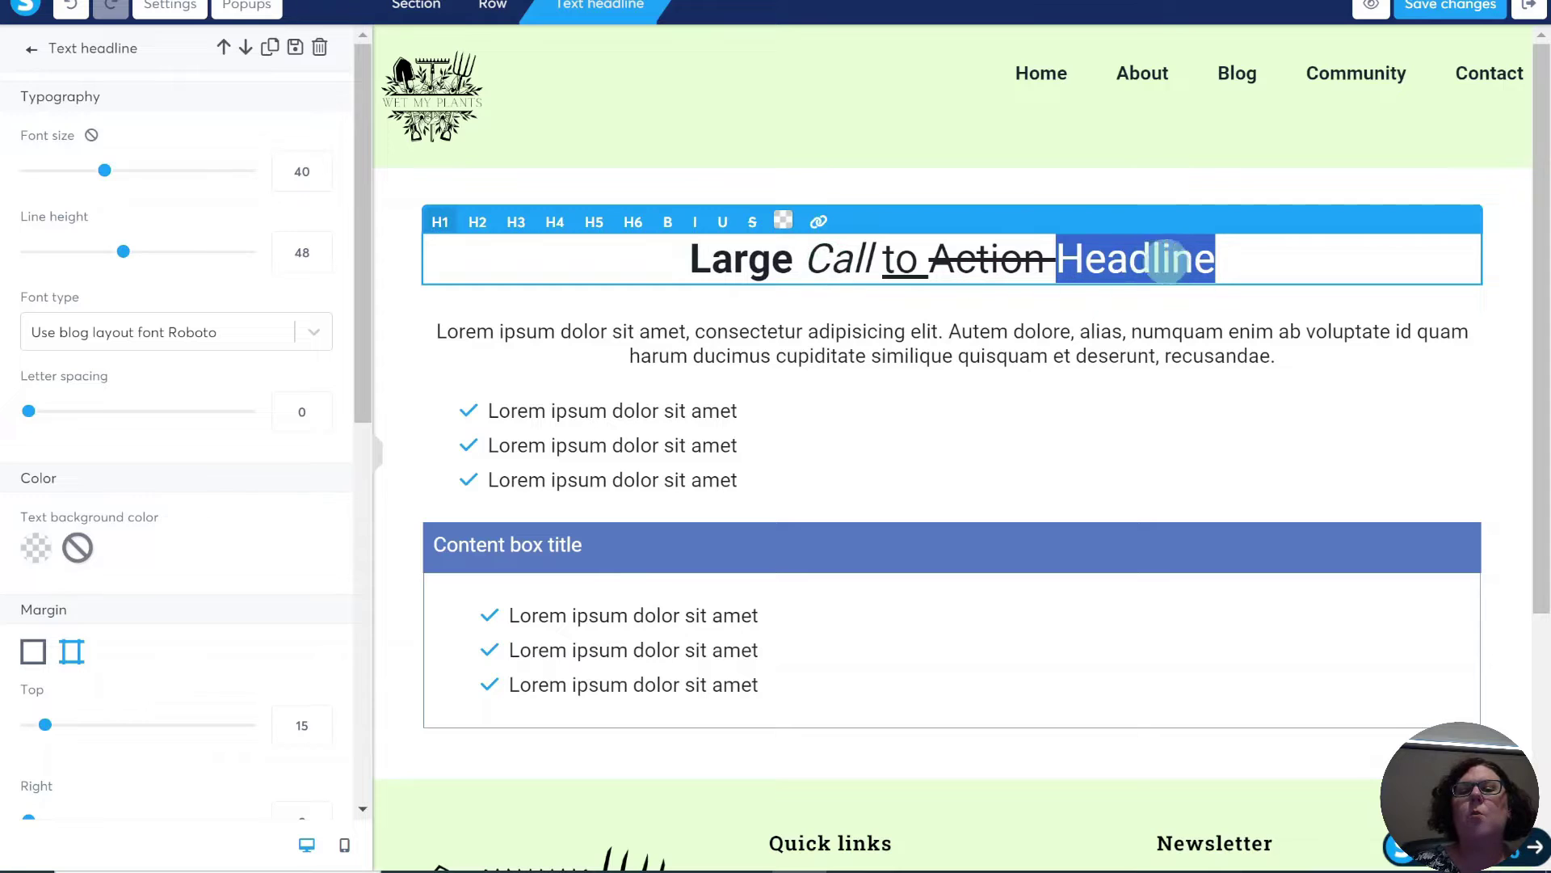
click(782, 222)
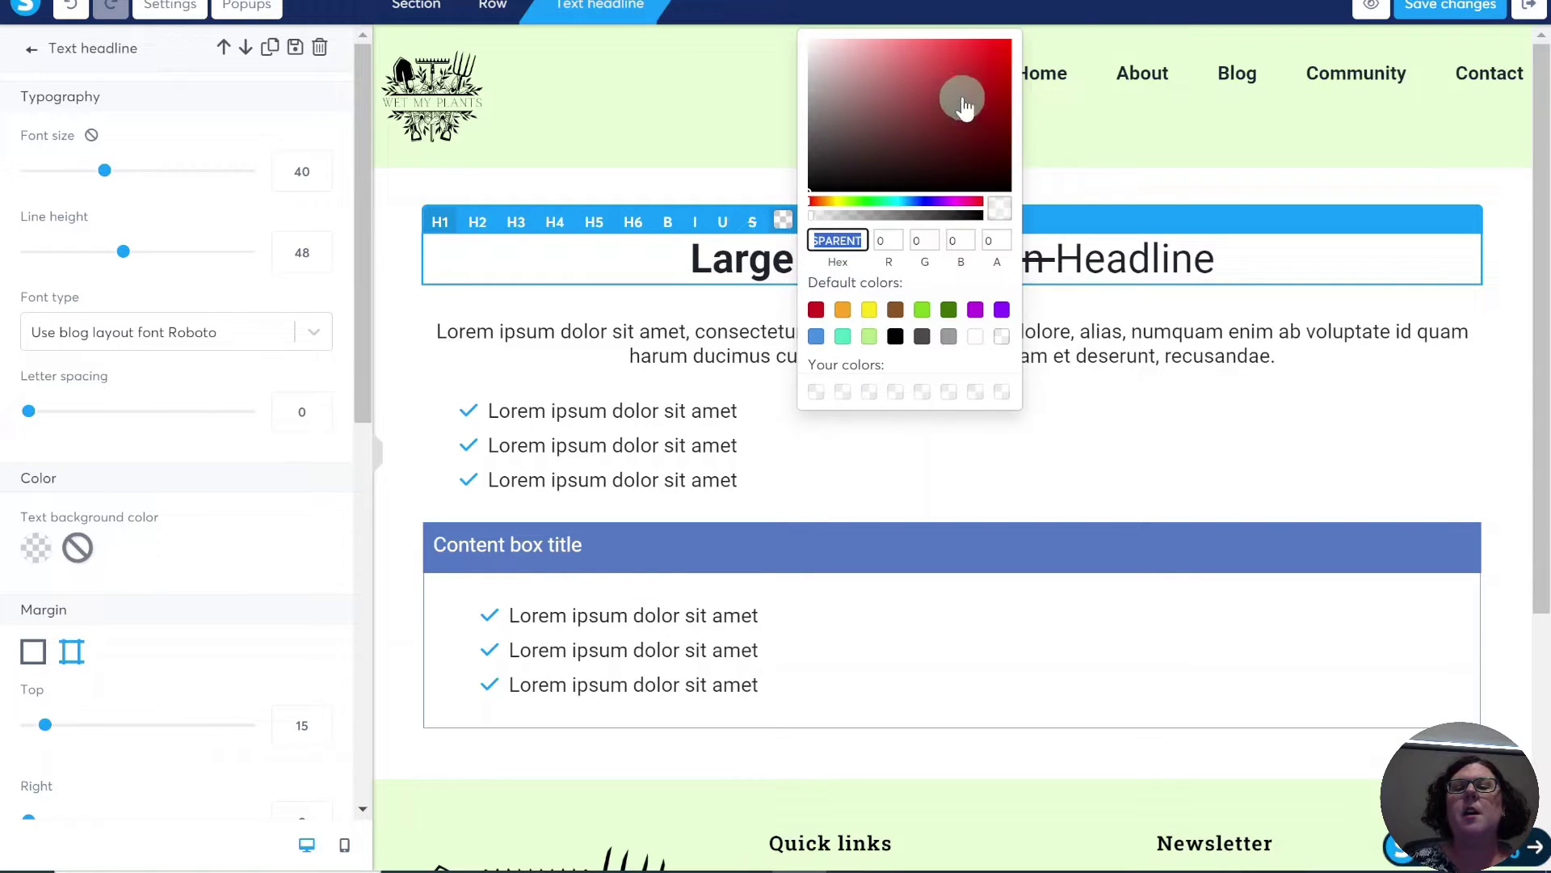
click(933, 202)
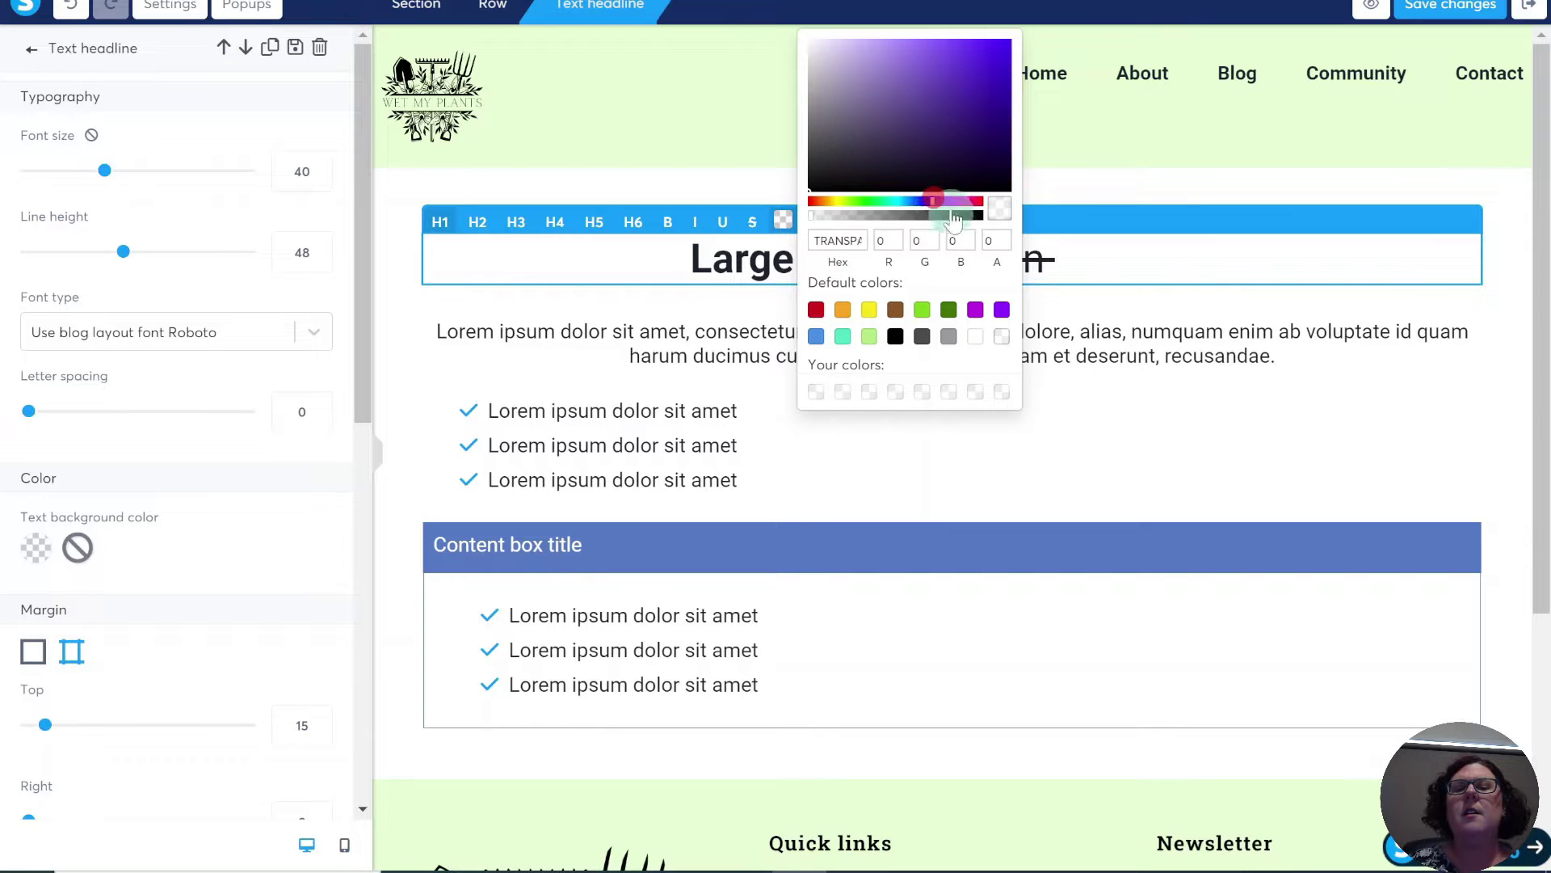
click(981, 89)
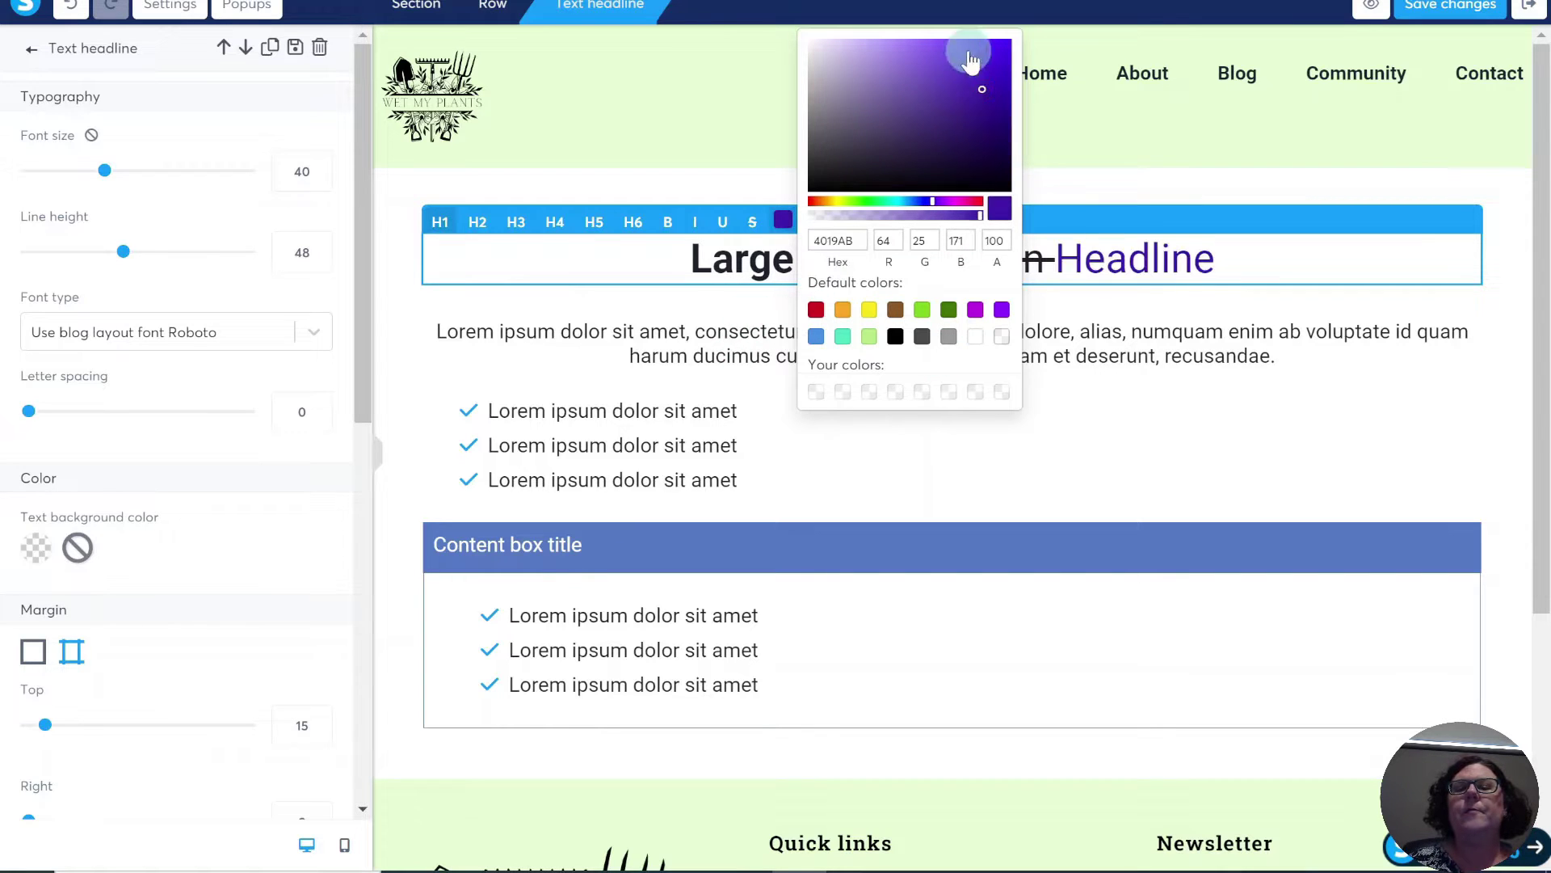
click(990, 72)
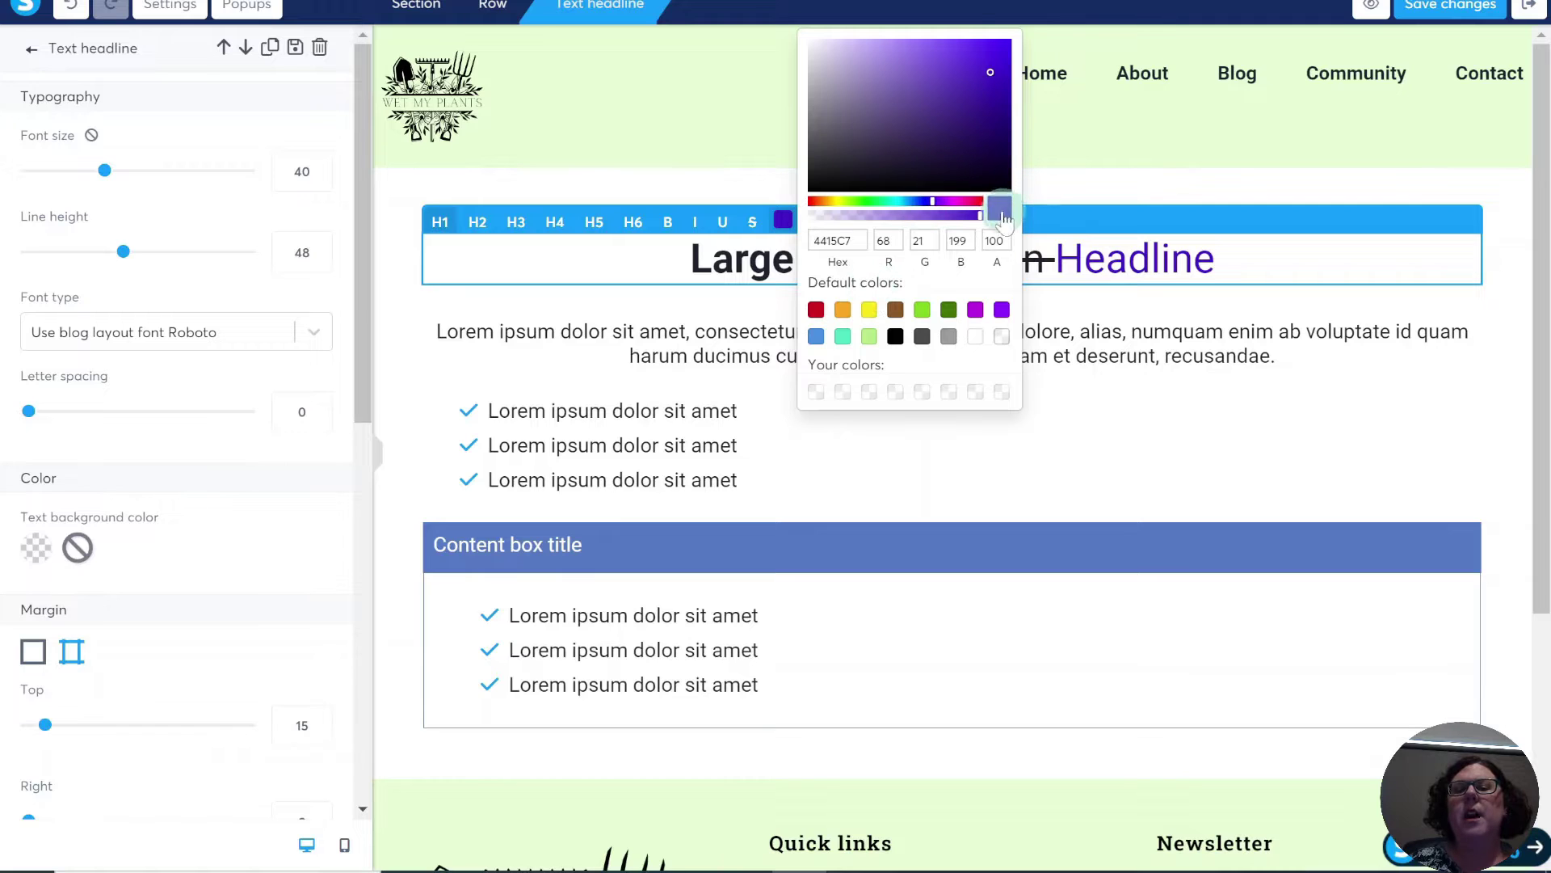
click(814, 394)
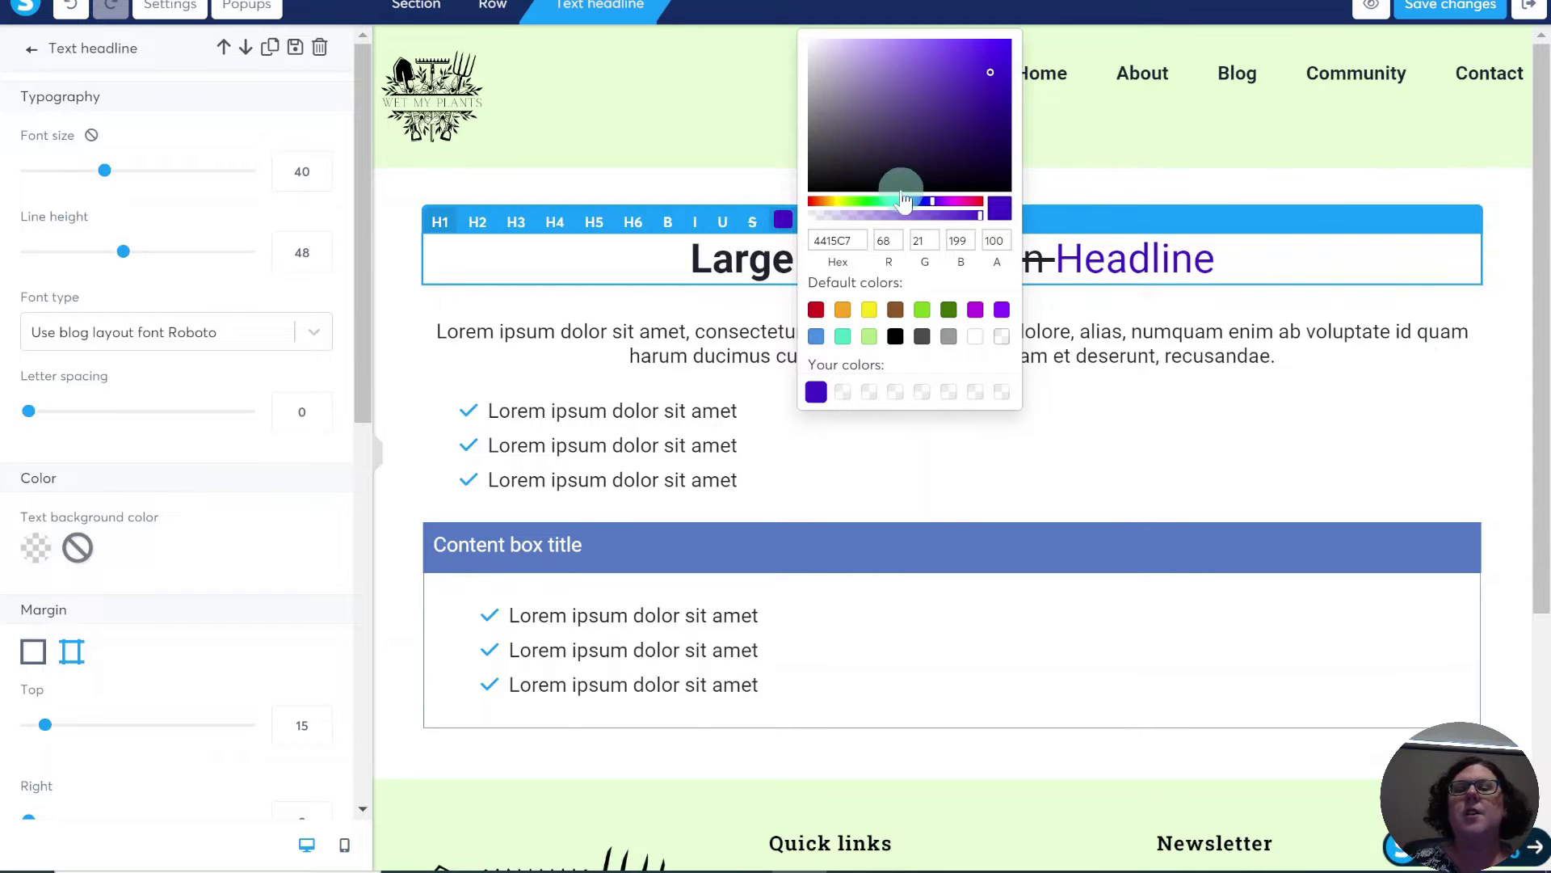
click(1245, 257)
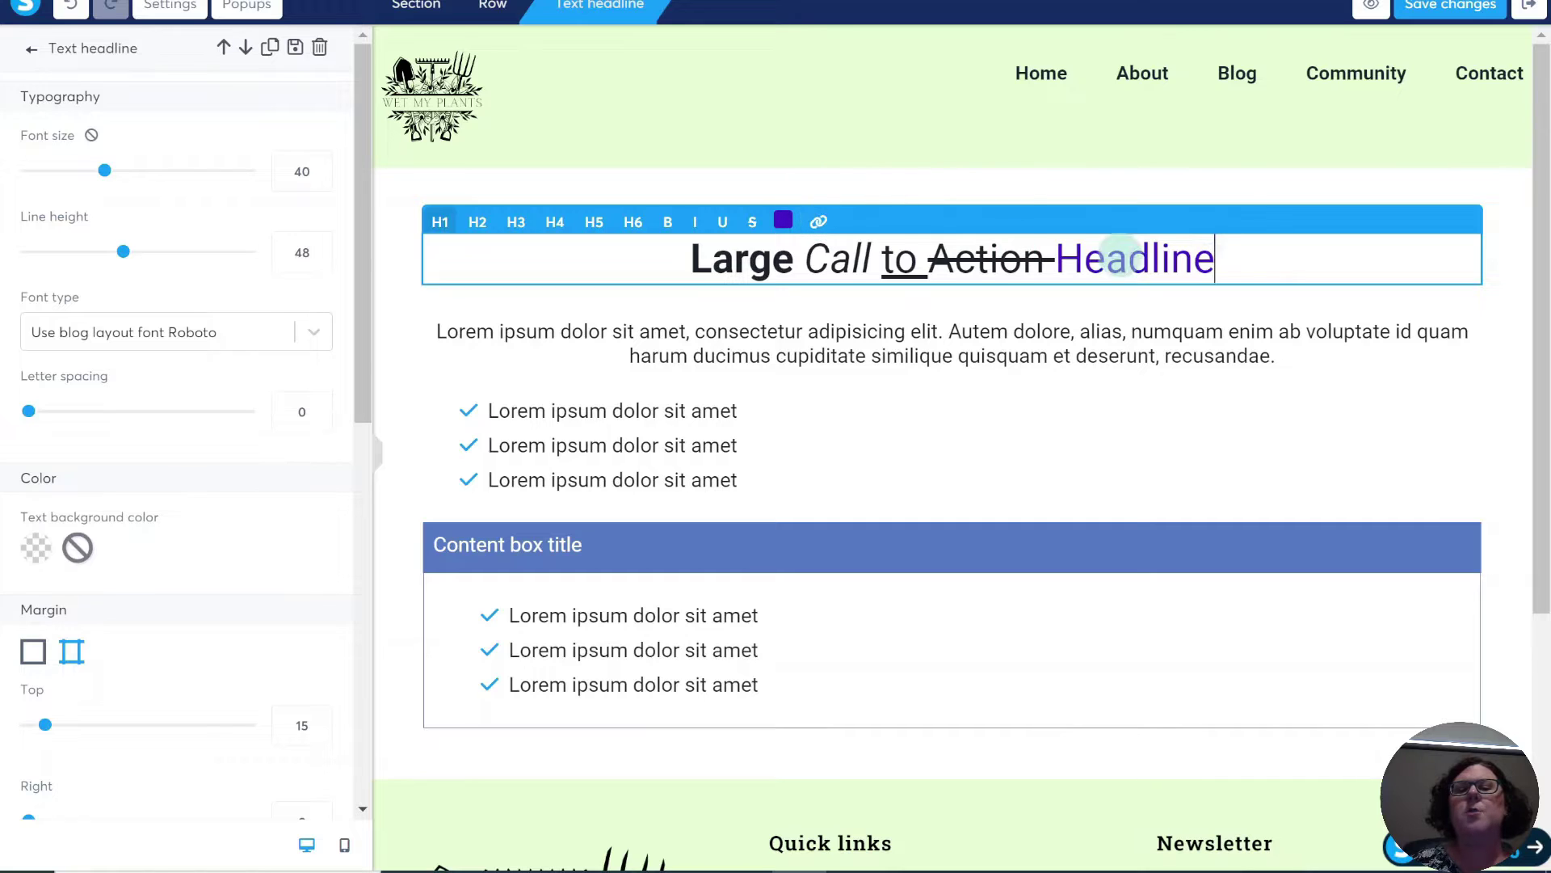
View the link options for the word "Headline" in the headline and leave them without entering a URL.
click(1265, 265)
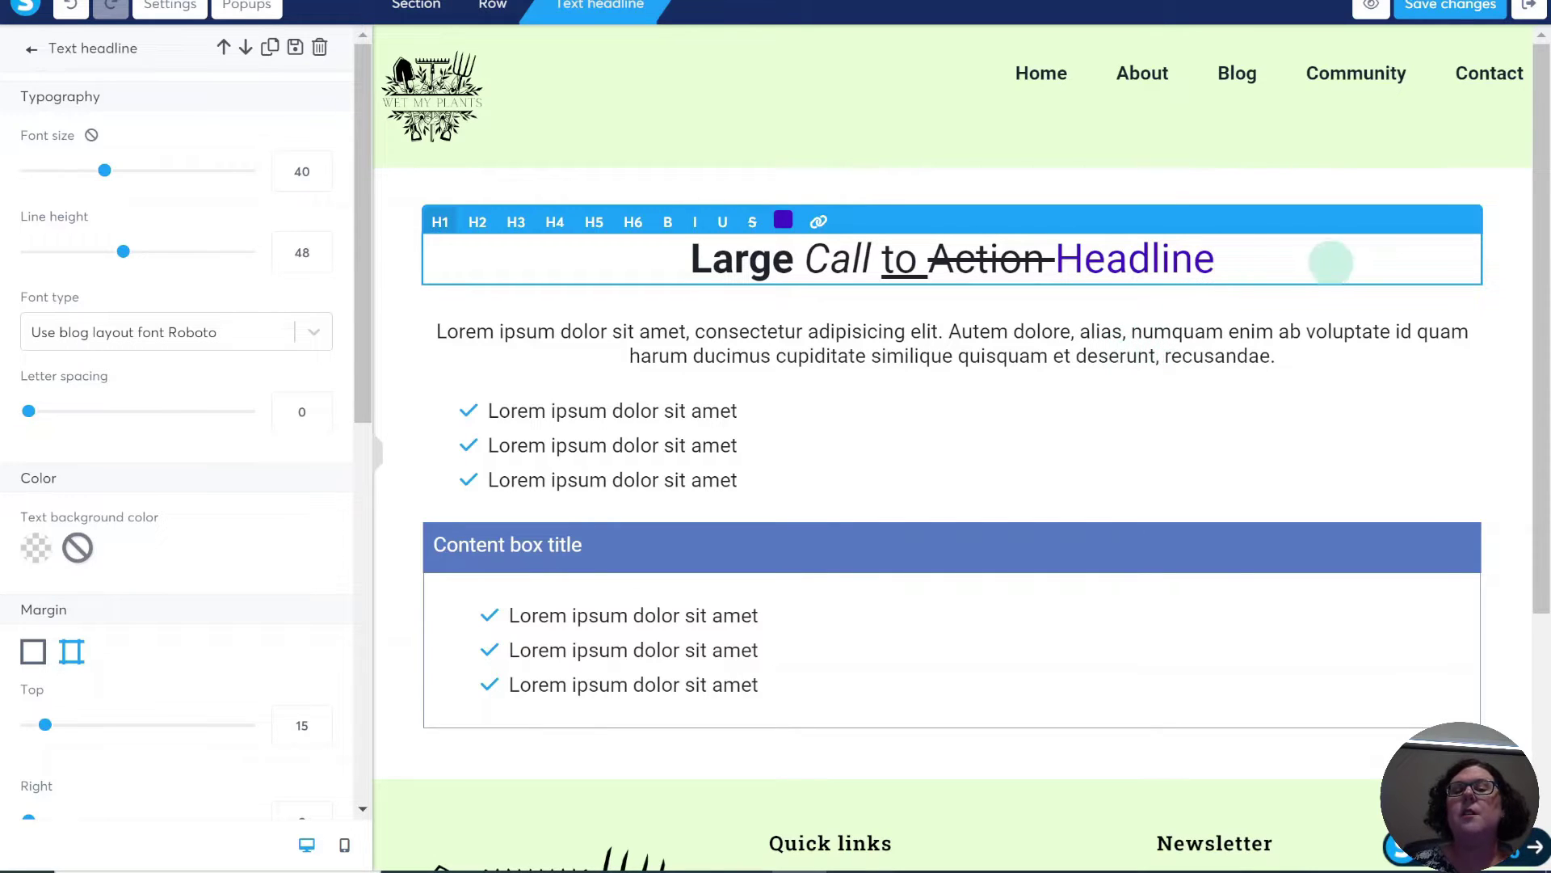
click(1248, 261)
drag(1267, 253, 1074, 252)
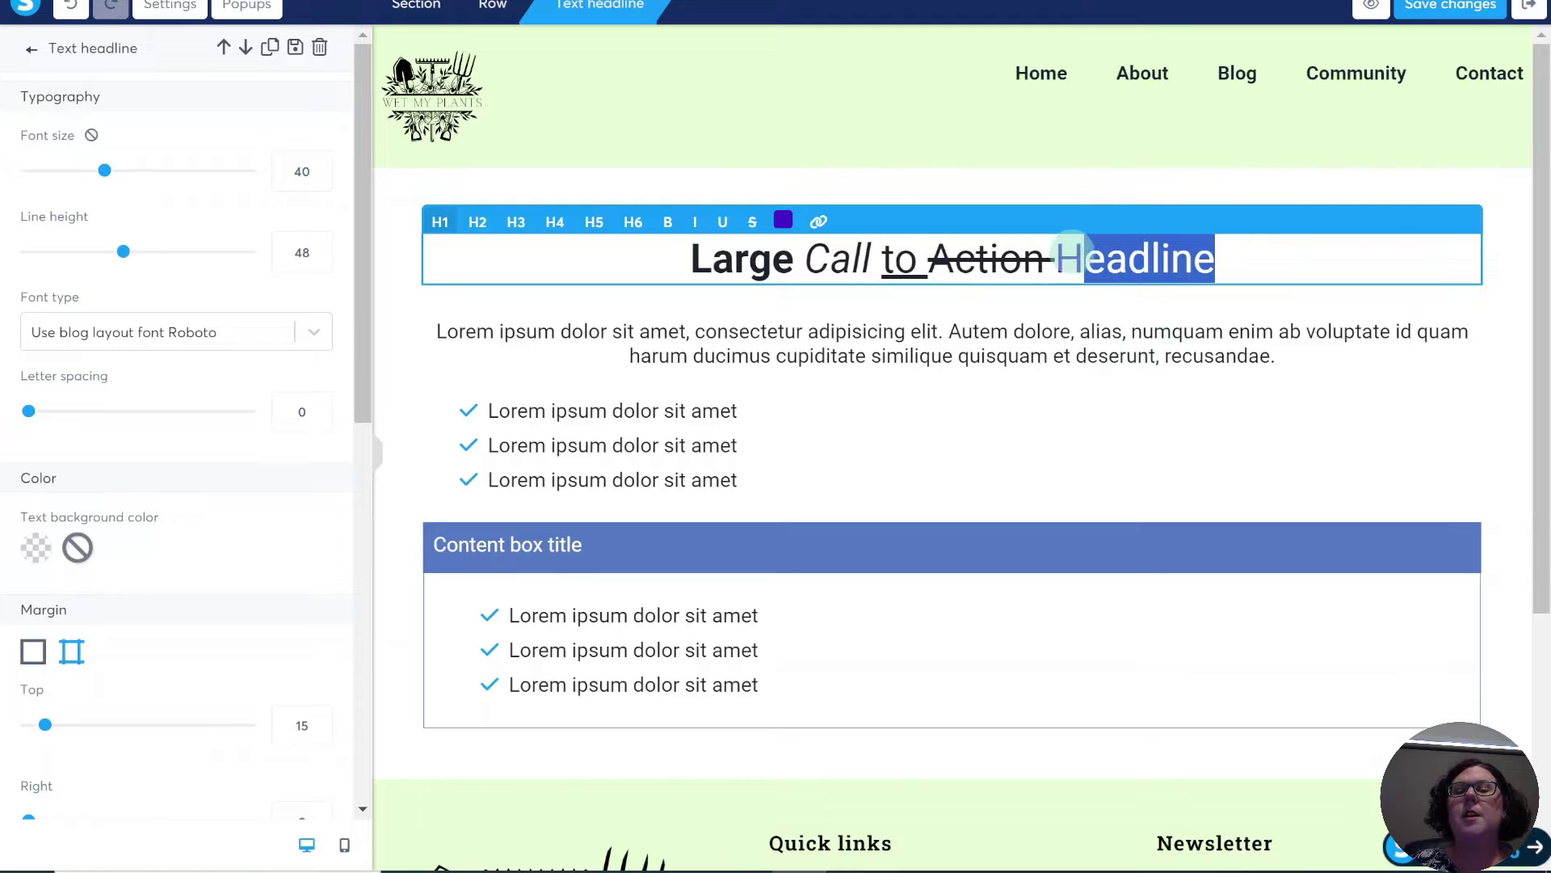
click(819, 221)
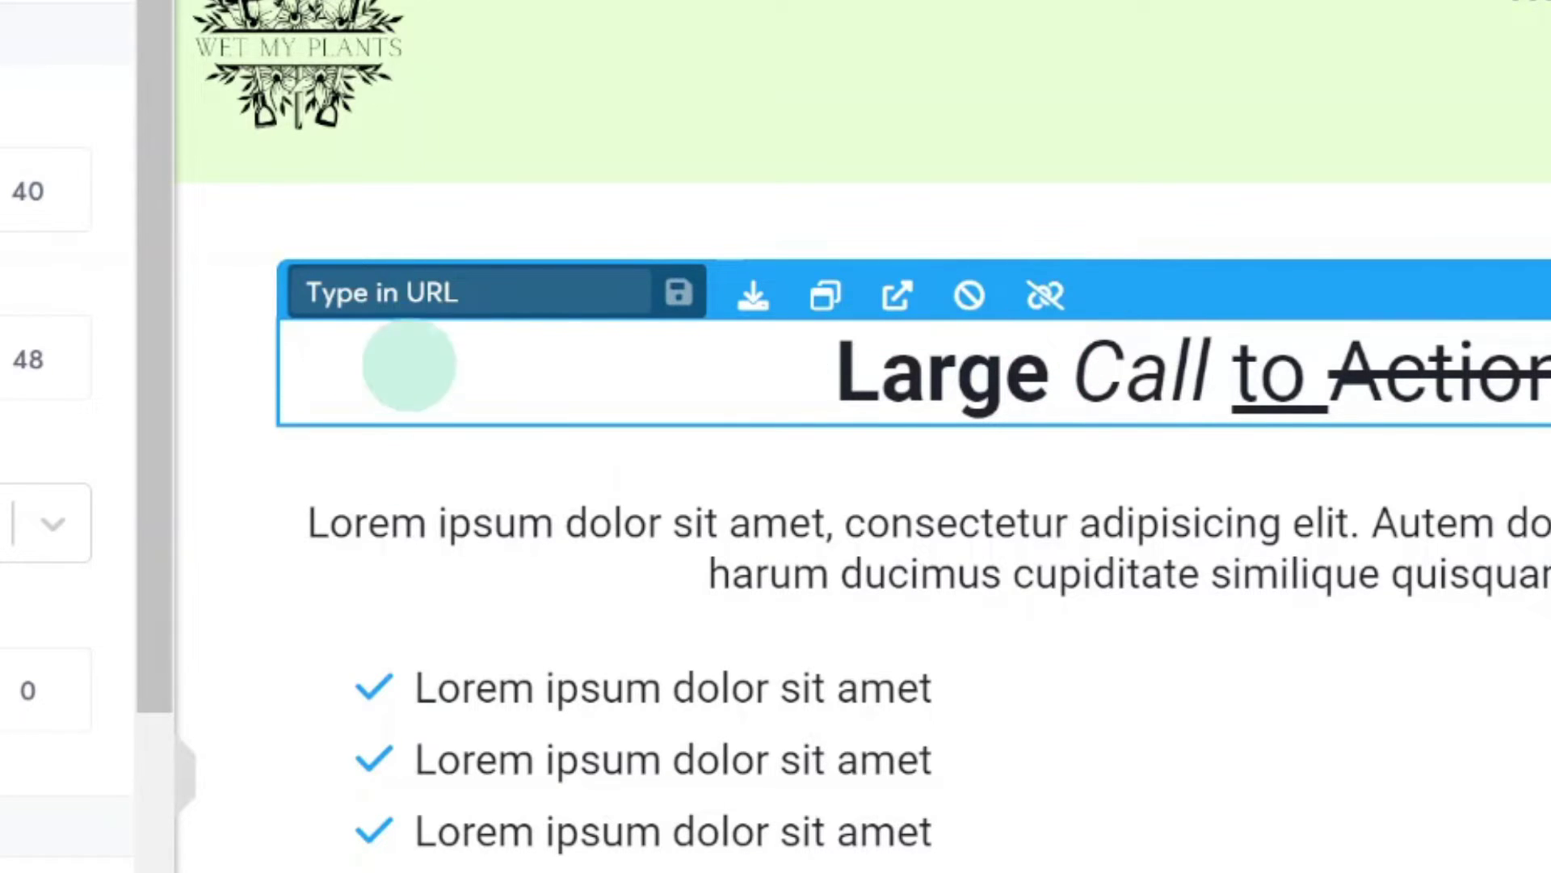
click(409, 295)
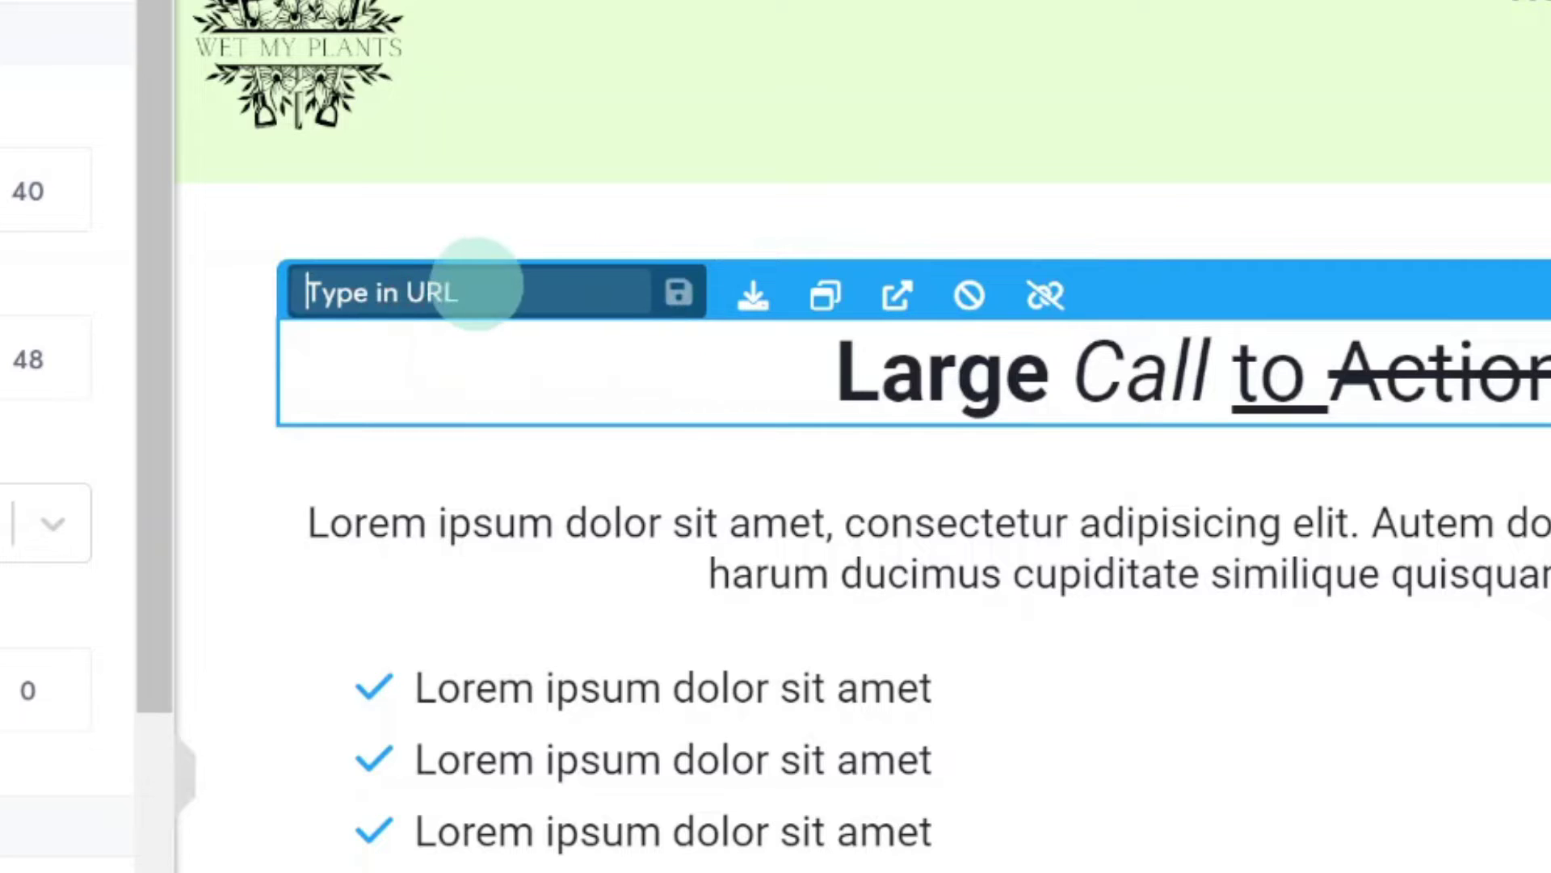
click(507, 291)
click(679, 311)
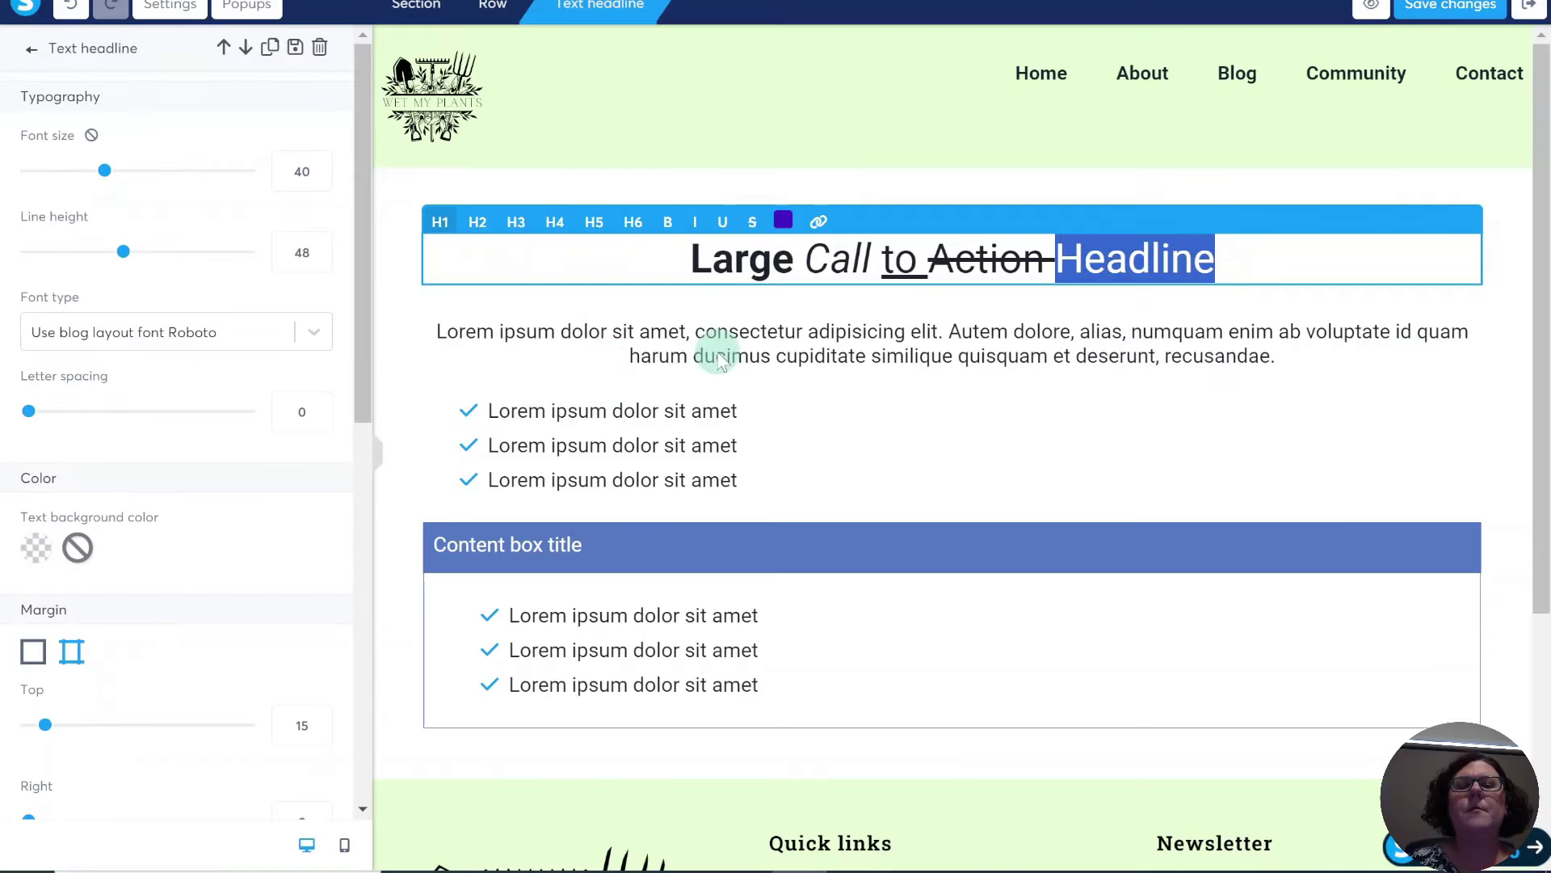
click(883, 554)
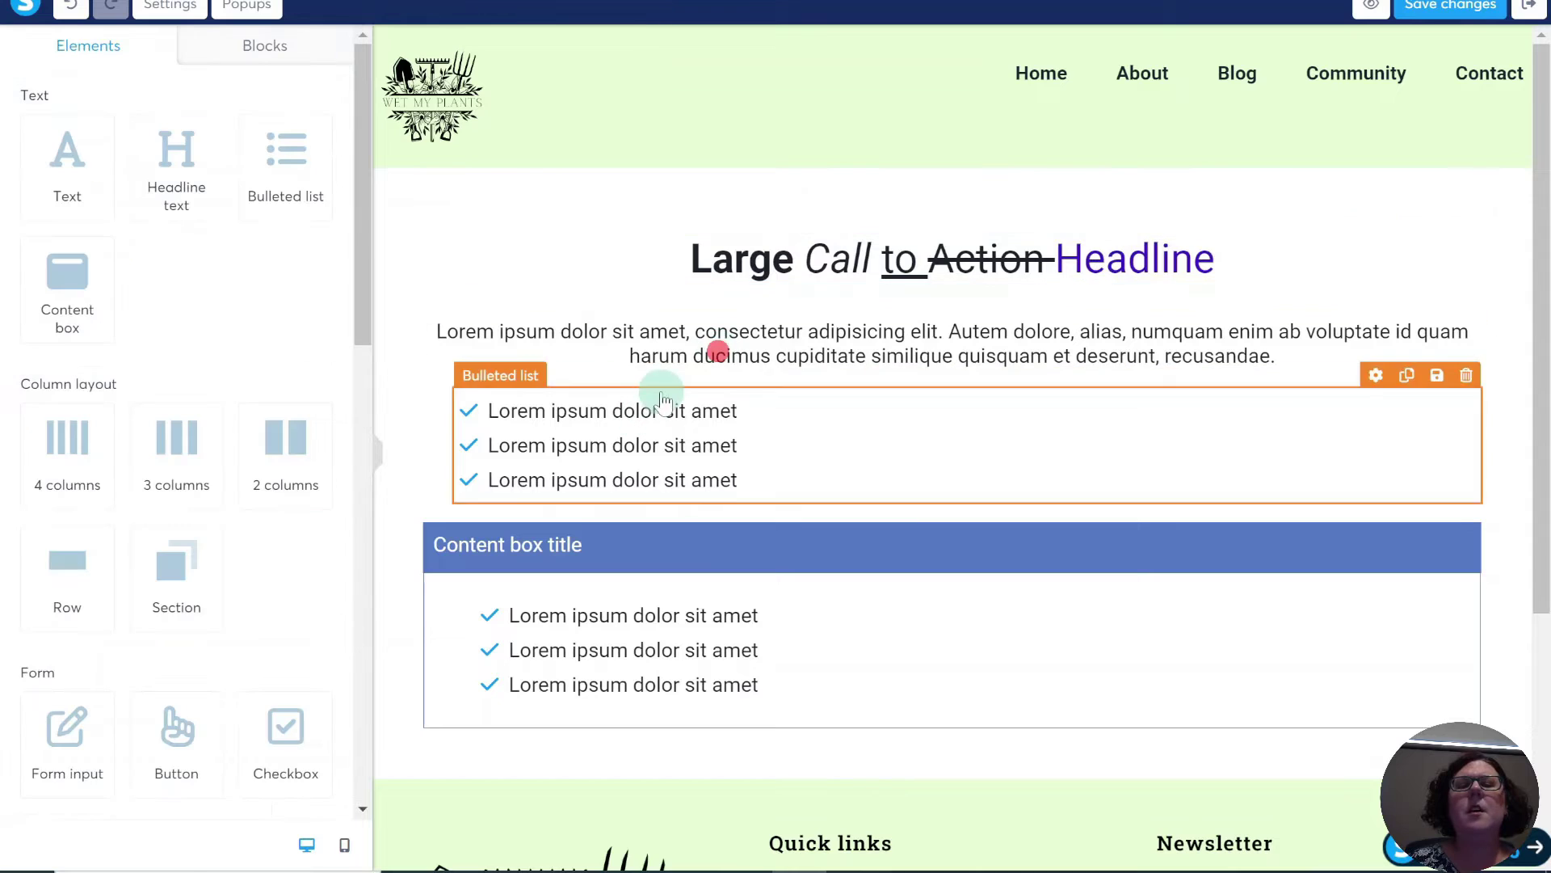
Select the word "consectetur" in the paragraph below the headline and show its link options.
click(933, 354)
key(ctrl+a)
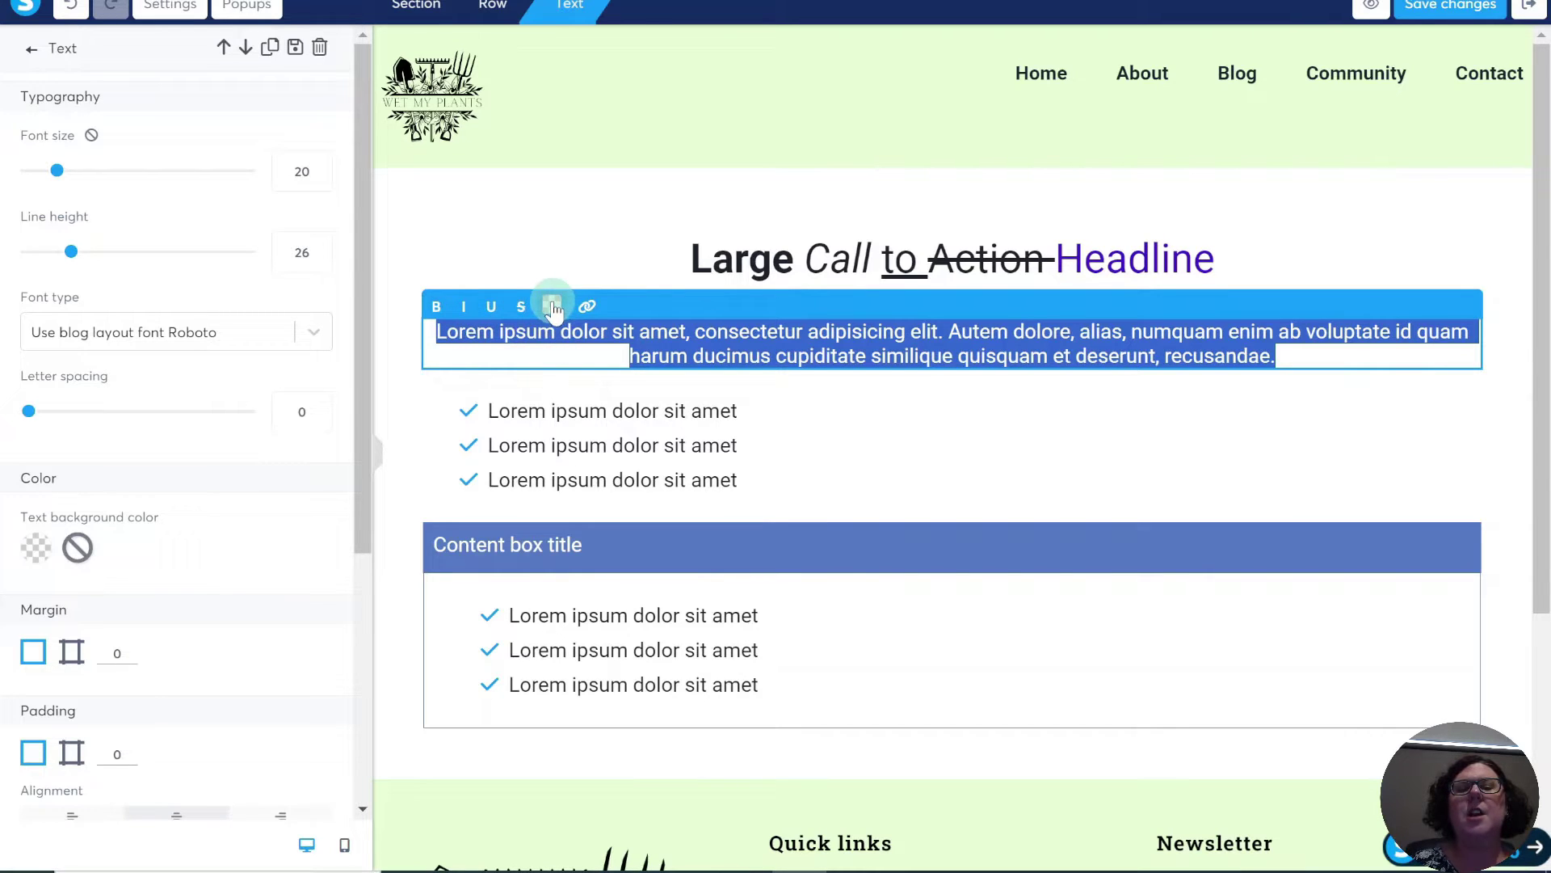
click(779, 350)
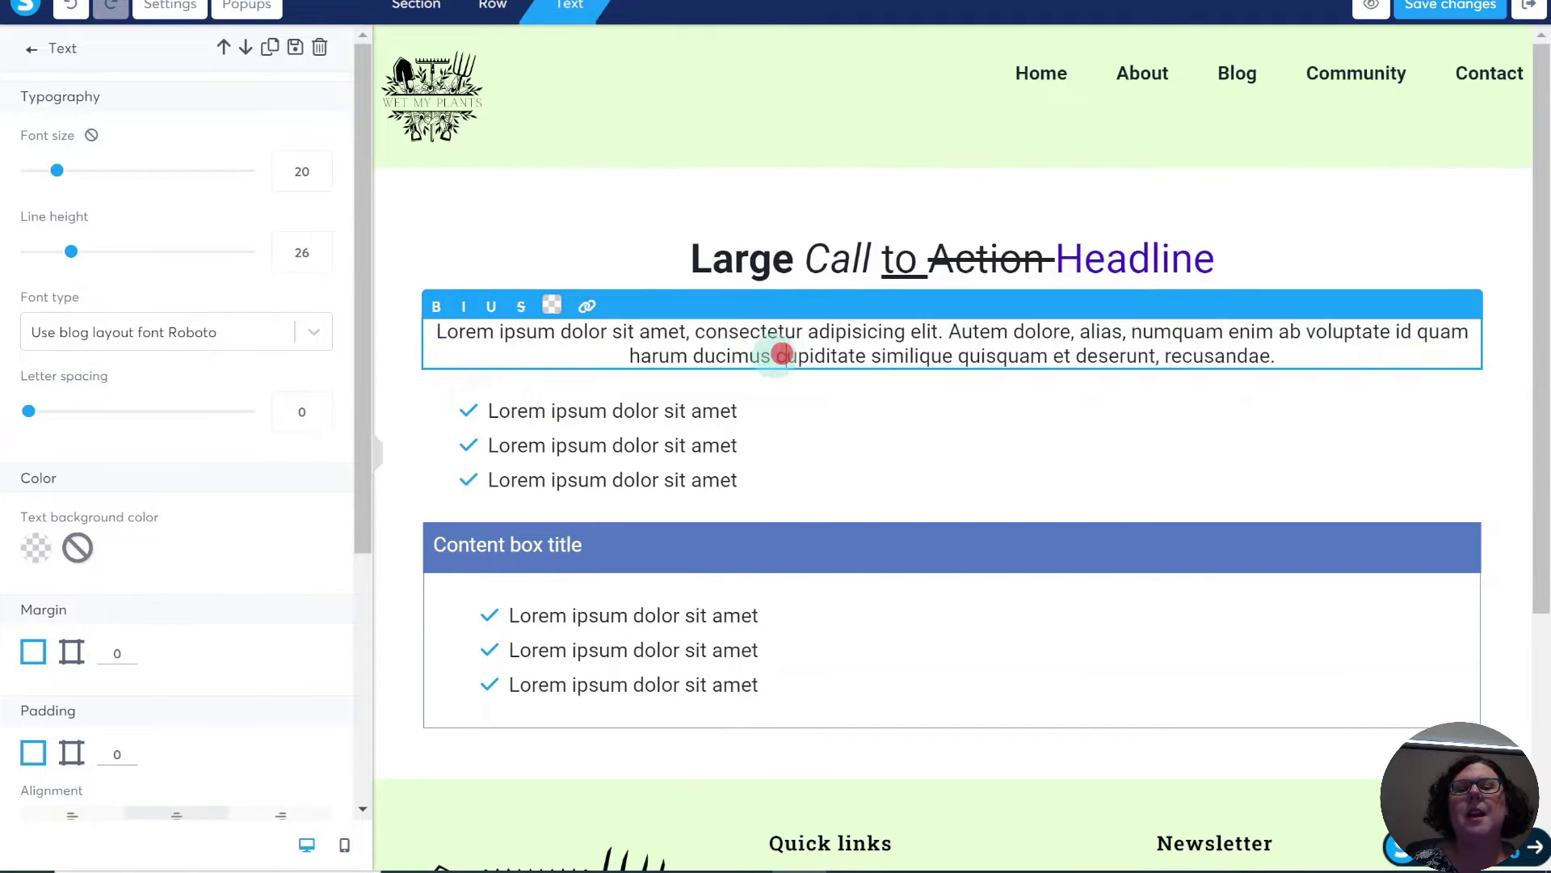
double_click(738, 331)
click(589, 306)
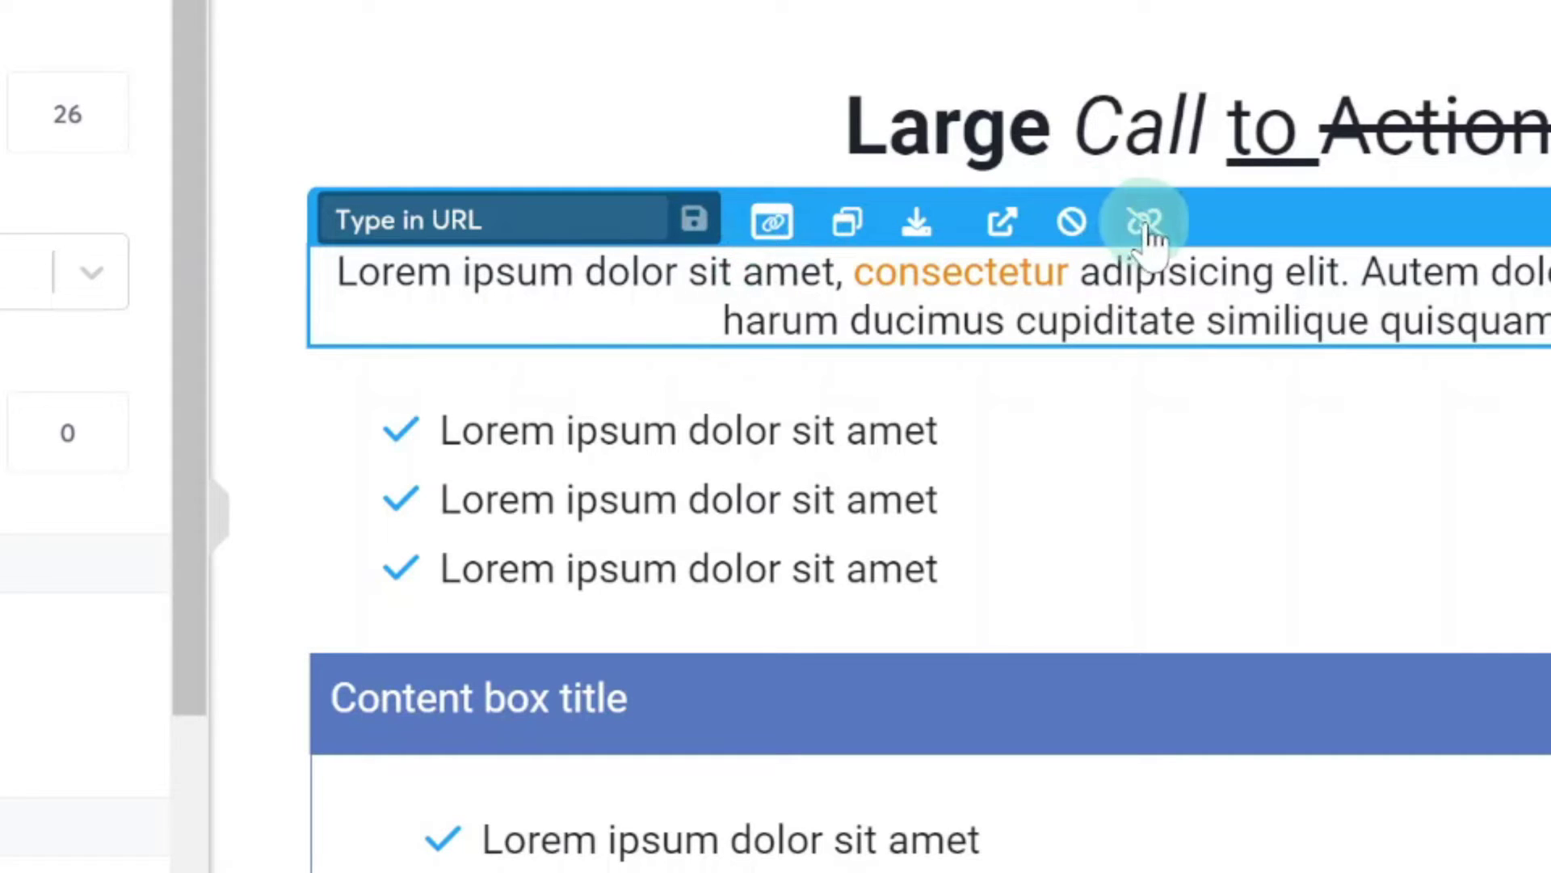
click(758, 289)
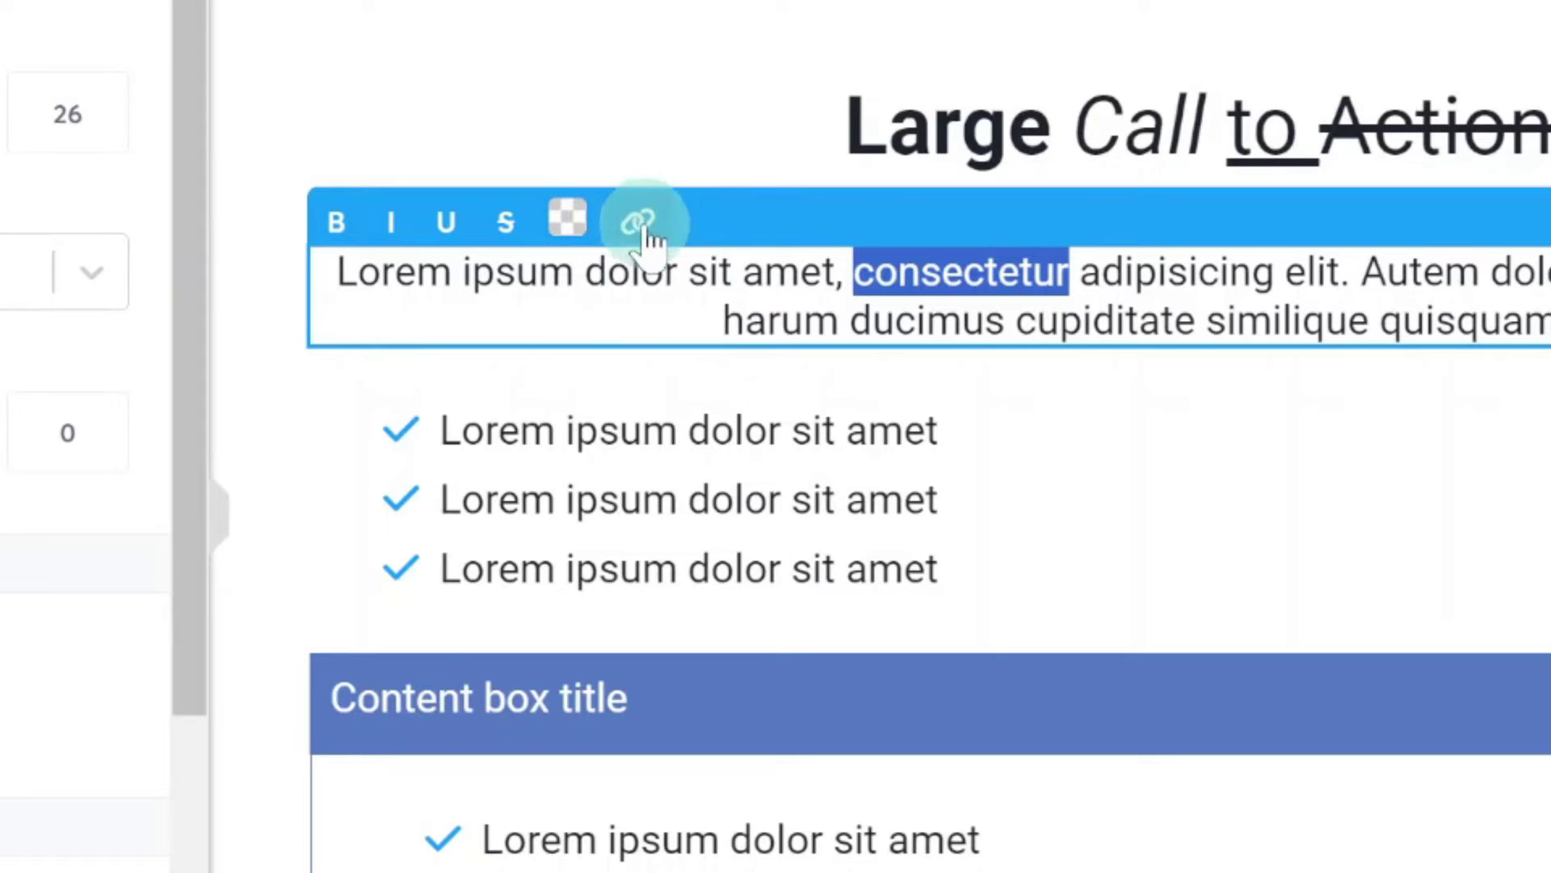
click(640, 221)
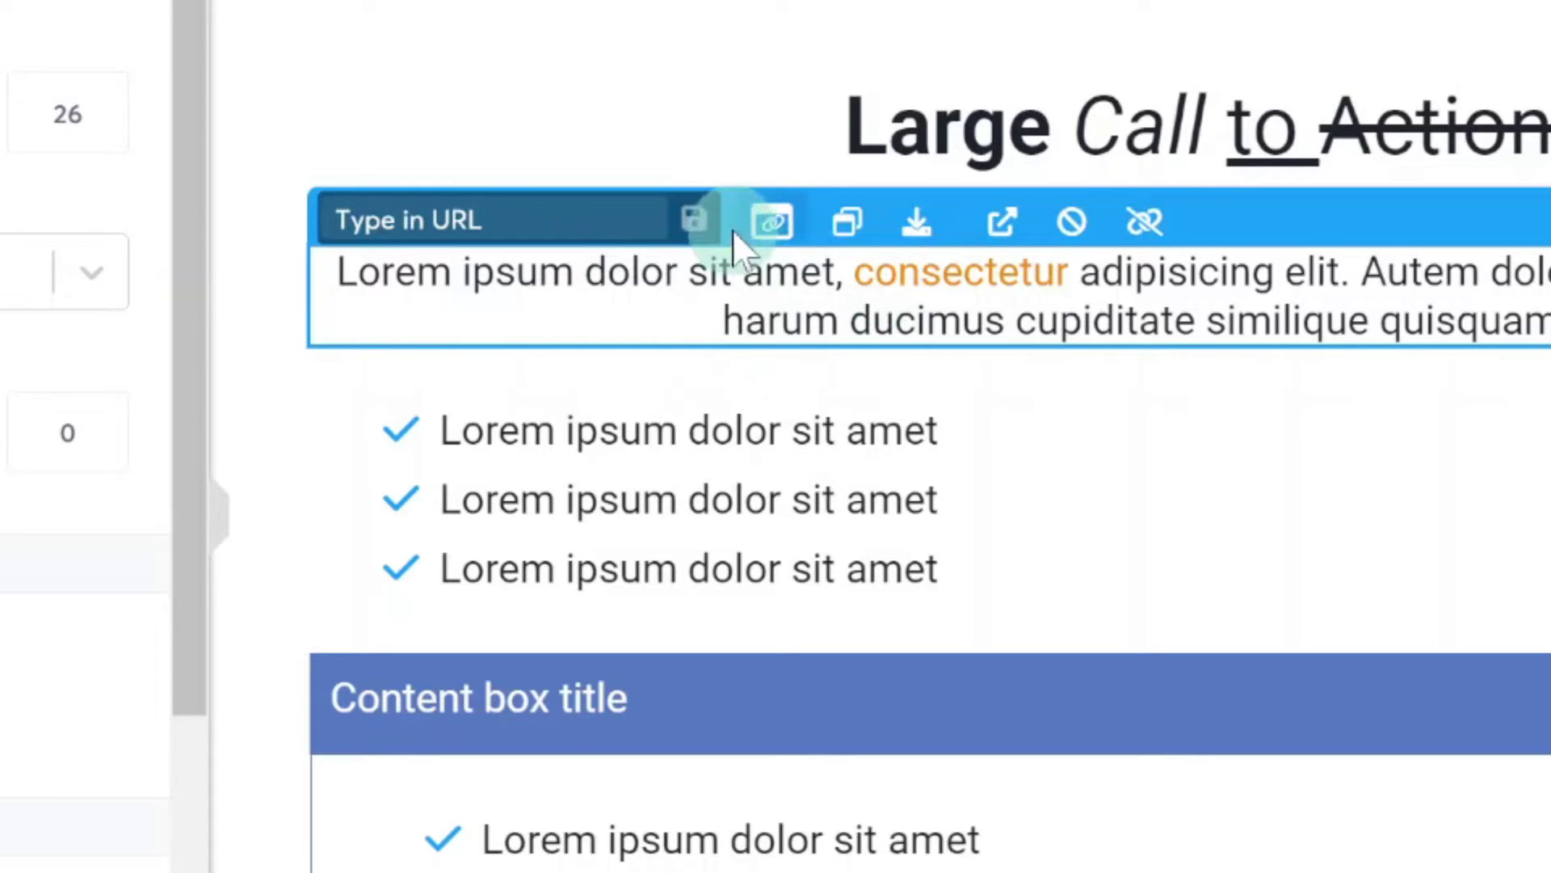
Examine the site pages and categories offered as link targets for "consectetur" and leave the link options without choosing one.
click(768, 219)
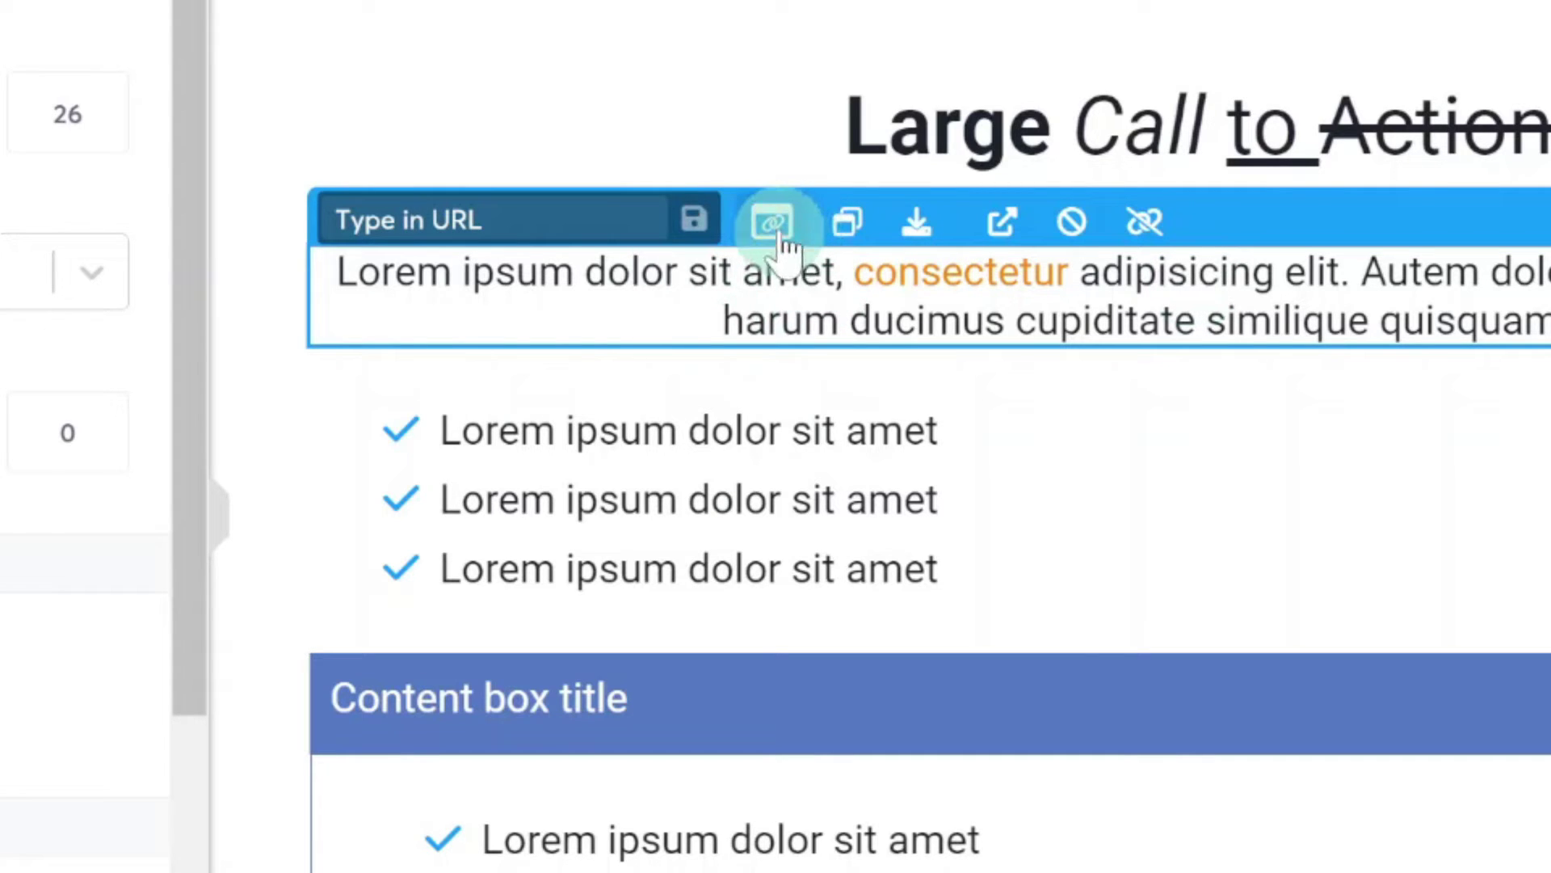
click(773, 218)
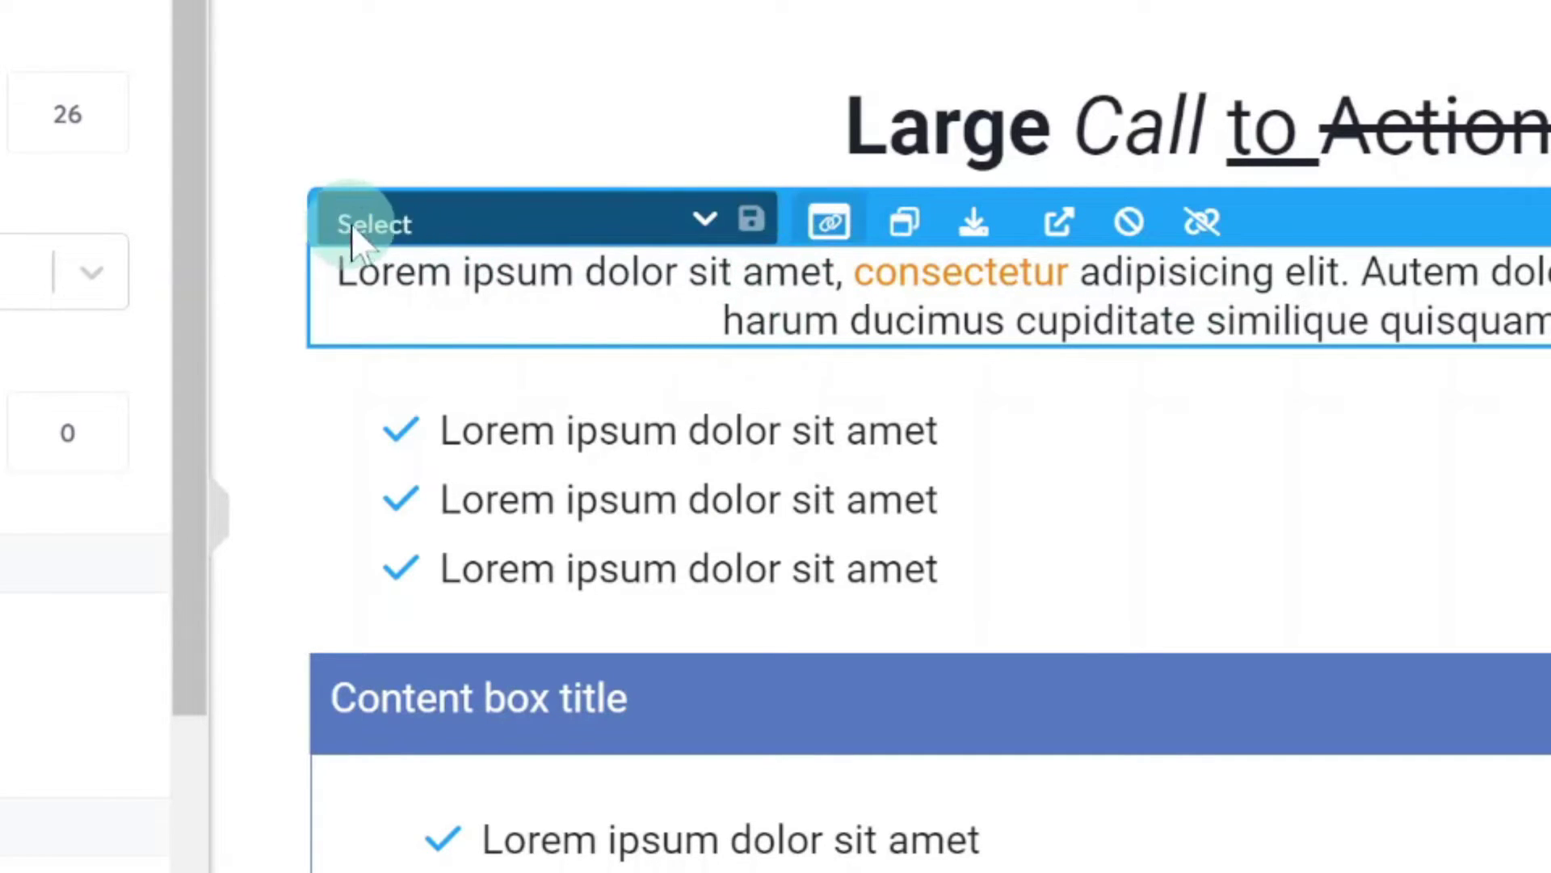
click(705, 222)
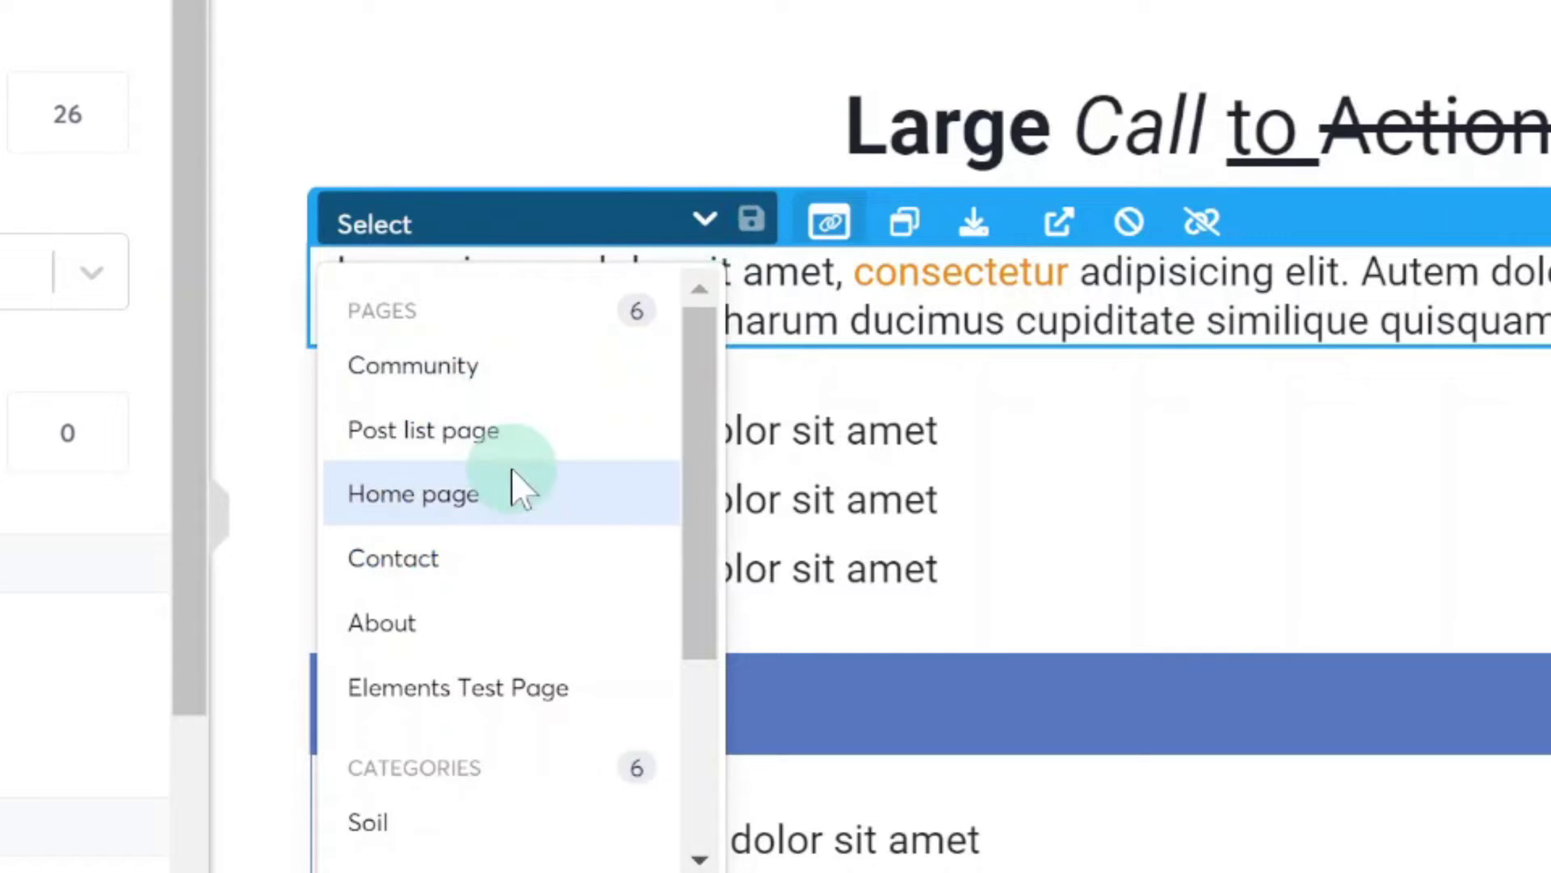
scroll(550, 487, down, 3)
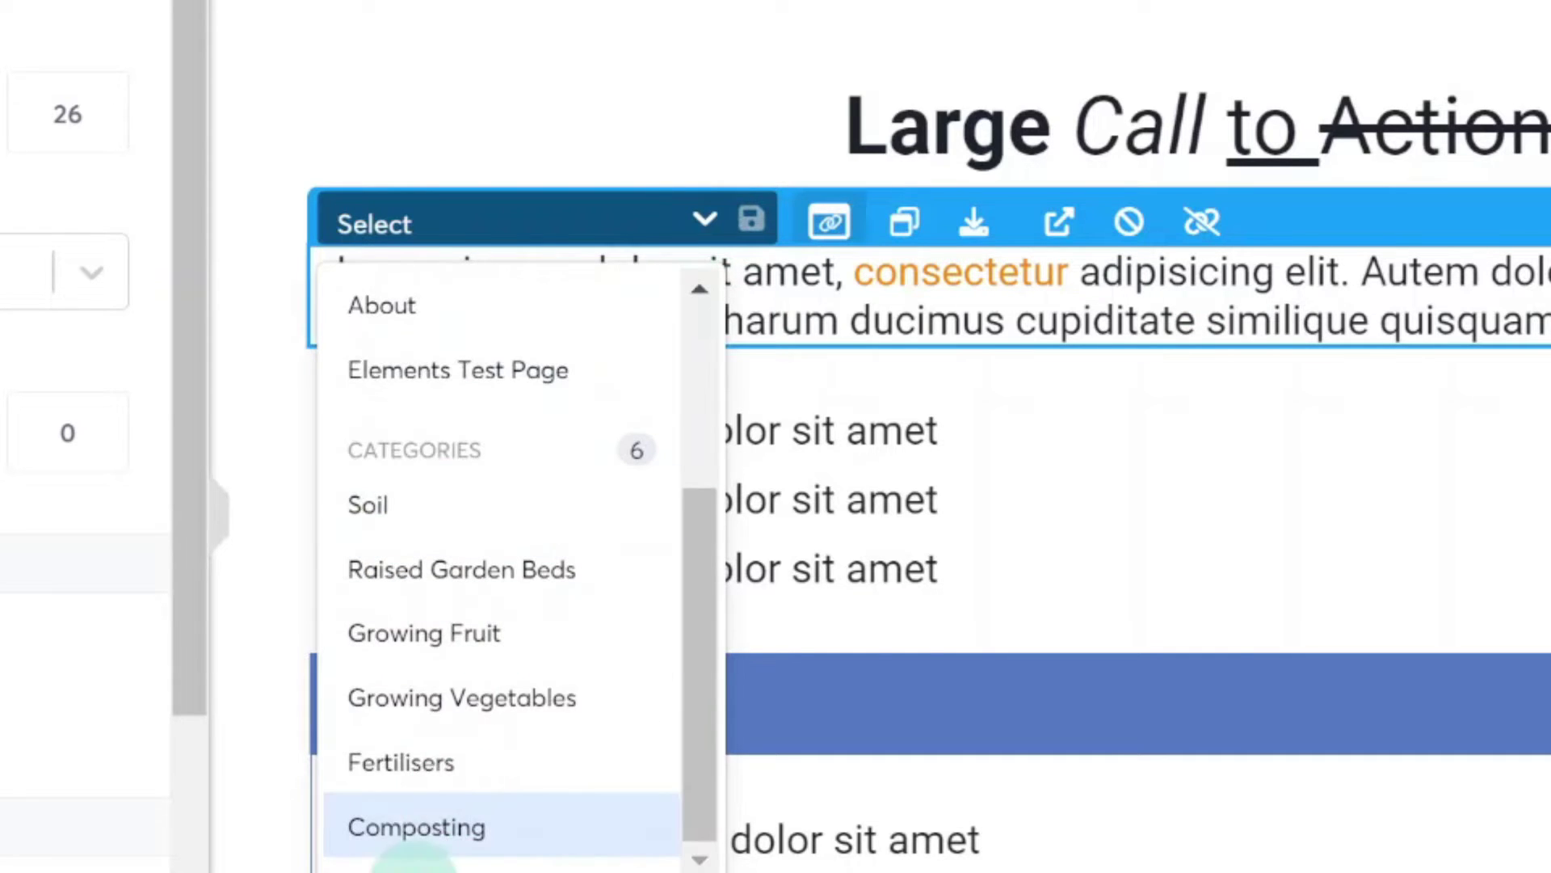
scroll(478, 668, up, 3)
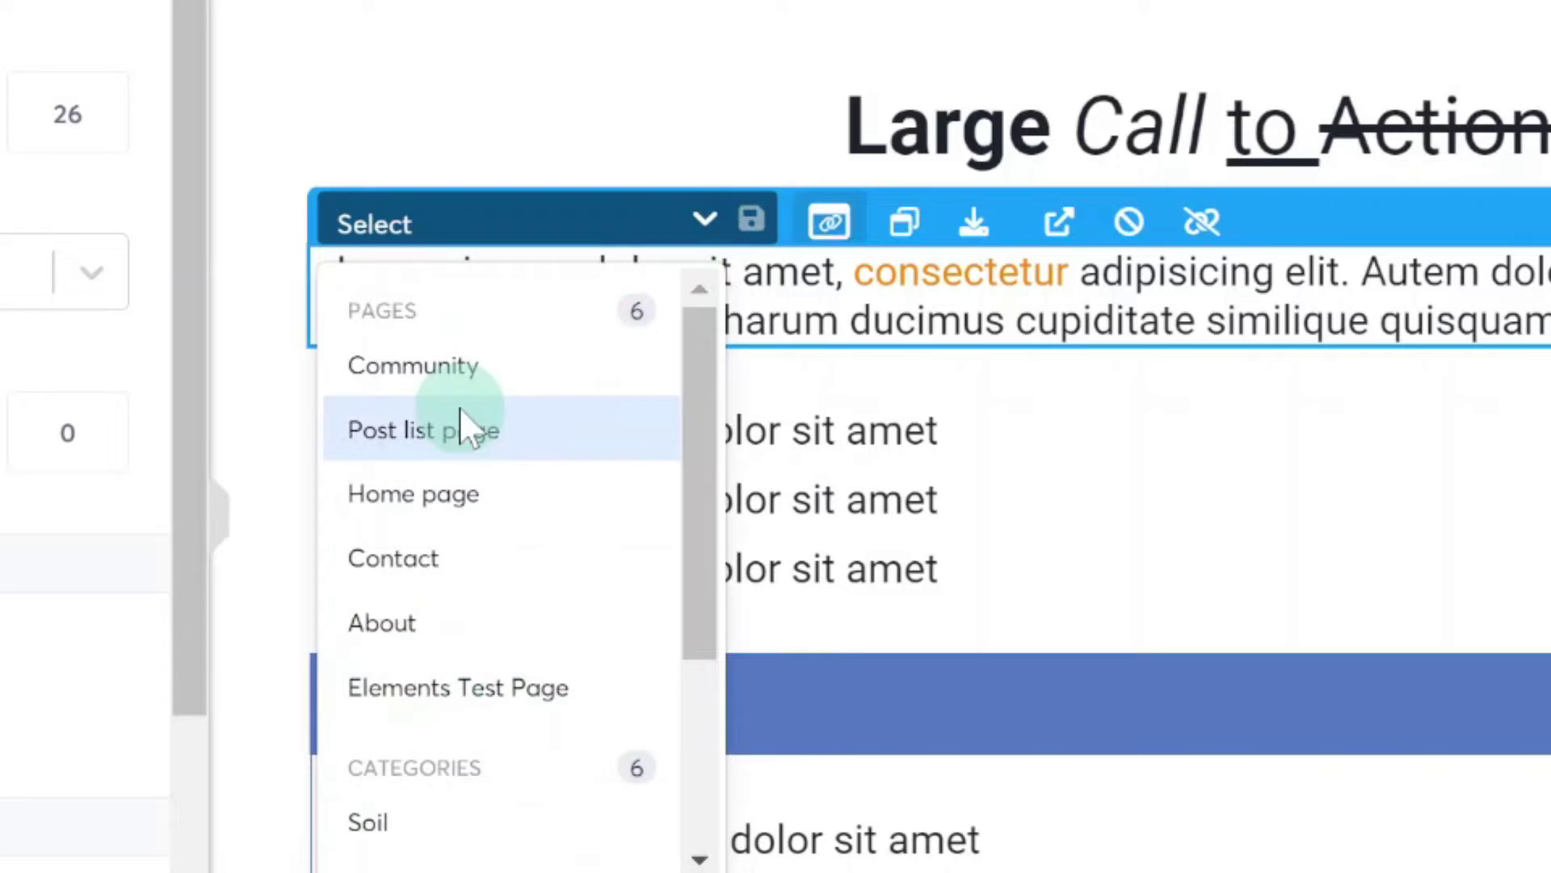
scroll(475, 485, down, 3)
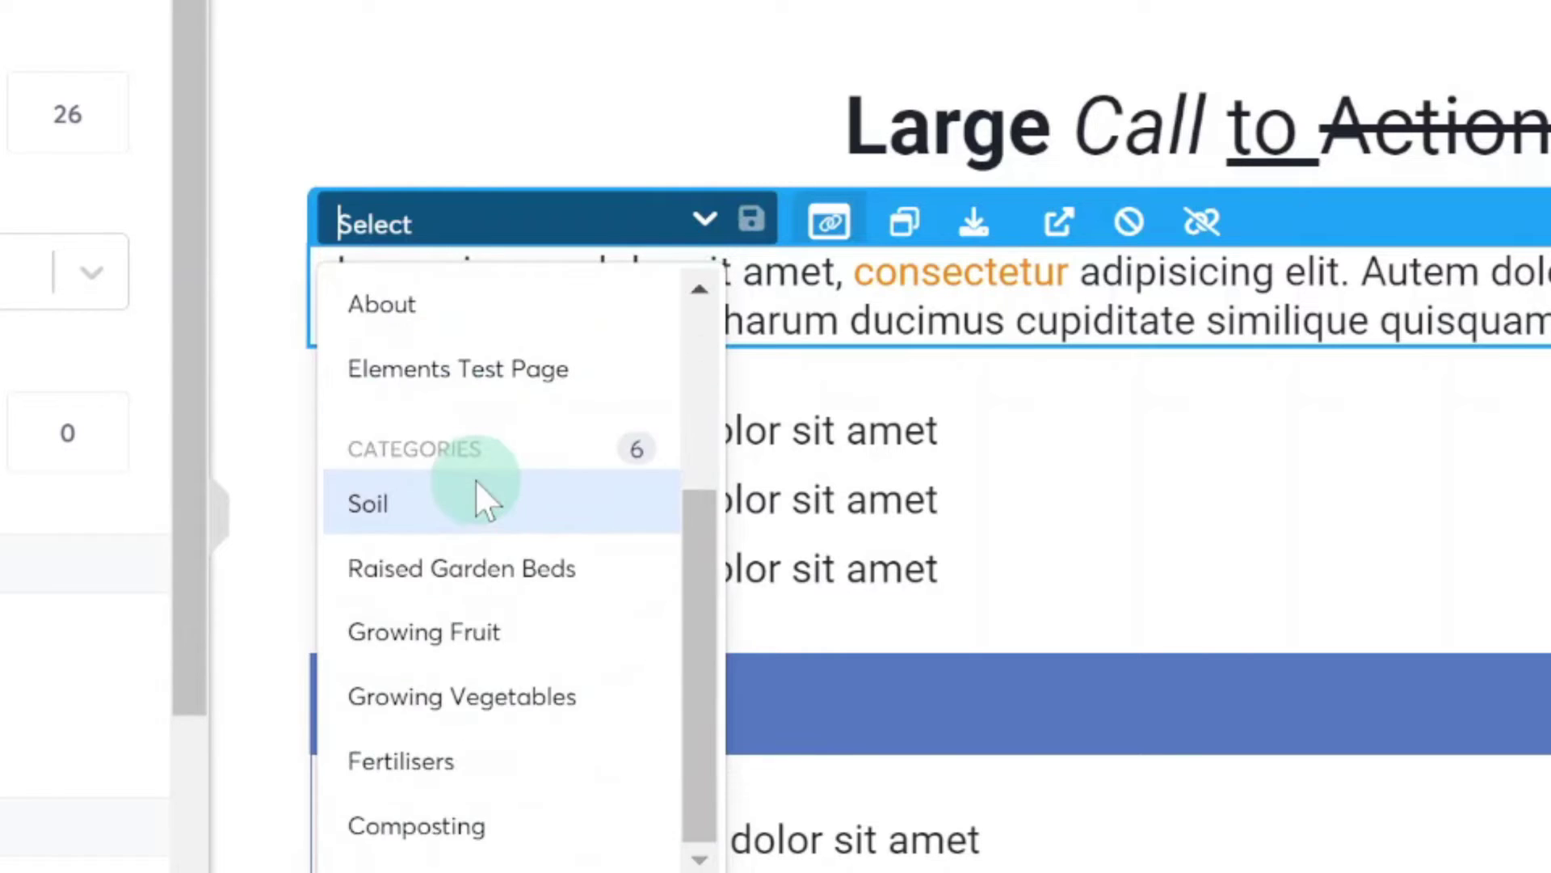
scroll(469, 465, up, 3)
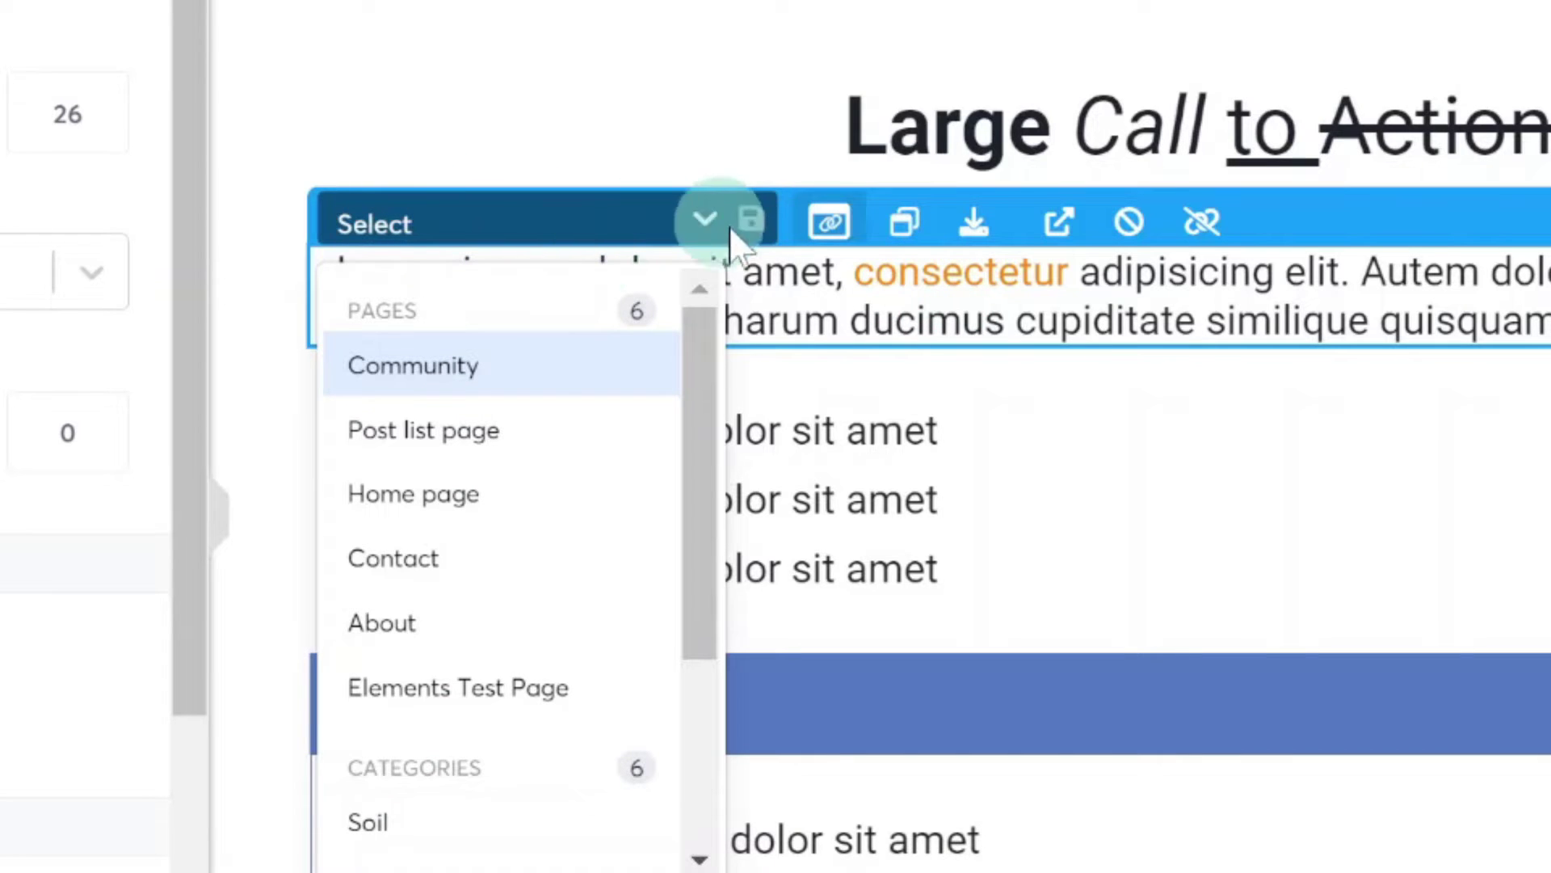
click(830, 221)
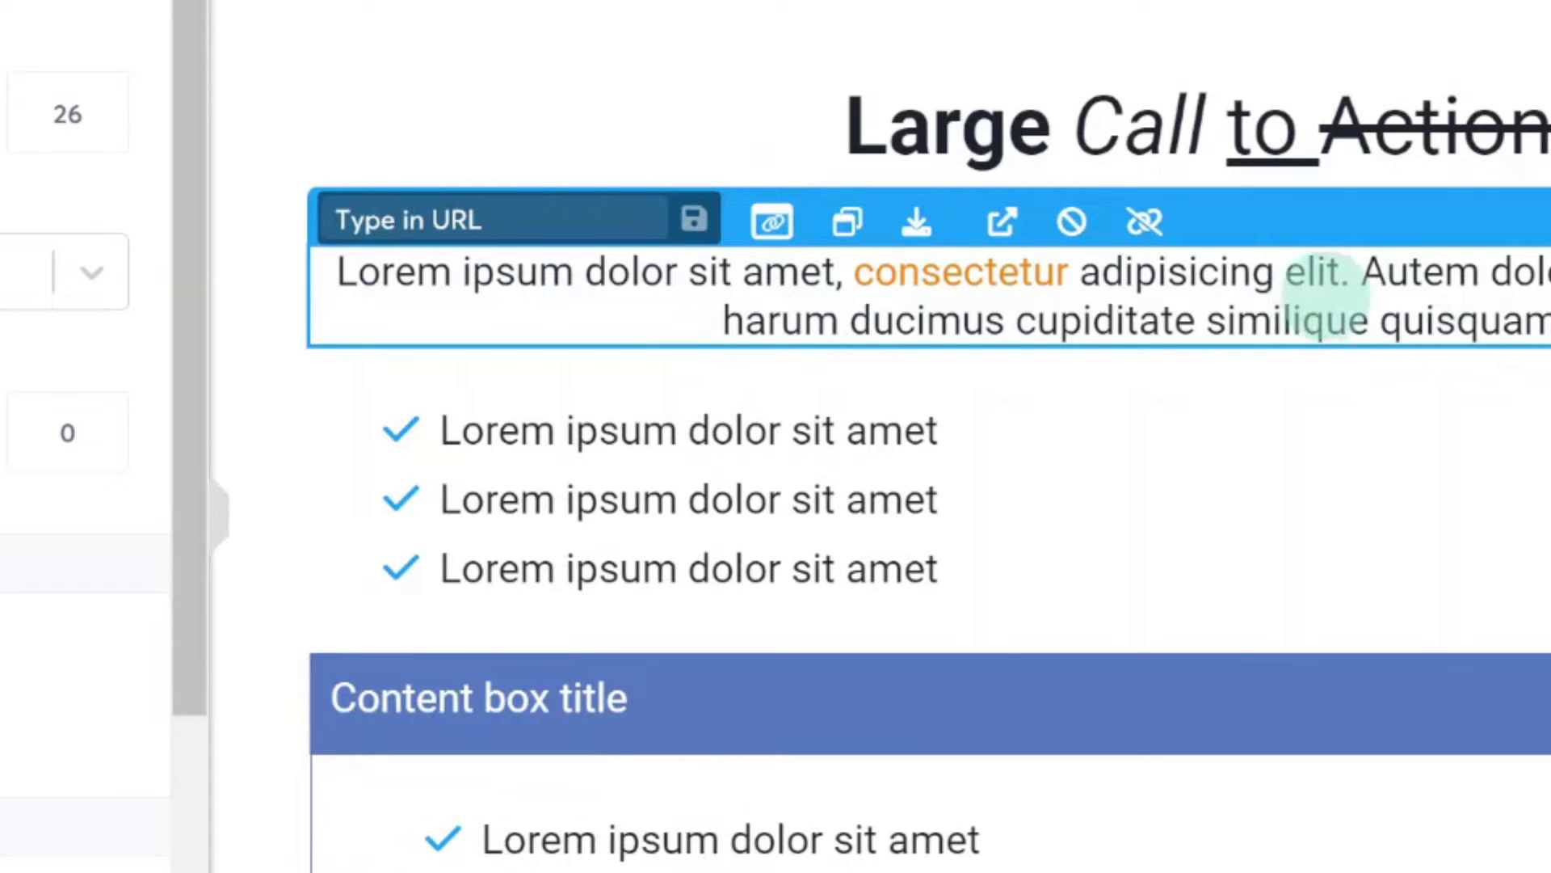
click(1295, 304)
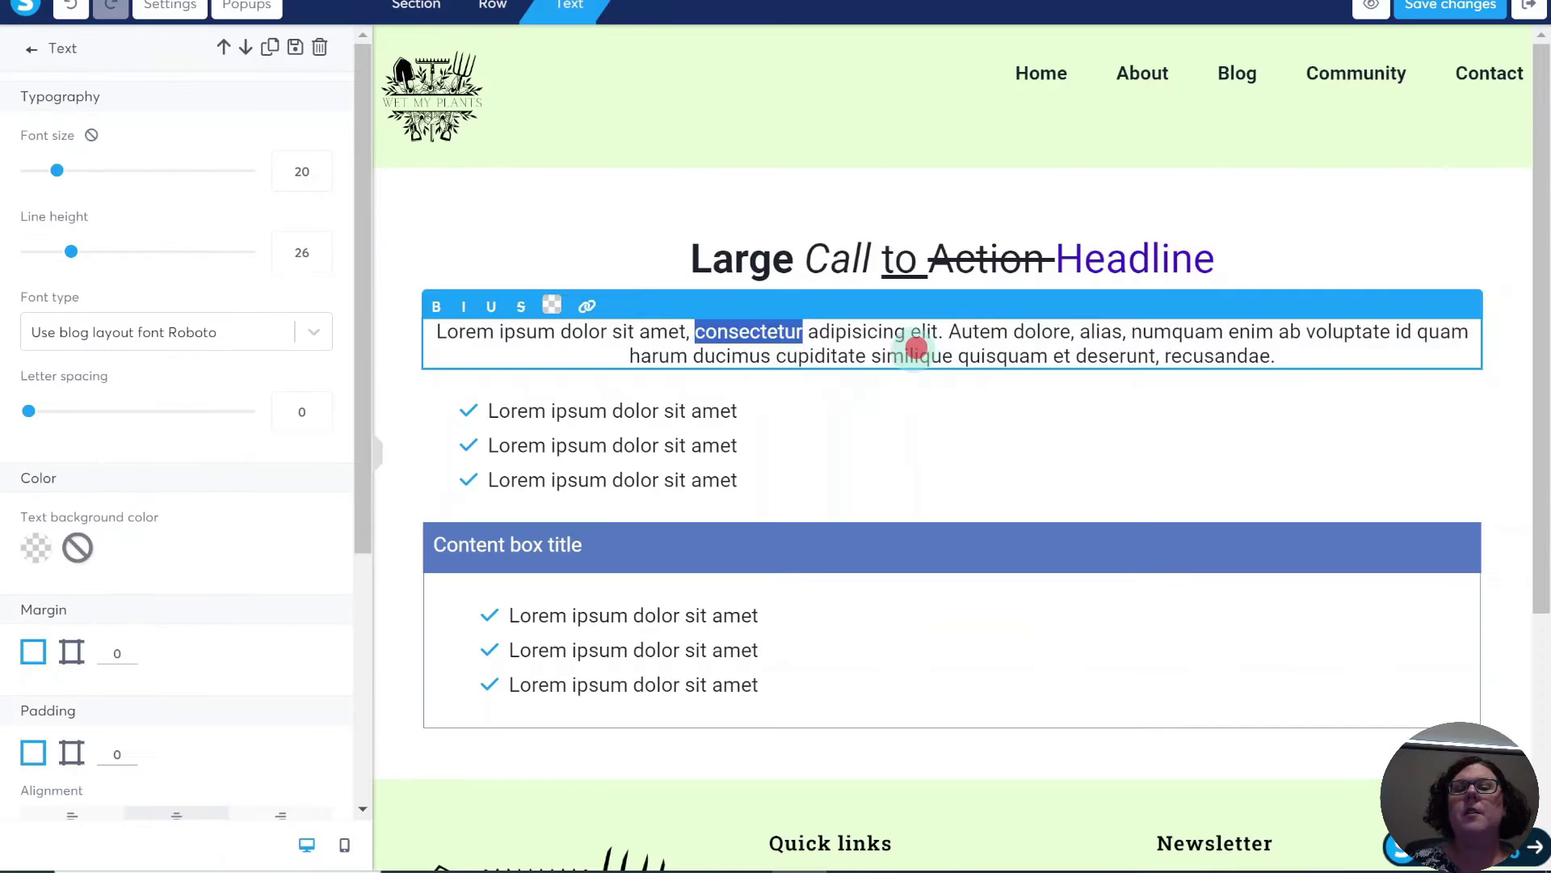
click(656, 341)
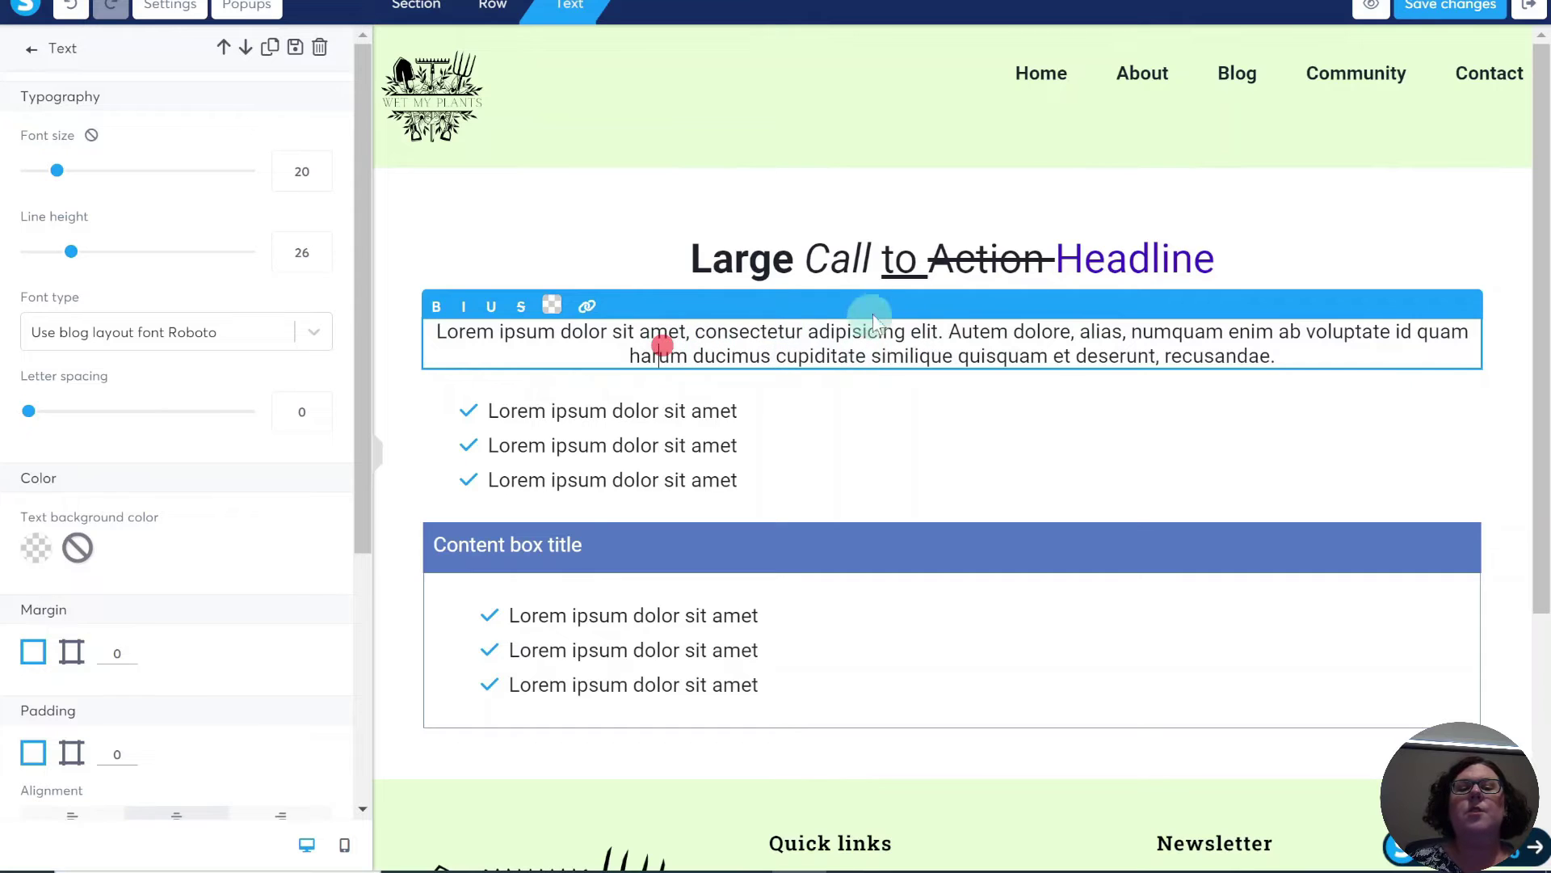
Set the letter spacing of the "Large Call to Action Headline" text to 5.
click(879, 259)
click(783, 249)
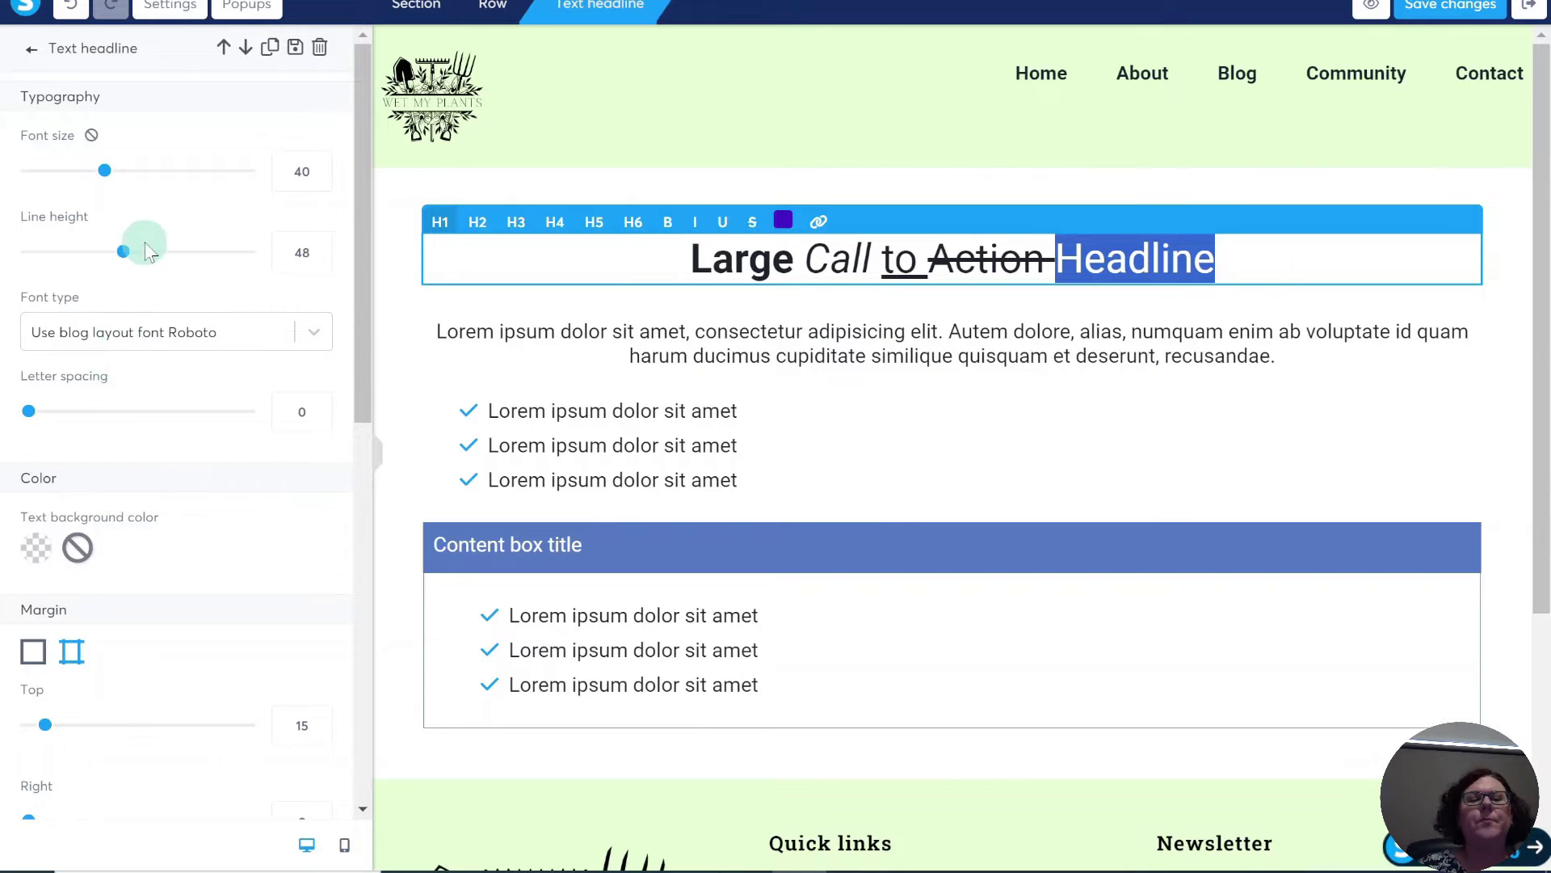
click(782, 258)
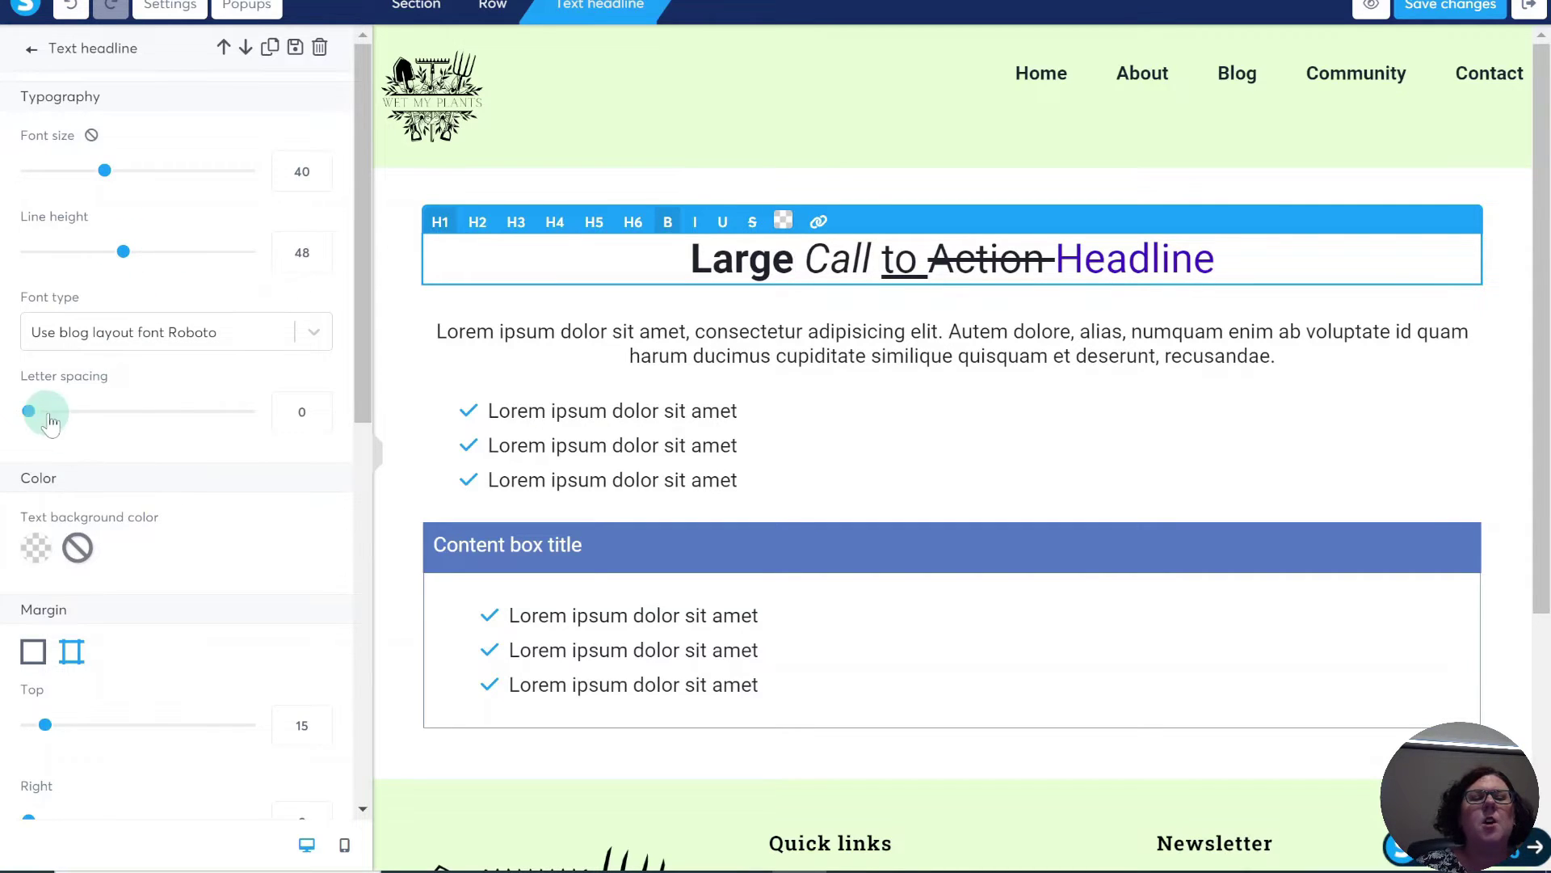
click(721, 261)
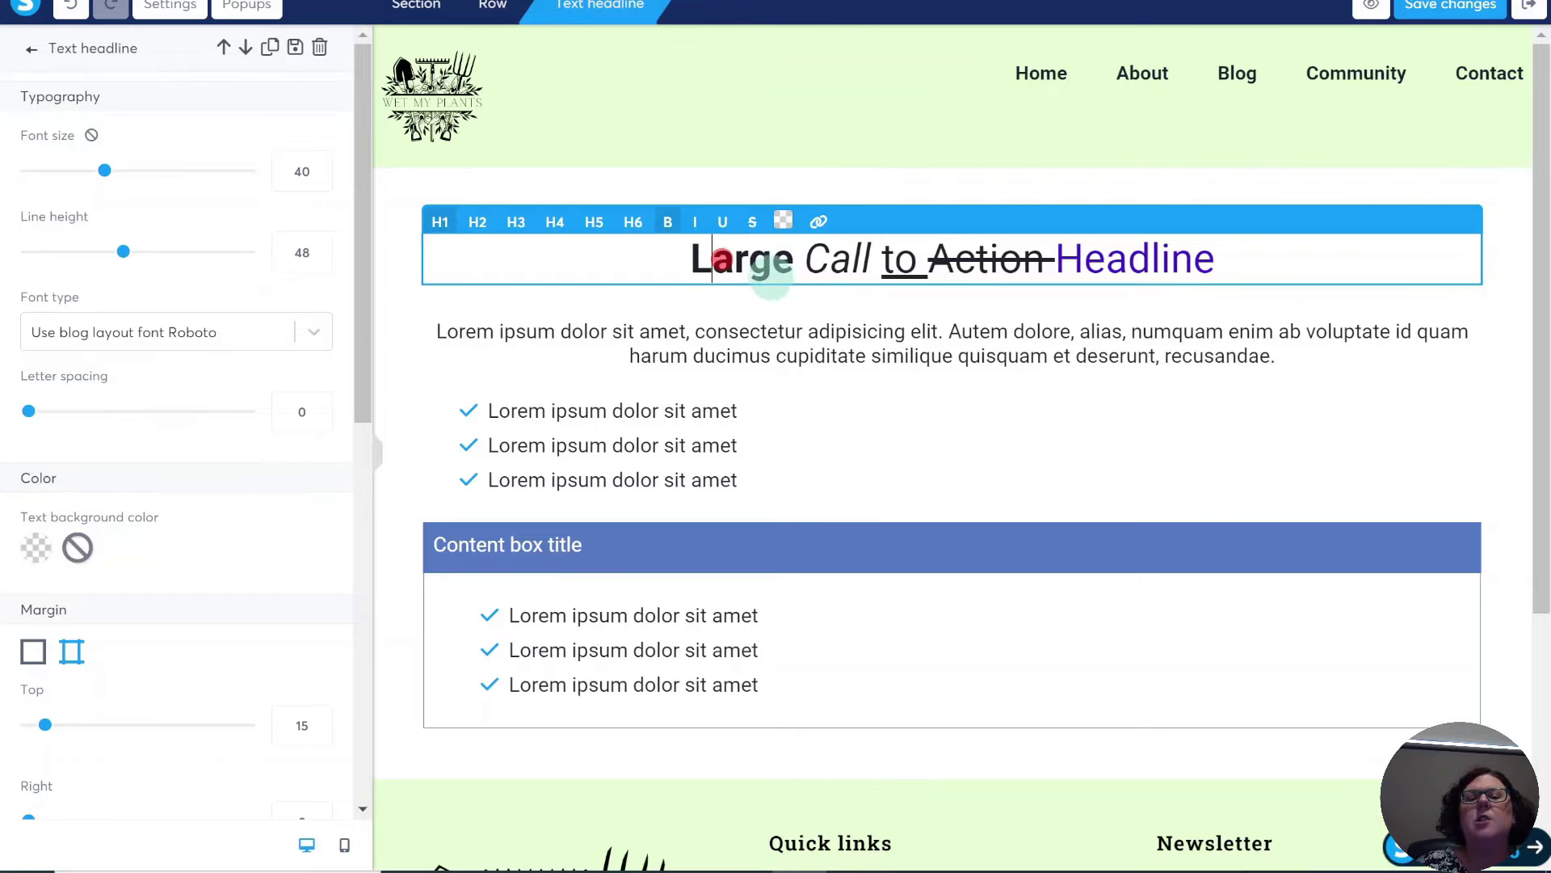
triple_click(736, 259)
click(763, 252)
double_click(790, 259)
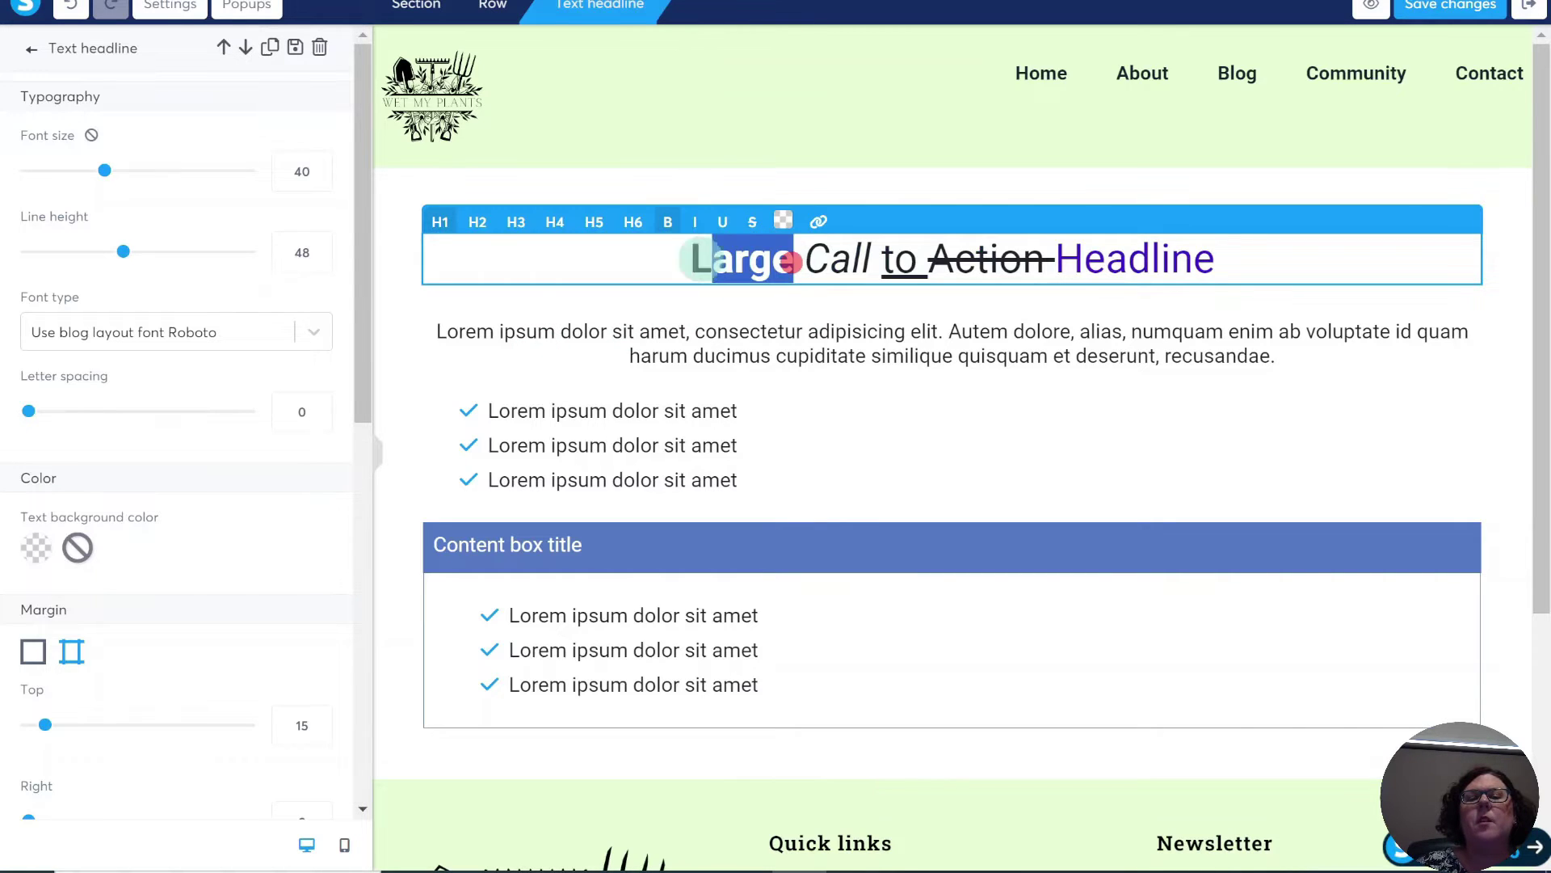
click(323, 412)
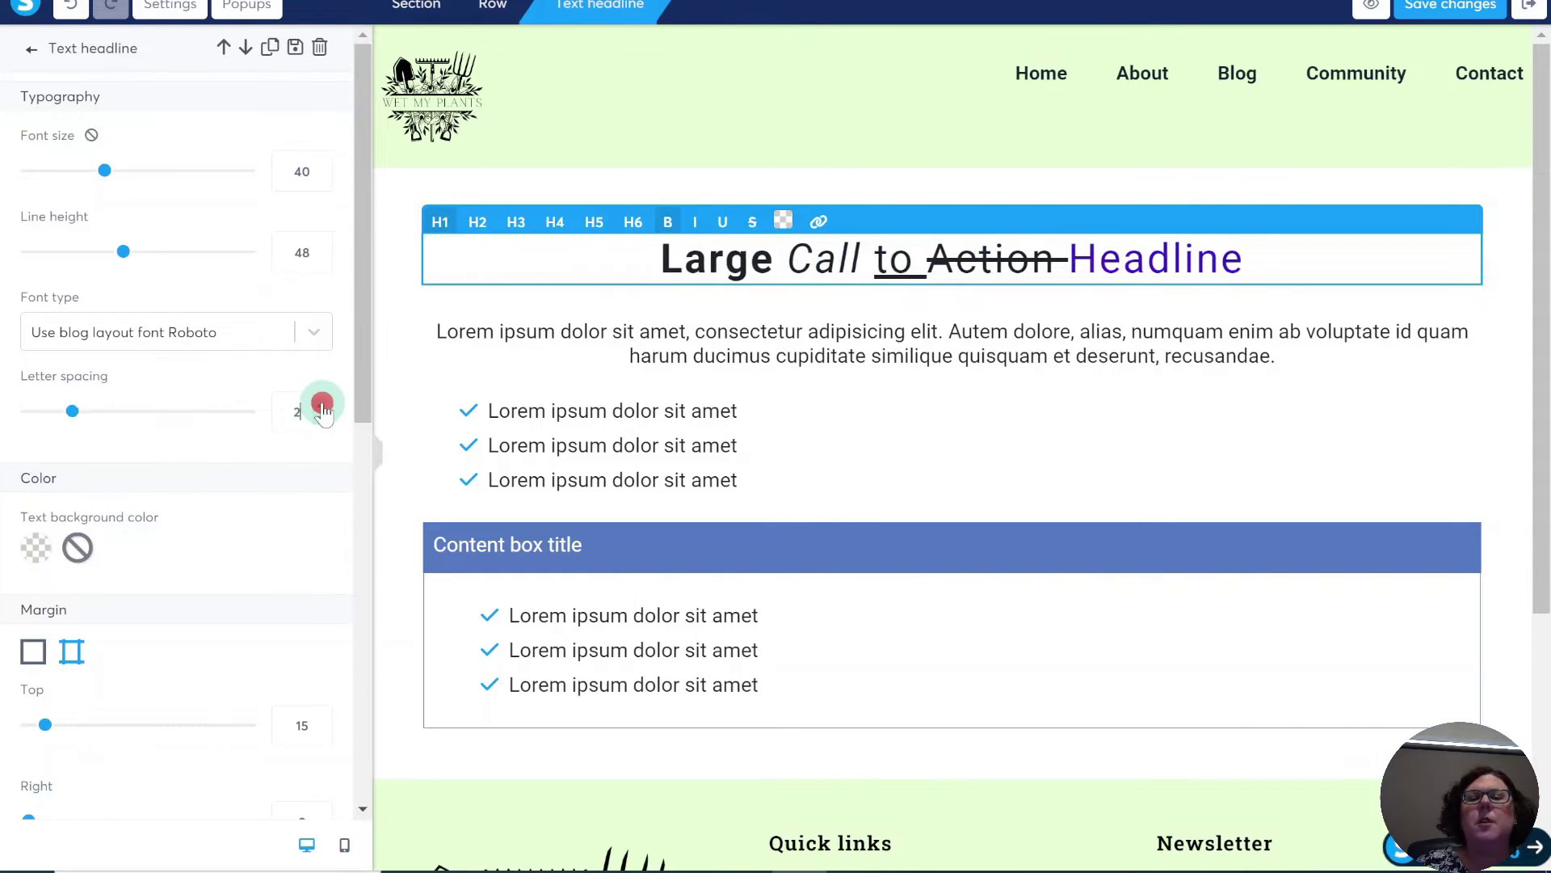
click(1000, 346)
click(1083, 270)
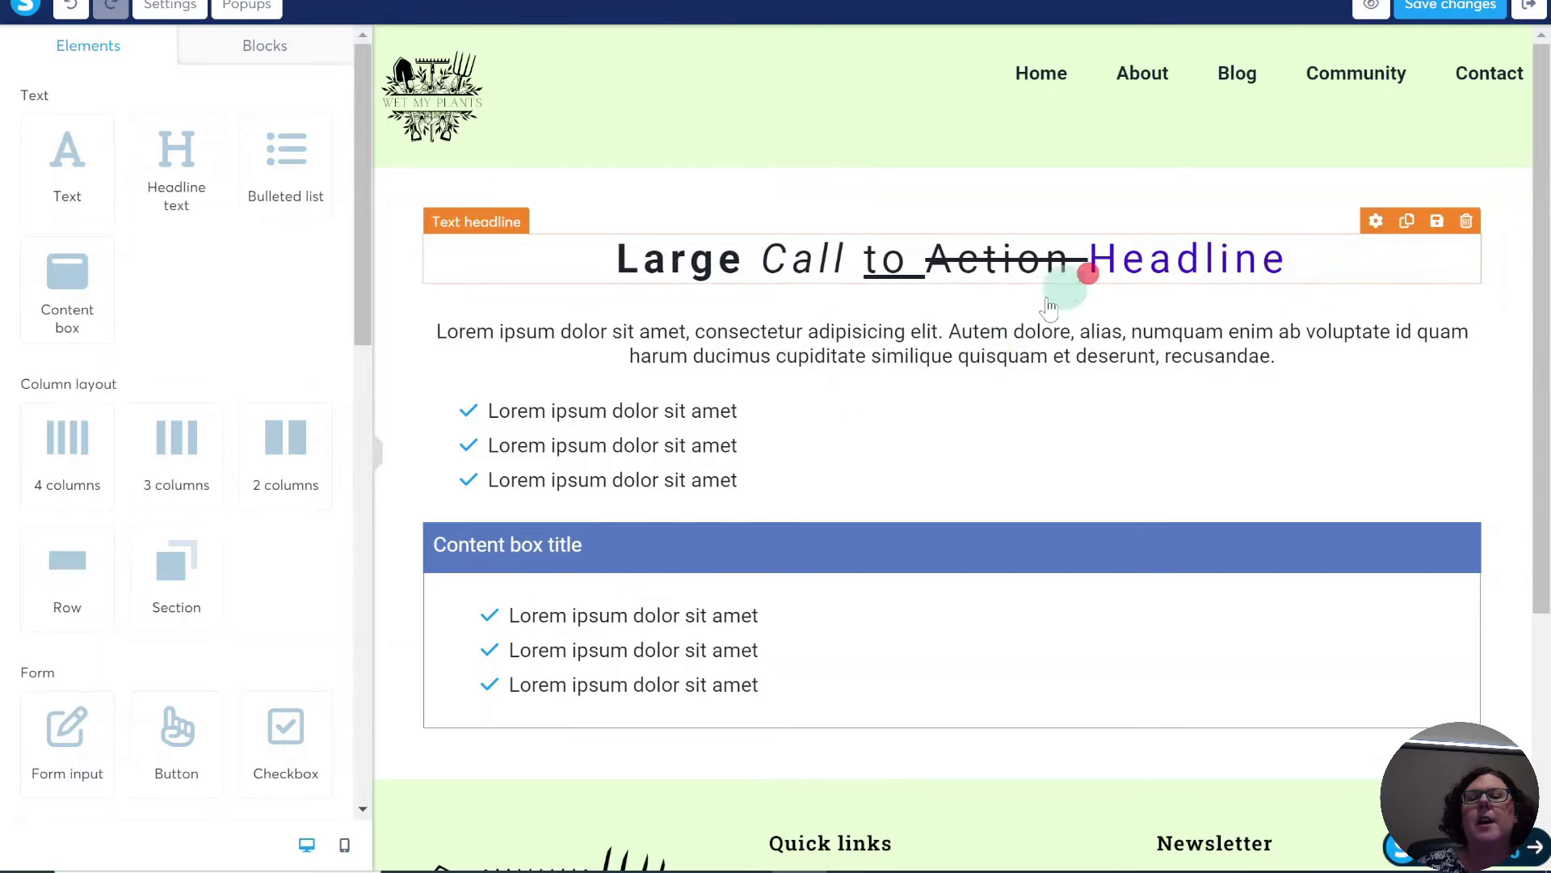
click(772, 259)
key(Right)
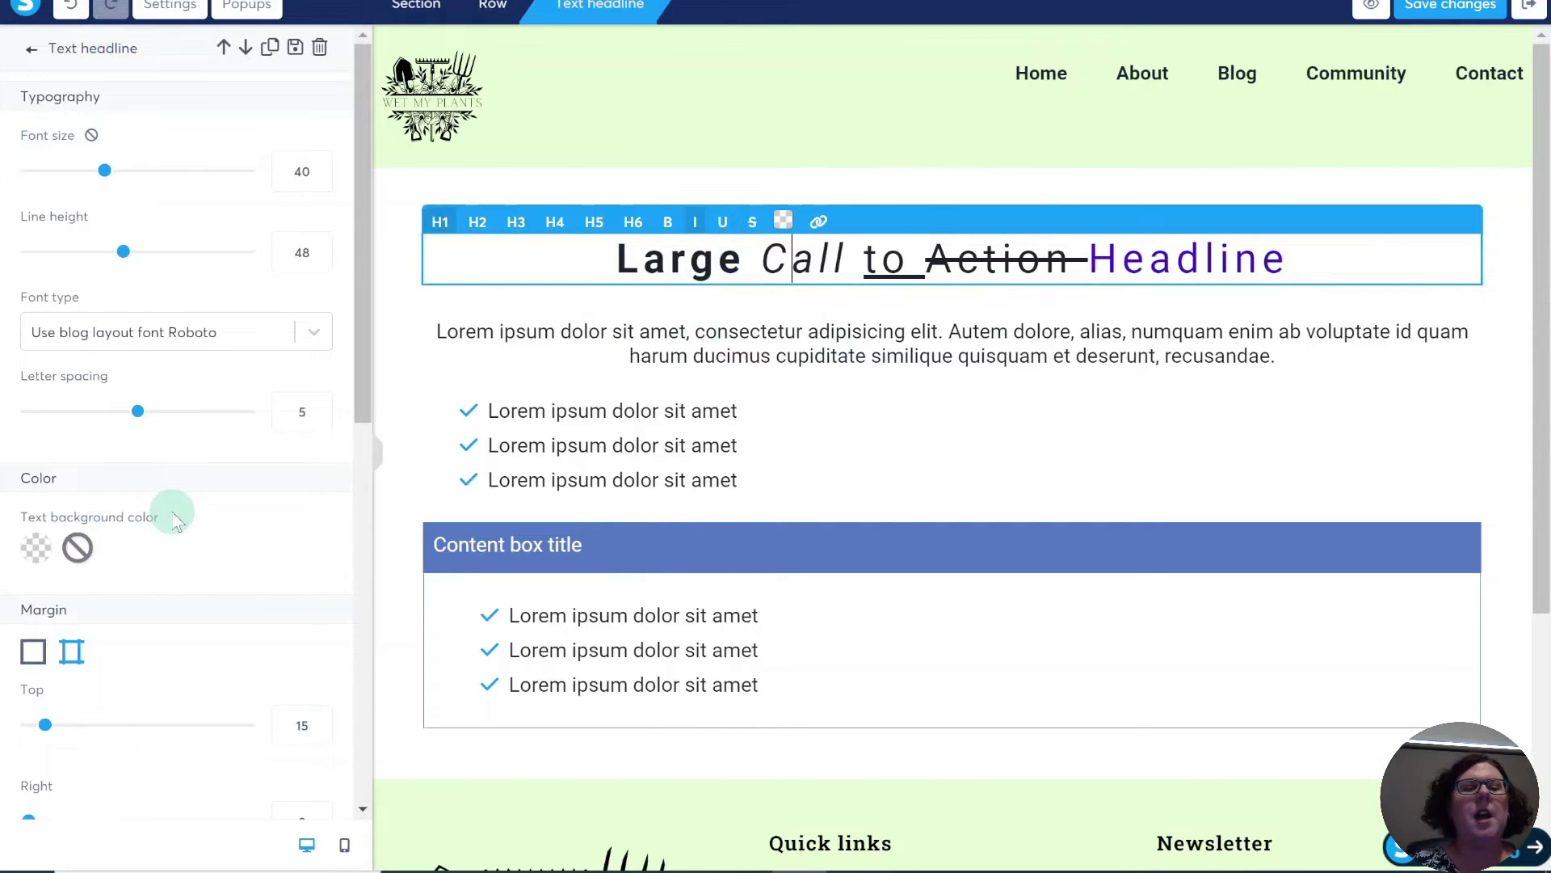
scroll(173, 517, down, 2)
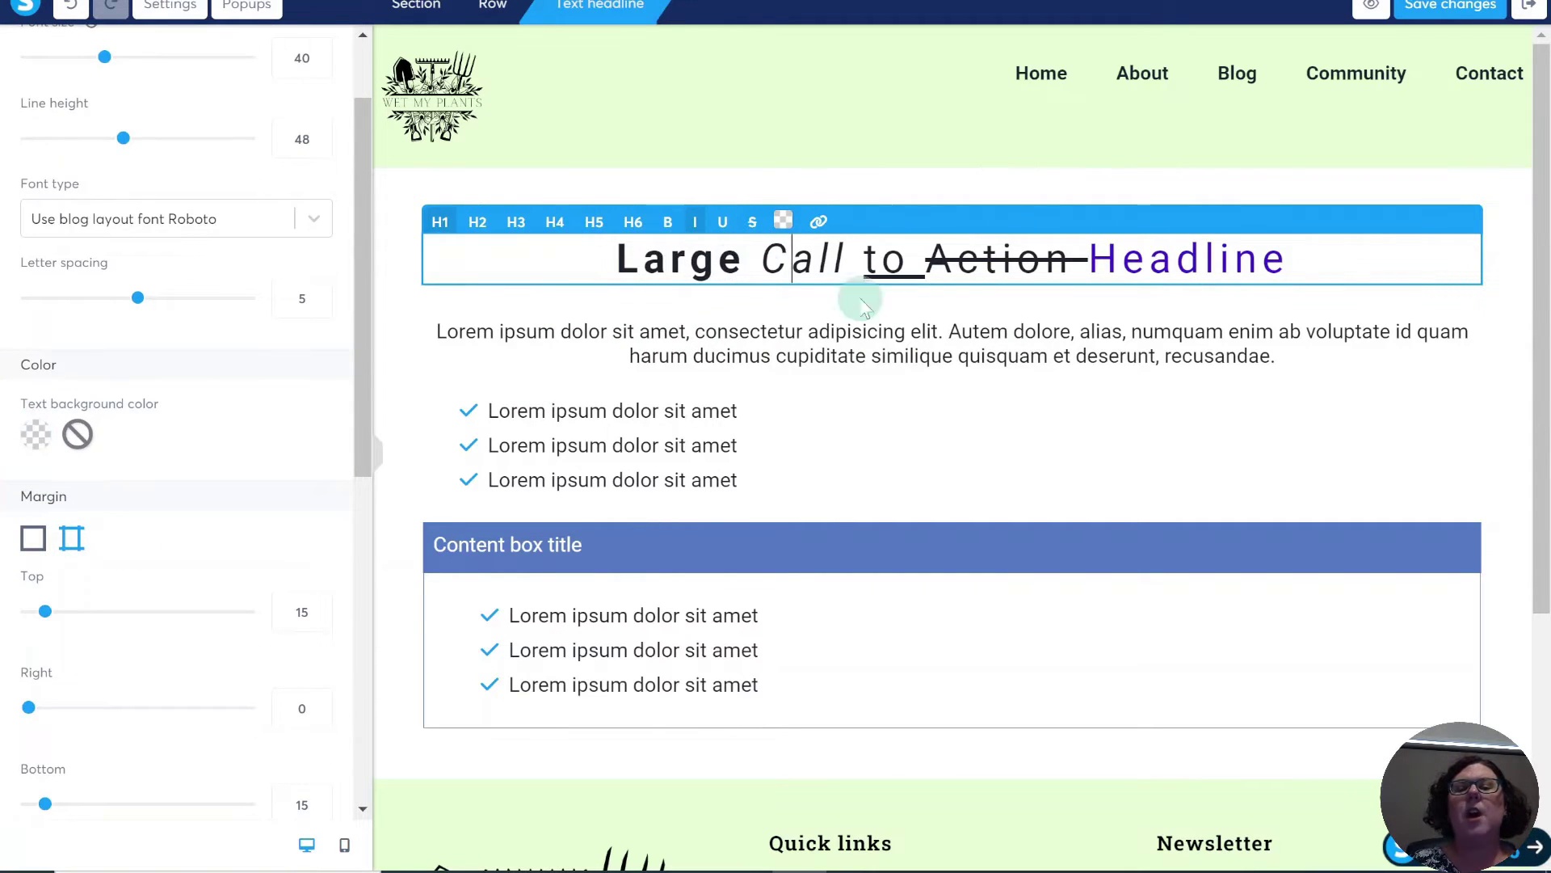
Set the text background colour of the paragraph below the headline to light pink, hex F7DEDE.
click(954, 338)
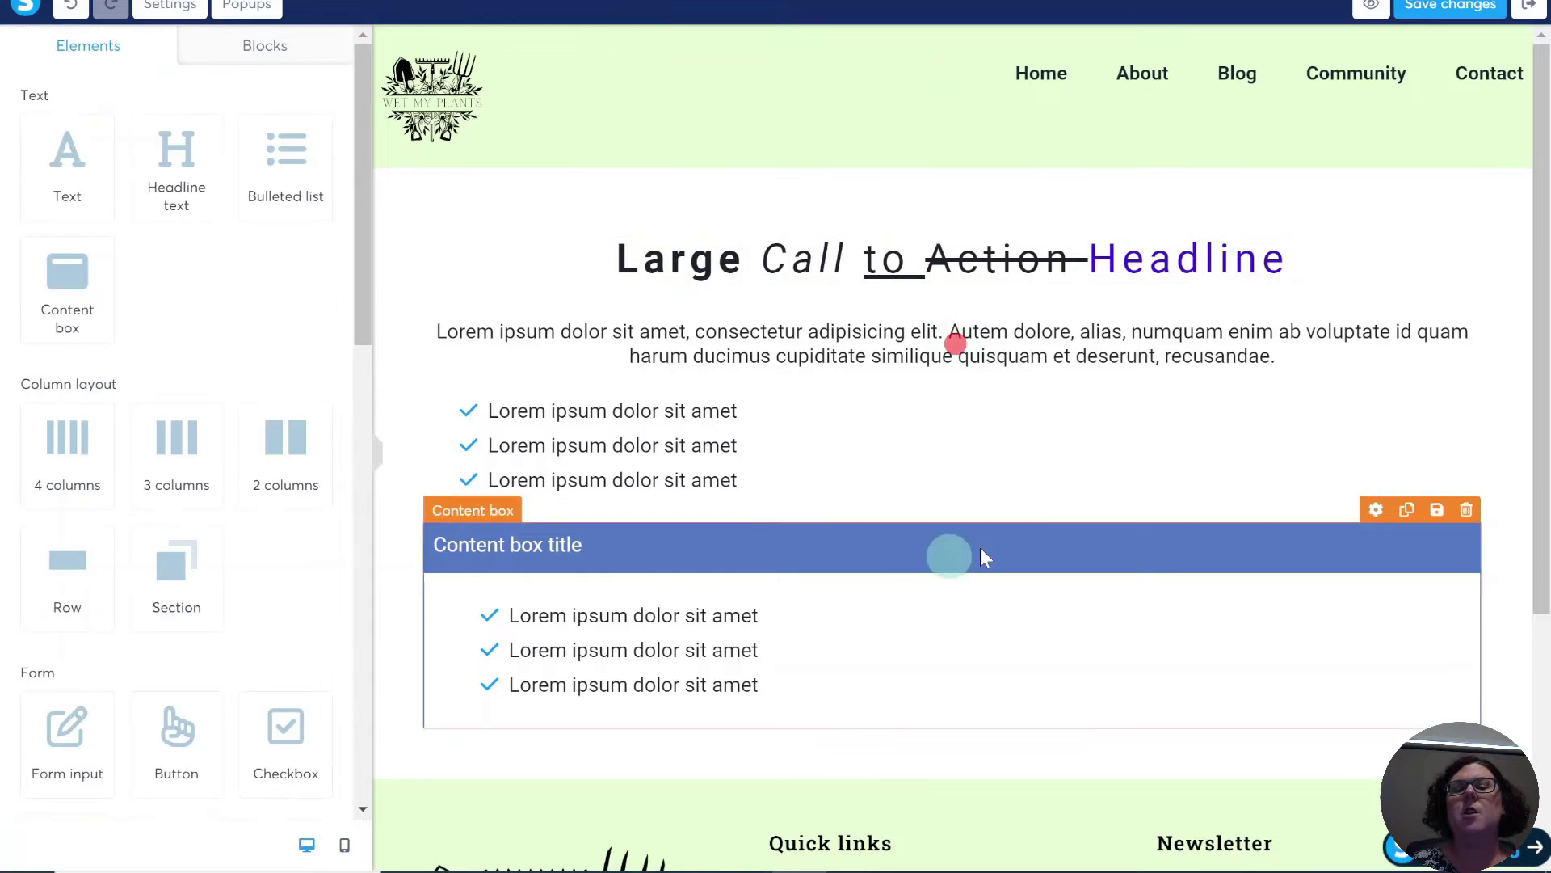
click(913, 336)
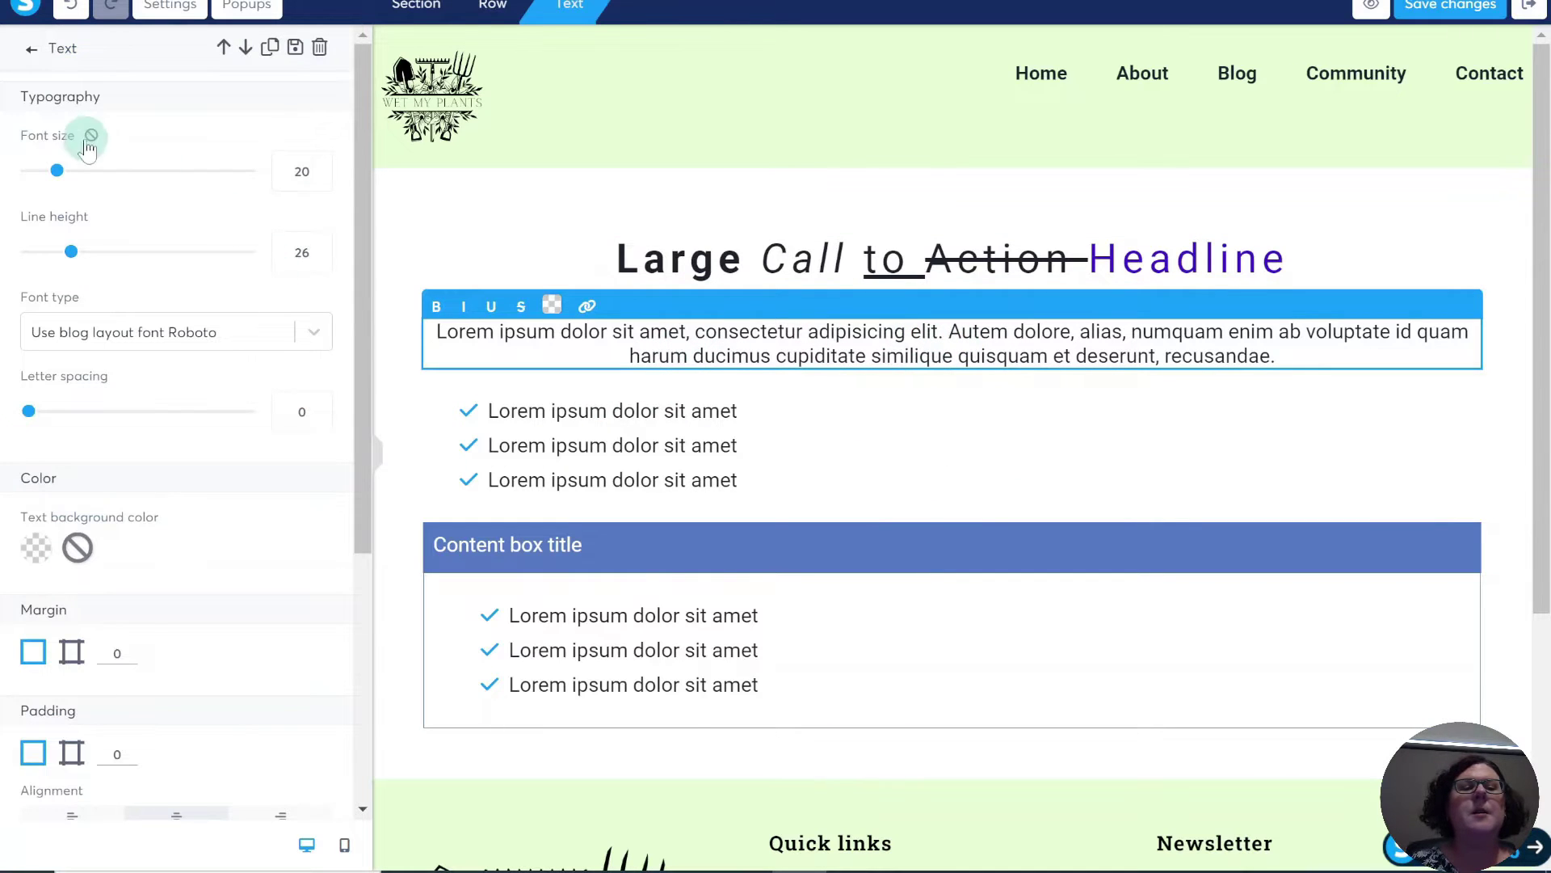
scroll(97, 259, down, 2)
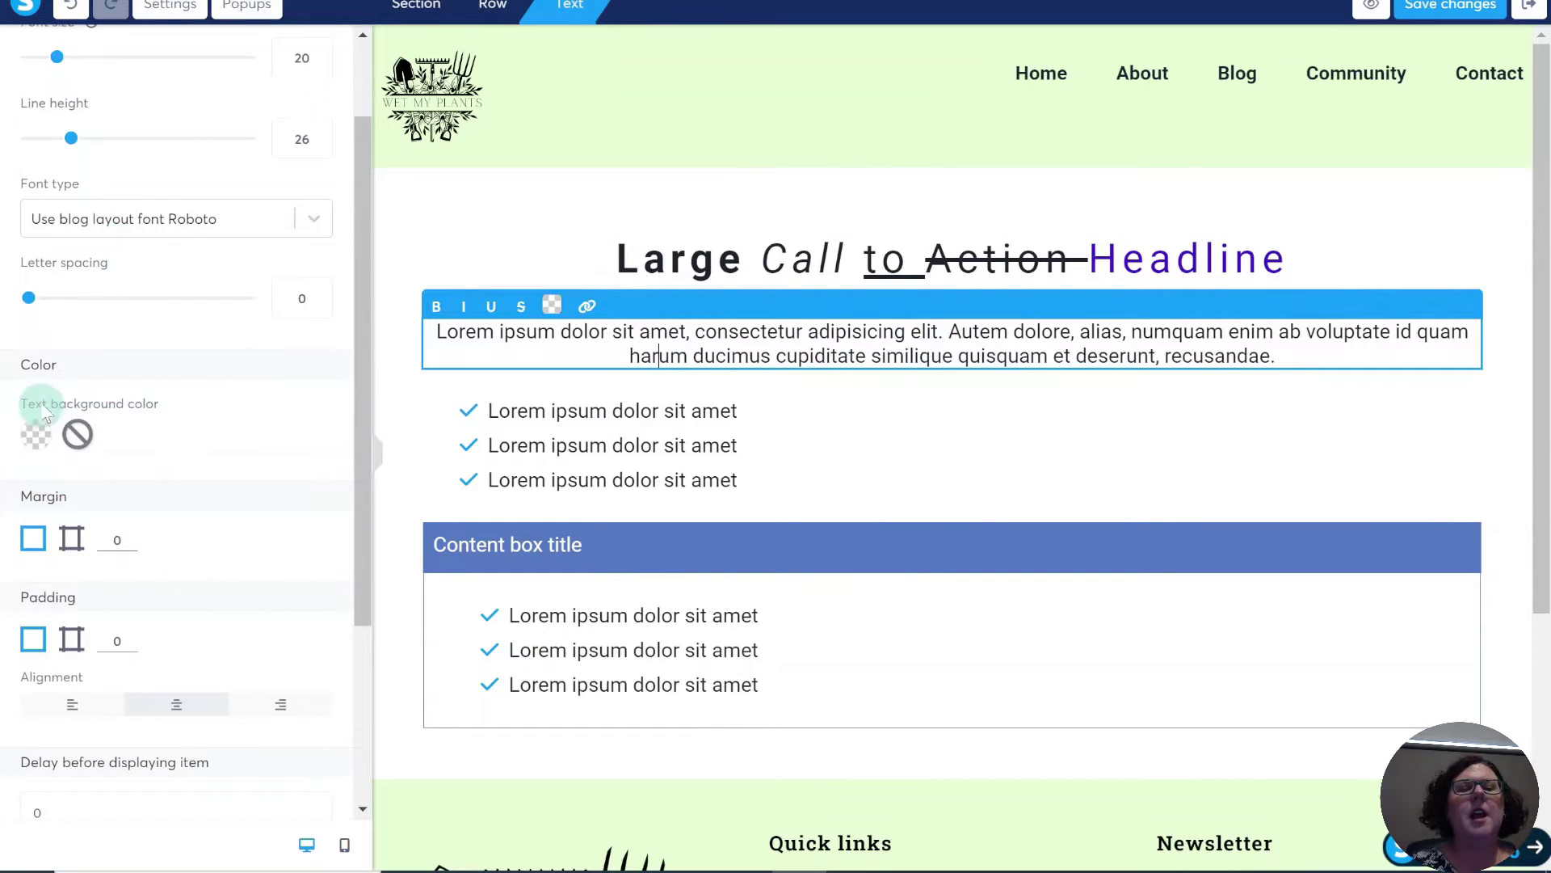
click(39, 438)
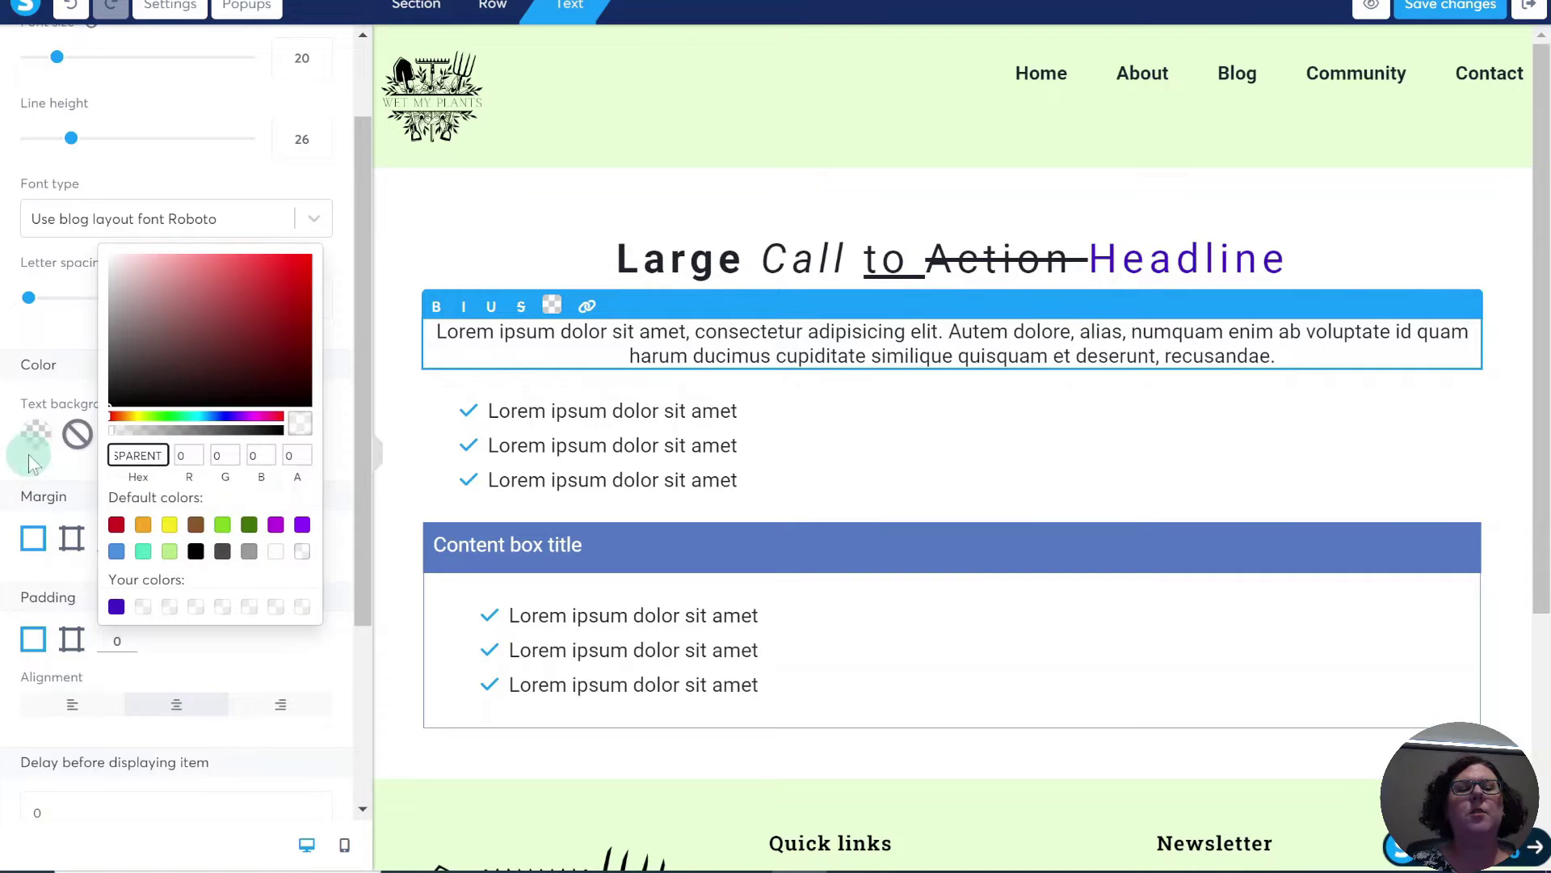
click(280, 430)
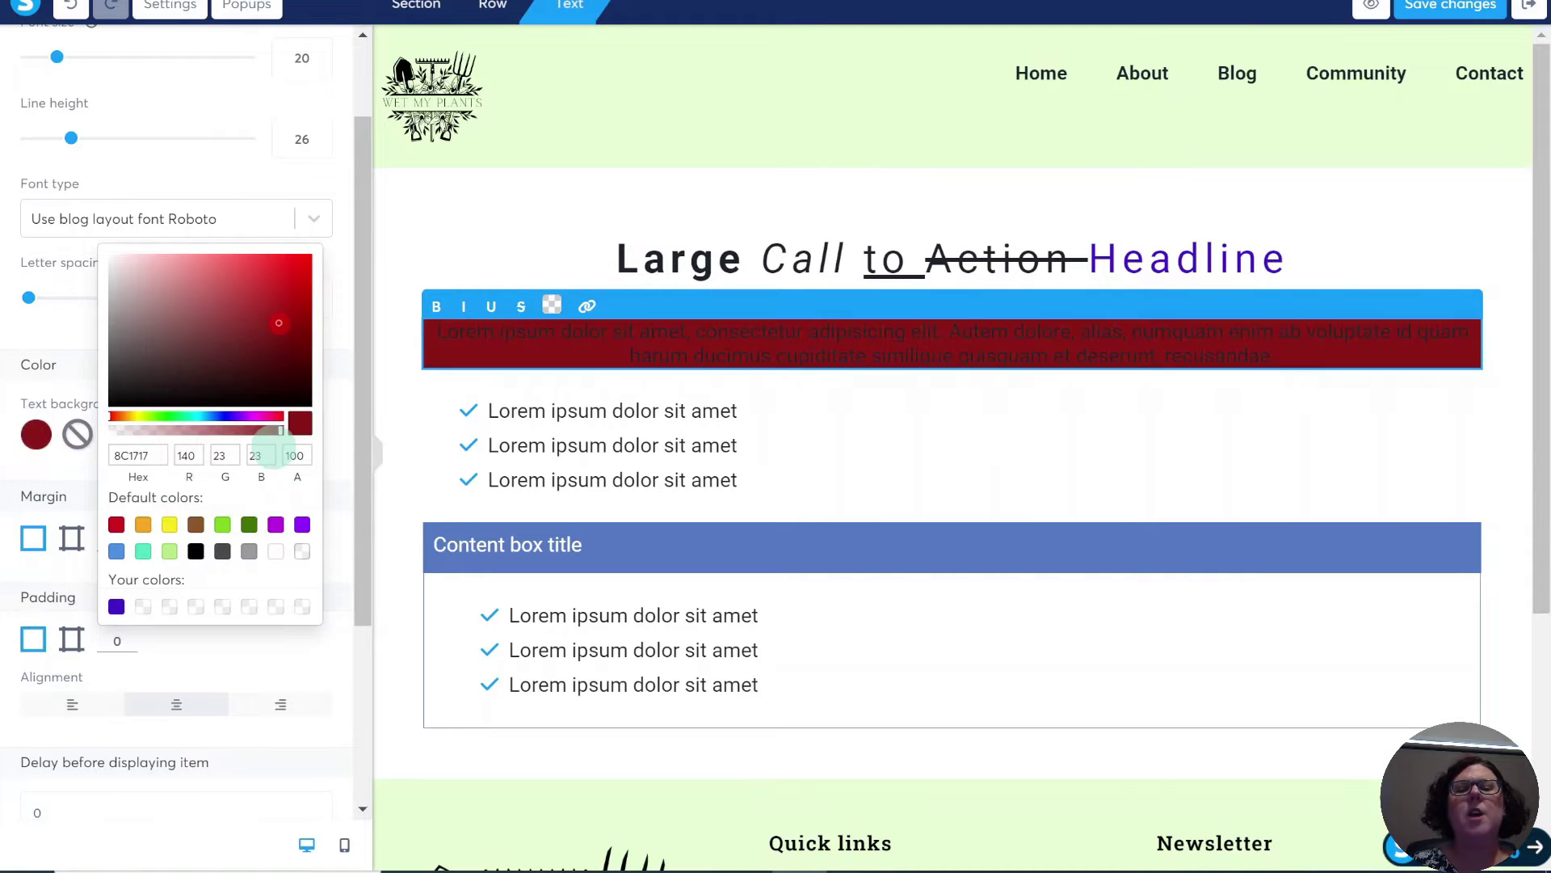
click(192, 263)
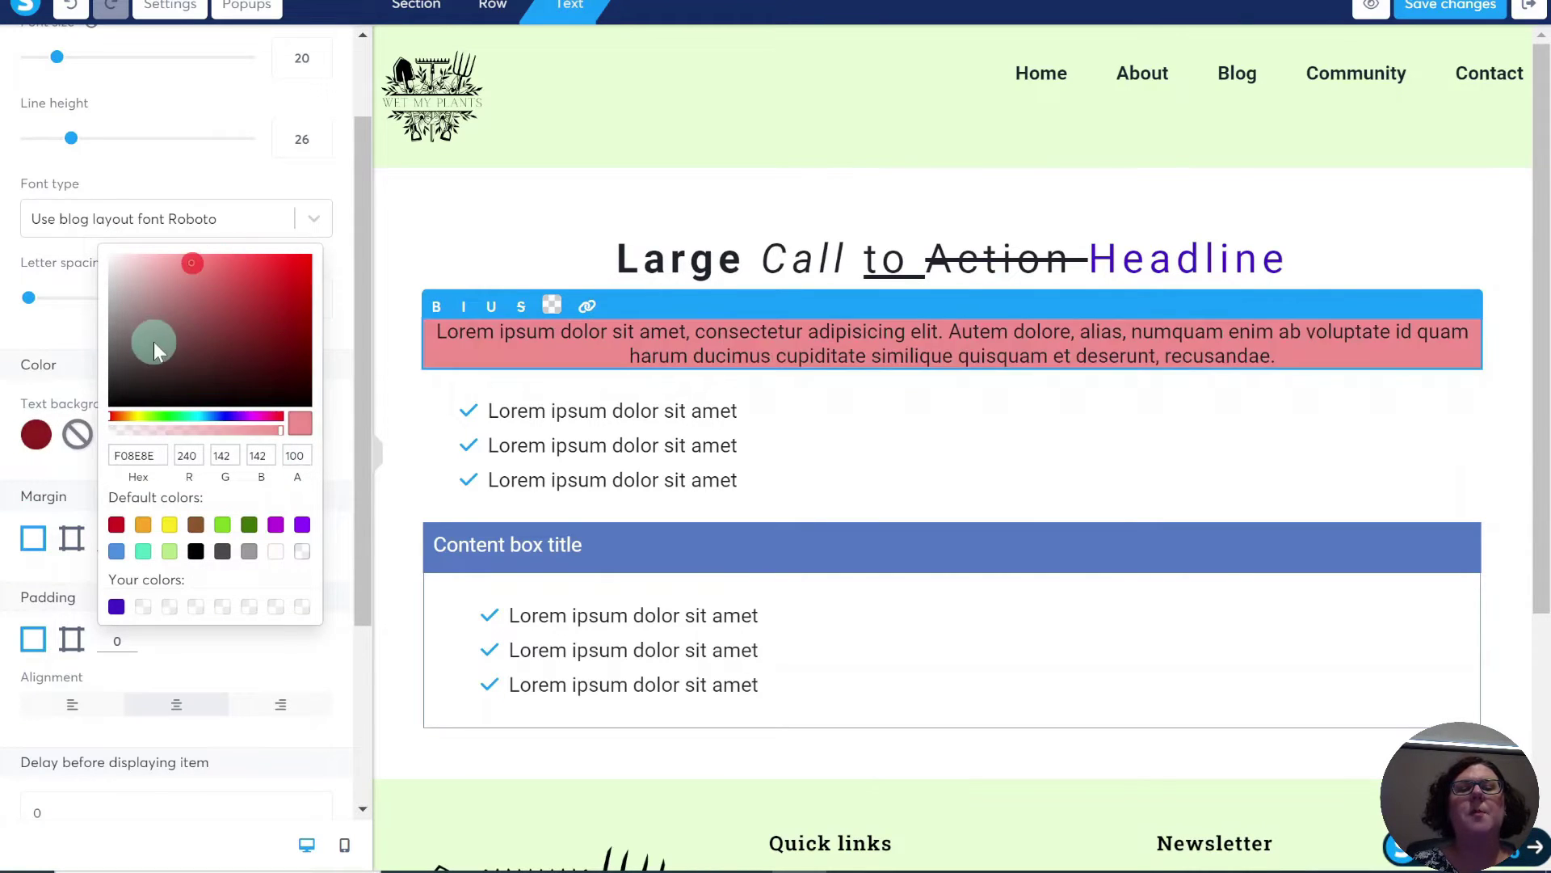
click(121, 256)
click(129, 259)
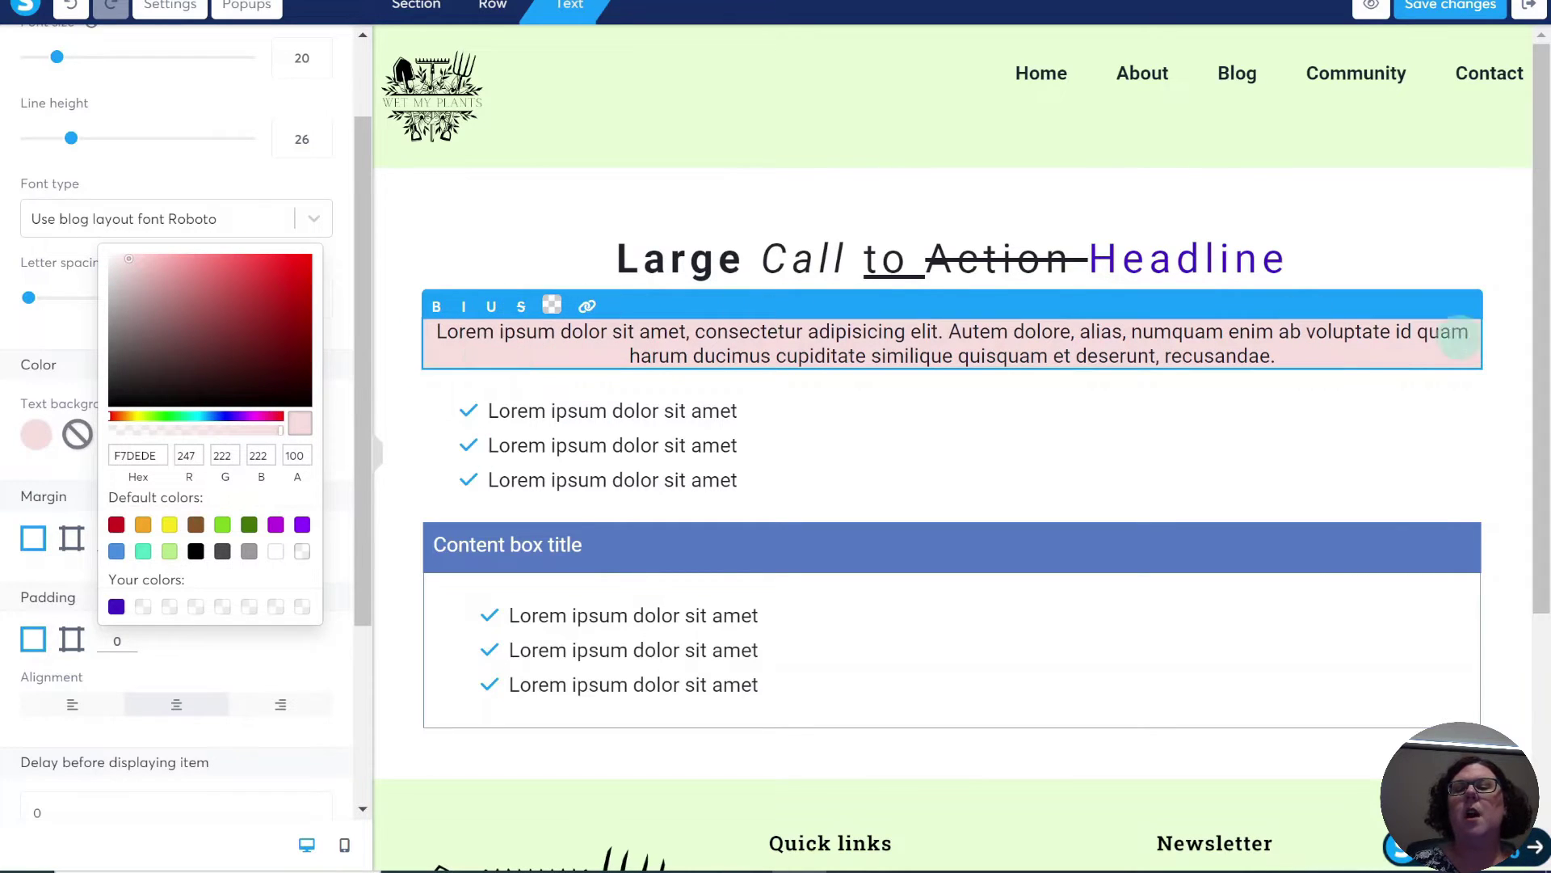
click(406, 417)
Switch the pink paragraph to individual margins for each side and set its top margin to 46.
click(762, 347)
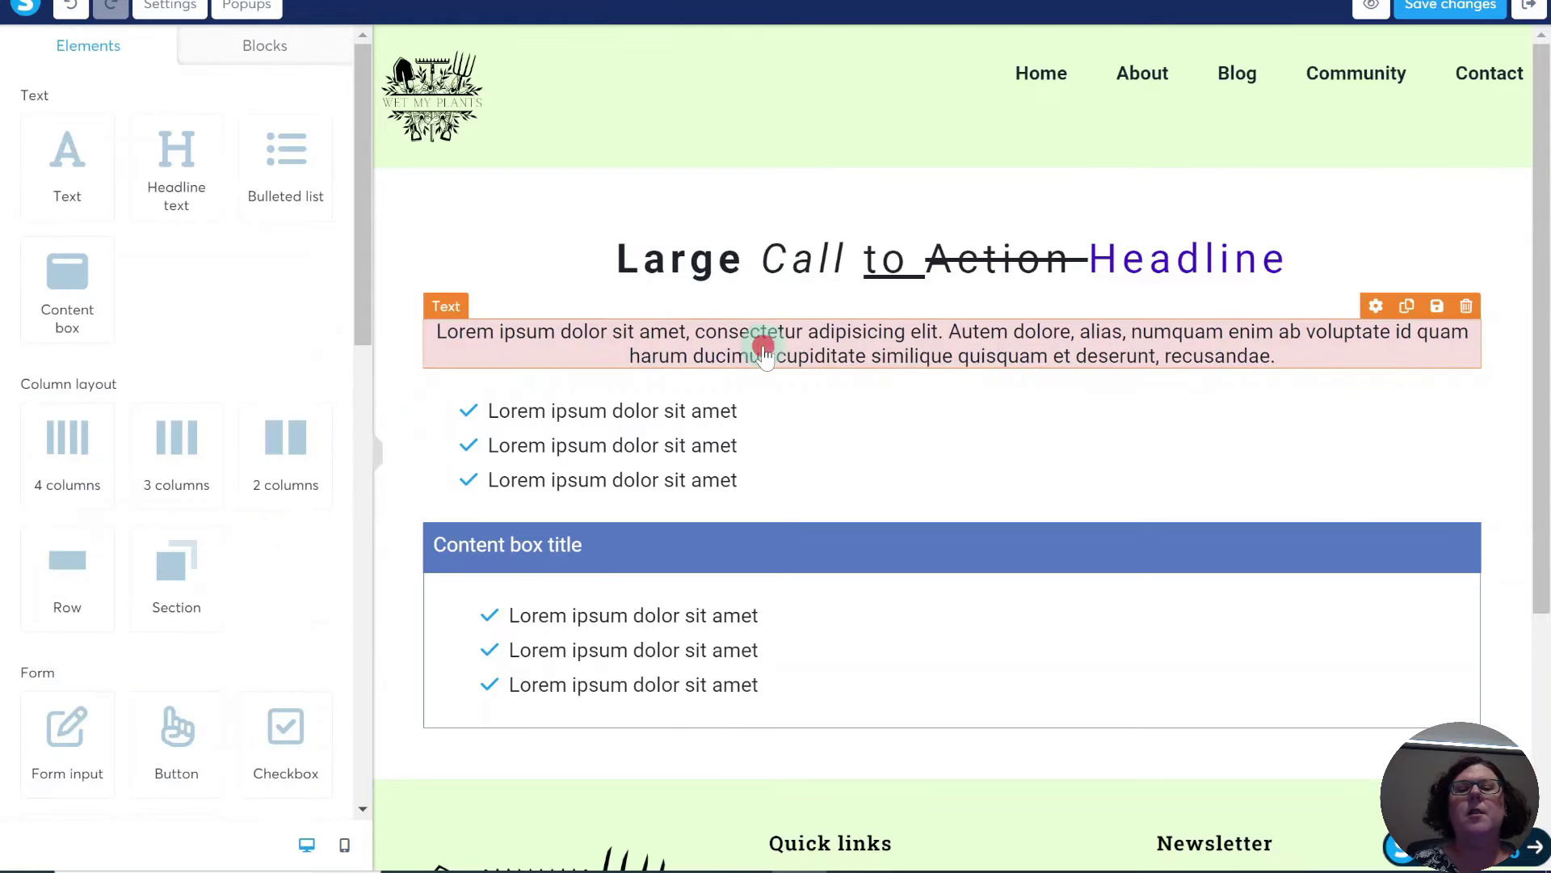
scroll(271, 450, down, 5)
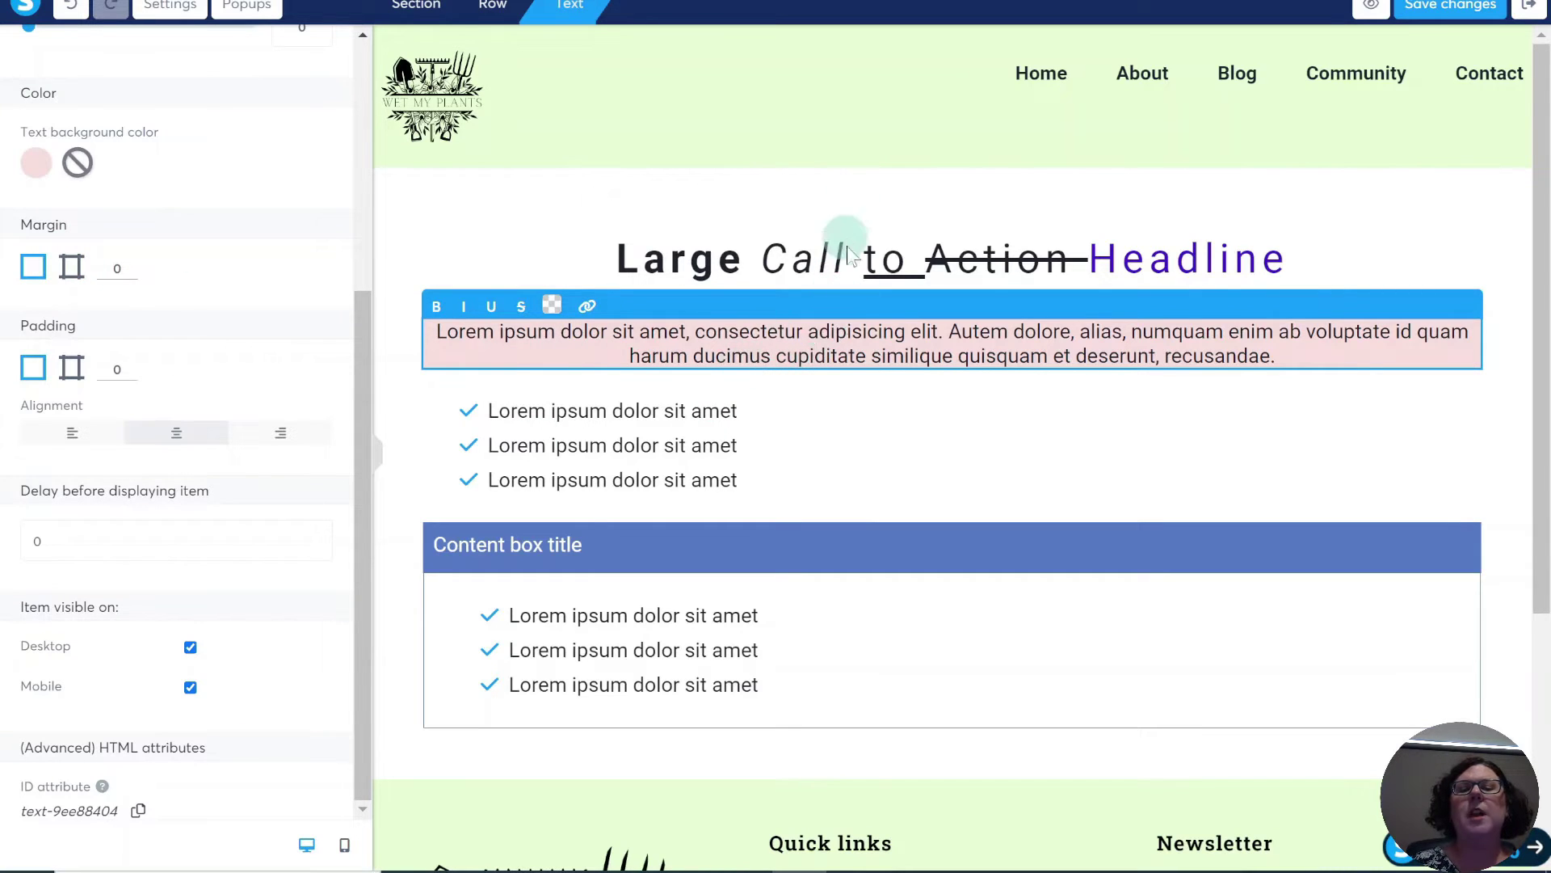
click(841, 329)
click(928, 110)
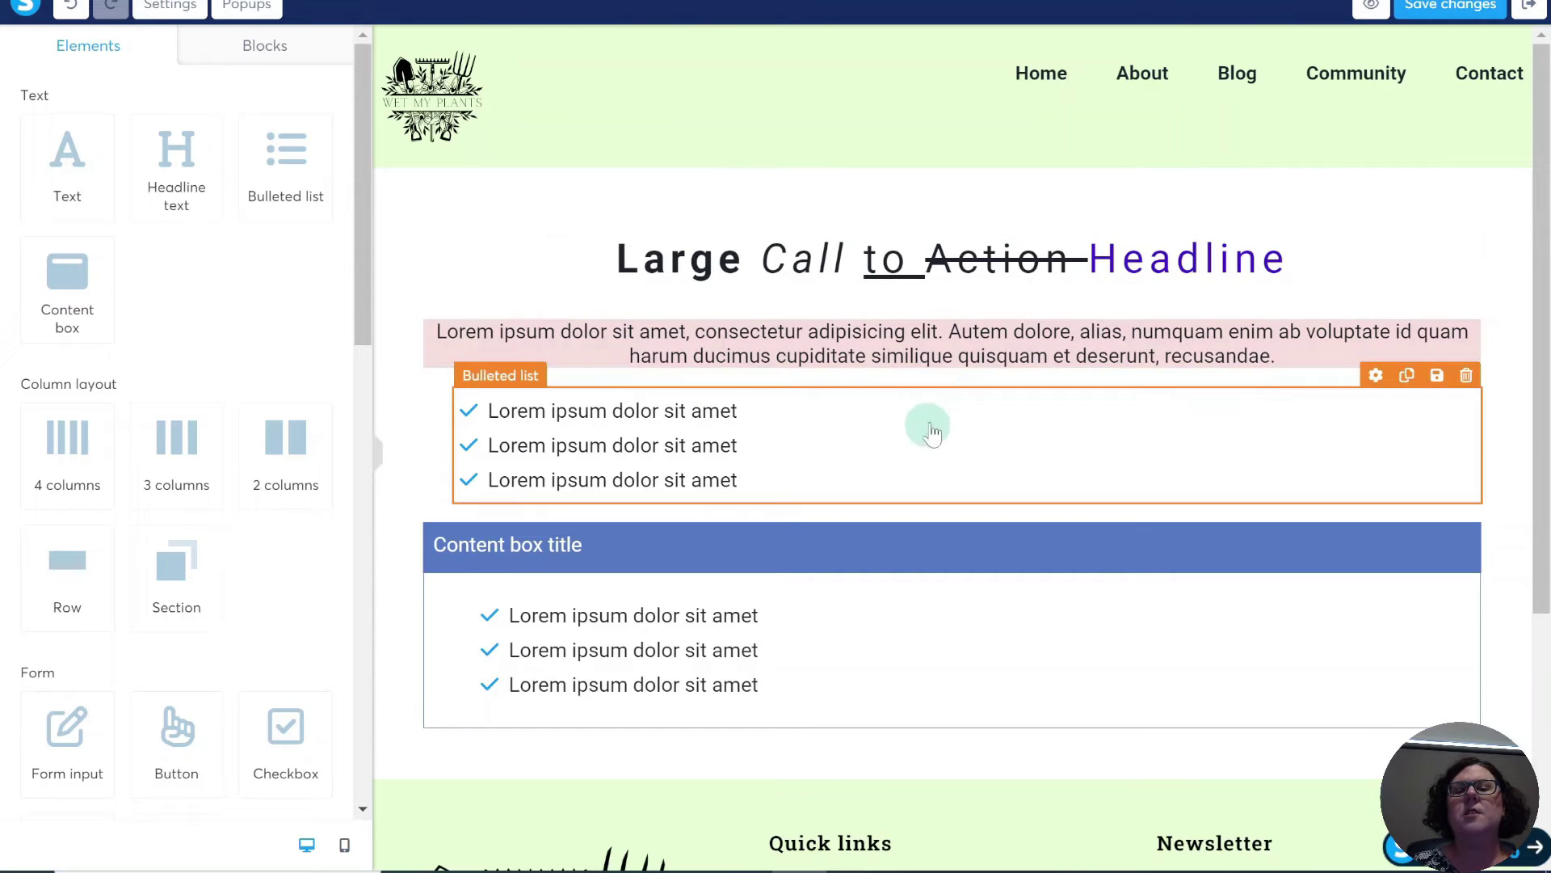
click(947, 356)
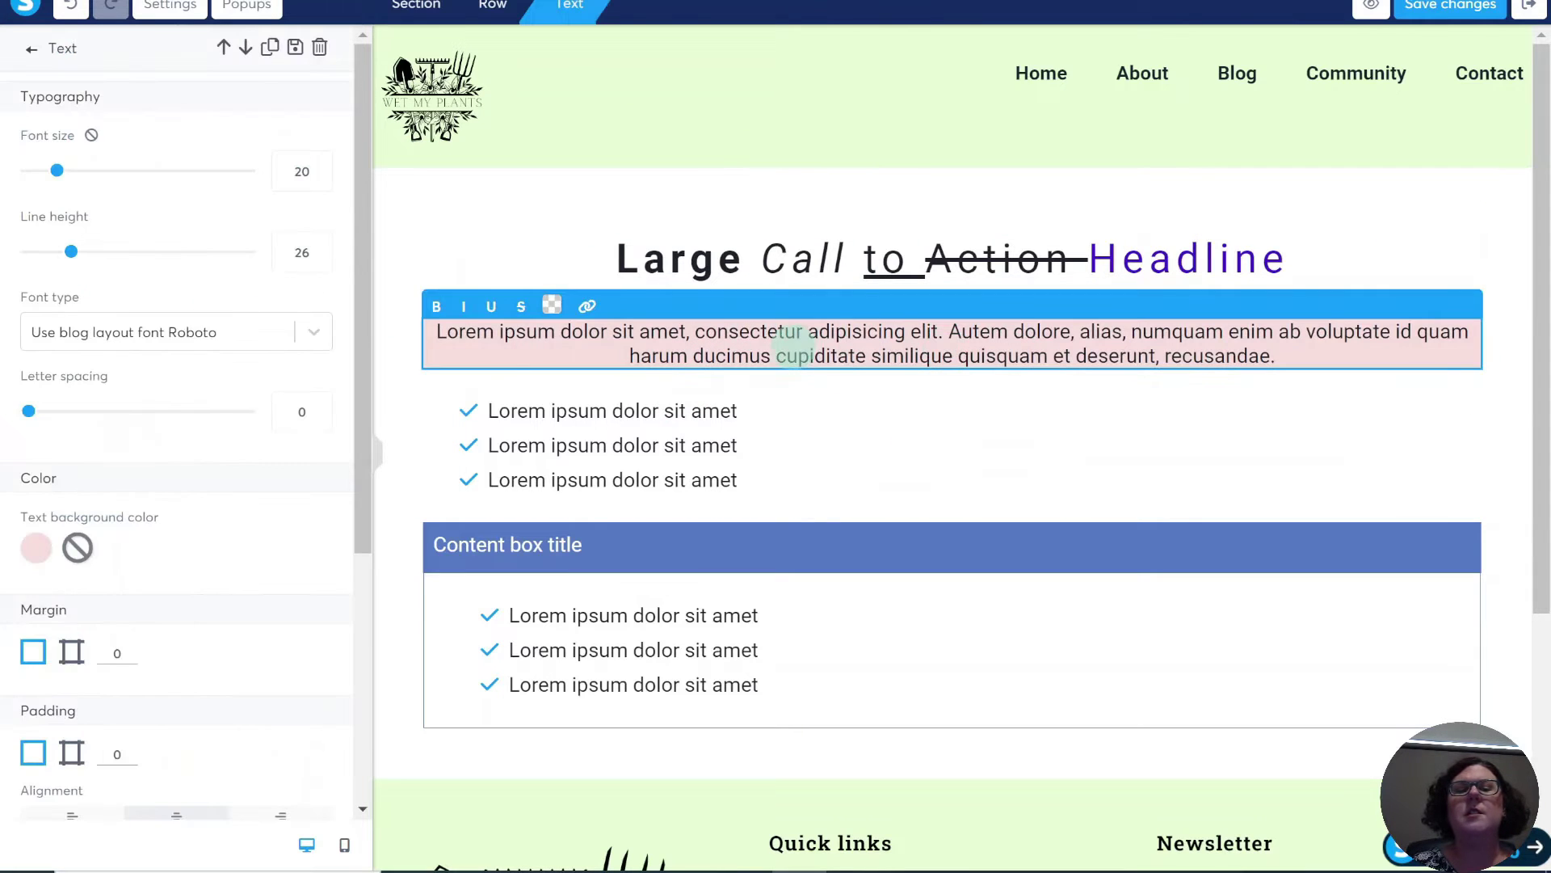
scroll(183, 501, down, 3)
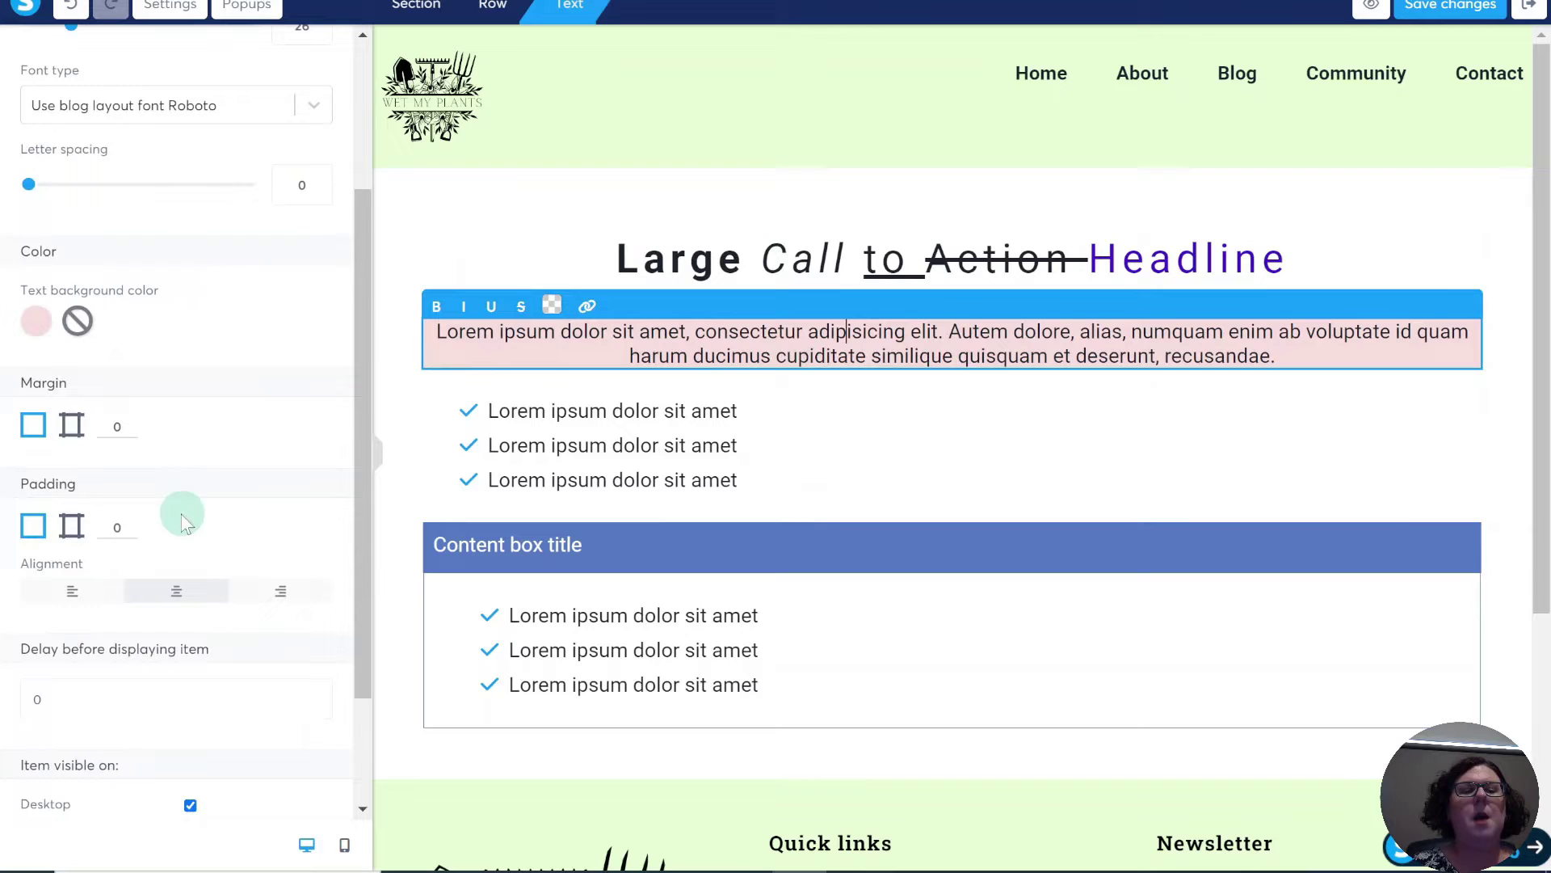
click(70, 420)
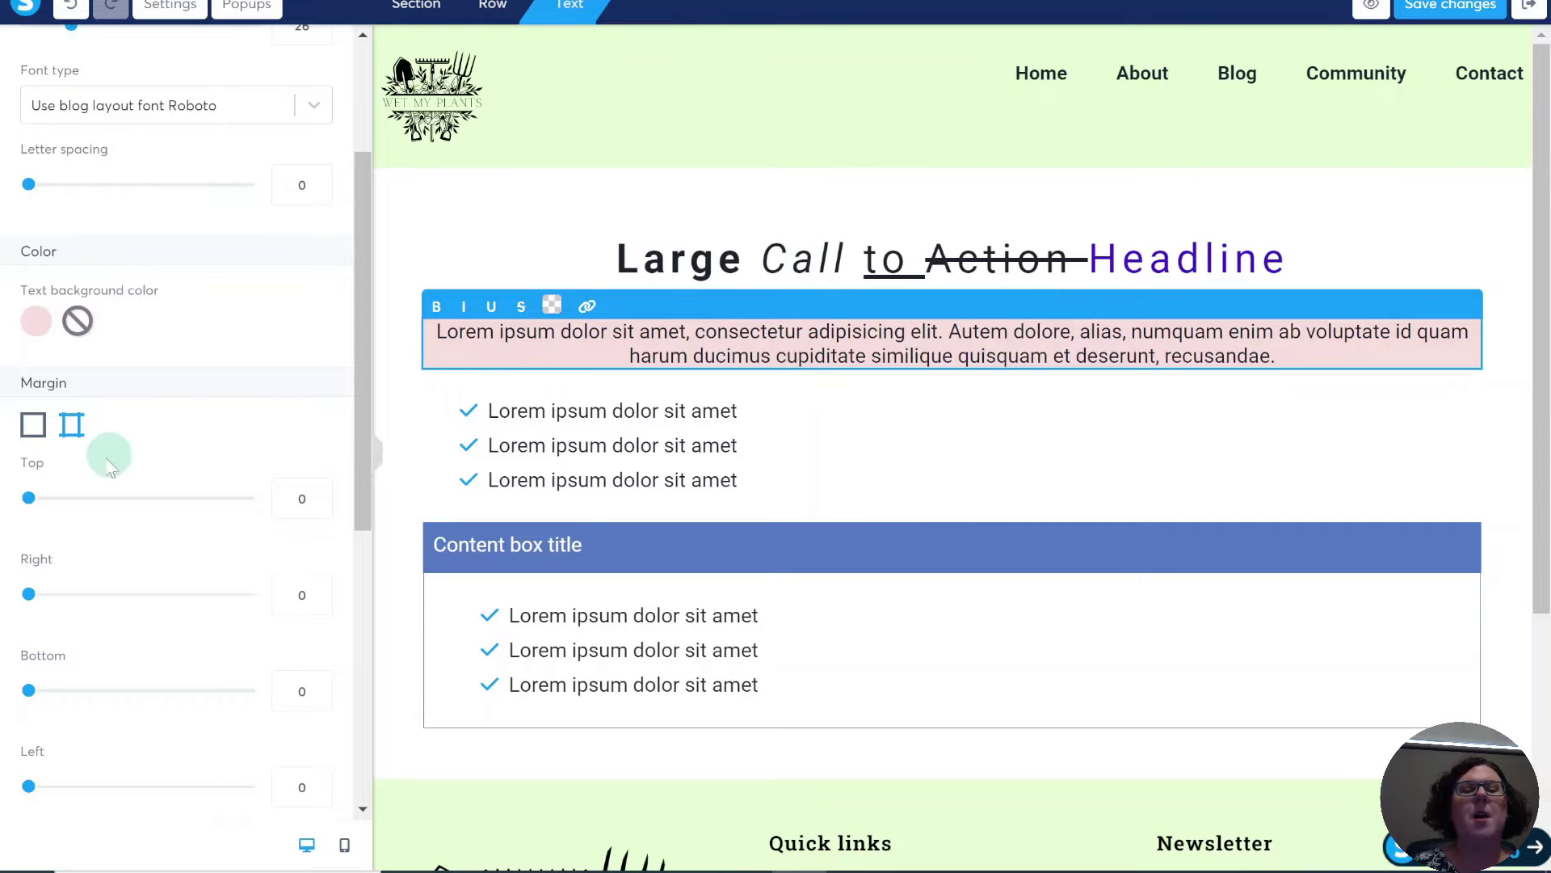
drag(320, 495, 319, 493)
click(493, 237)
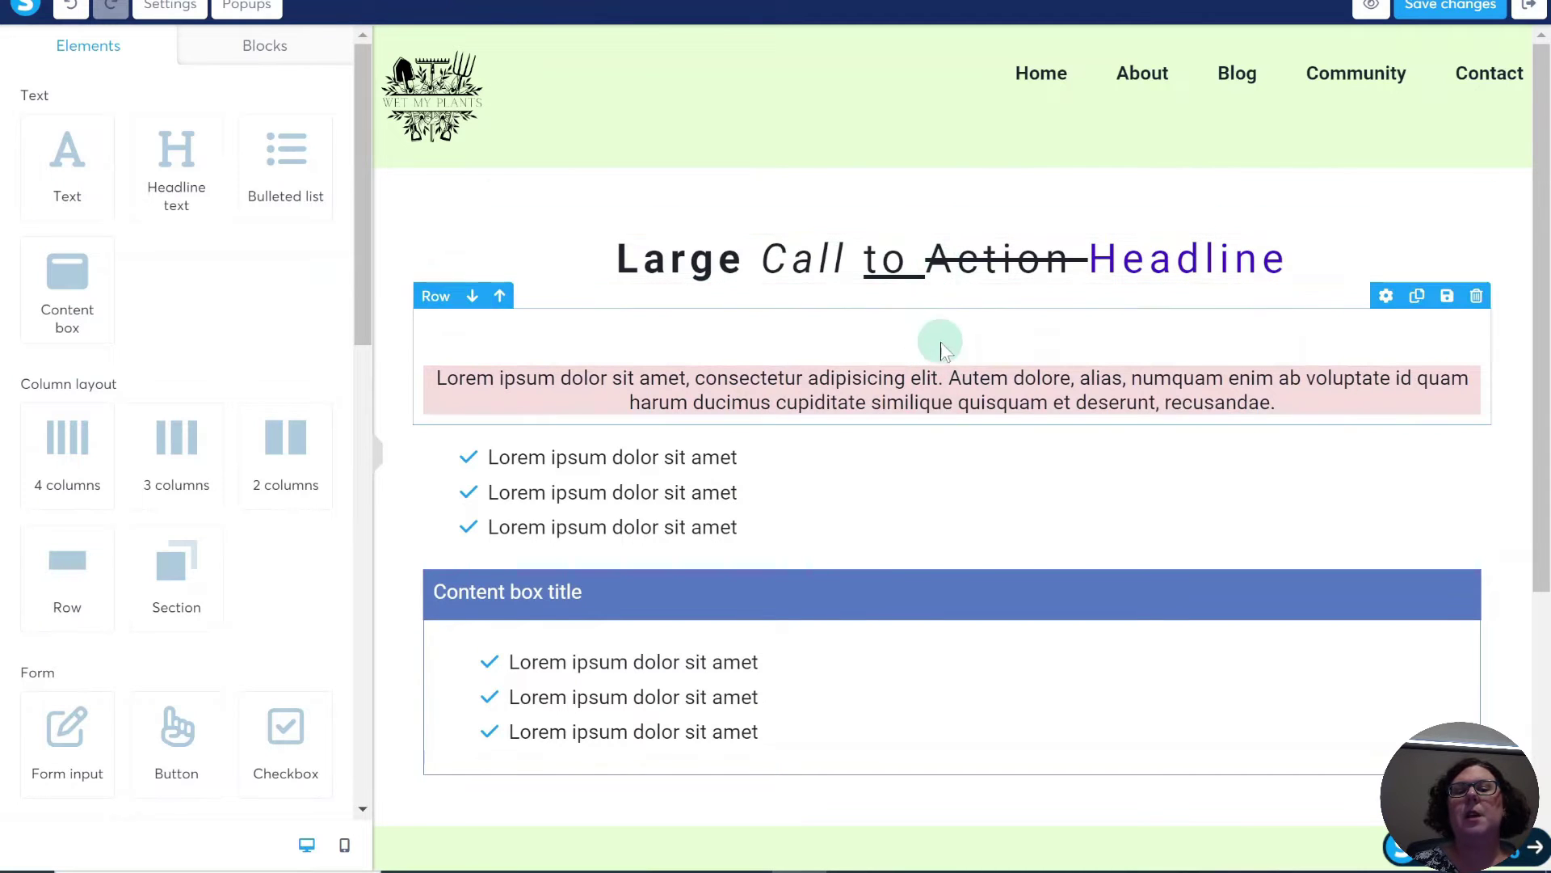
Switch the pink paragraph to individual padding for each side and set its top padding to 30.
click(861, 394)
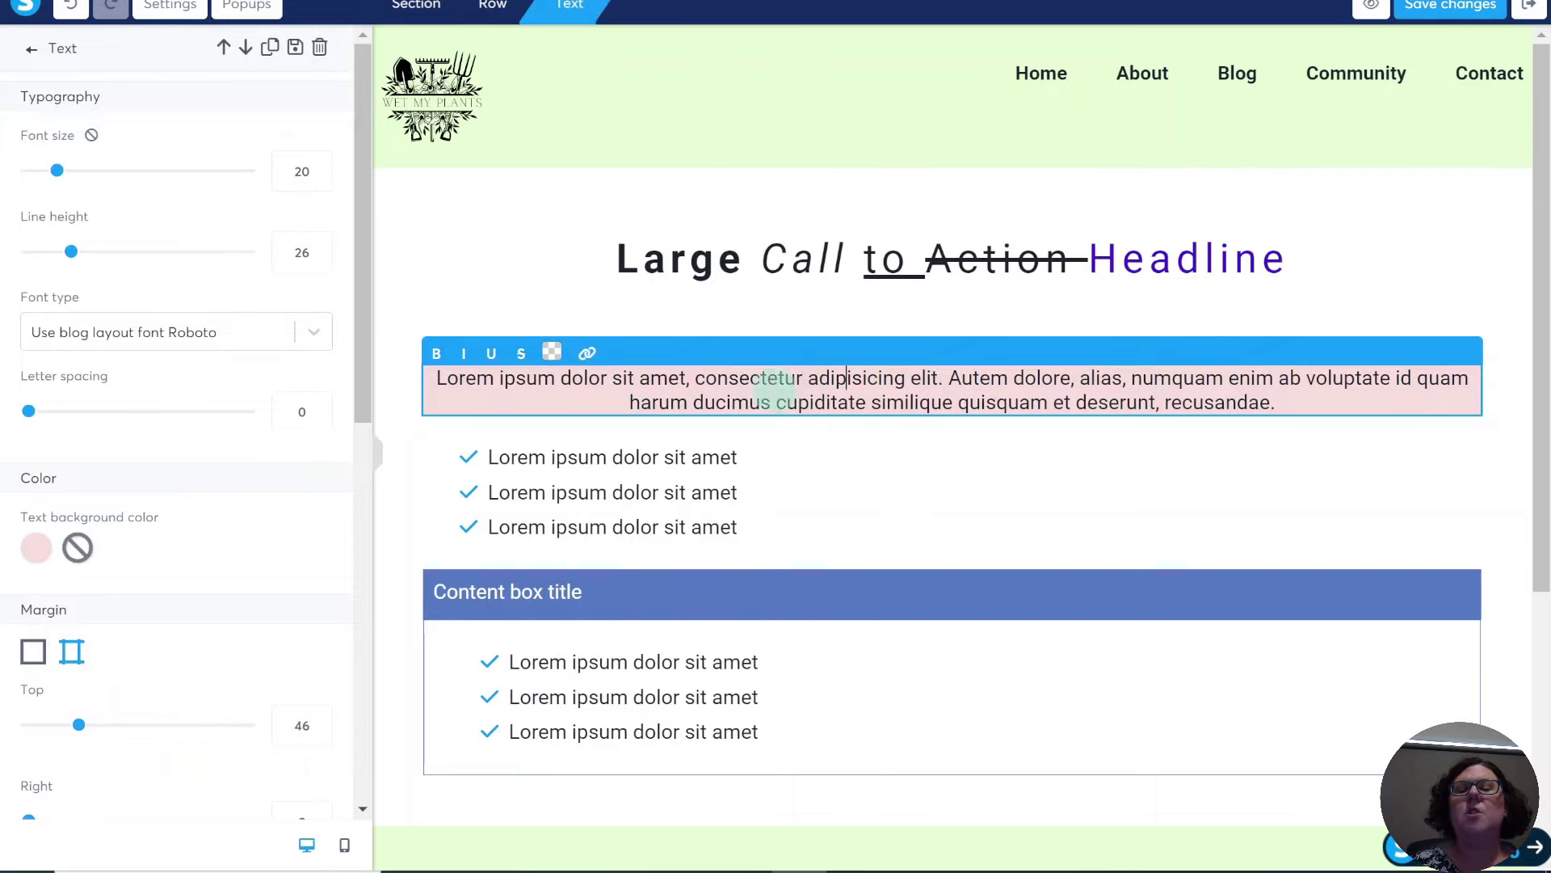
scroll(270, 553, down, 4)
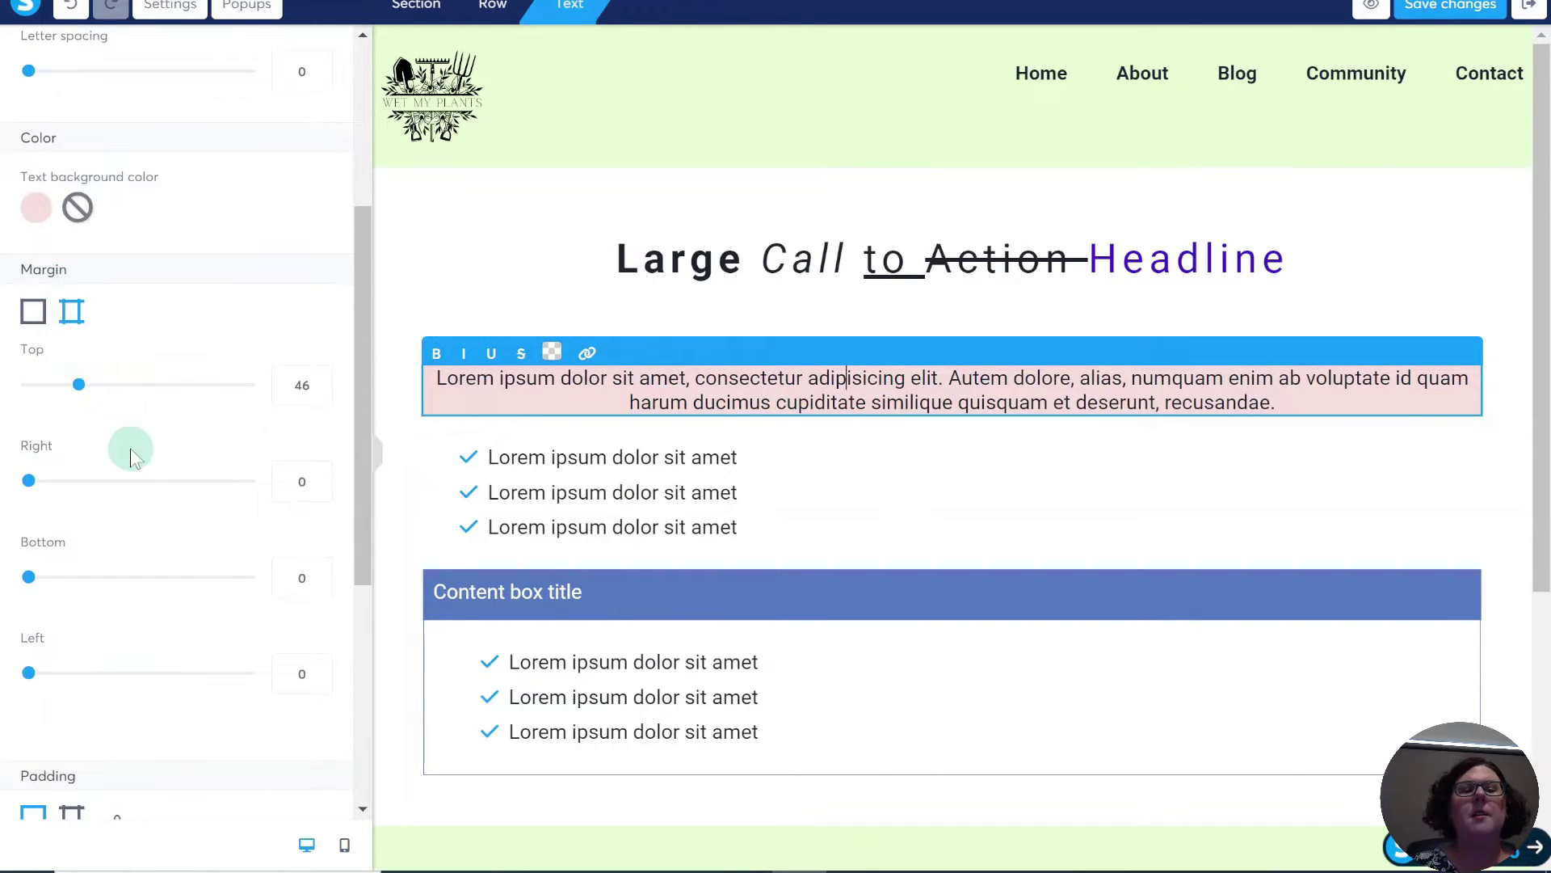
scroll(279, 631, down, 5)
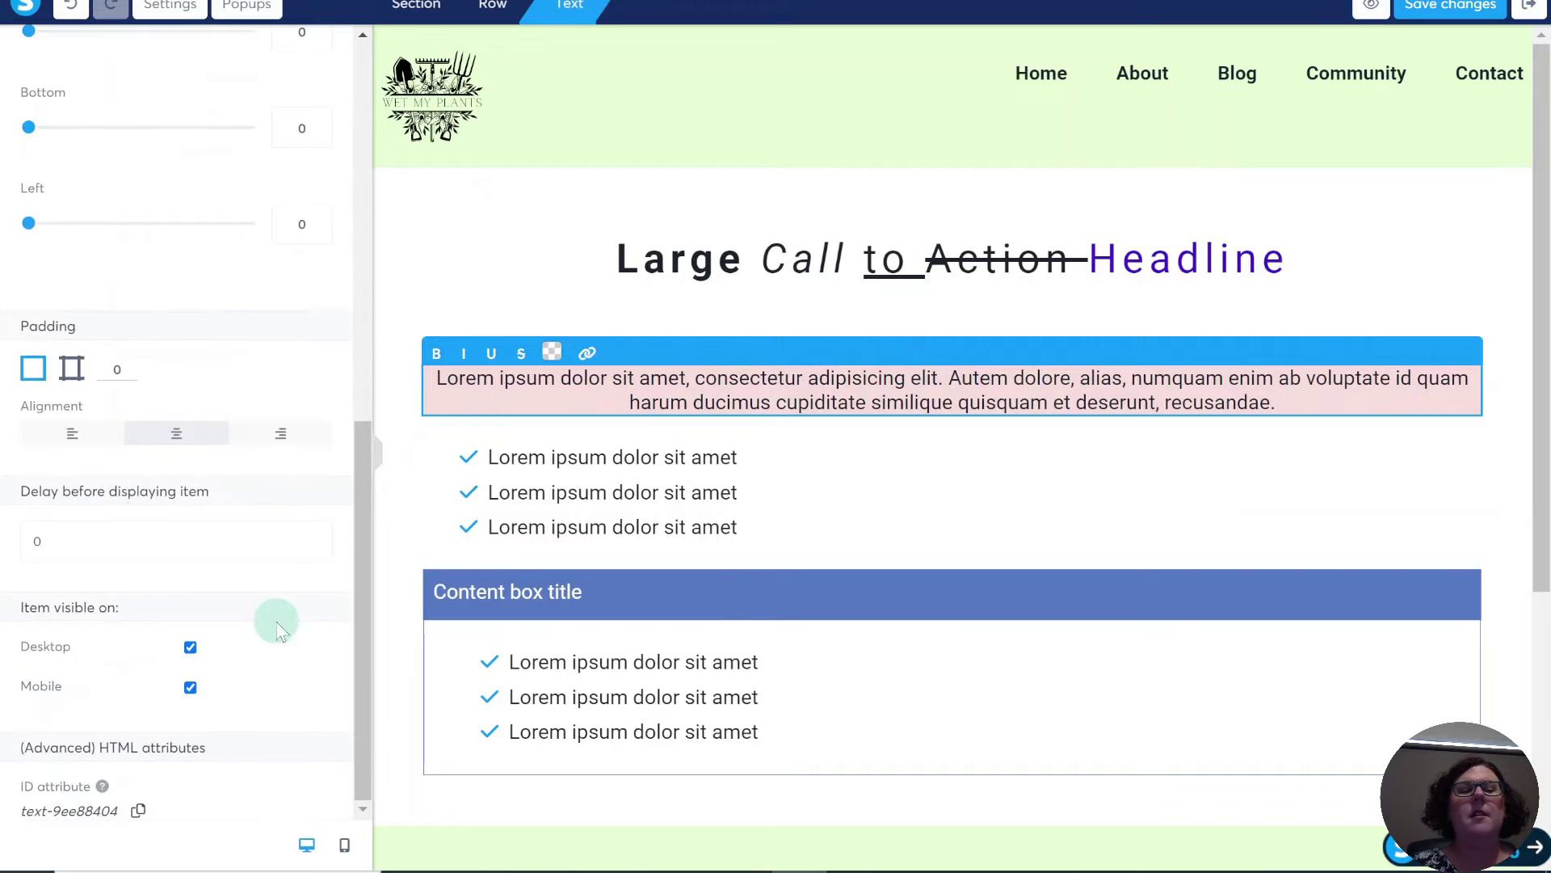
click(71, 365)
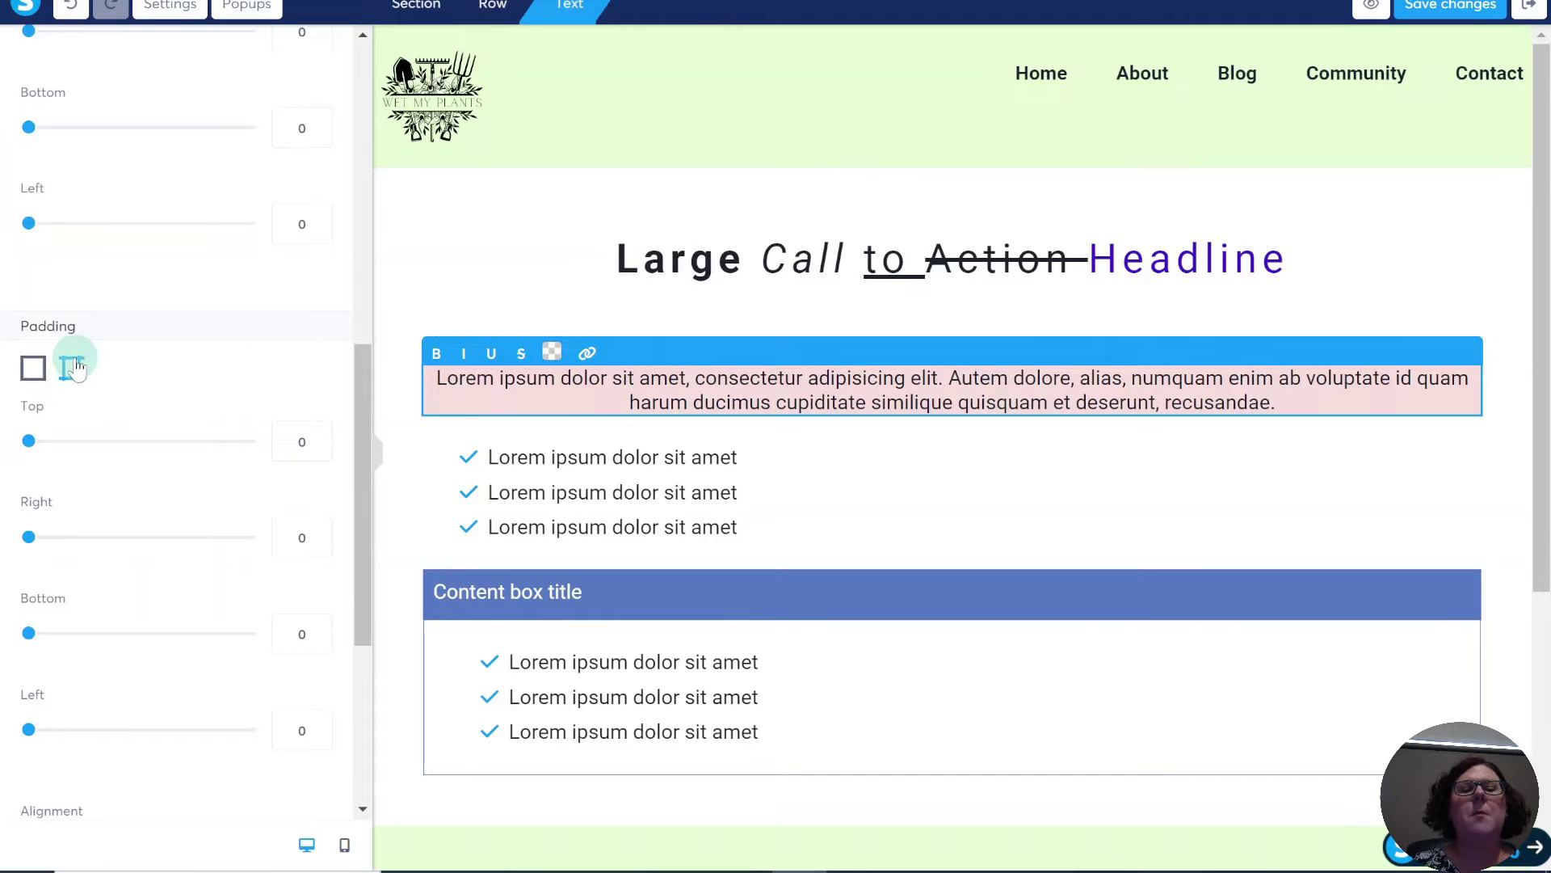
click(319, 438)
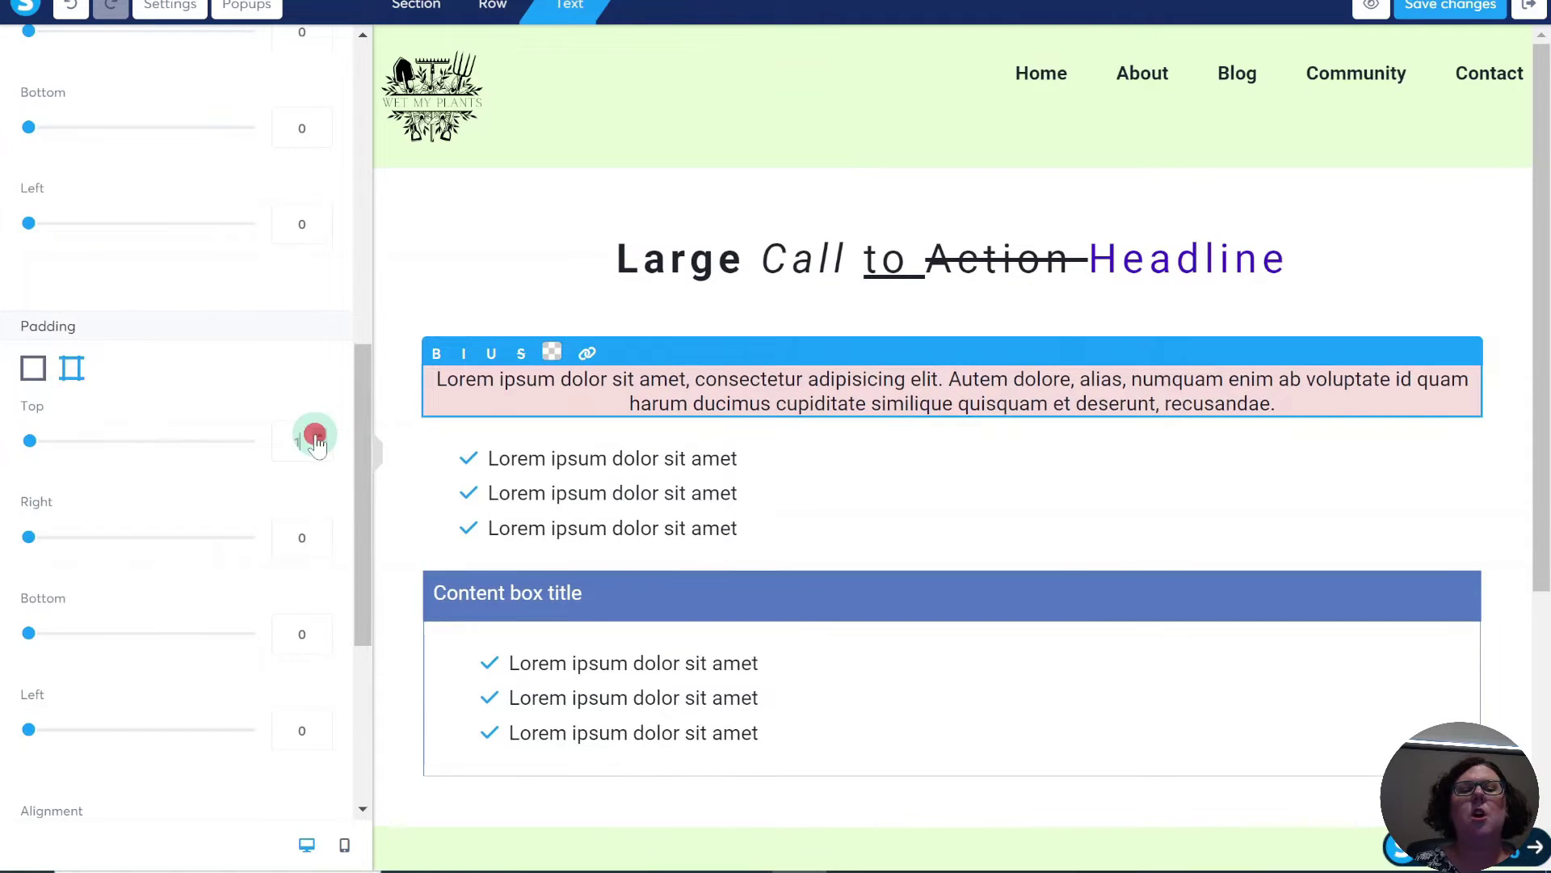
drag(320, 441, 320, 441)
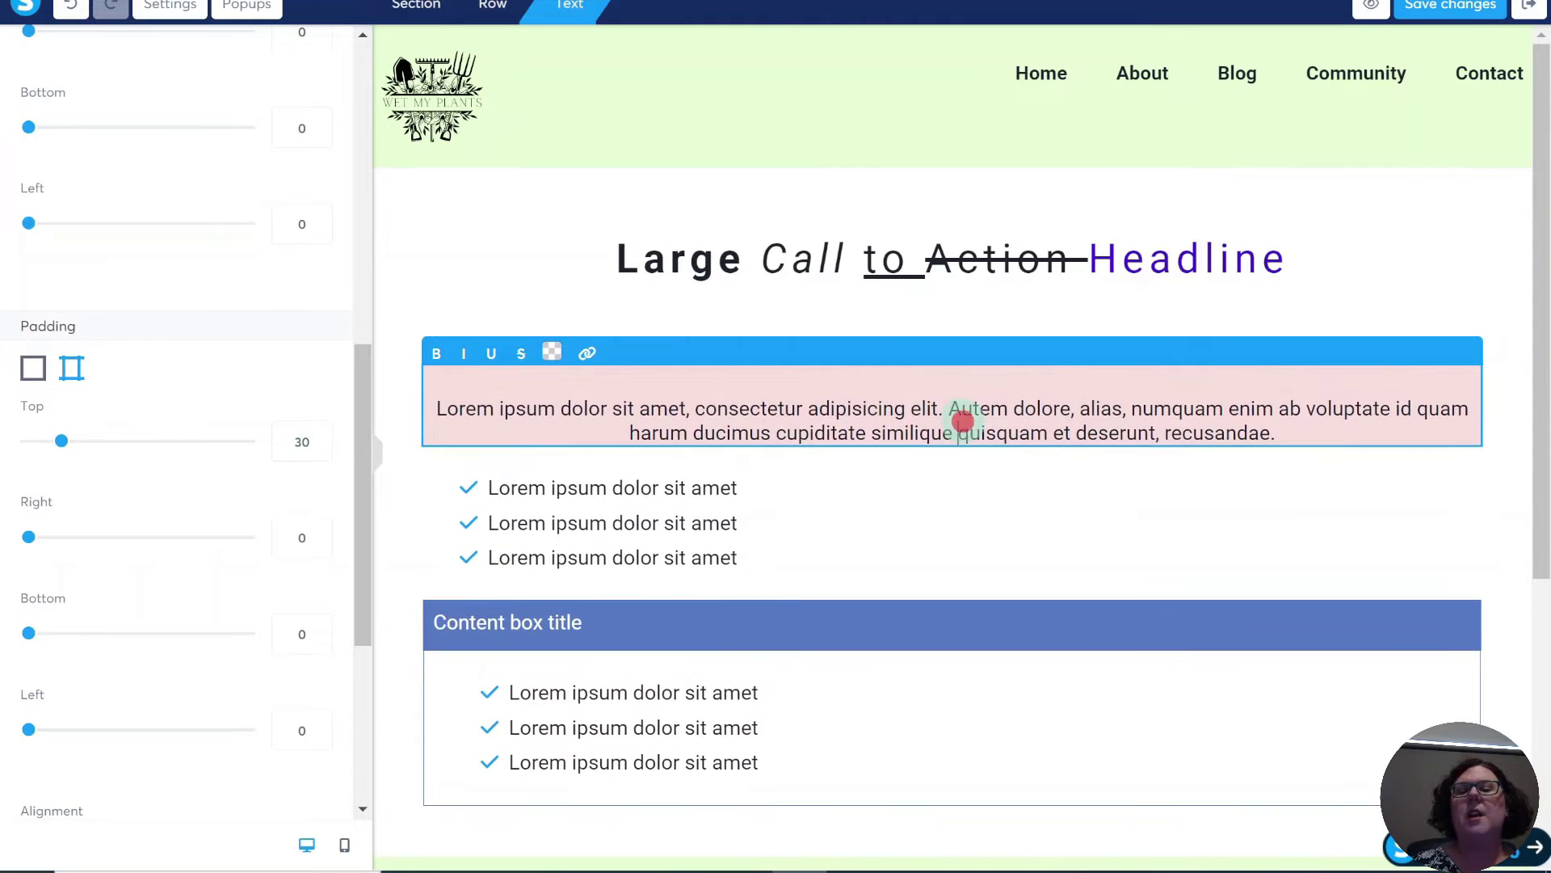
click(1354, 271)
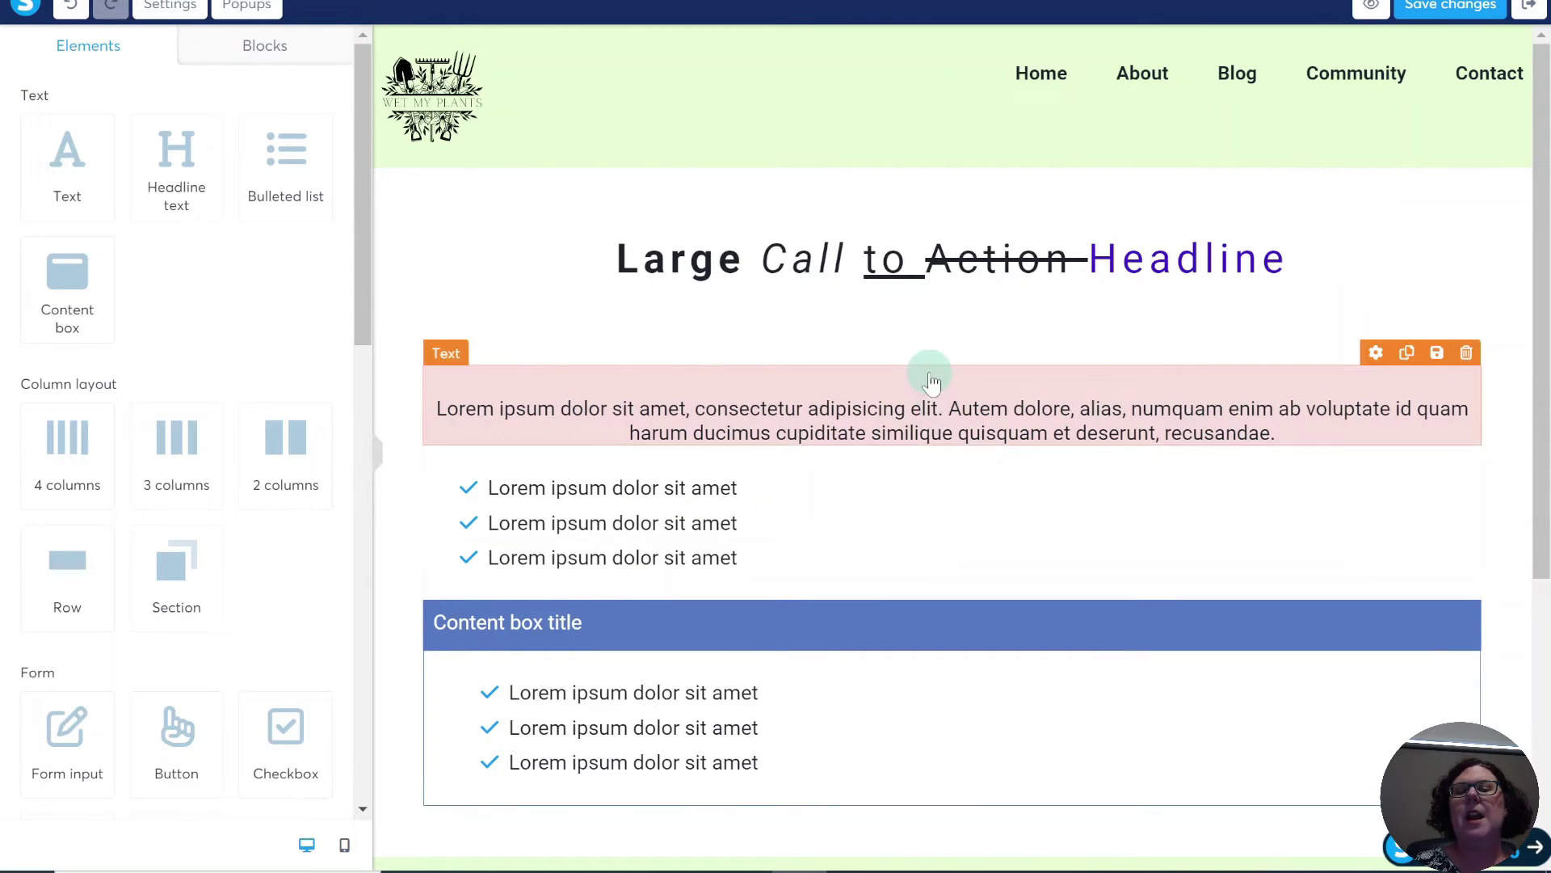
Increase the bottom padding of the pink paragraph to add space below its text.
click(935, 418)
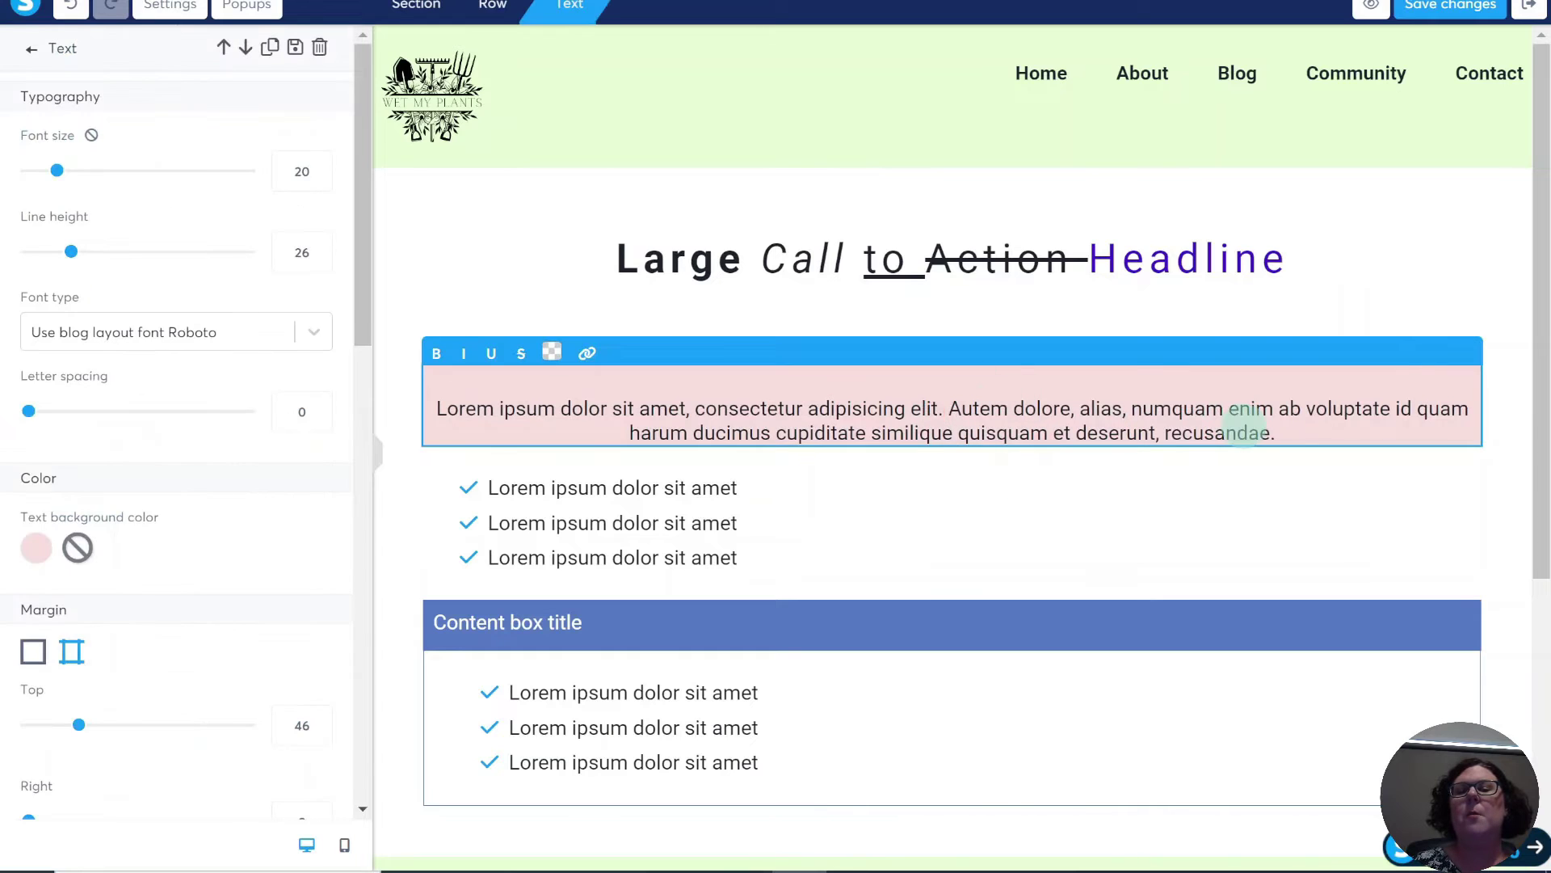
scroll(209, 582, down, 8)
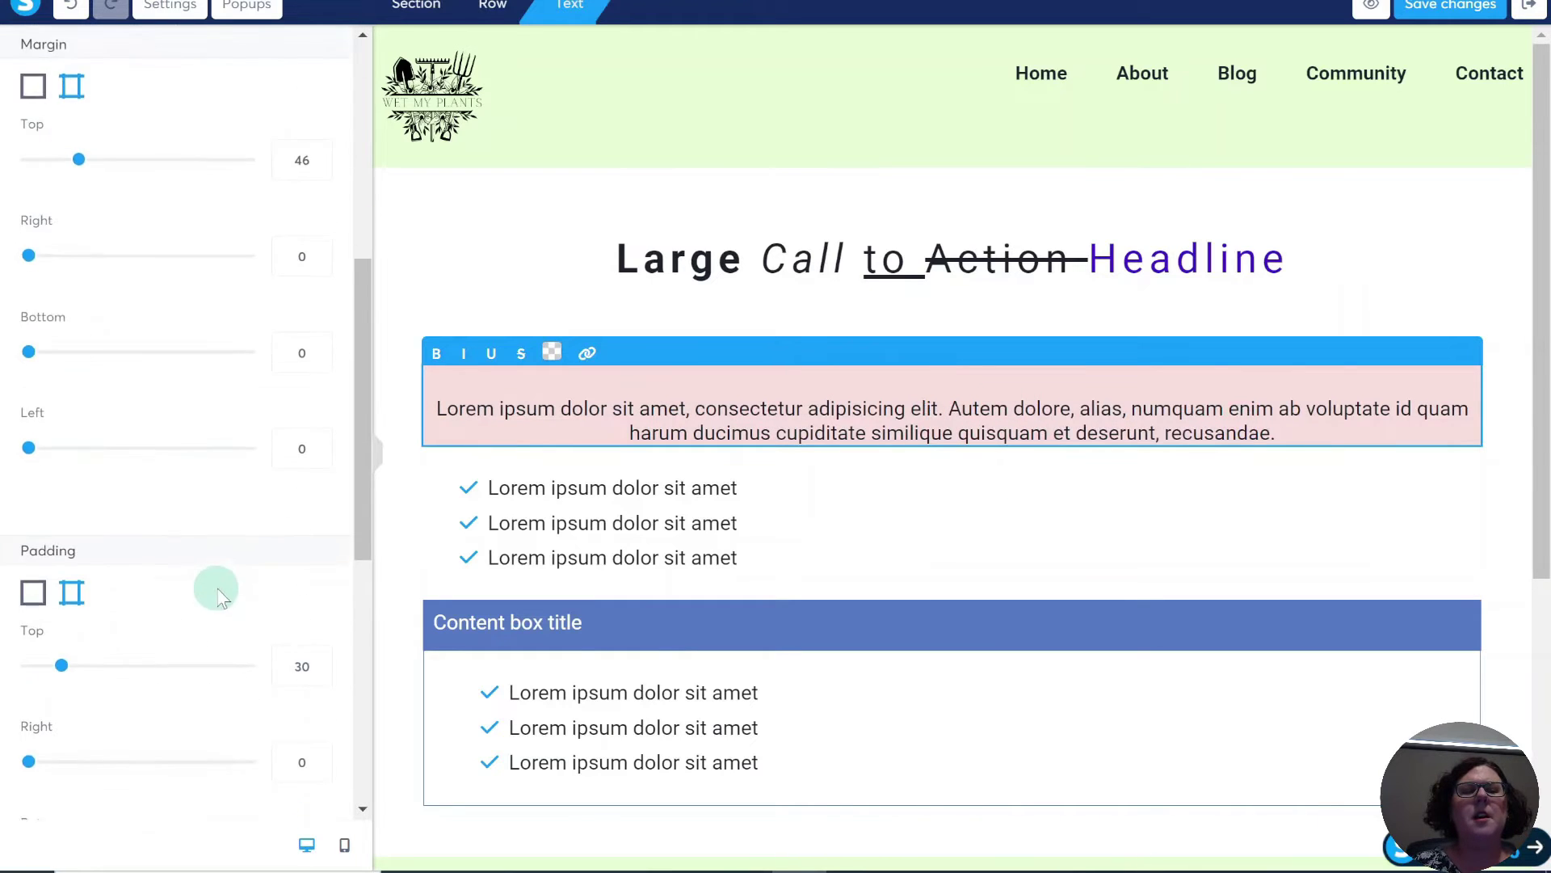
scroll(209, 582, down, 3)
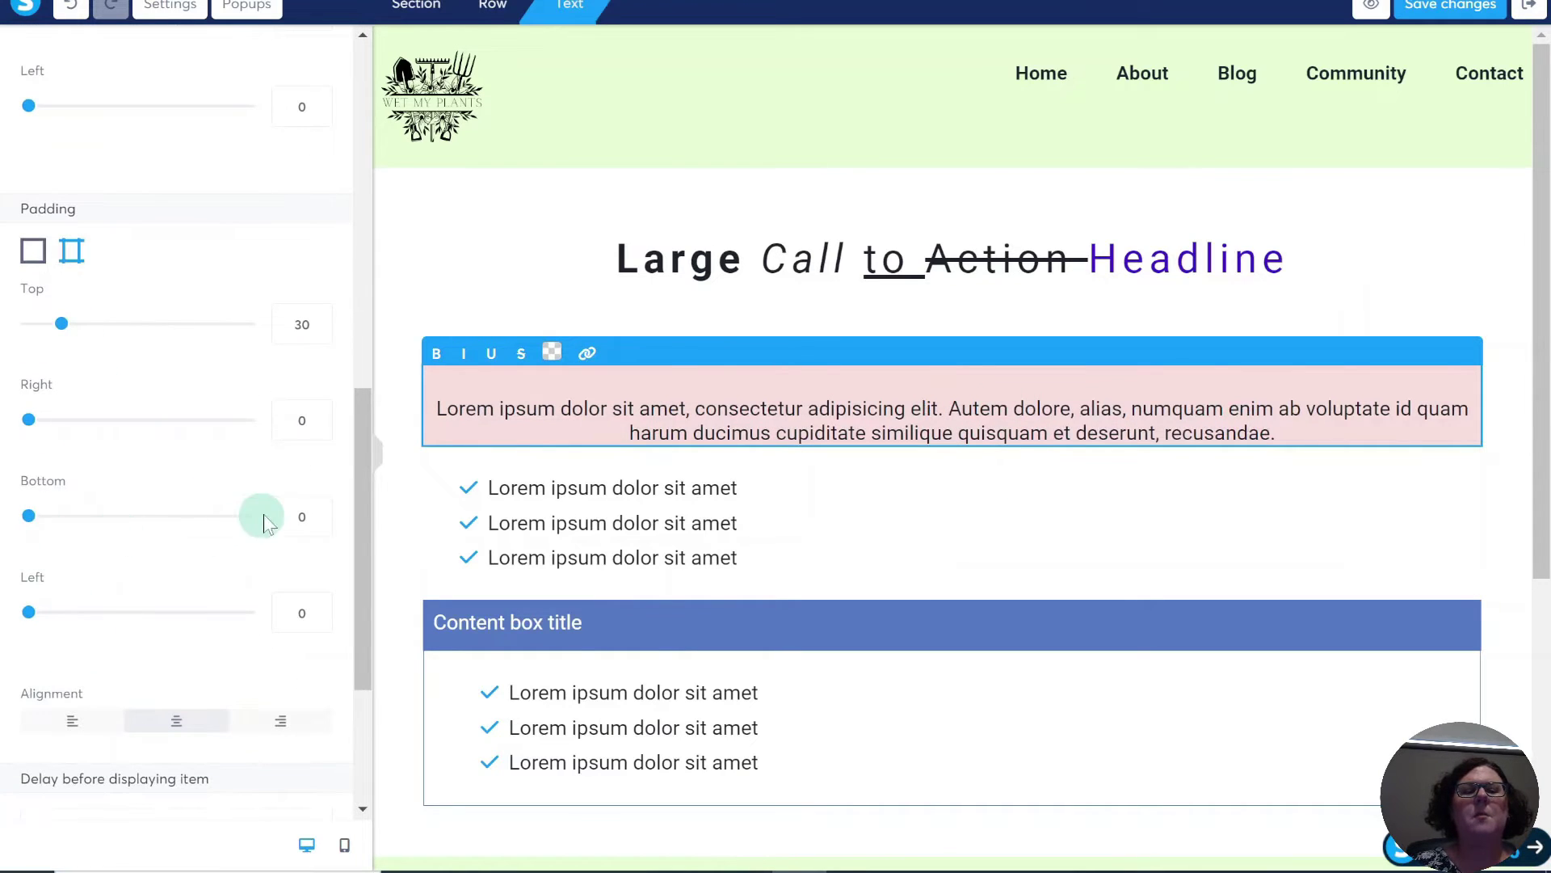
click(318, 511)
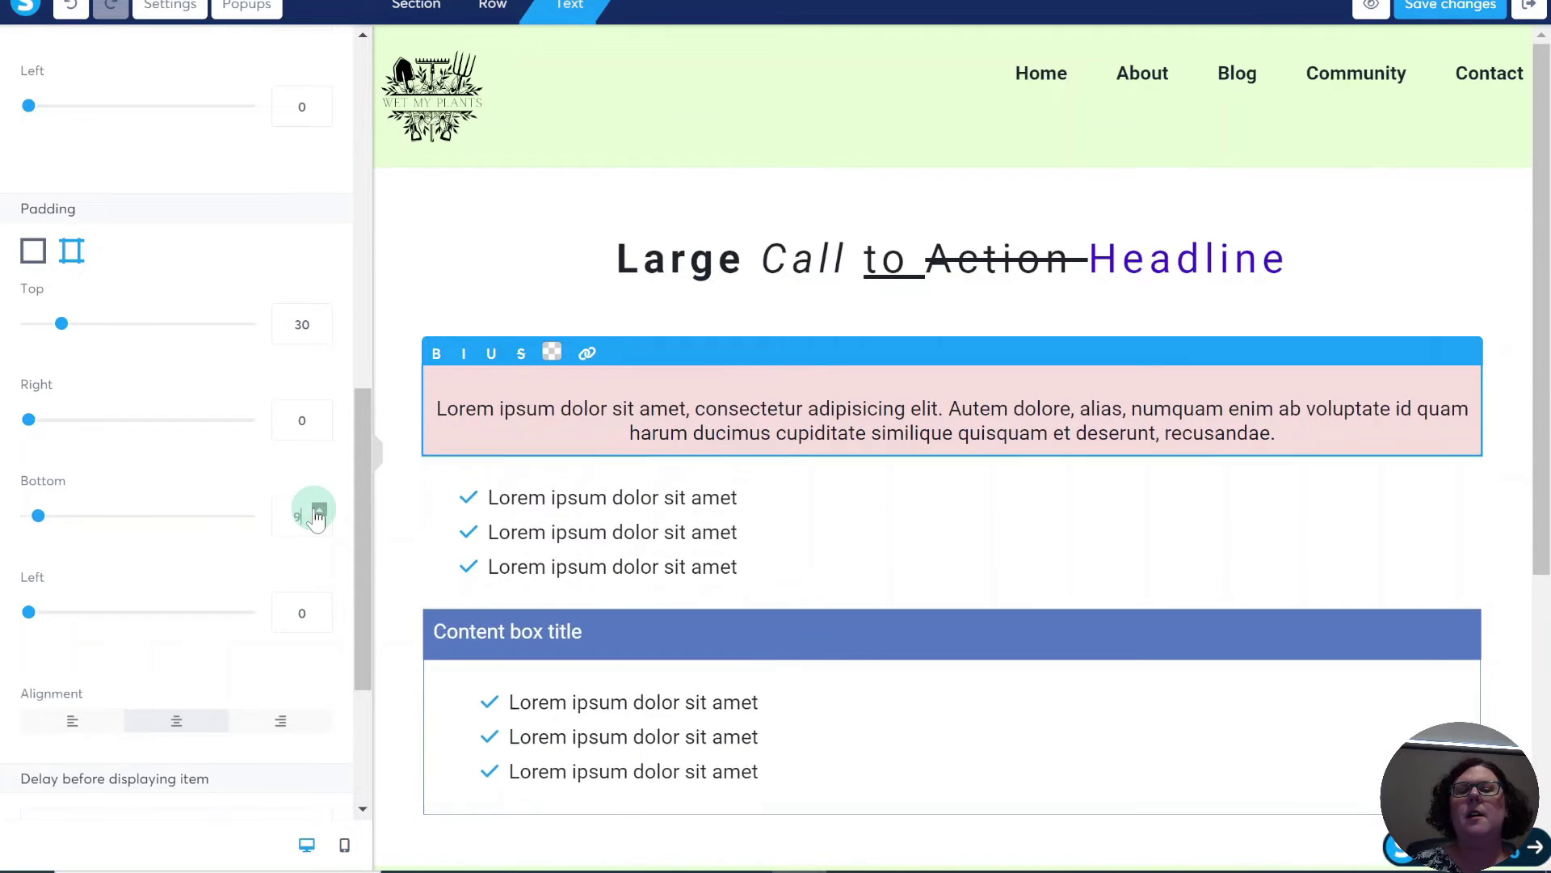
drag(318, 511, 318, 511)
click(1468, 291)
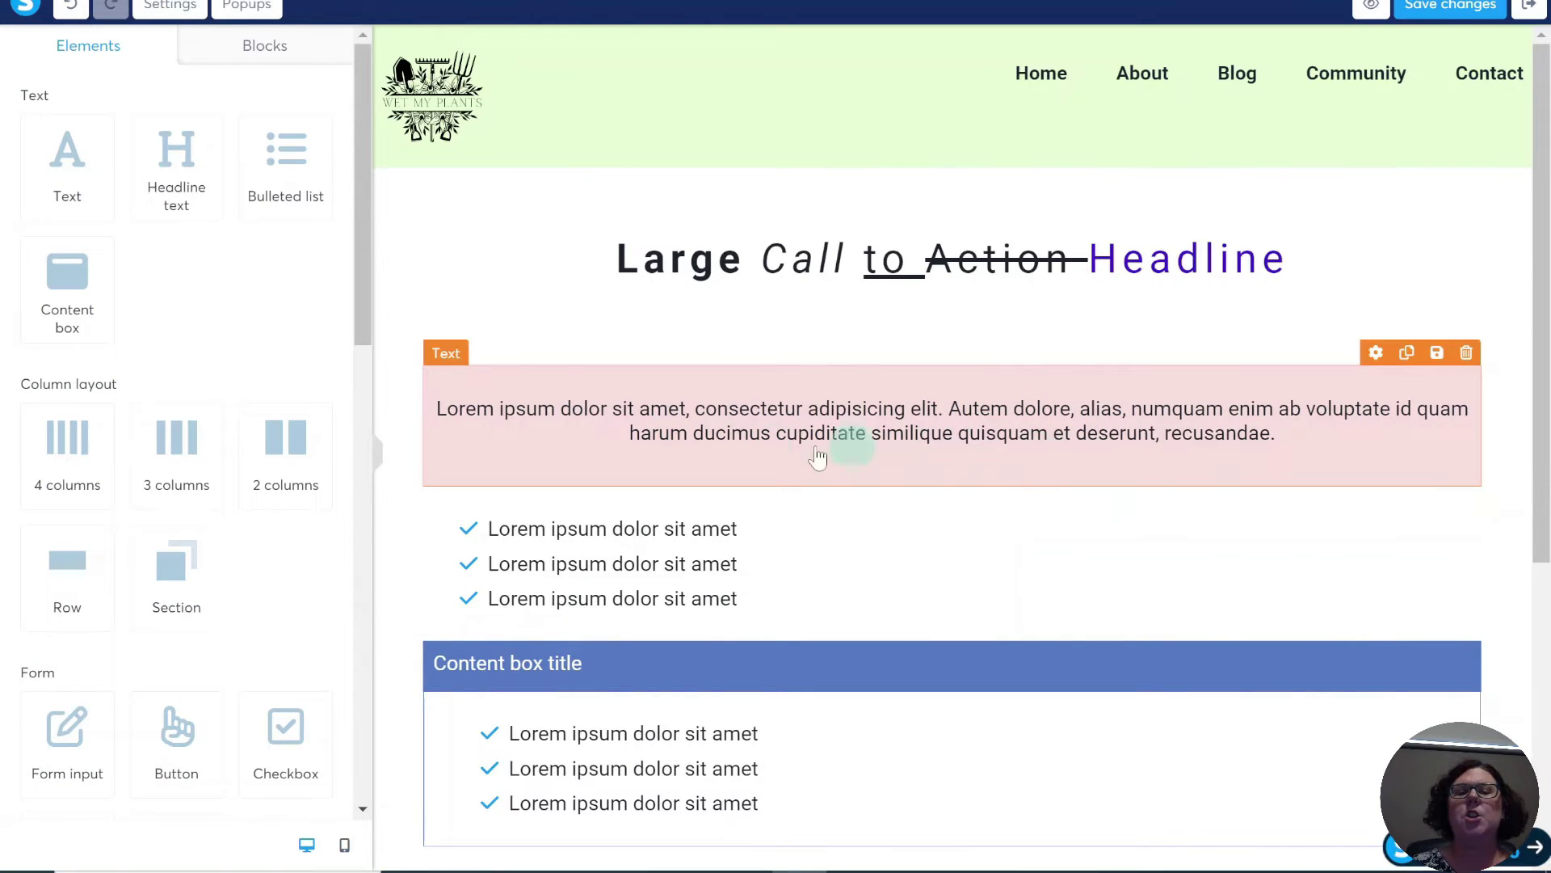
Examine the settings of the row containing the pink paragraph and leave them without making changes.
click(868, 356)
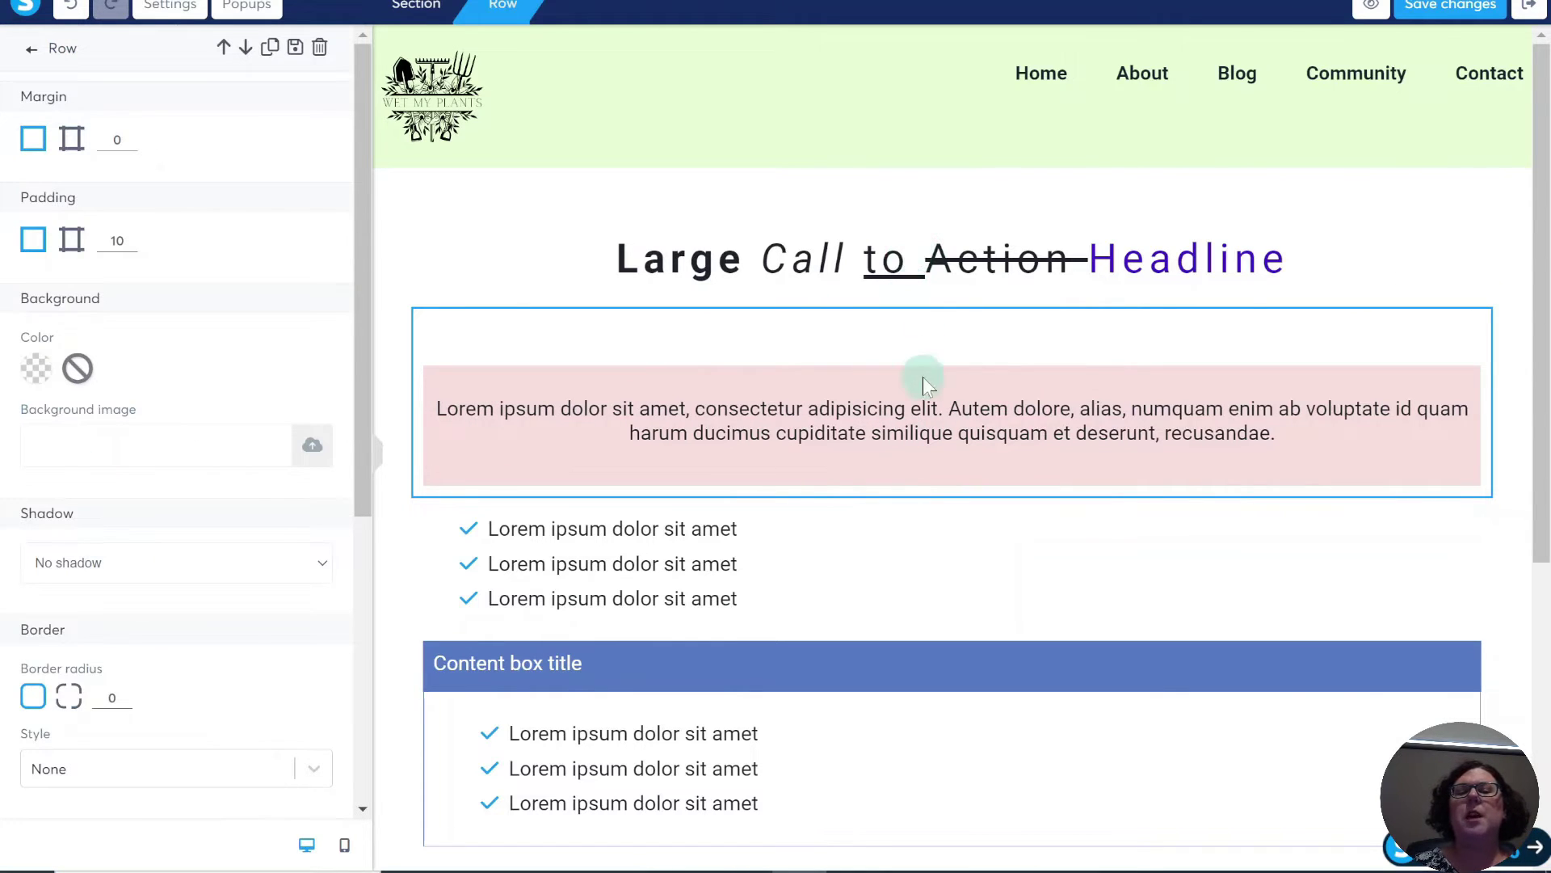
scroll(120, 628, down, 3)
scroll(201, 287, down, 3)
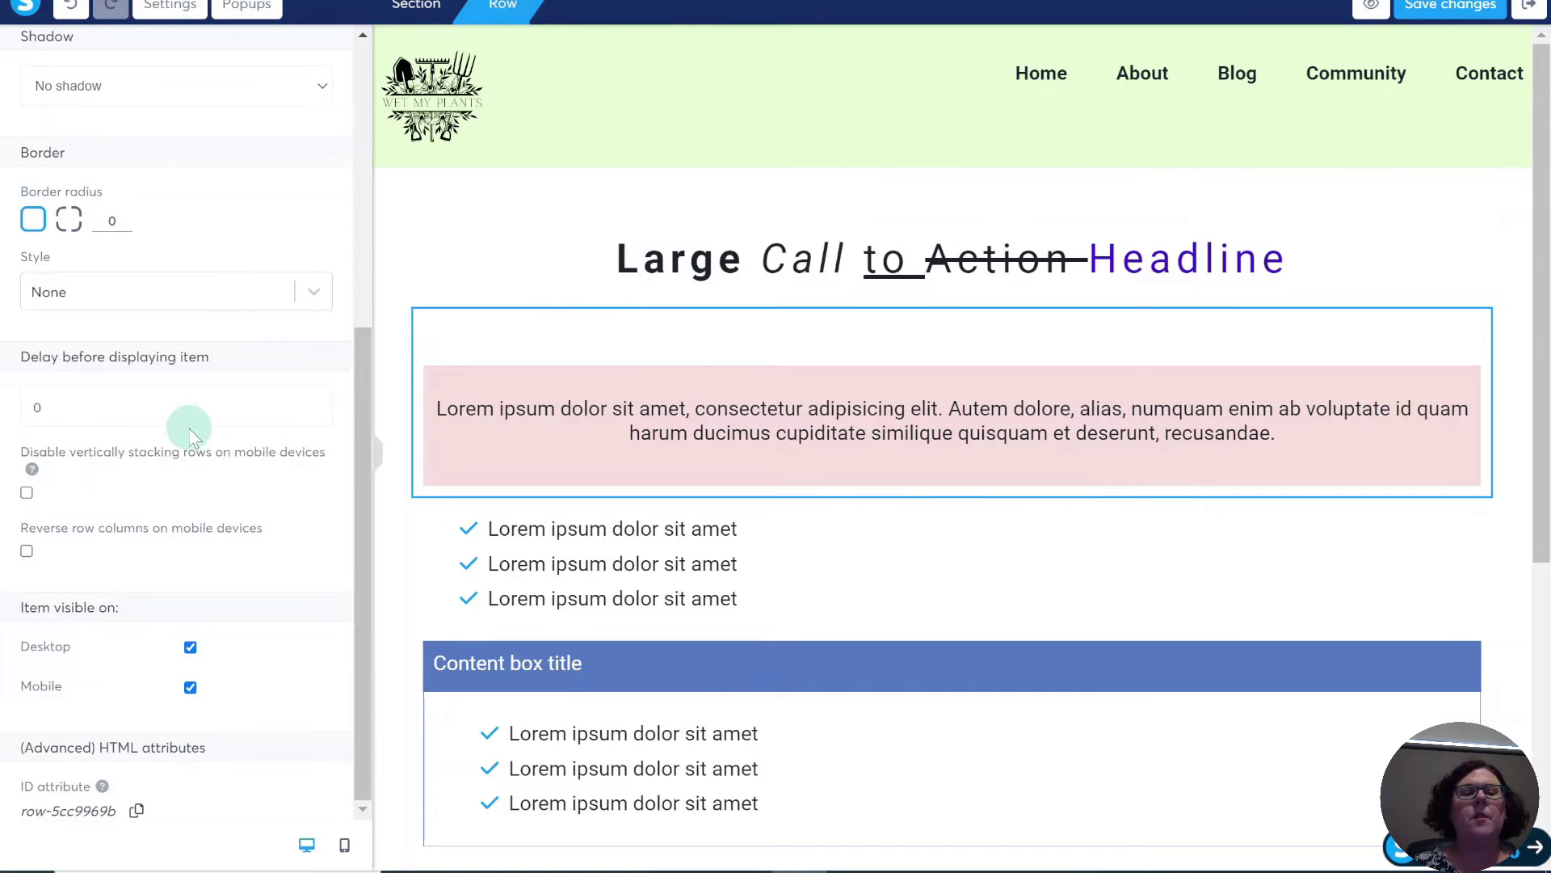
scroll(190, 422, up, 10)
click(558, 438)
Compare the margin and padding settings of the pink paragraph, highlighting the Margin and Padding headings.
scroll(127, 536, down, 3)
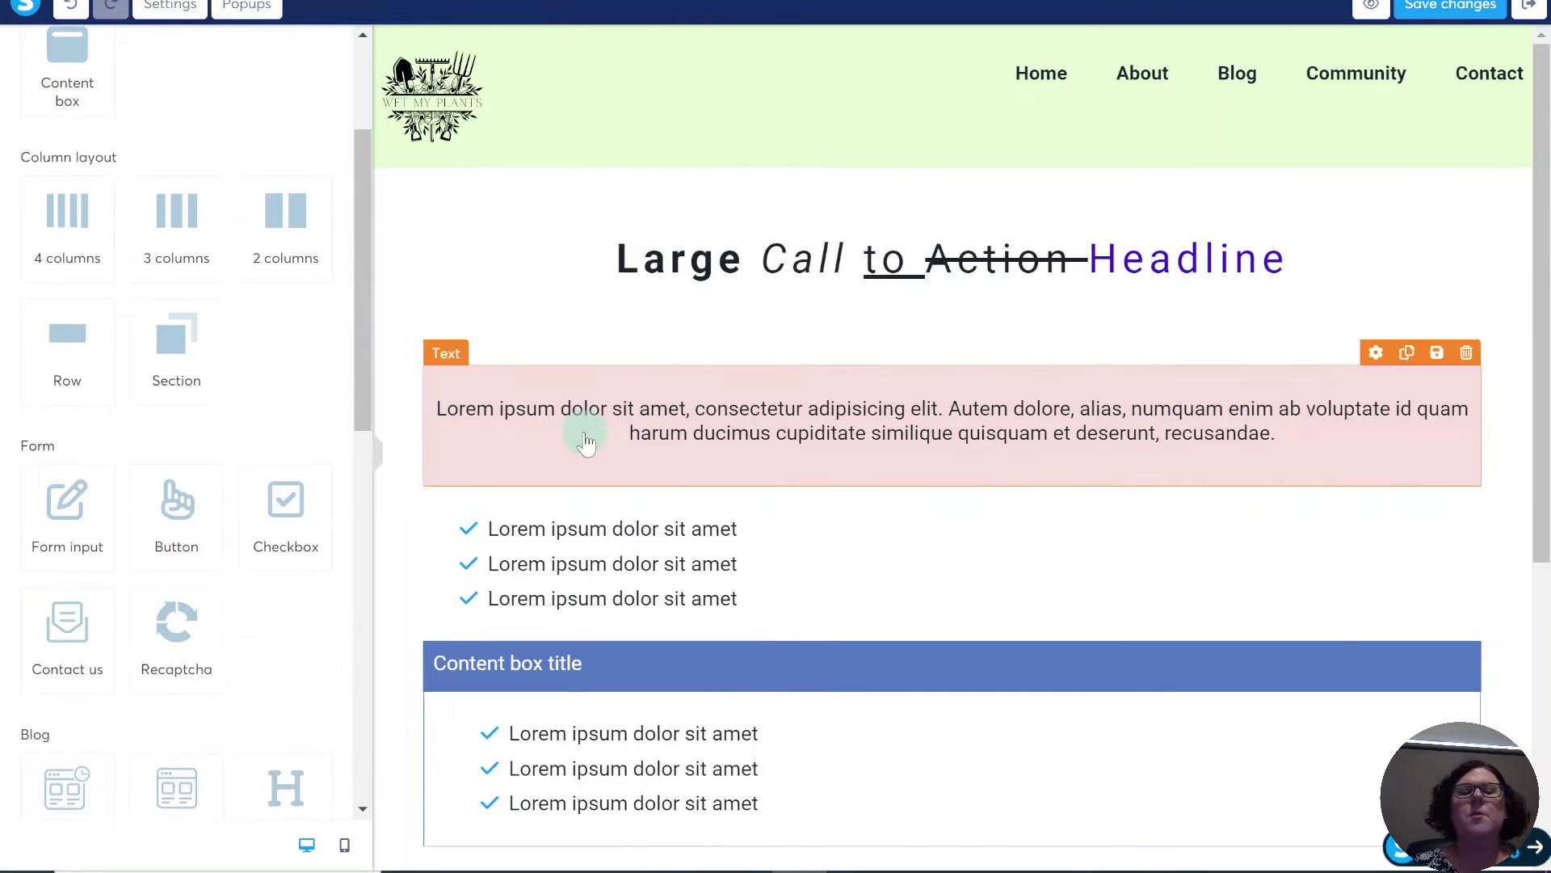
click(581, 431)
scroll(143, 598, down, 6)
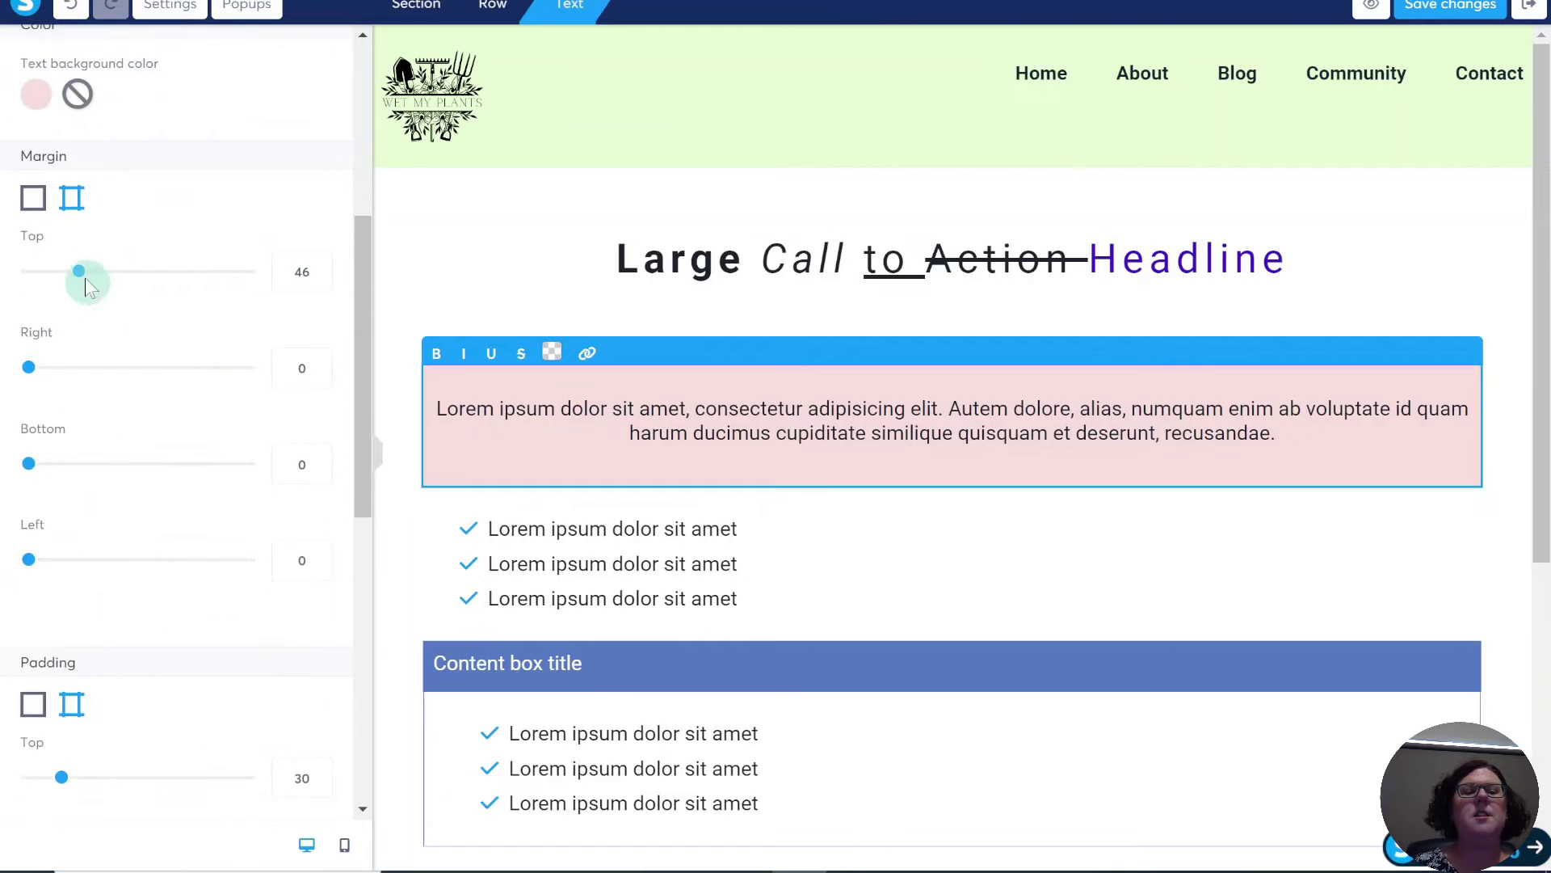
drag(18, 159, 68, 157)
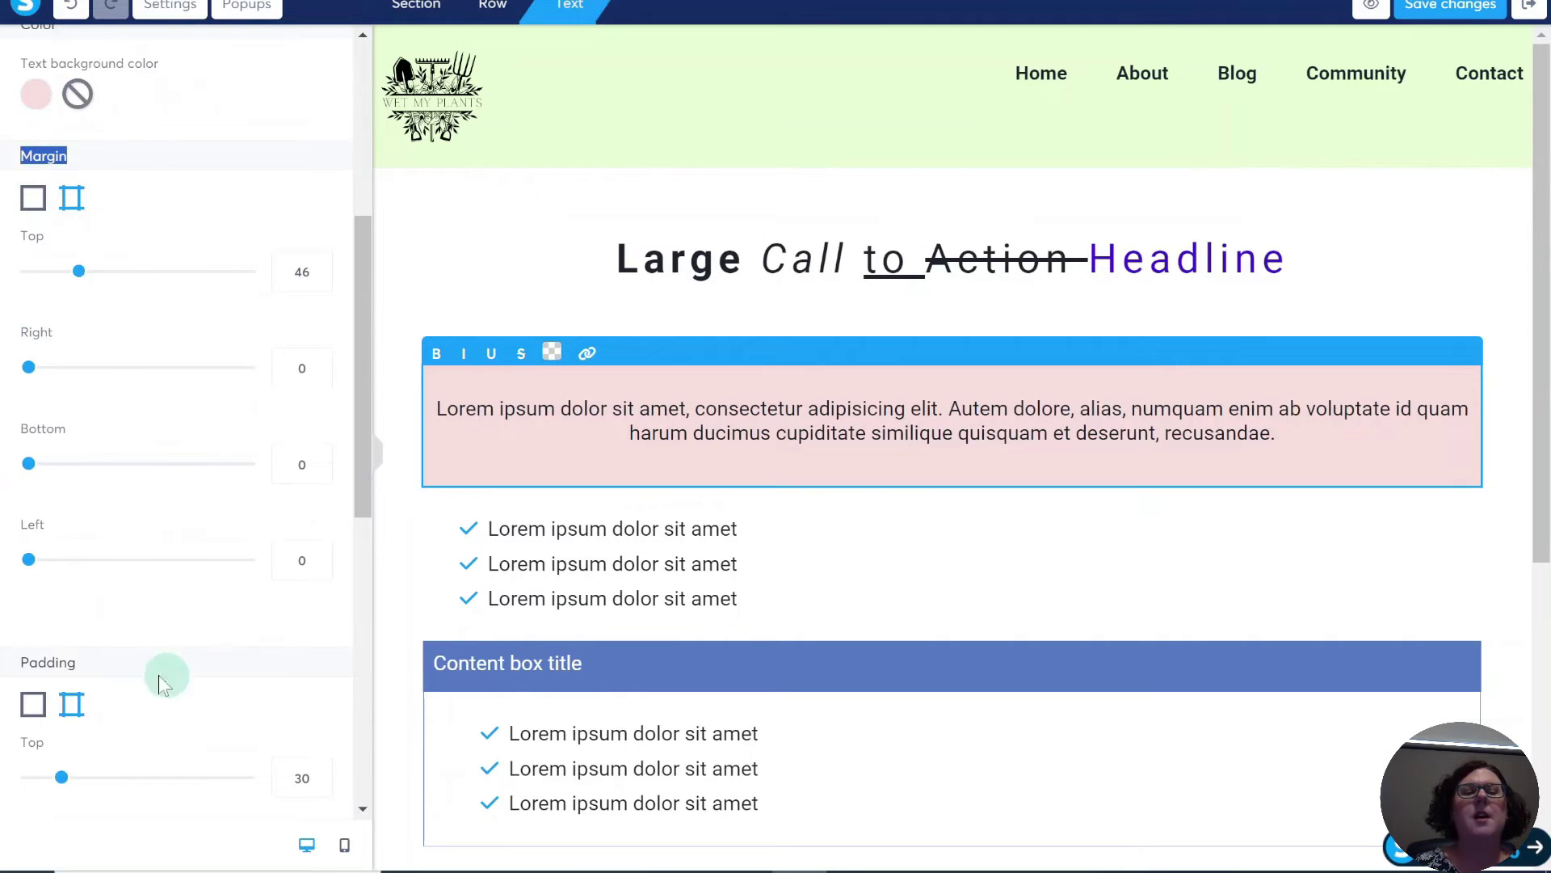
drag(21, 661, 76, 661)
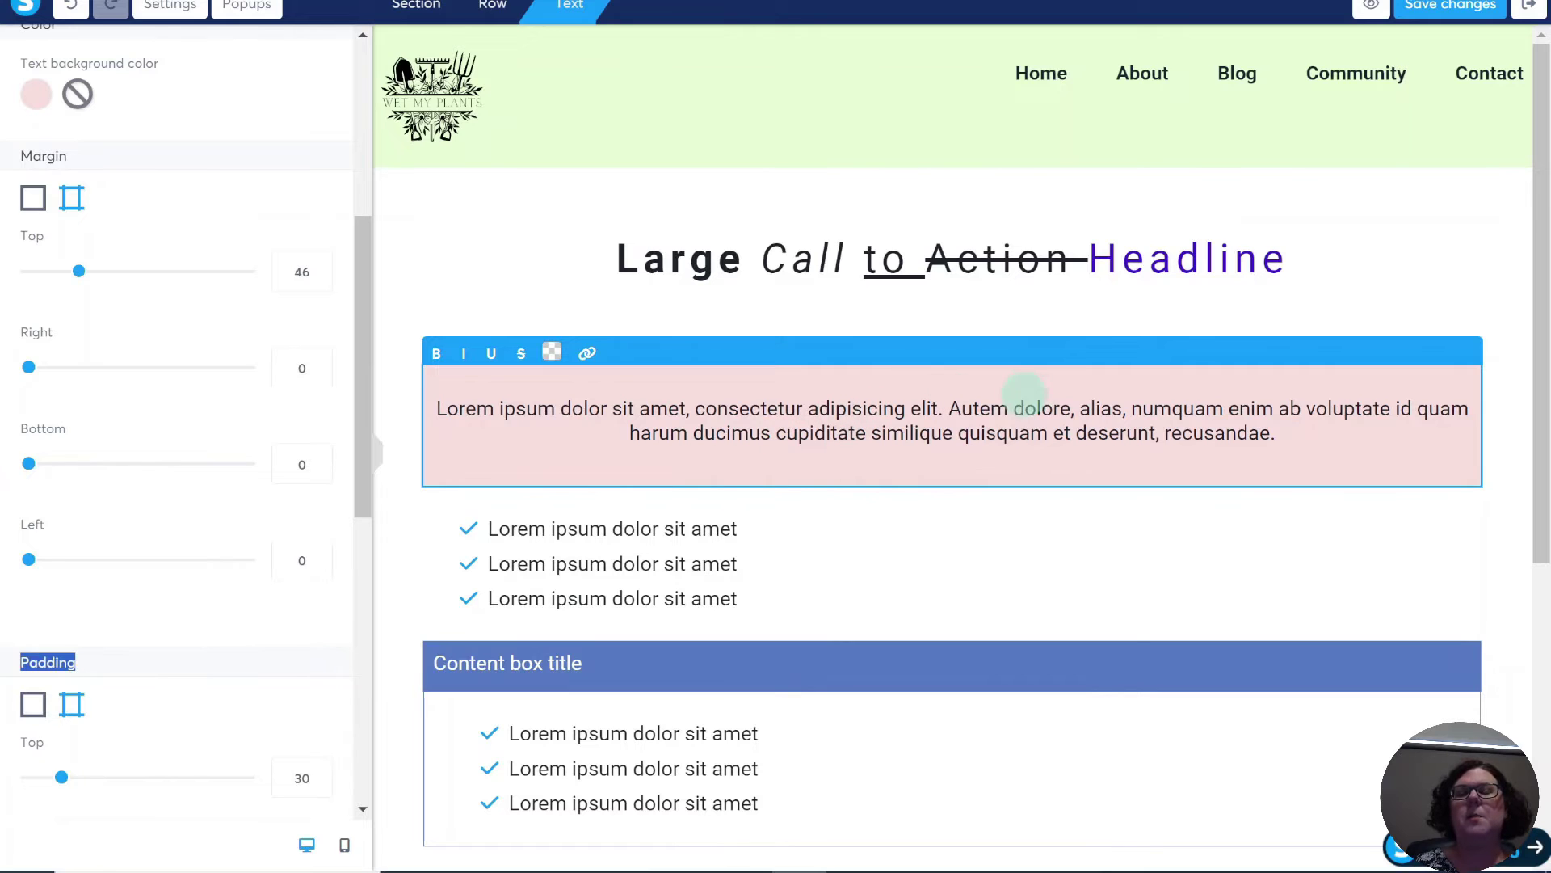
click(1311, 301)
Delete the standalone bulleted list between the pink paragraph and the content box, confirming the removal.
scroll(1050, 404, down, 1)
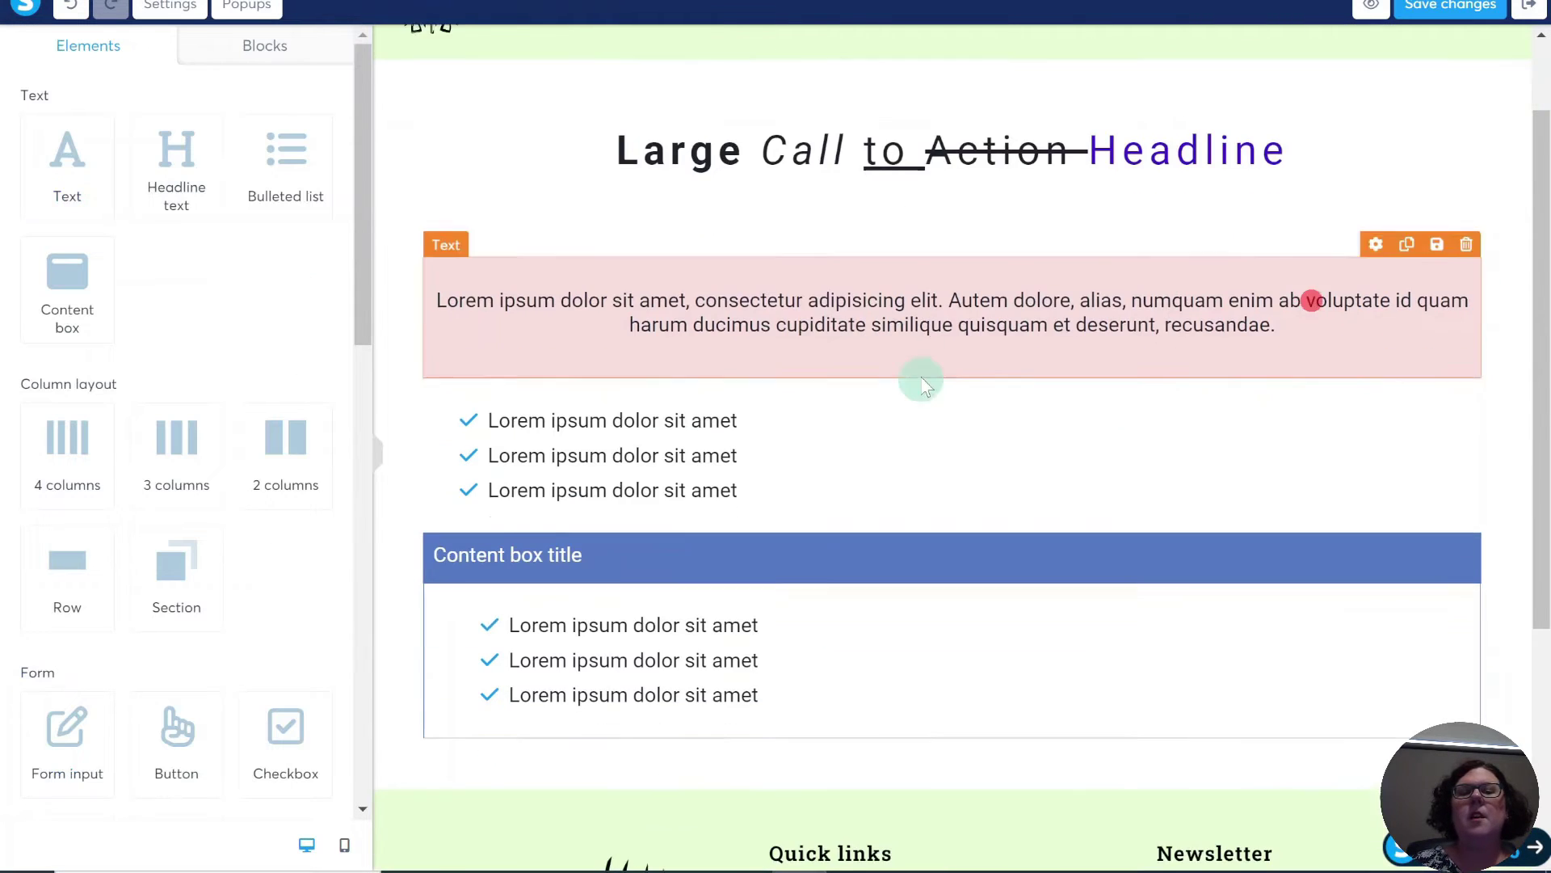
click(699, 435)
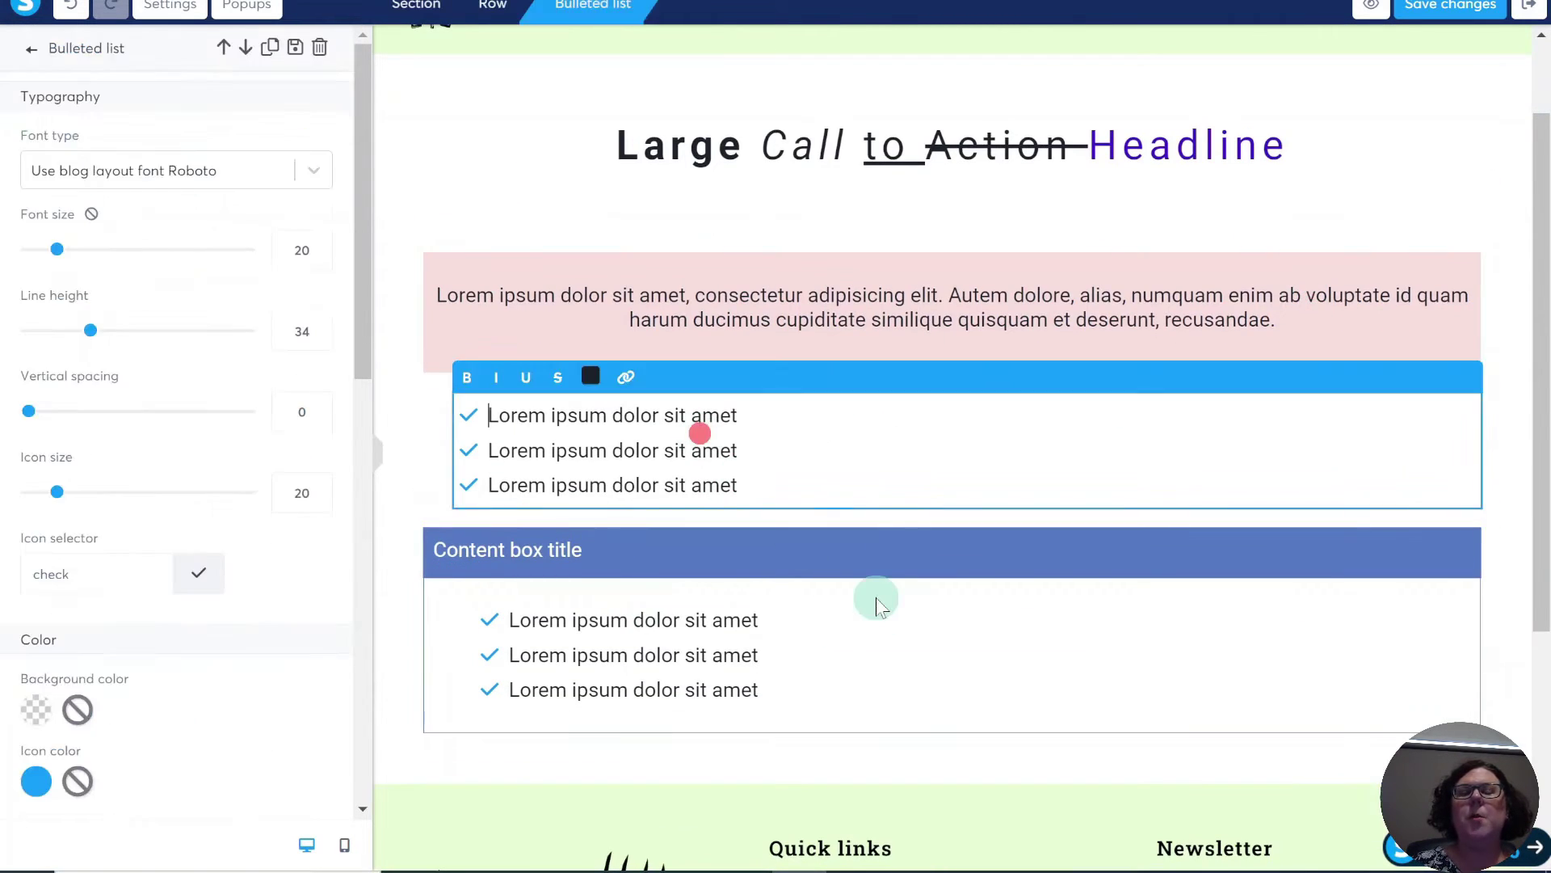
click(641, 450)
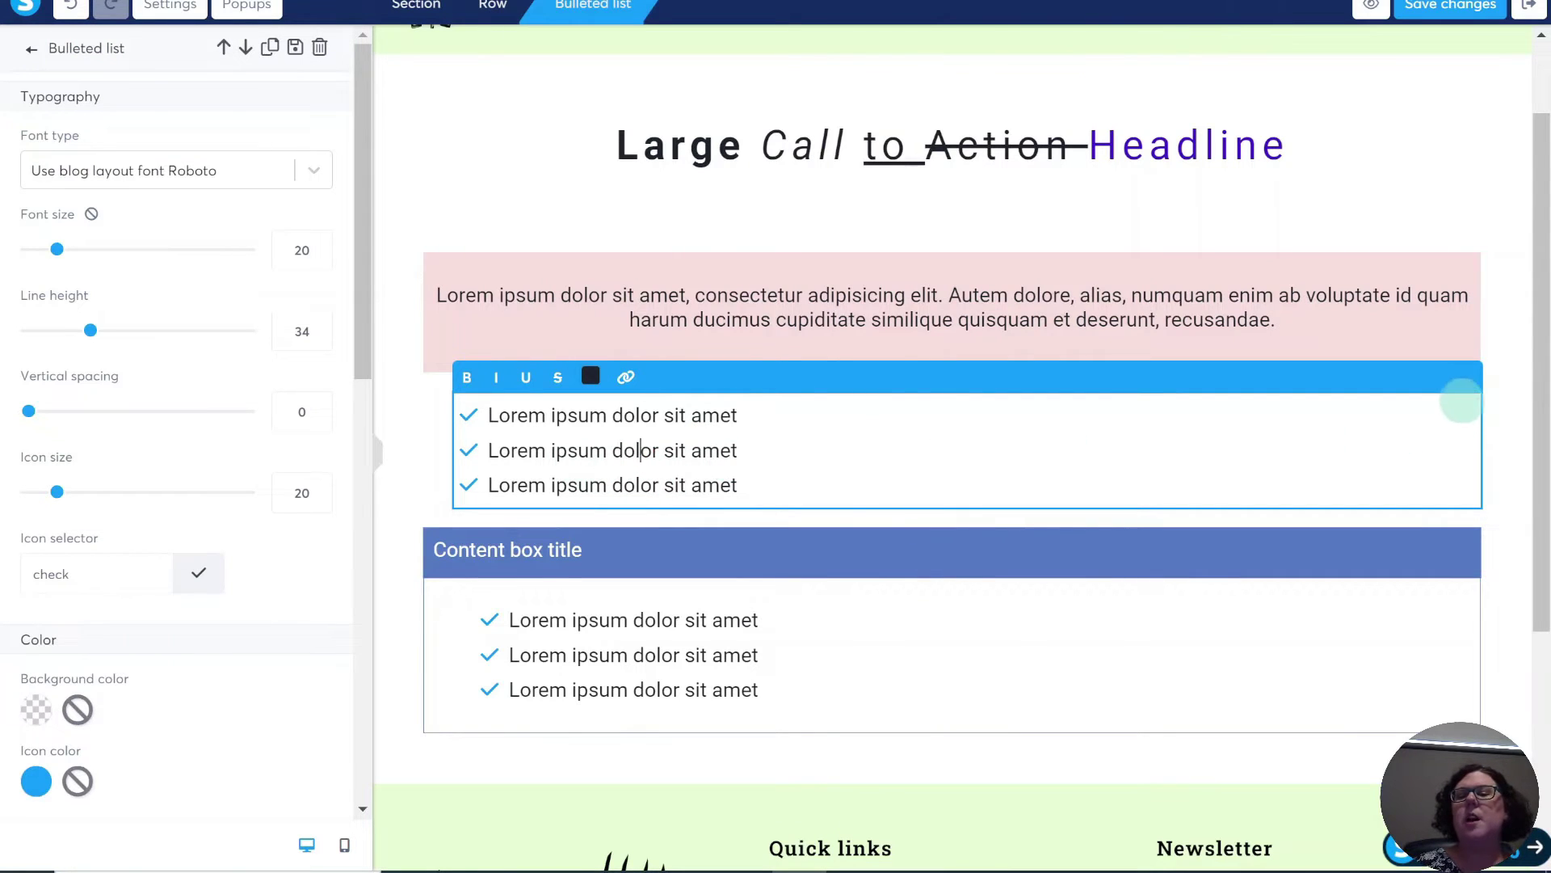
click(1456, 399)
click(1501, 413)
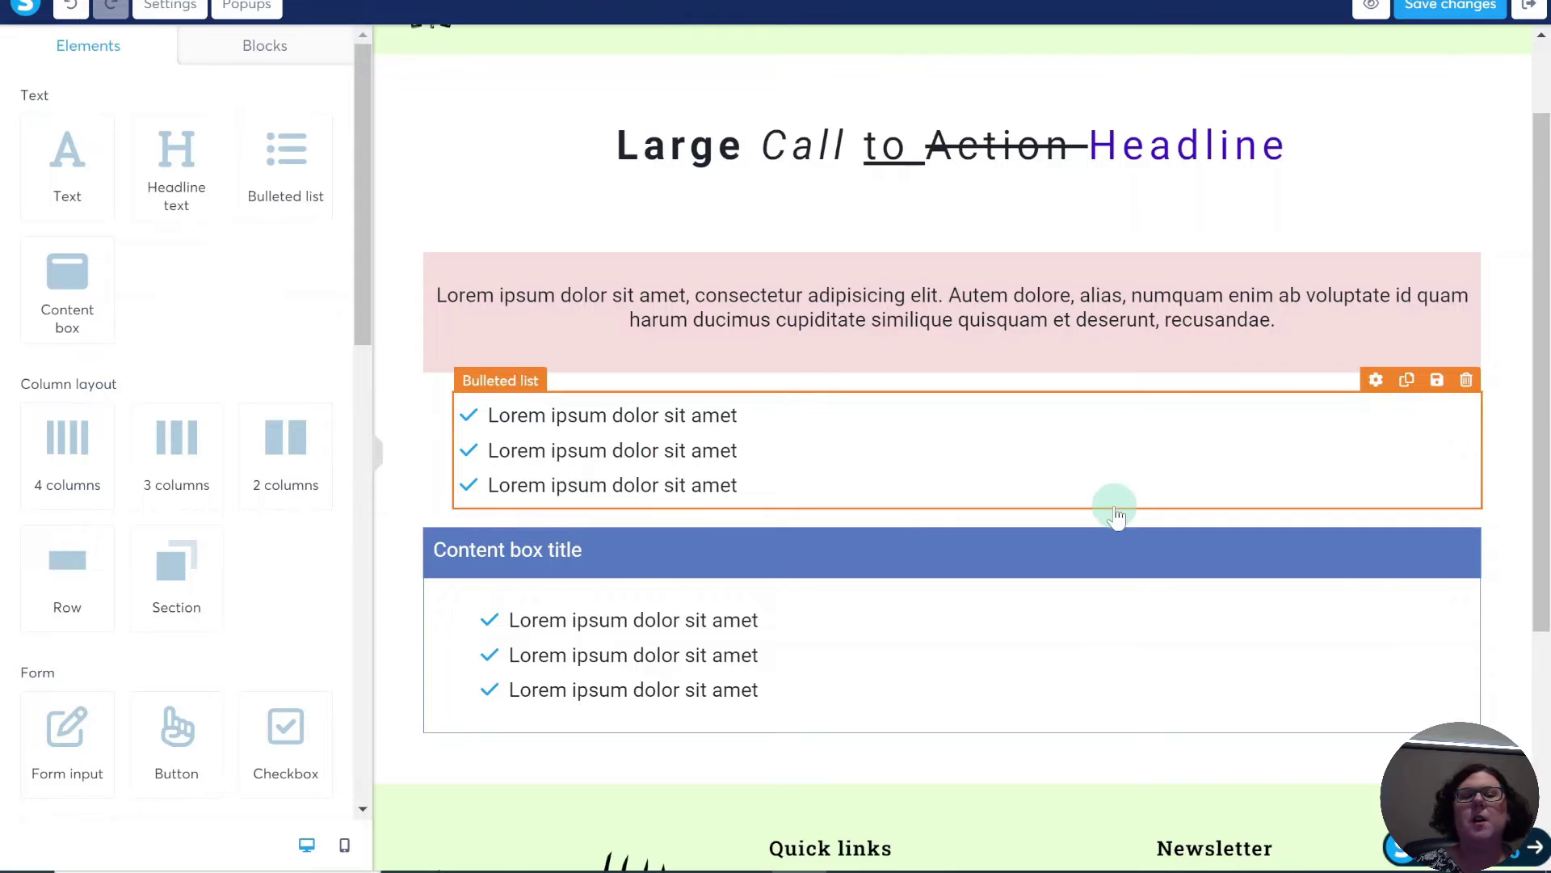
click(1466, 381)
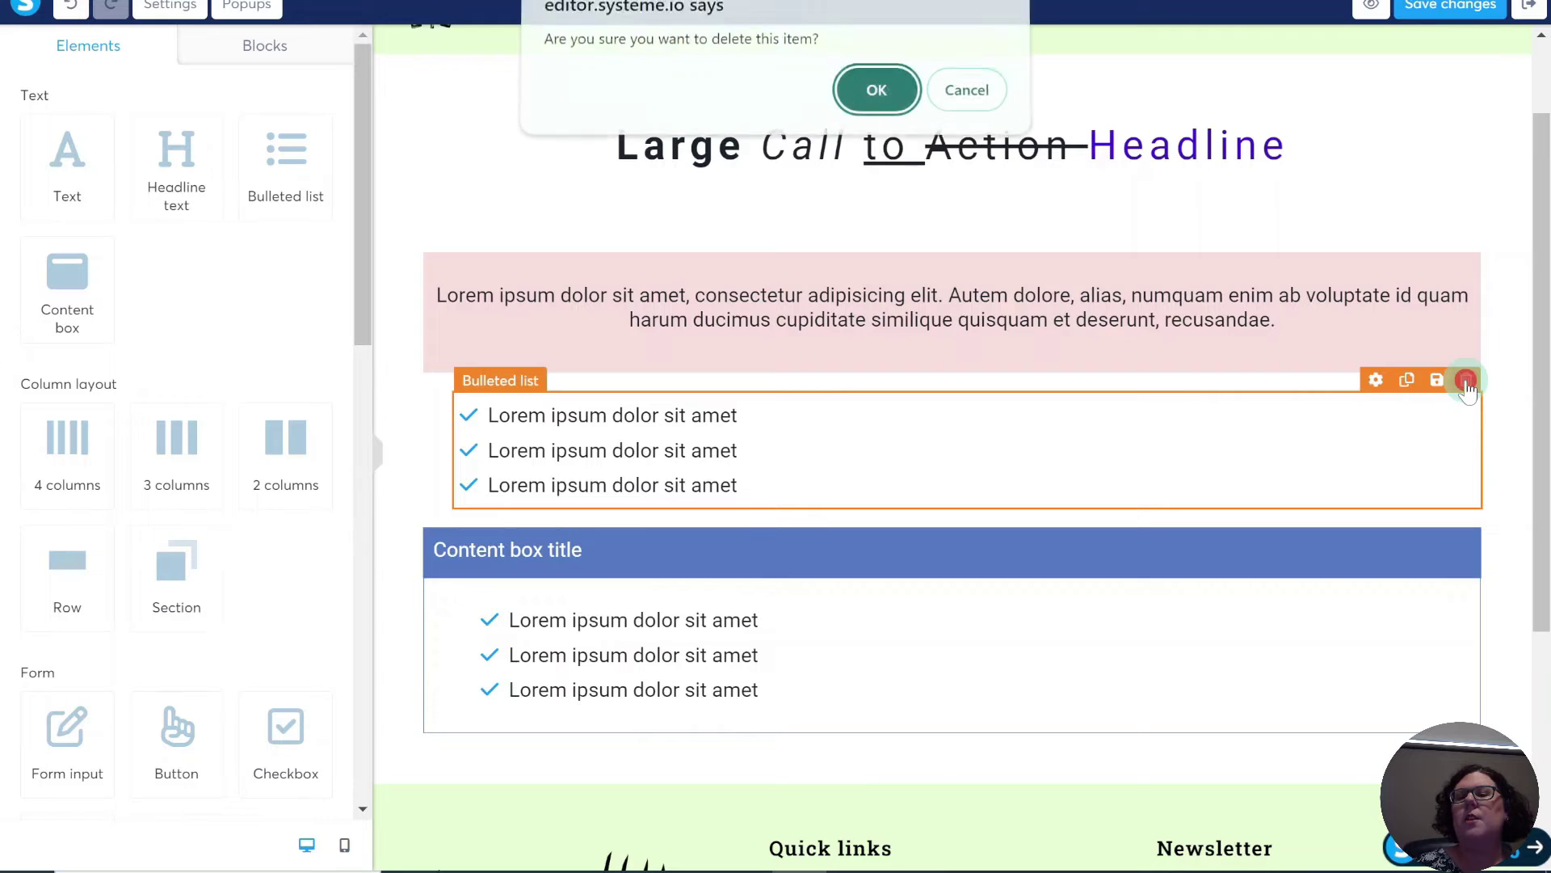
click(879, 100)
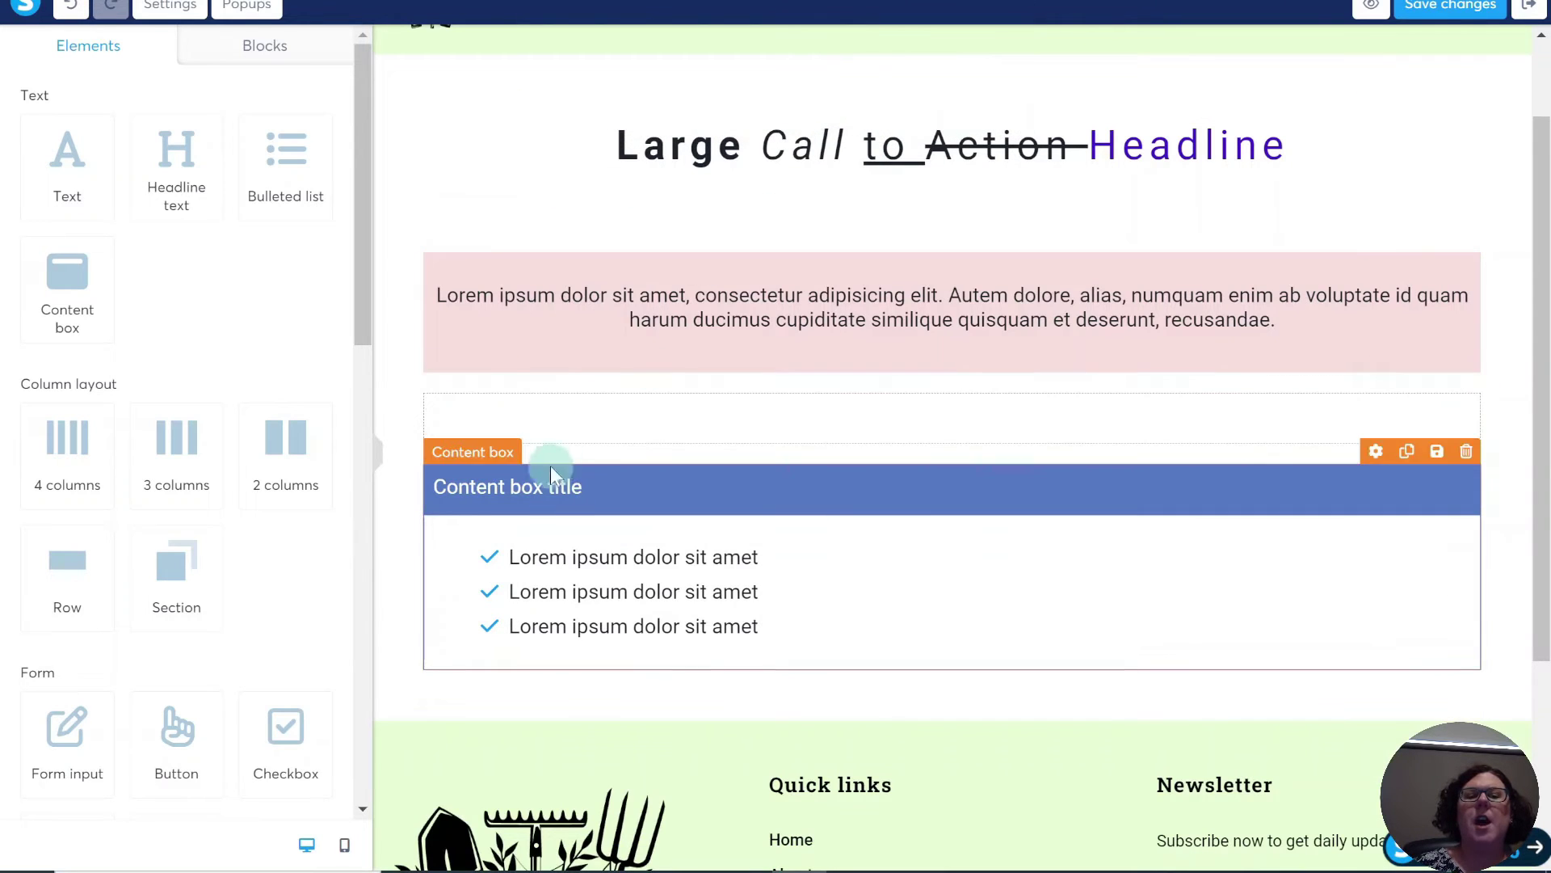
Delete the empty row above the content box and confirm the removal.
click(1476, 369)
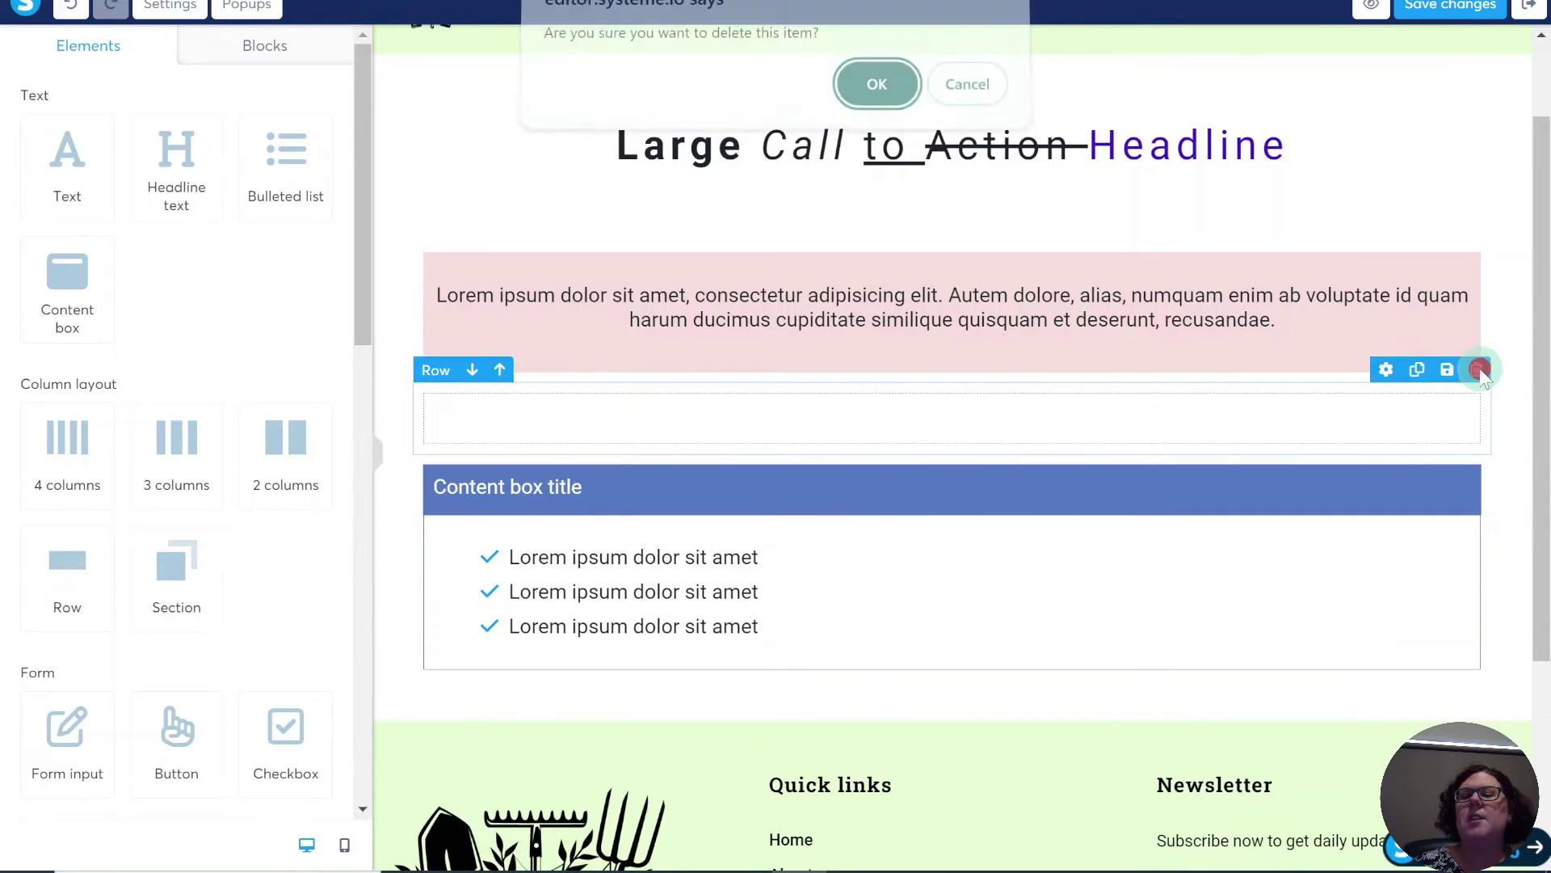
click(884, 105)
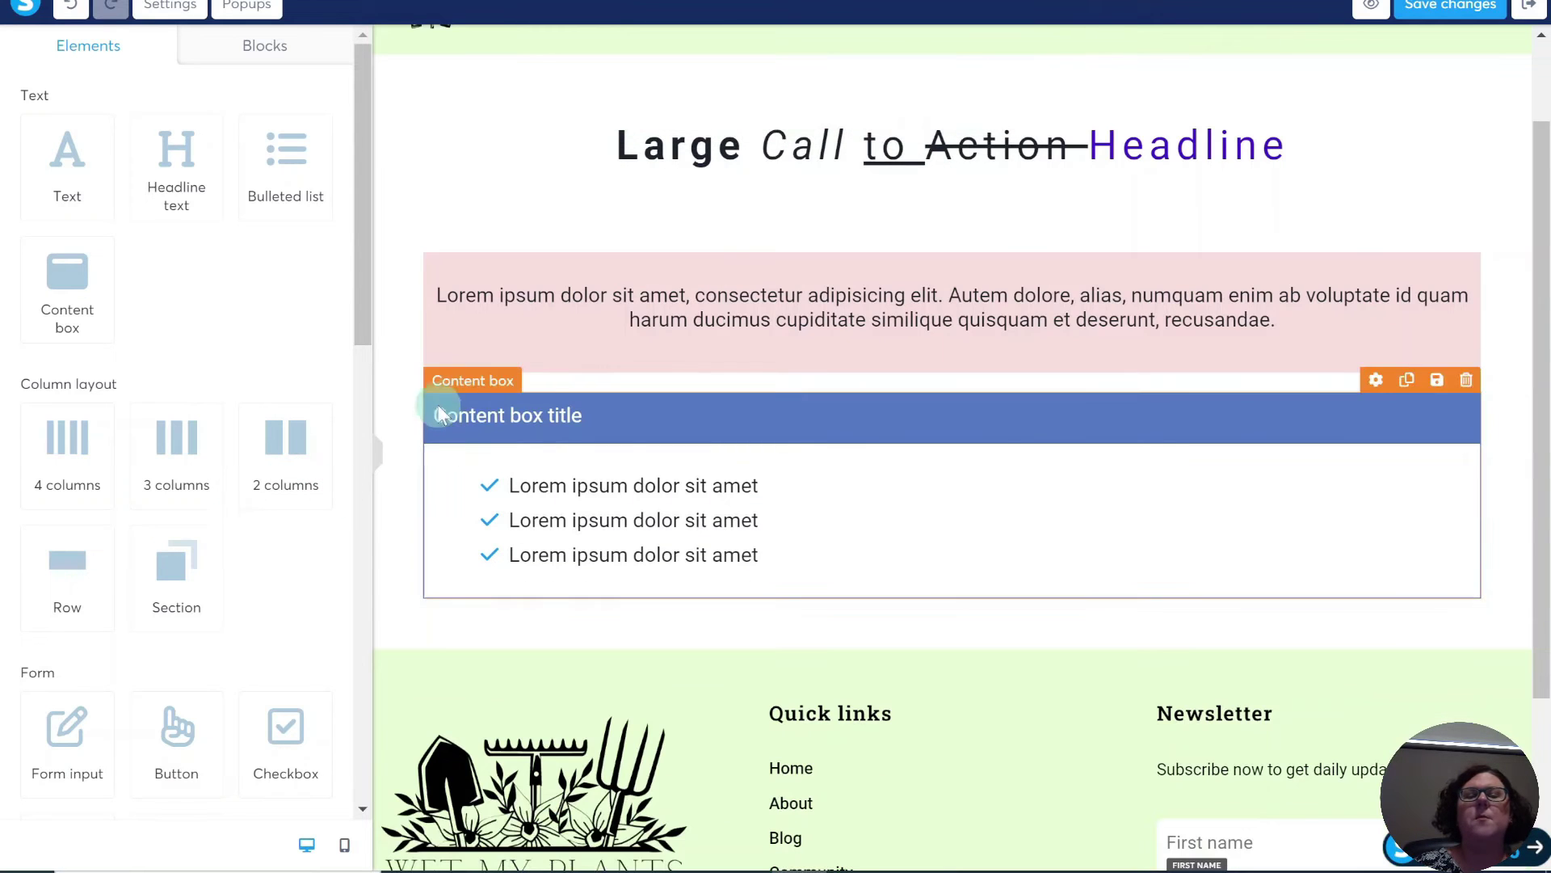
click(818, 641)
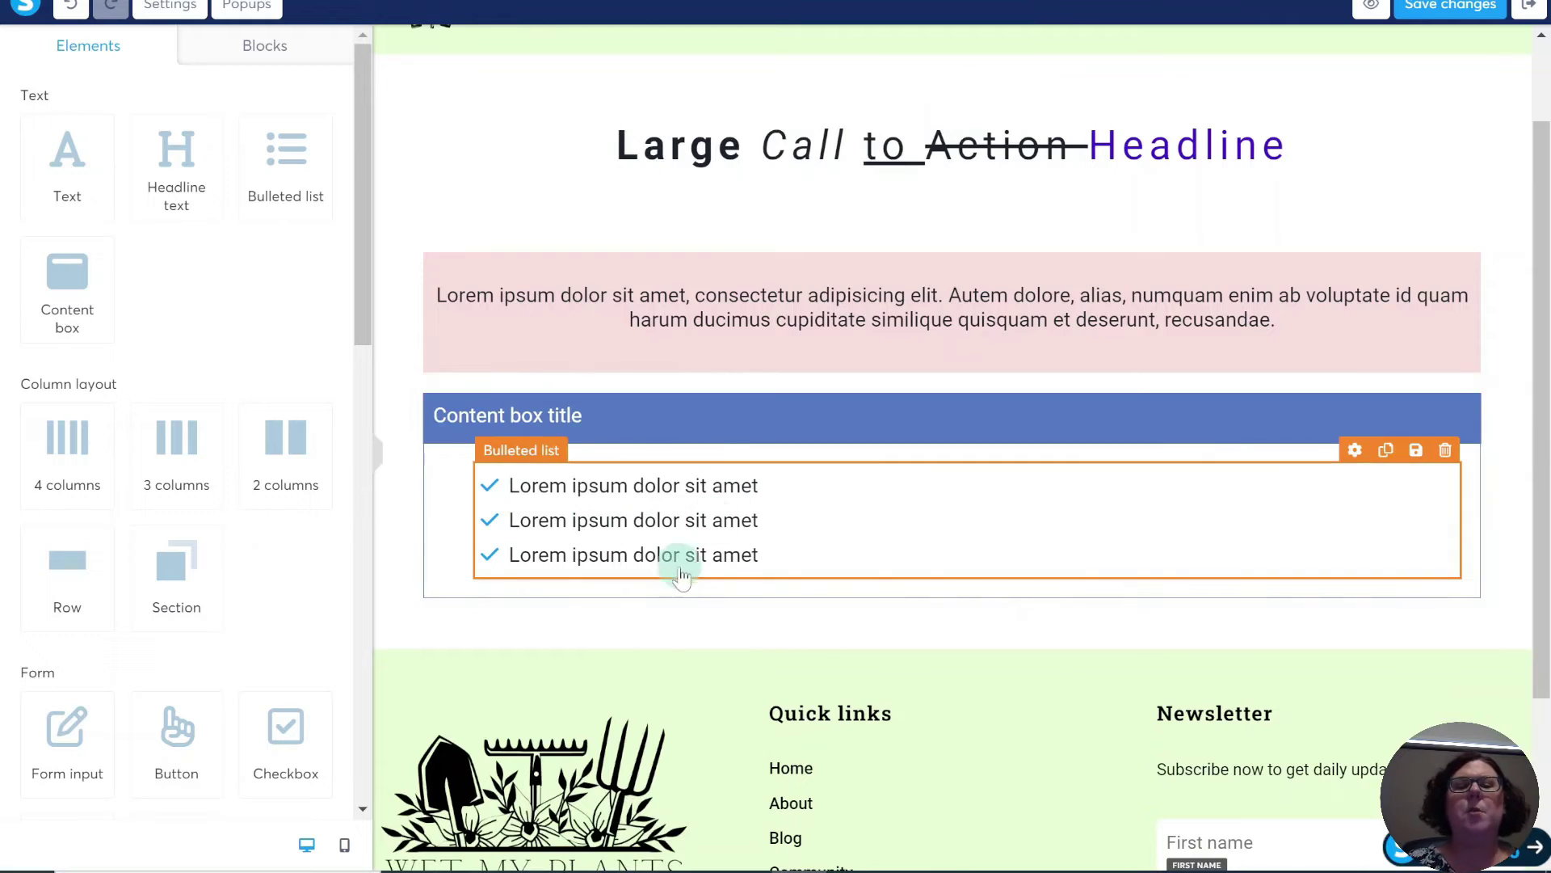
Add a bullet reading "jhfkfldc" after the second item of the list in the content box.
click(687, 524)
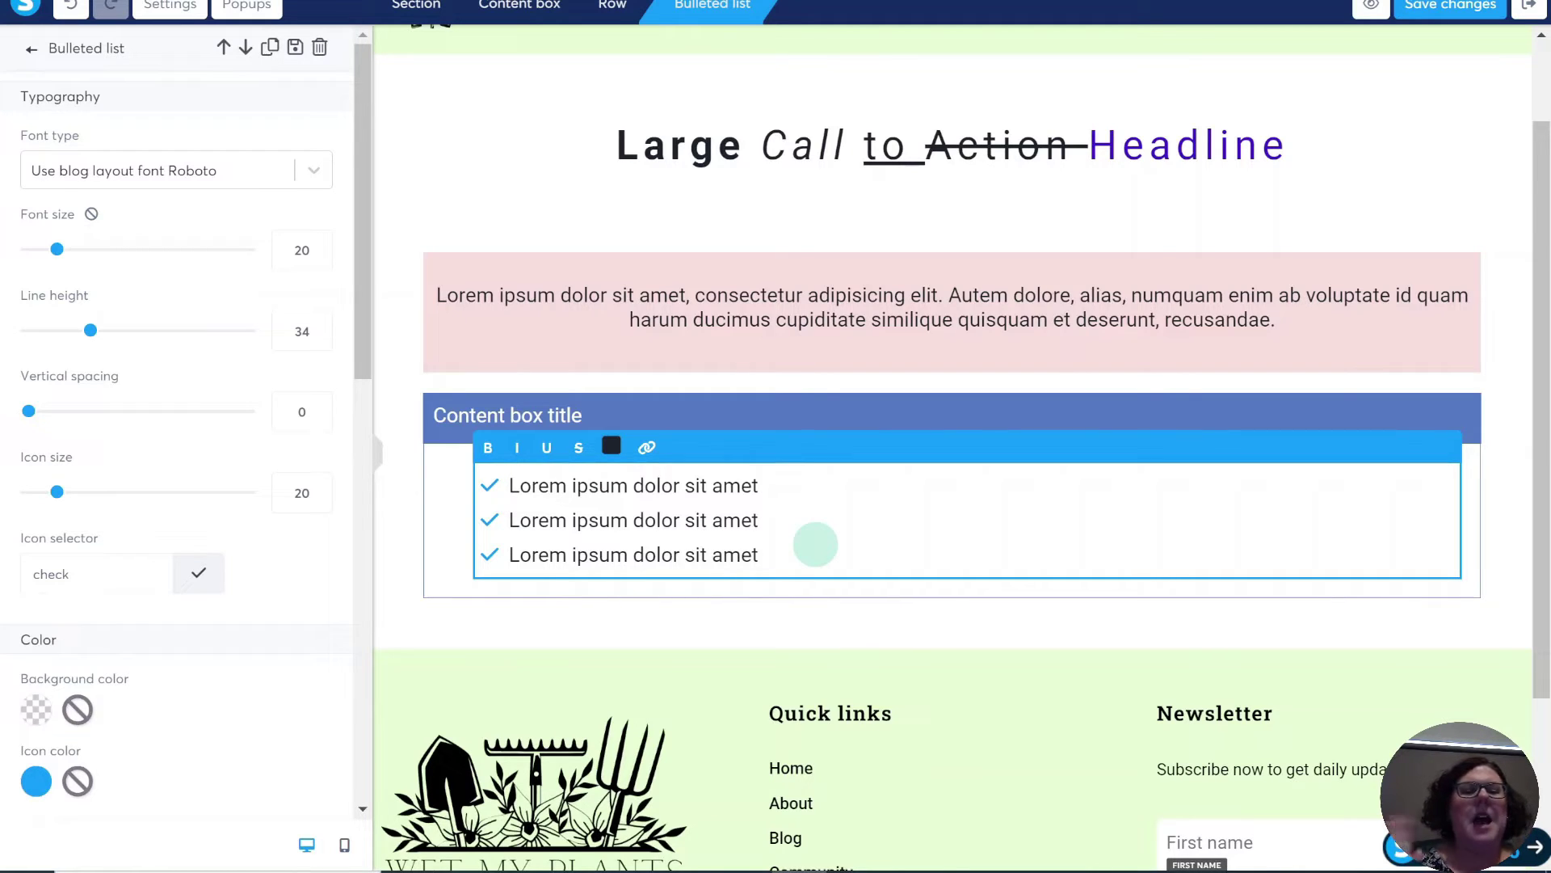
click(810, 521)
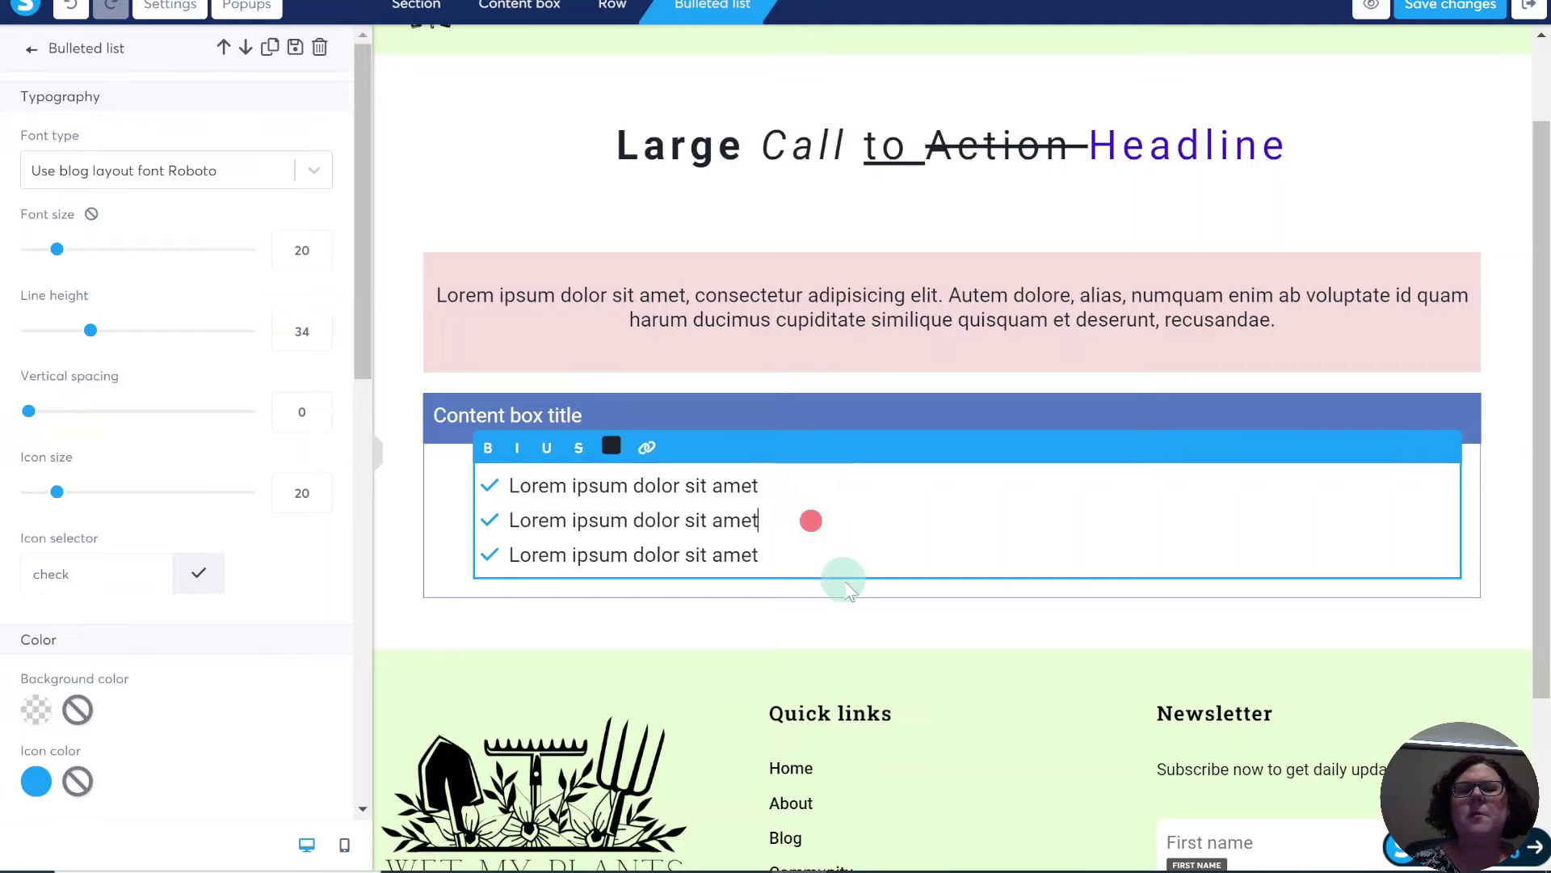
key(Return)
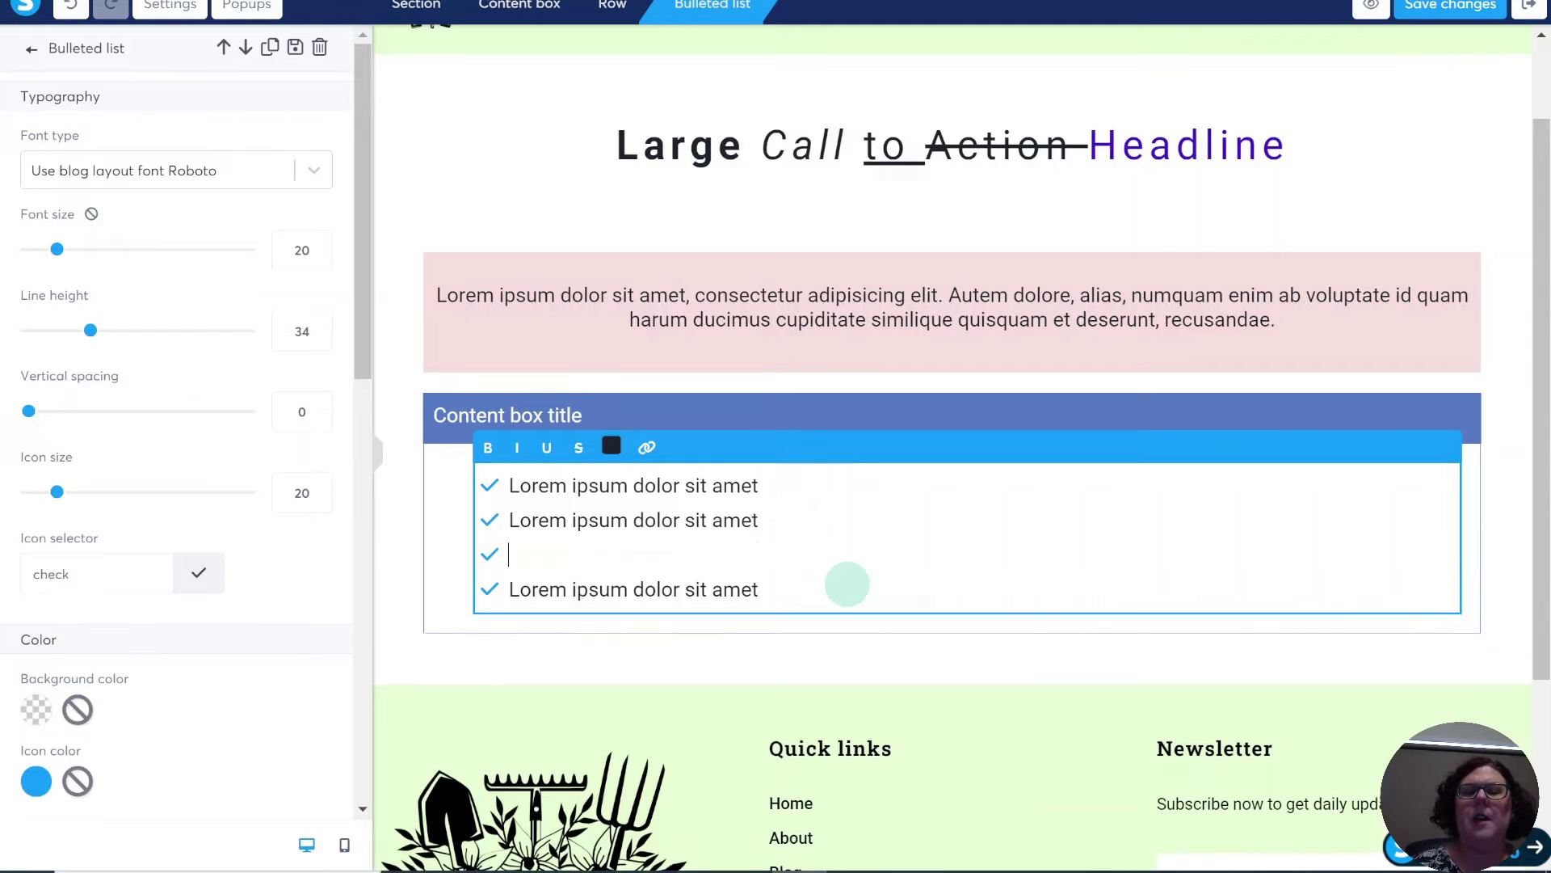
text(jhfkfldcthg)
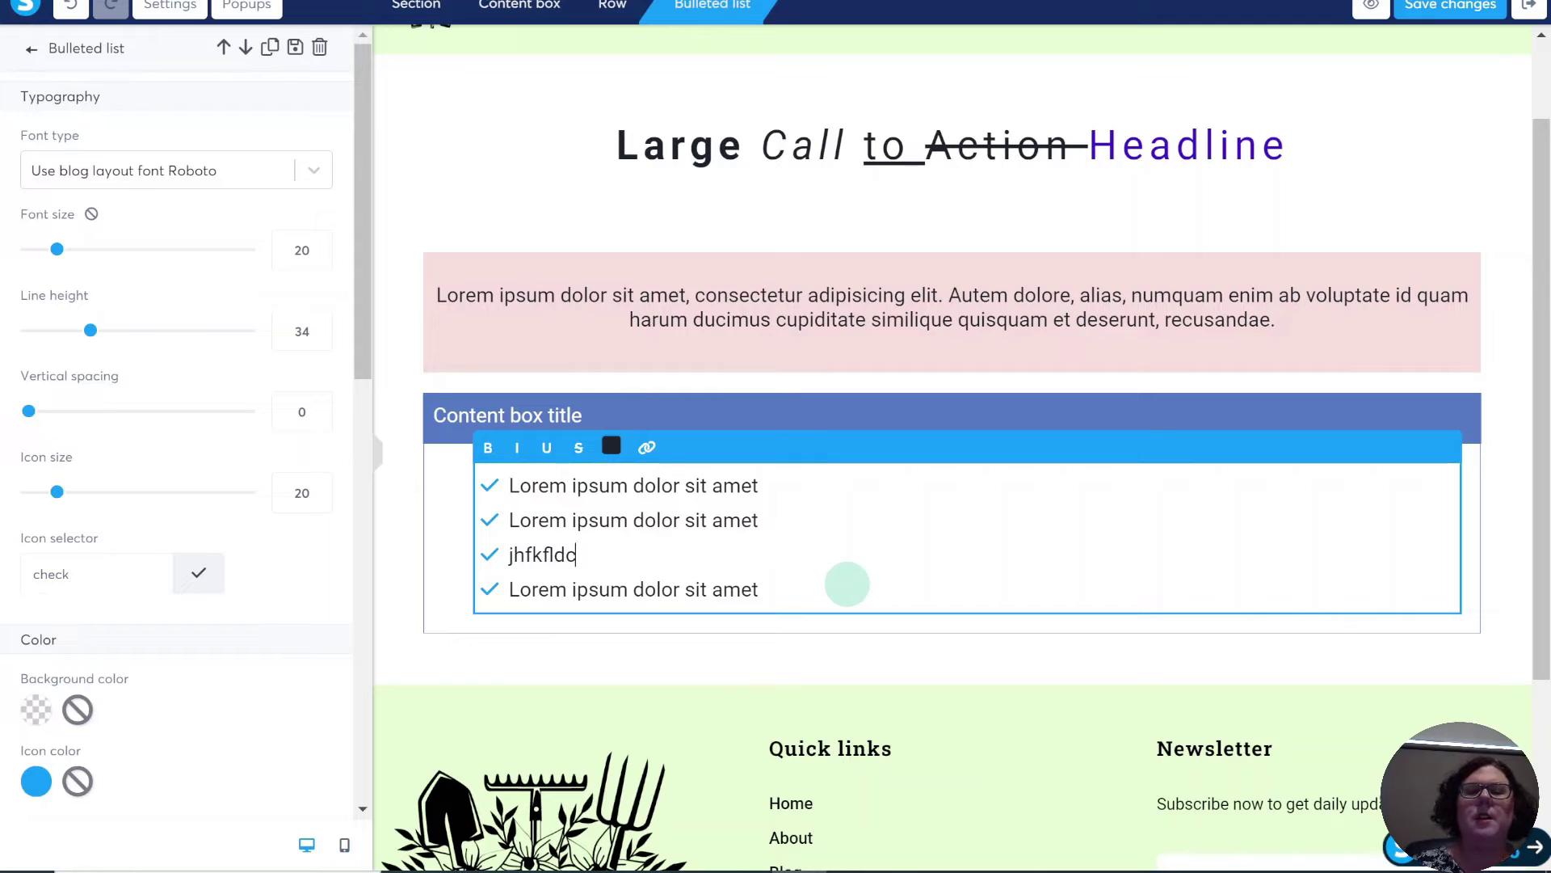
Delete the added bullet and parts of its neighbouring items, leaving two bullets with the second reading "Lorem ipsut amet".
drag(702, 577, 597, 558)
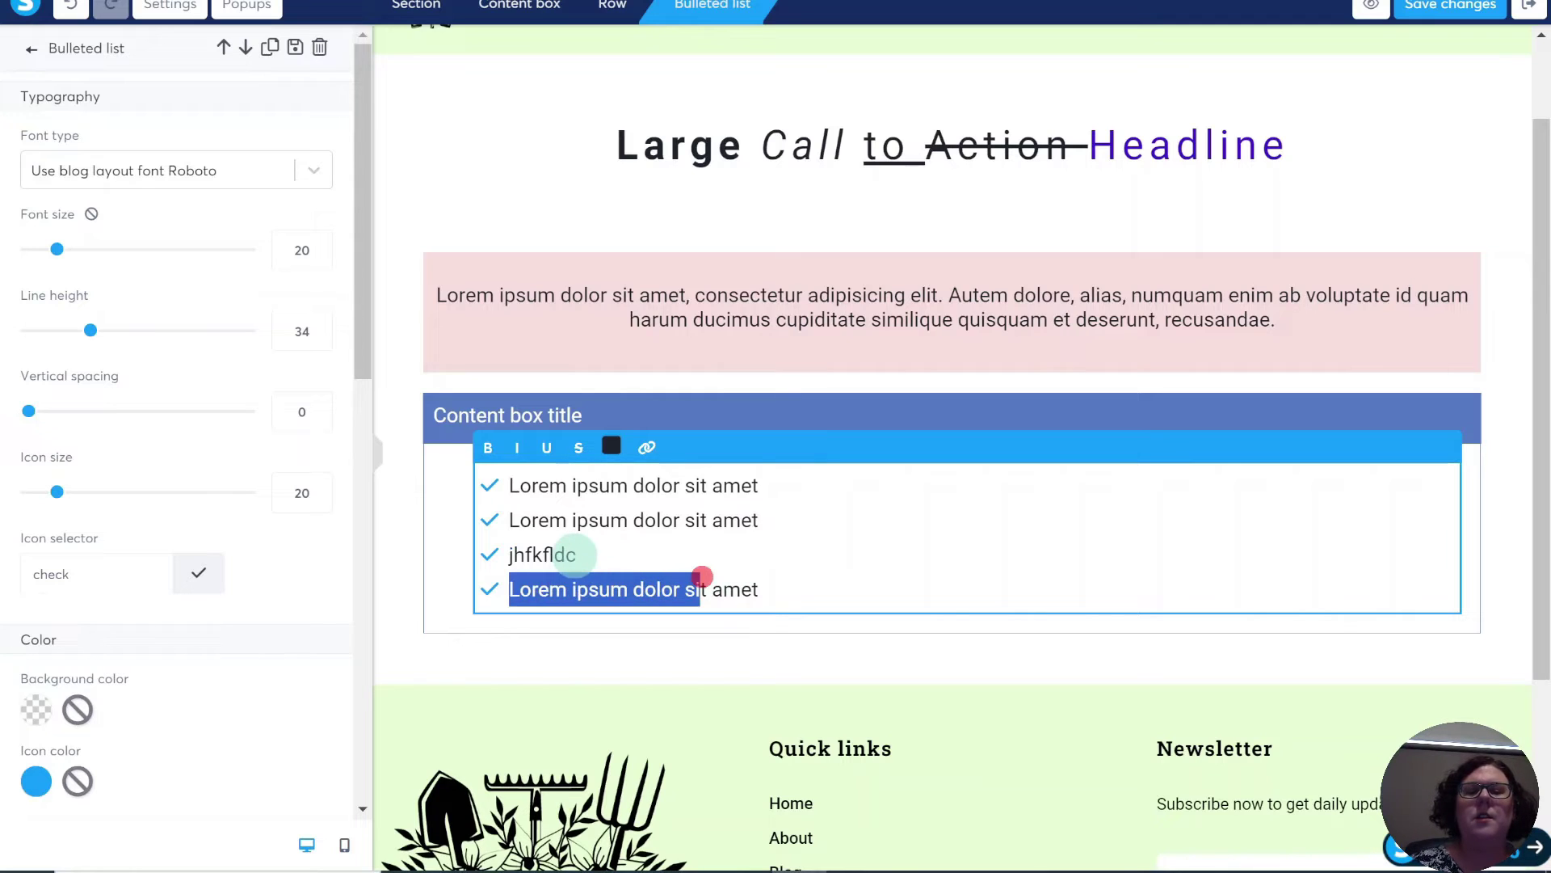
key(BackSpace)
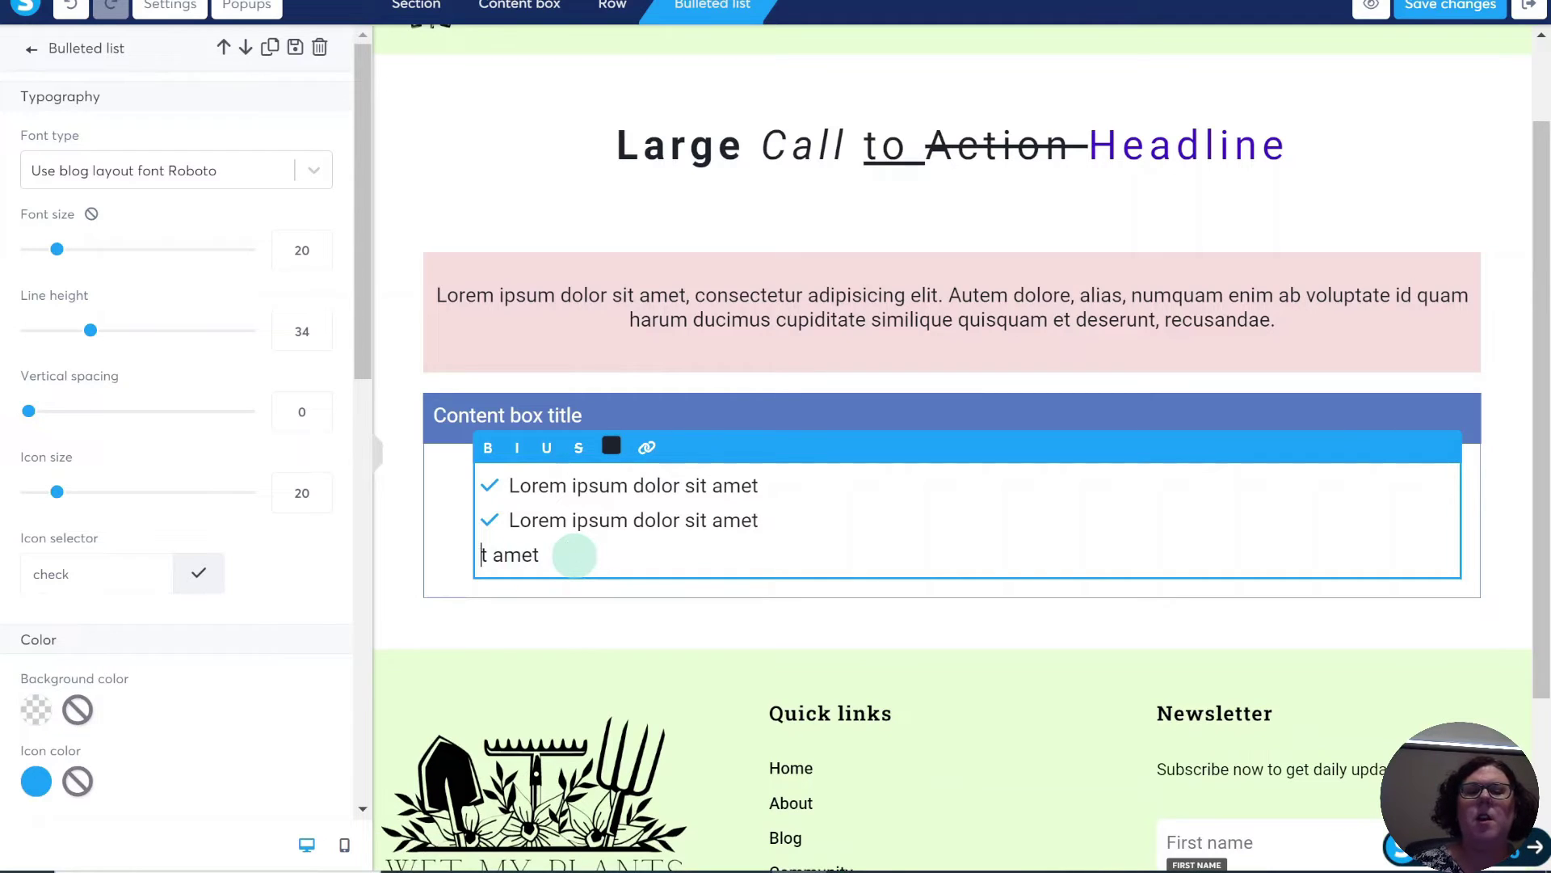
key(BackSpace)
key(BackSpace)
key(BackSpace)
key(BackSpace)
key(BackSpace)
key(BackSpace)
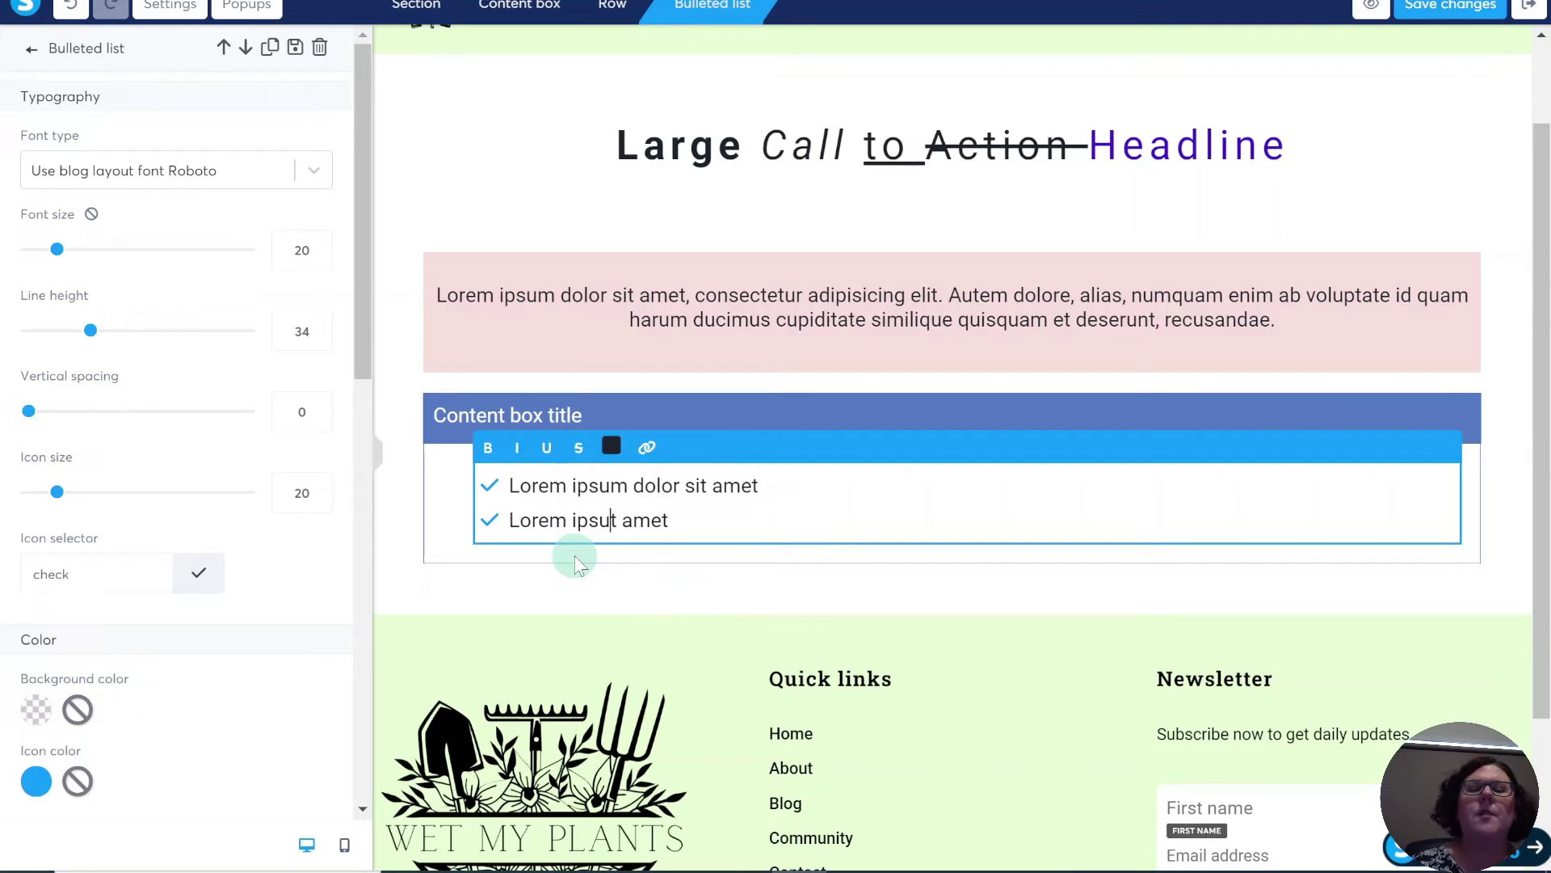
Examine the inline formatting options and the typography, icon, colour and margin settings of the content box's bulleted list.
click(816, 514)
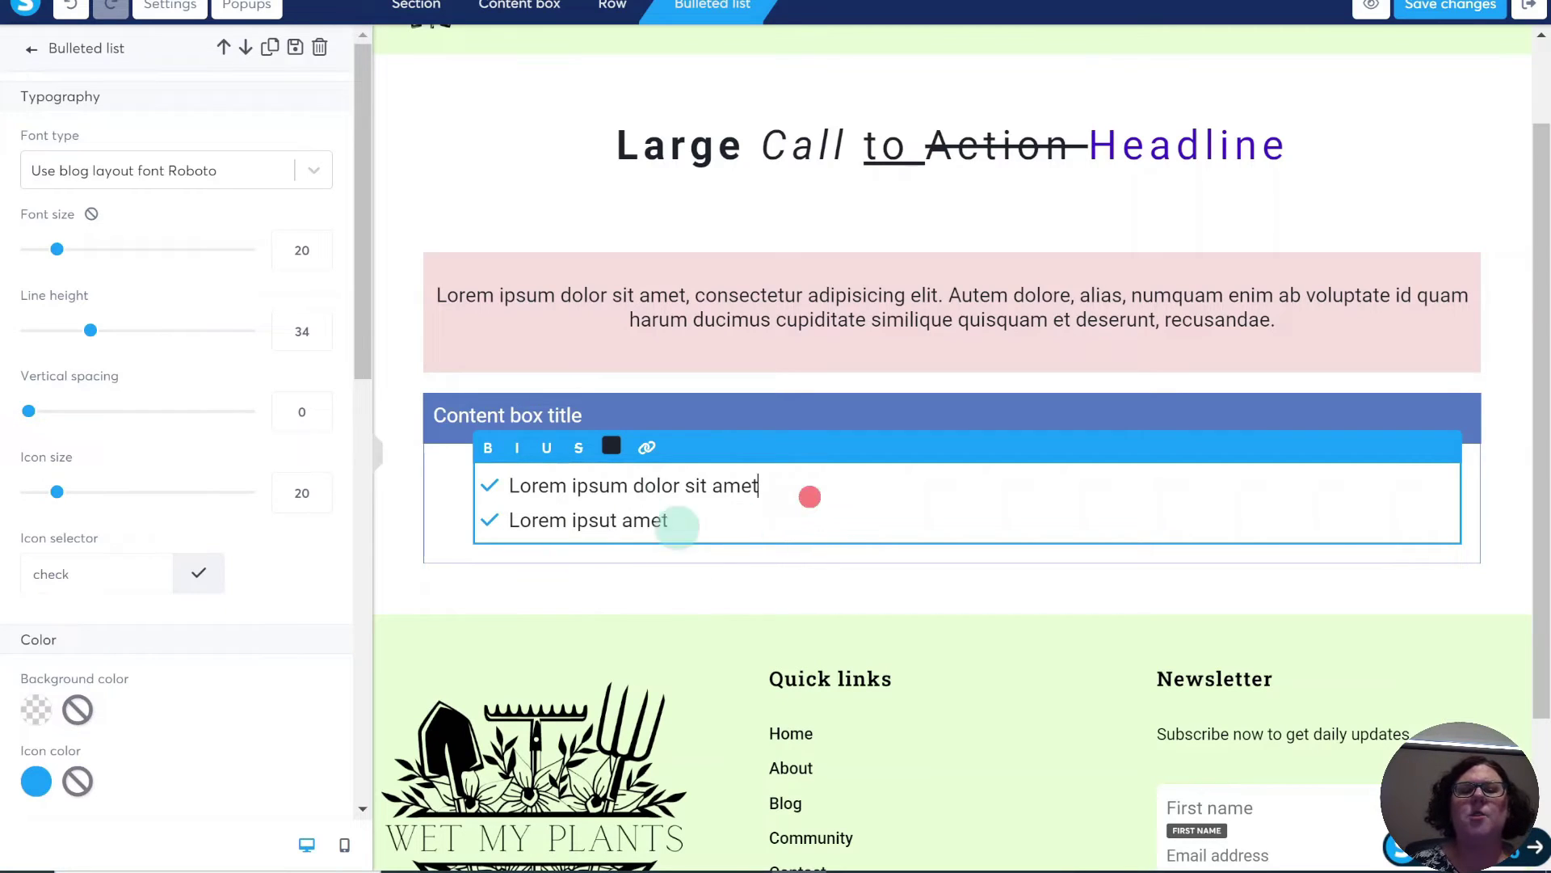
click(752, 489)
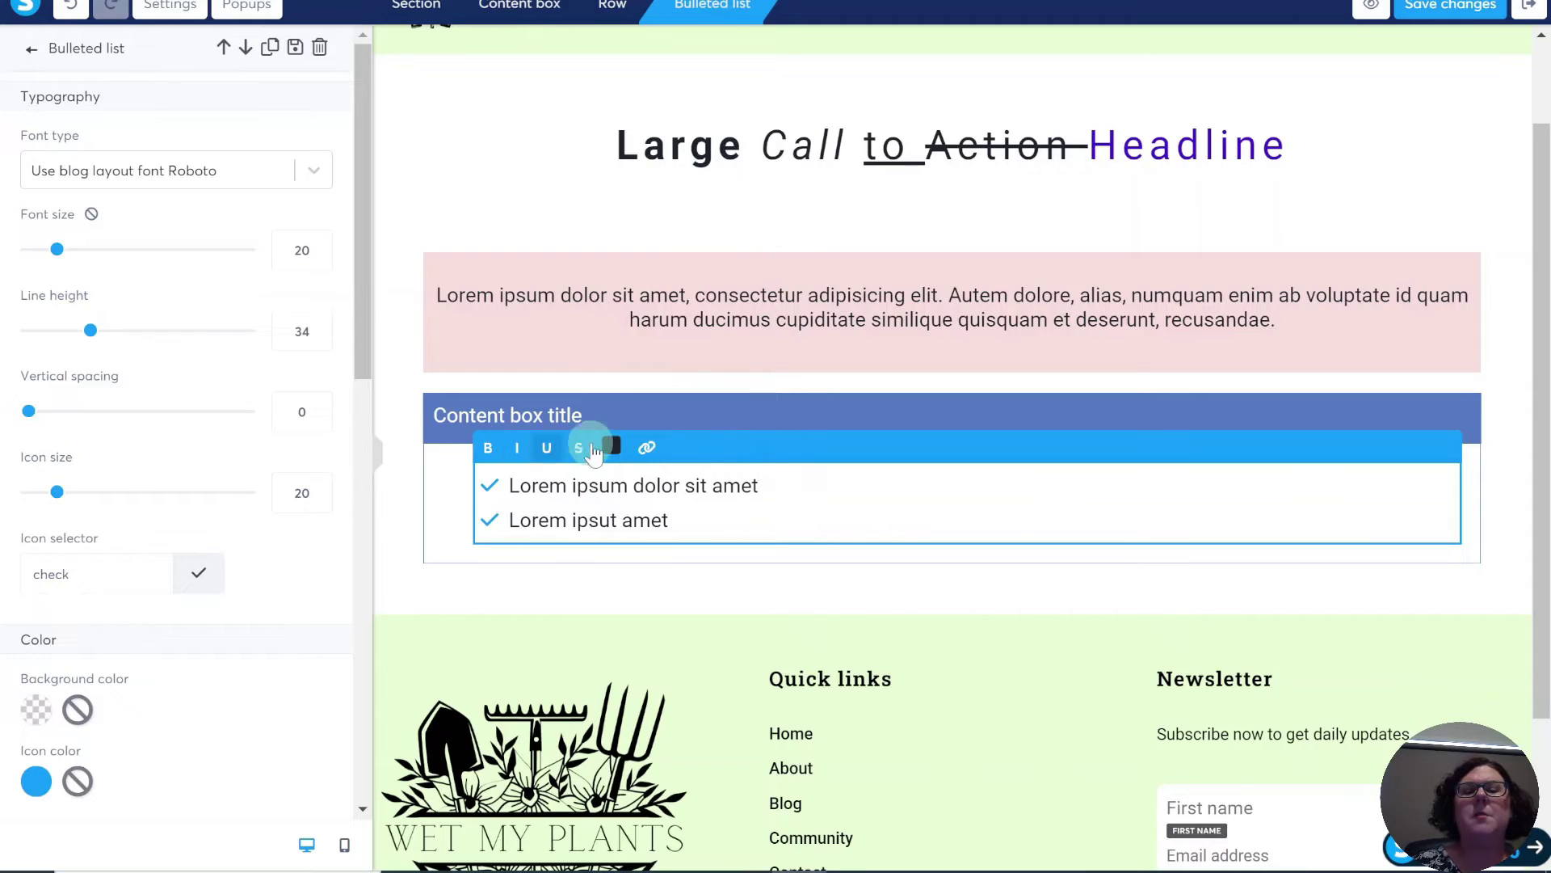
click(555, 483)
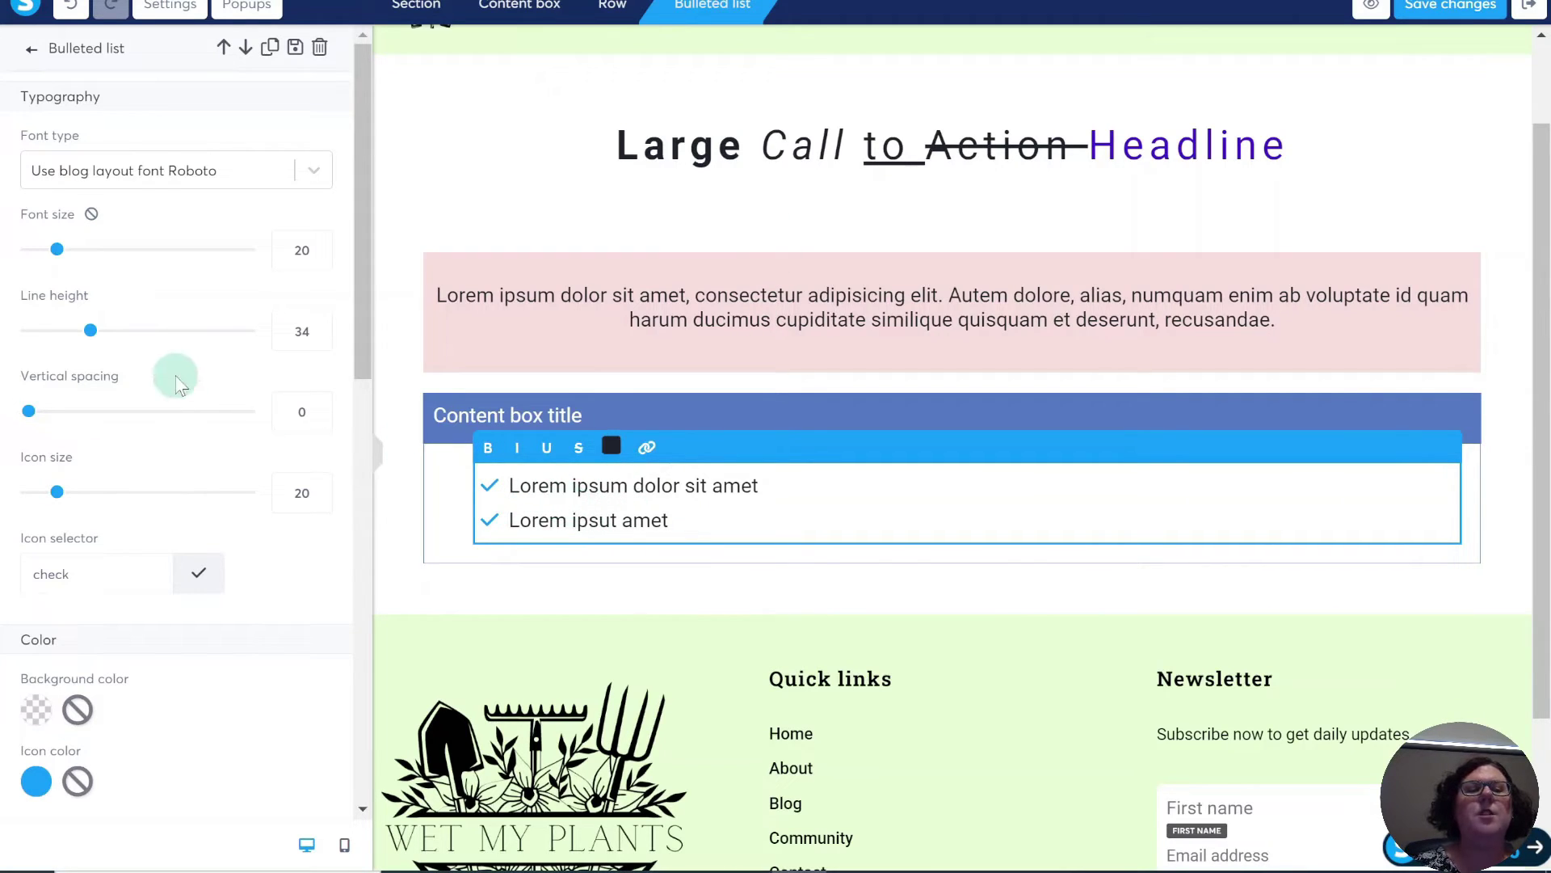
scroll(160, 355, down, 4)
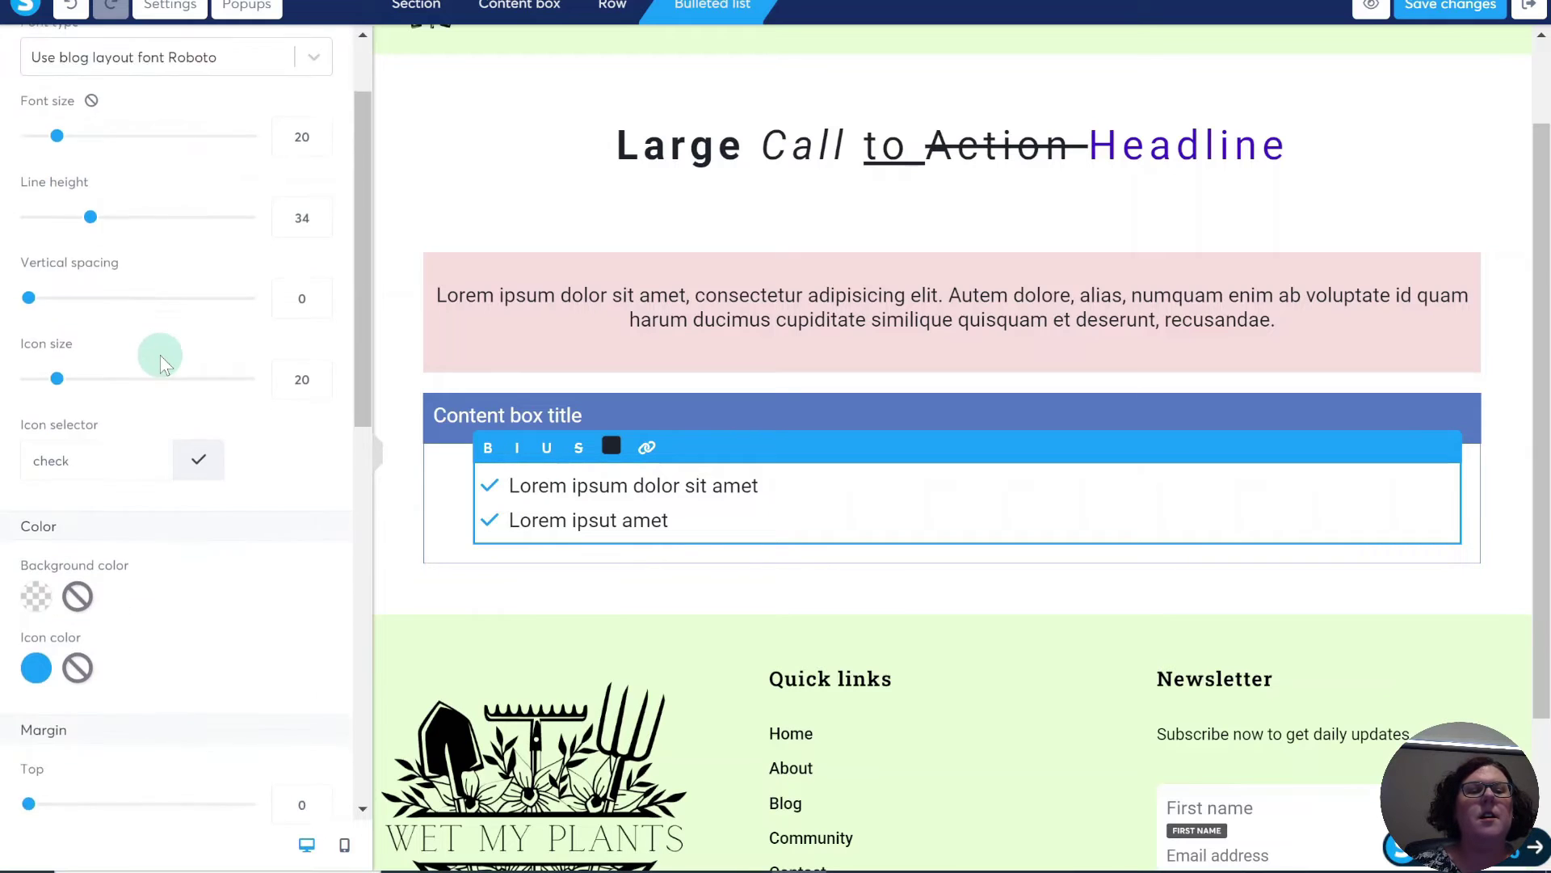
scroll(204, 317, up, 1)
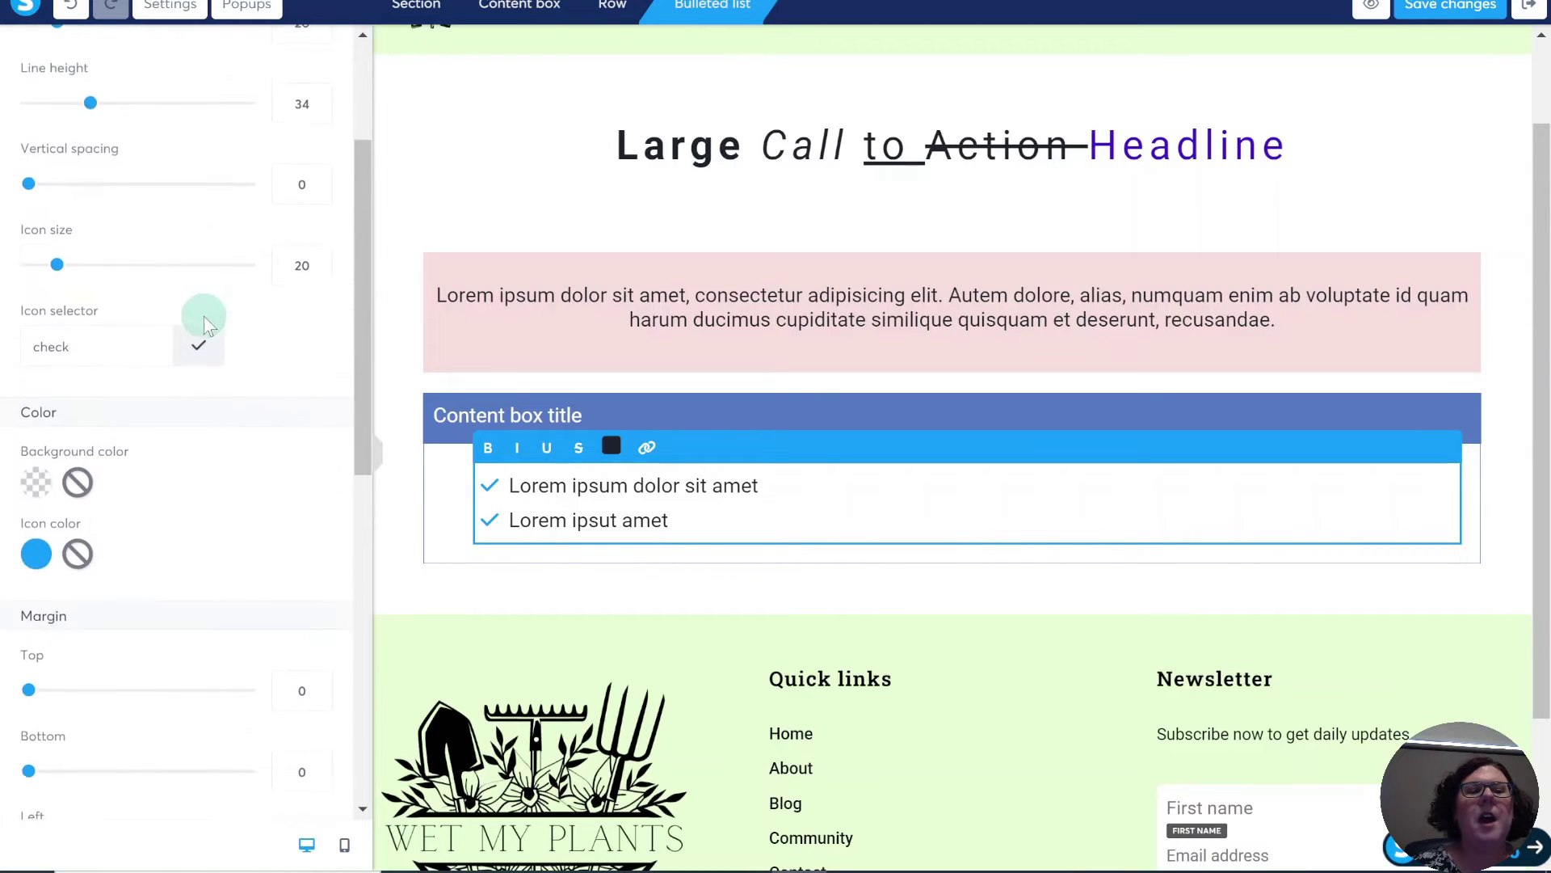
Set the icon size of the content box's bulleted list to 51.
drag(121, 314, 21, 314)
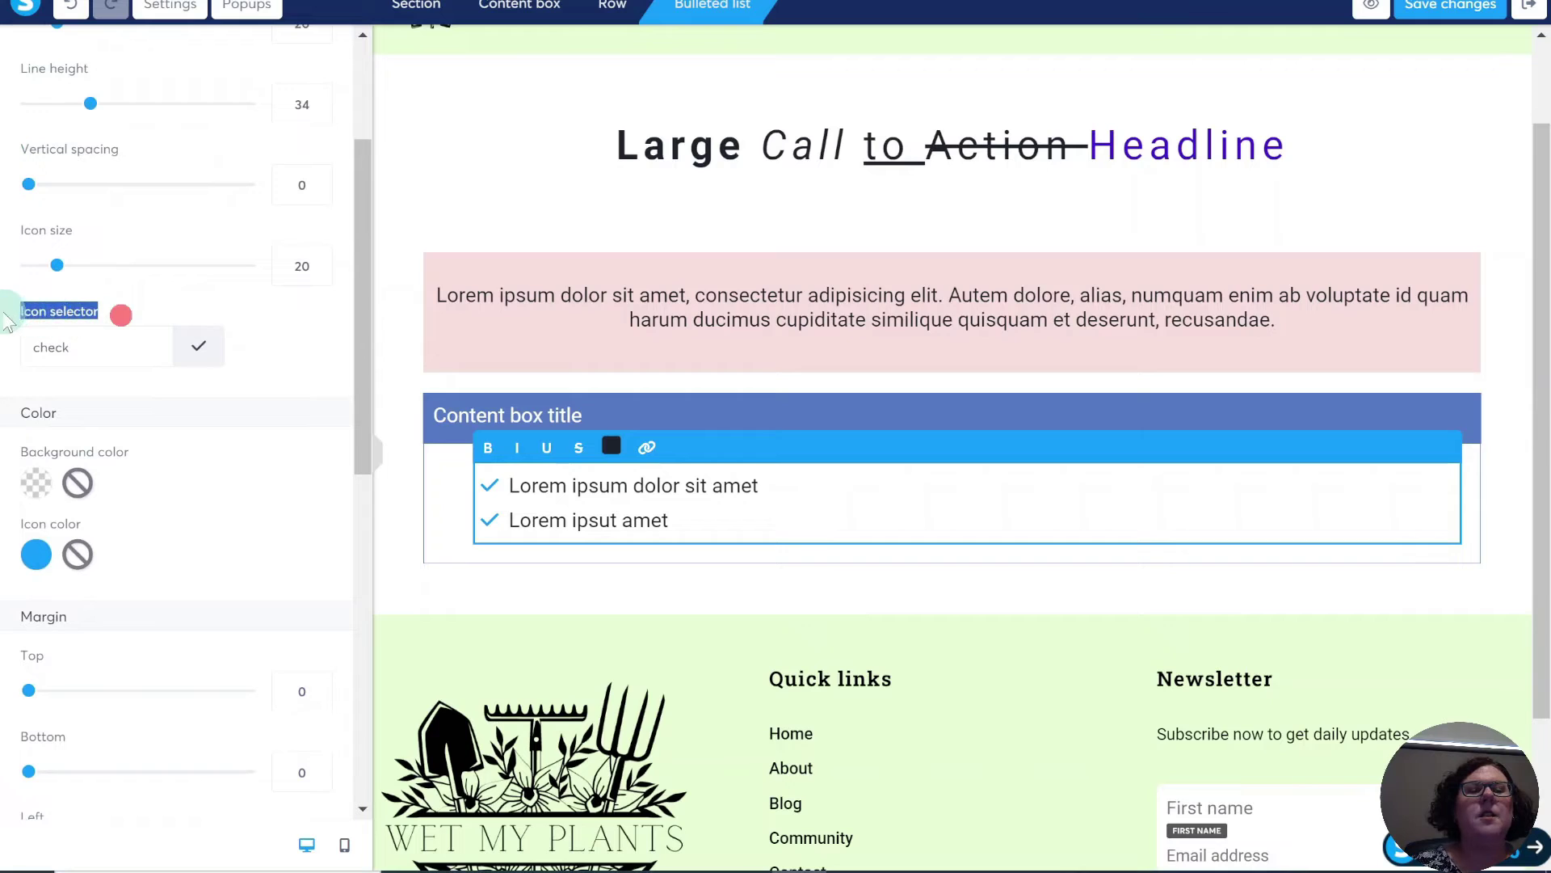
click(86, 231)
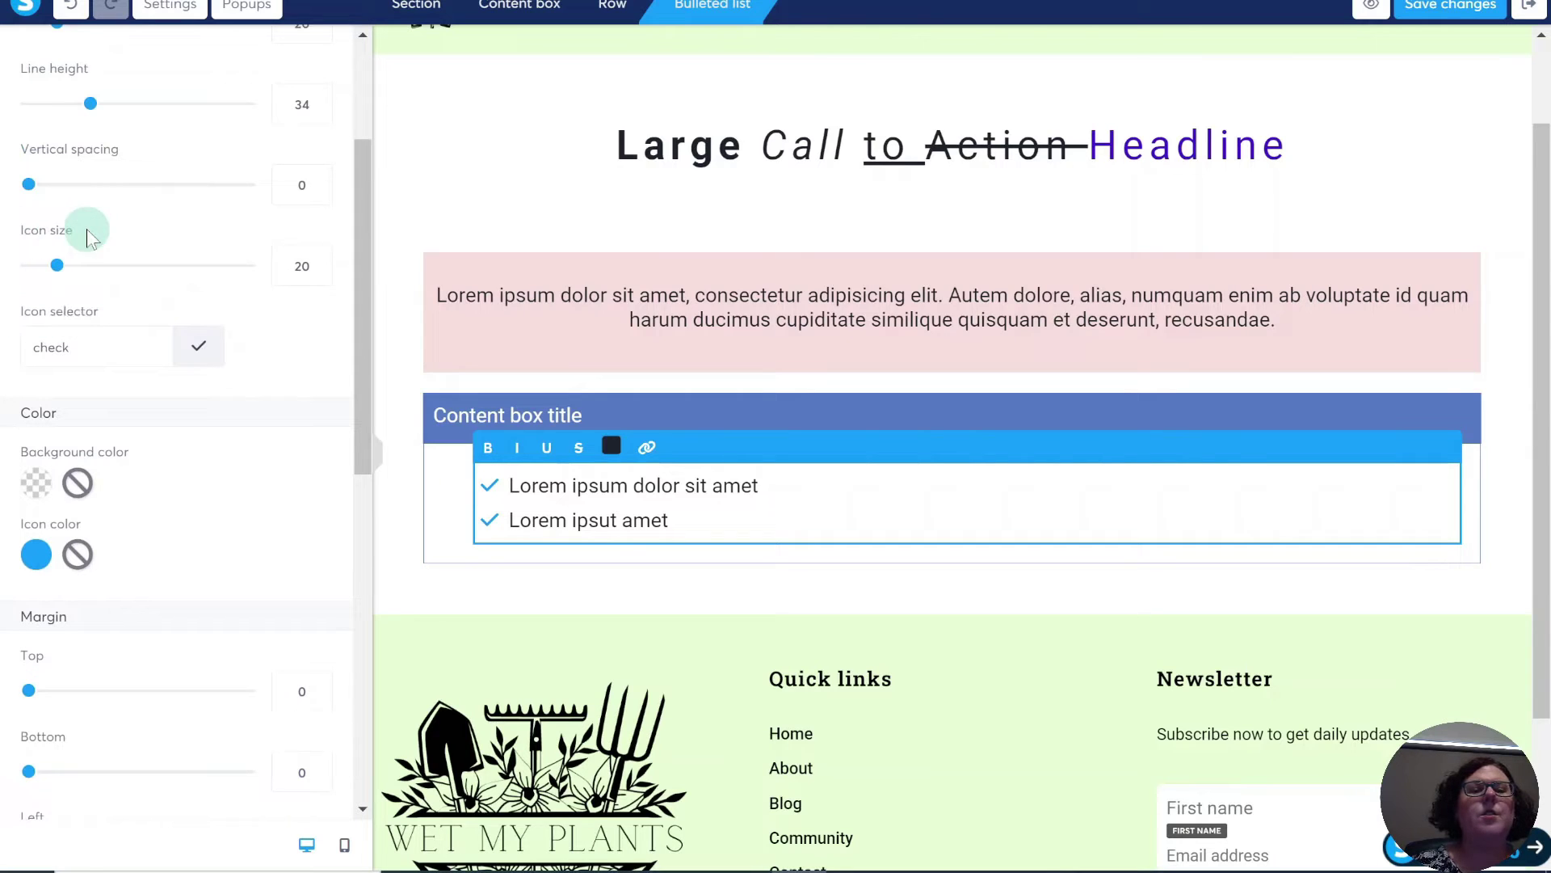
drag(24, 228, 59, 234)
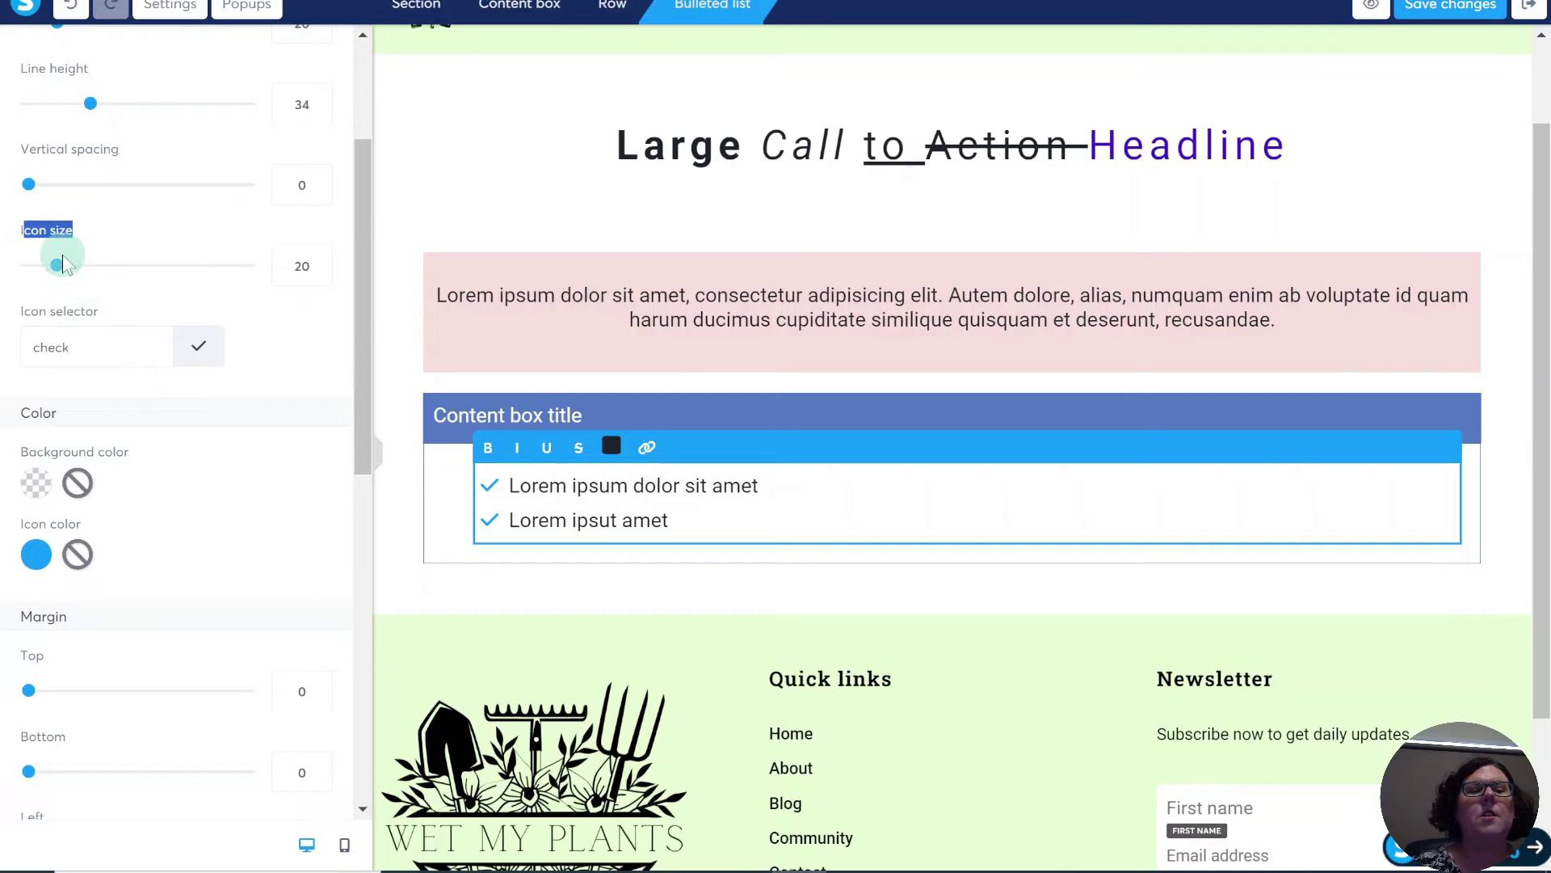
drag(59, 266, 131, 265)
Try the check-circle, times-circle and lightbulb-on icons in turn as bullets for the content box's list.
click(83, 349)
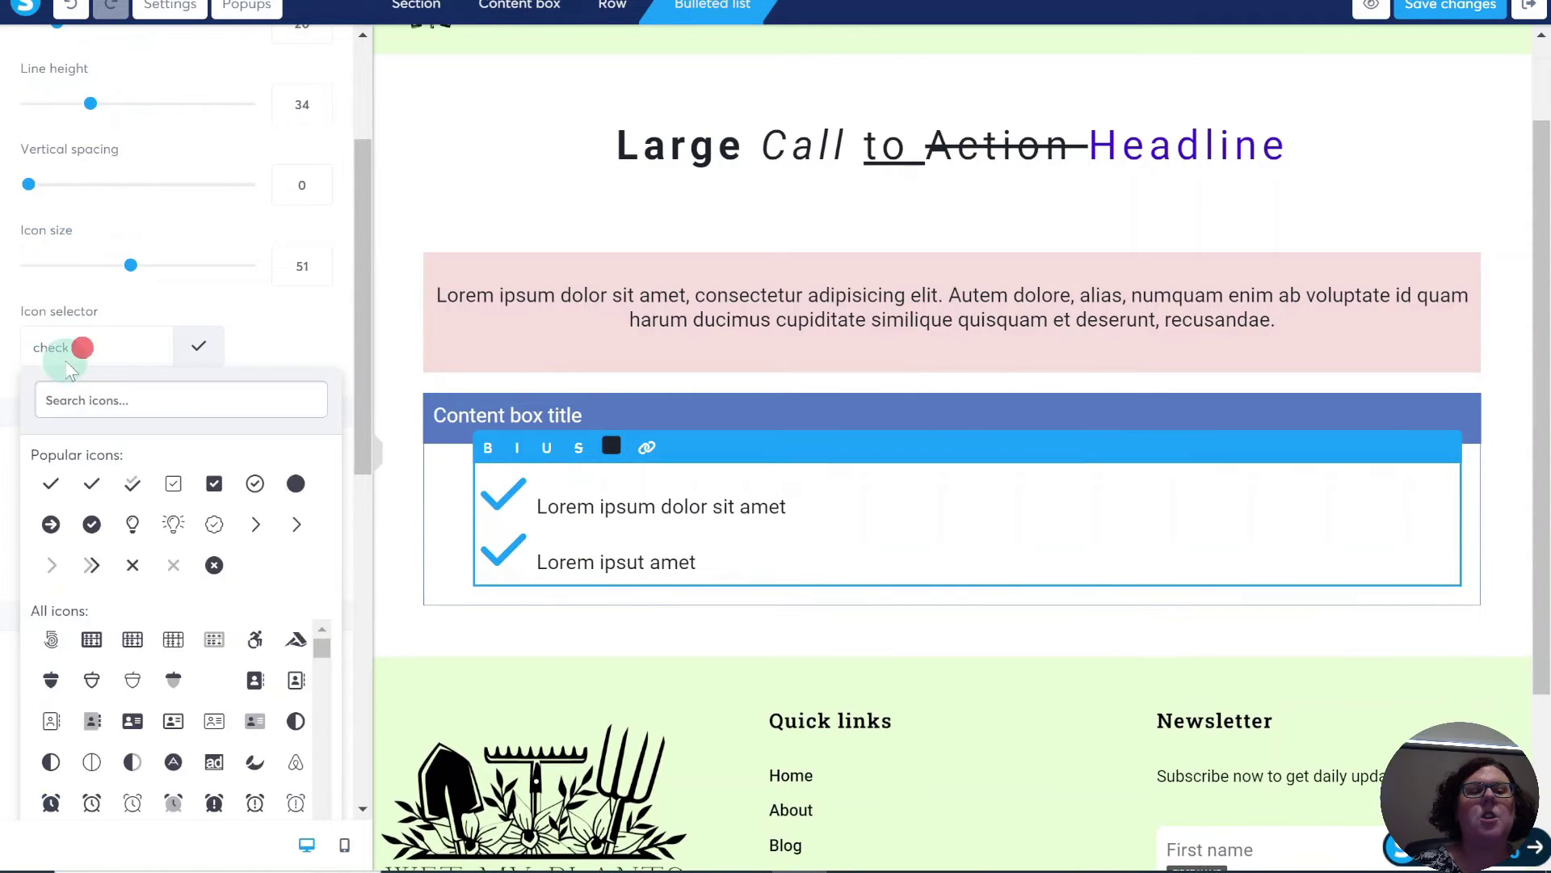
click(96, 525)
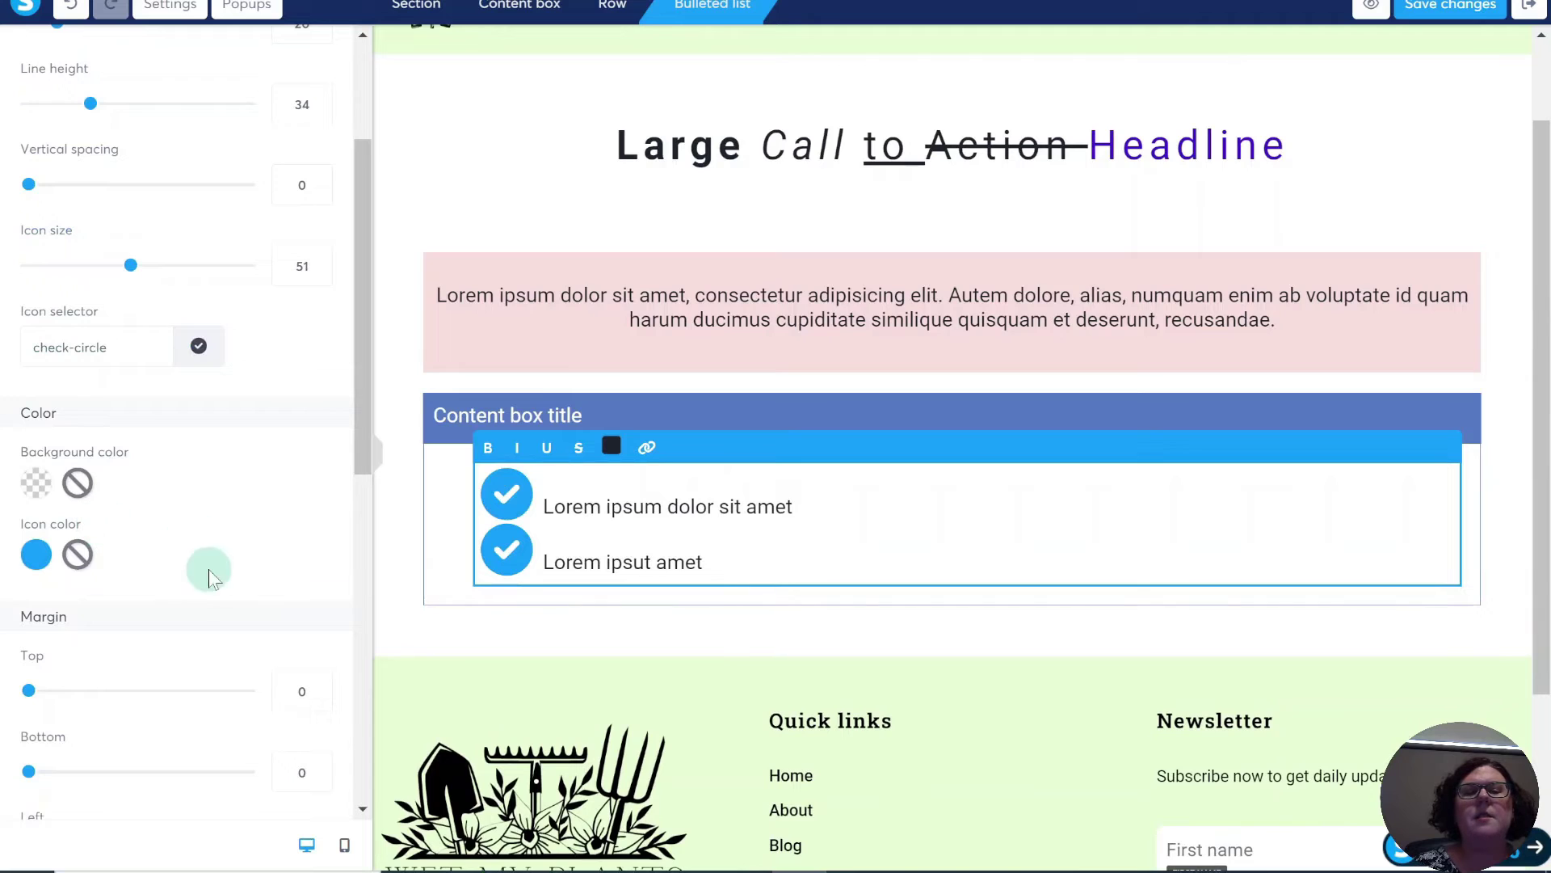
click(127, 349)
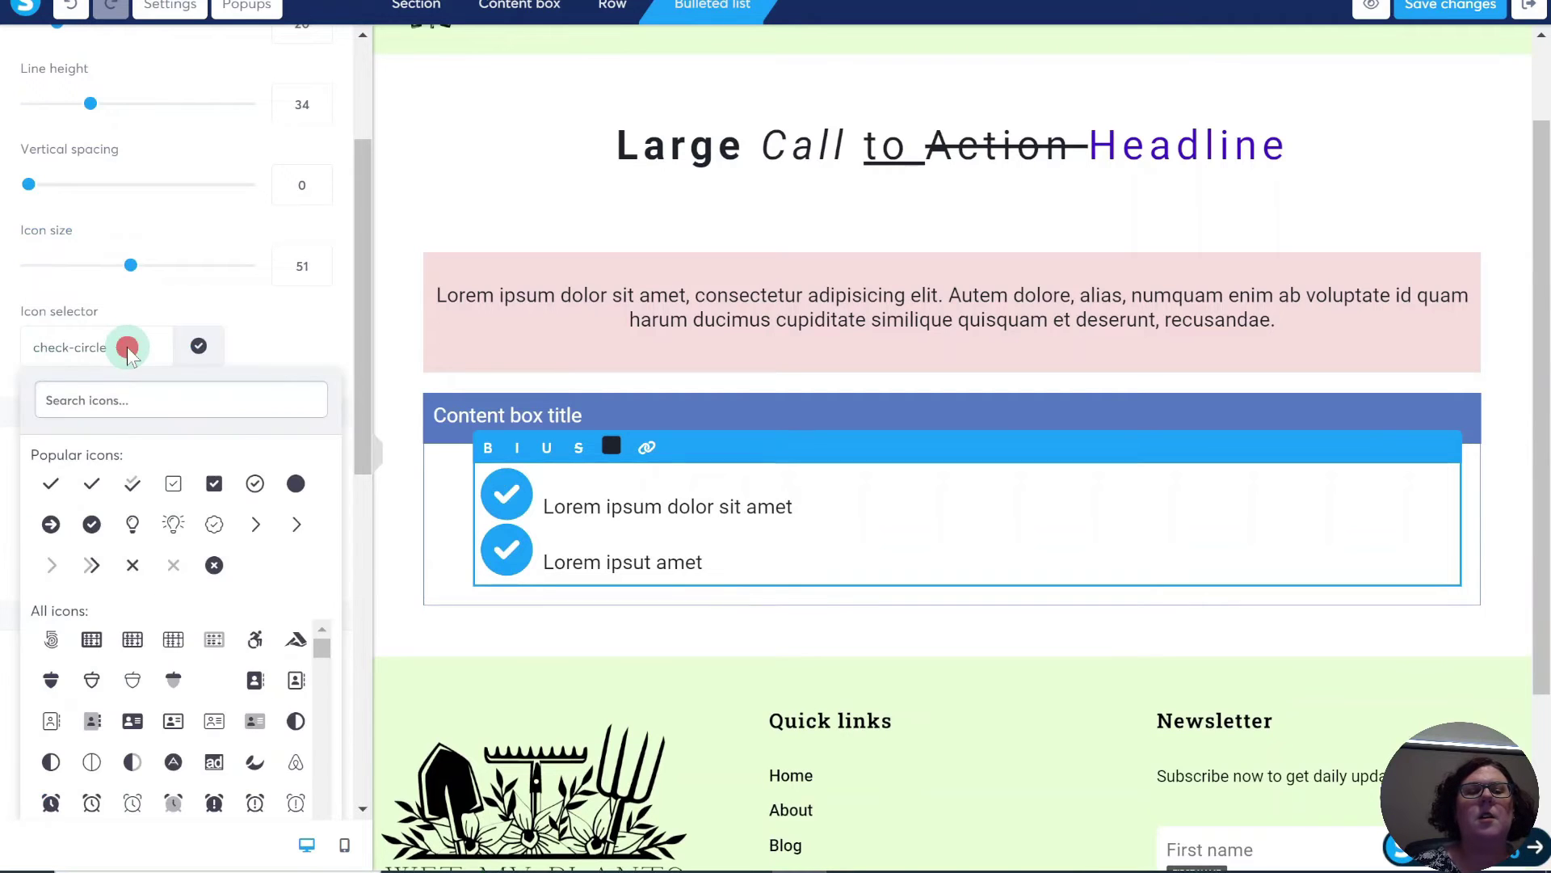
click(214, 565)
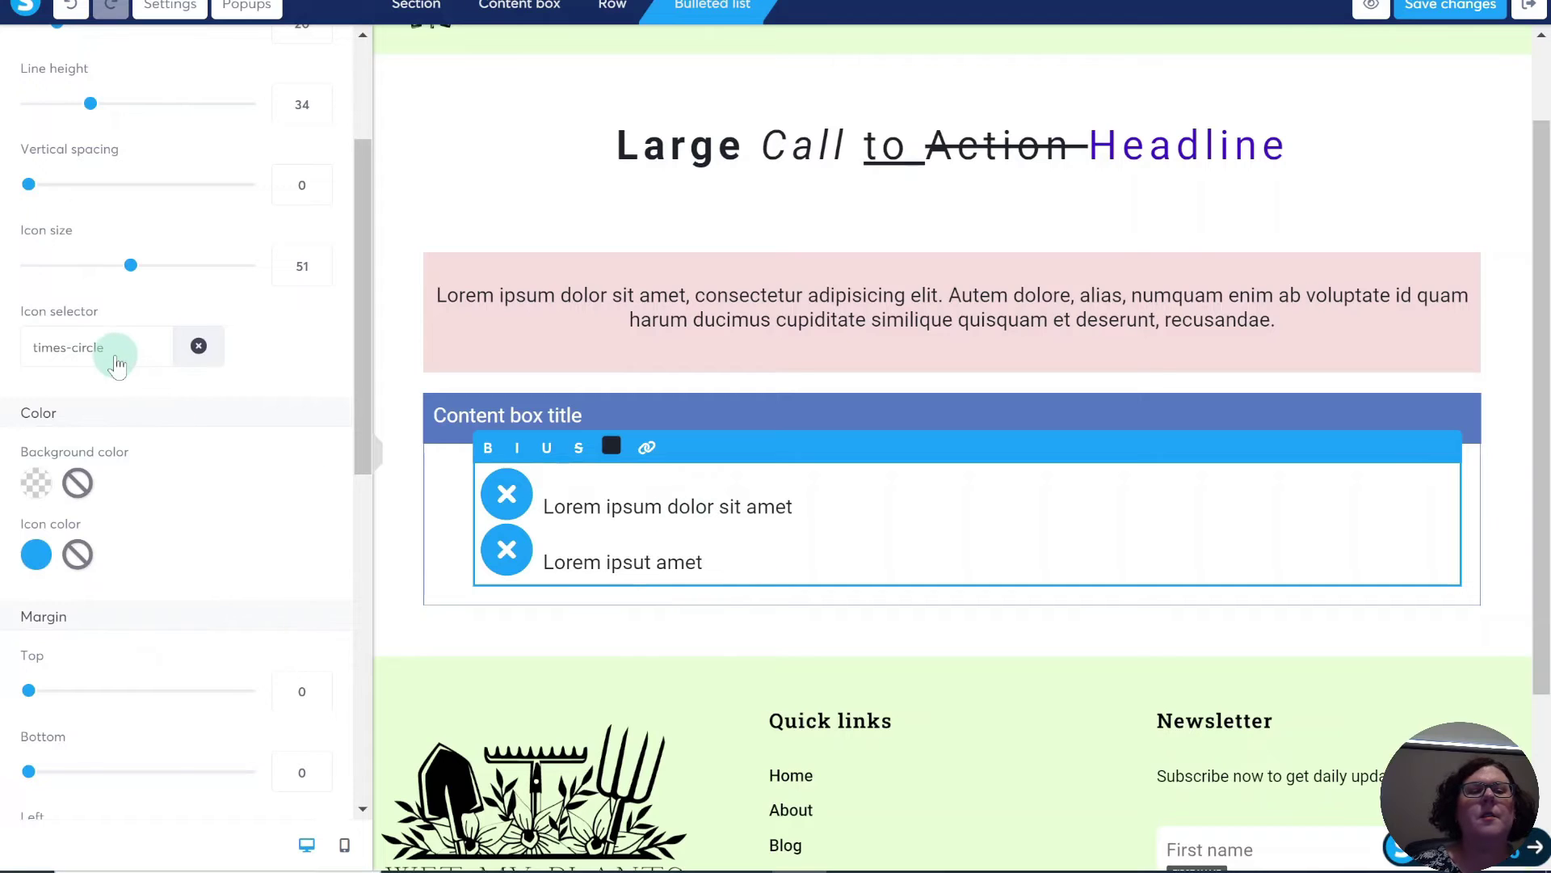
click(114, 355)
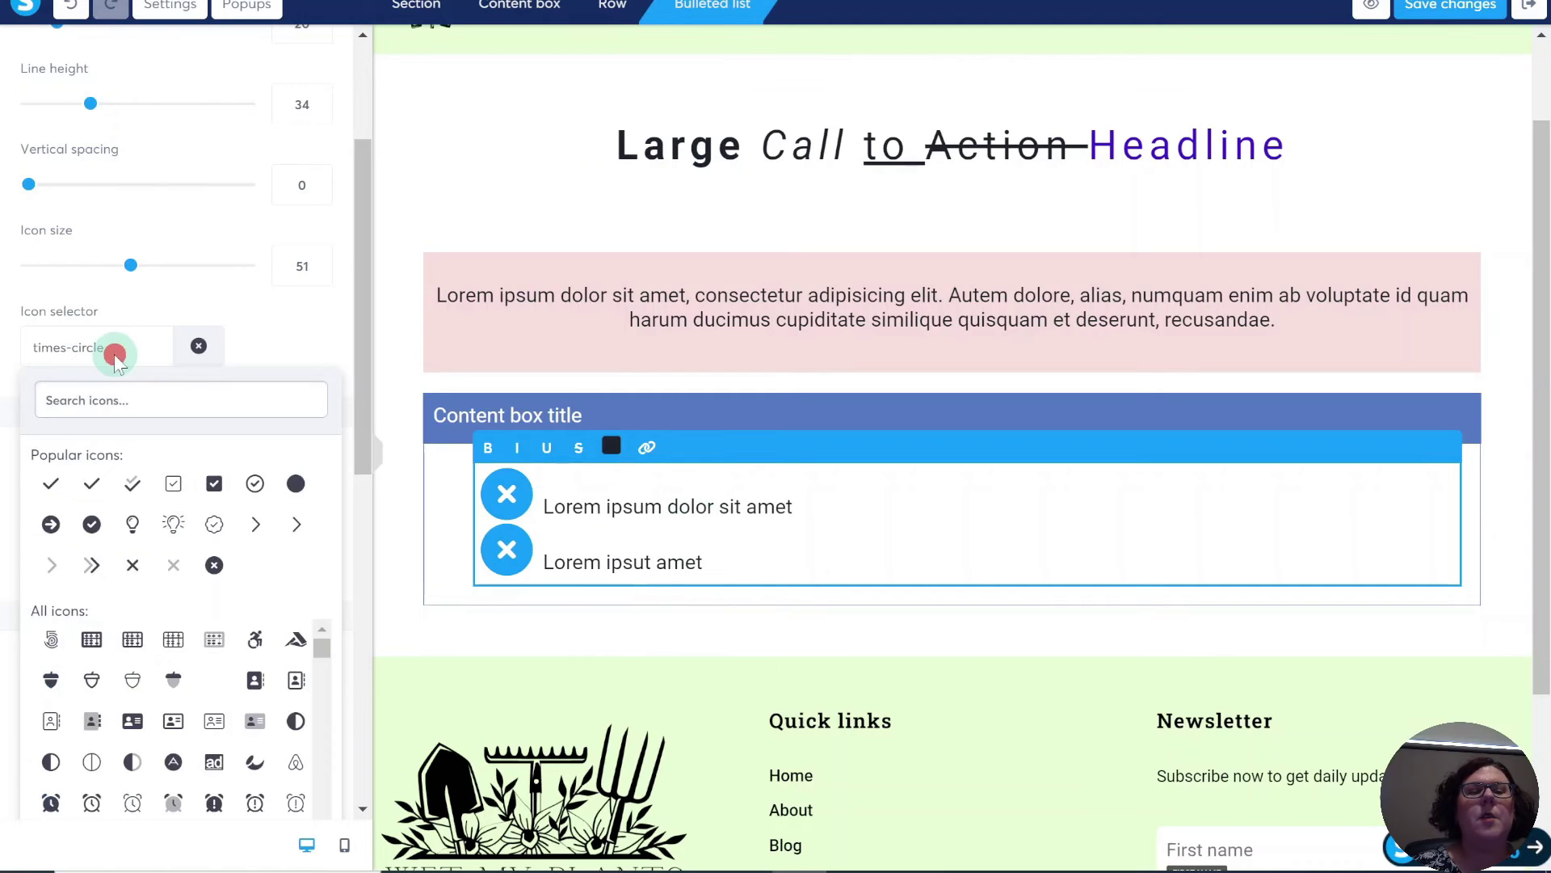
click(173, 523)
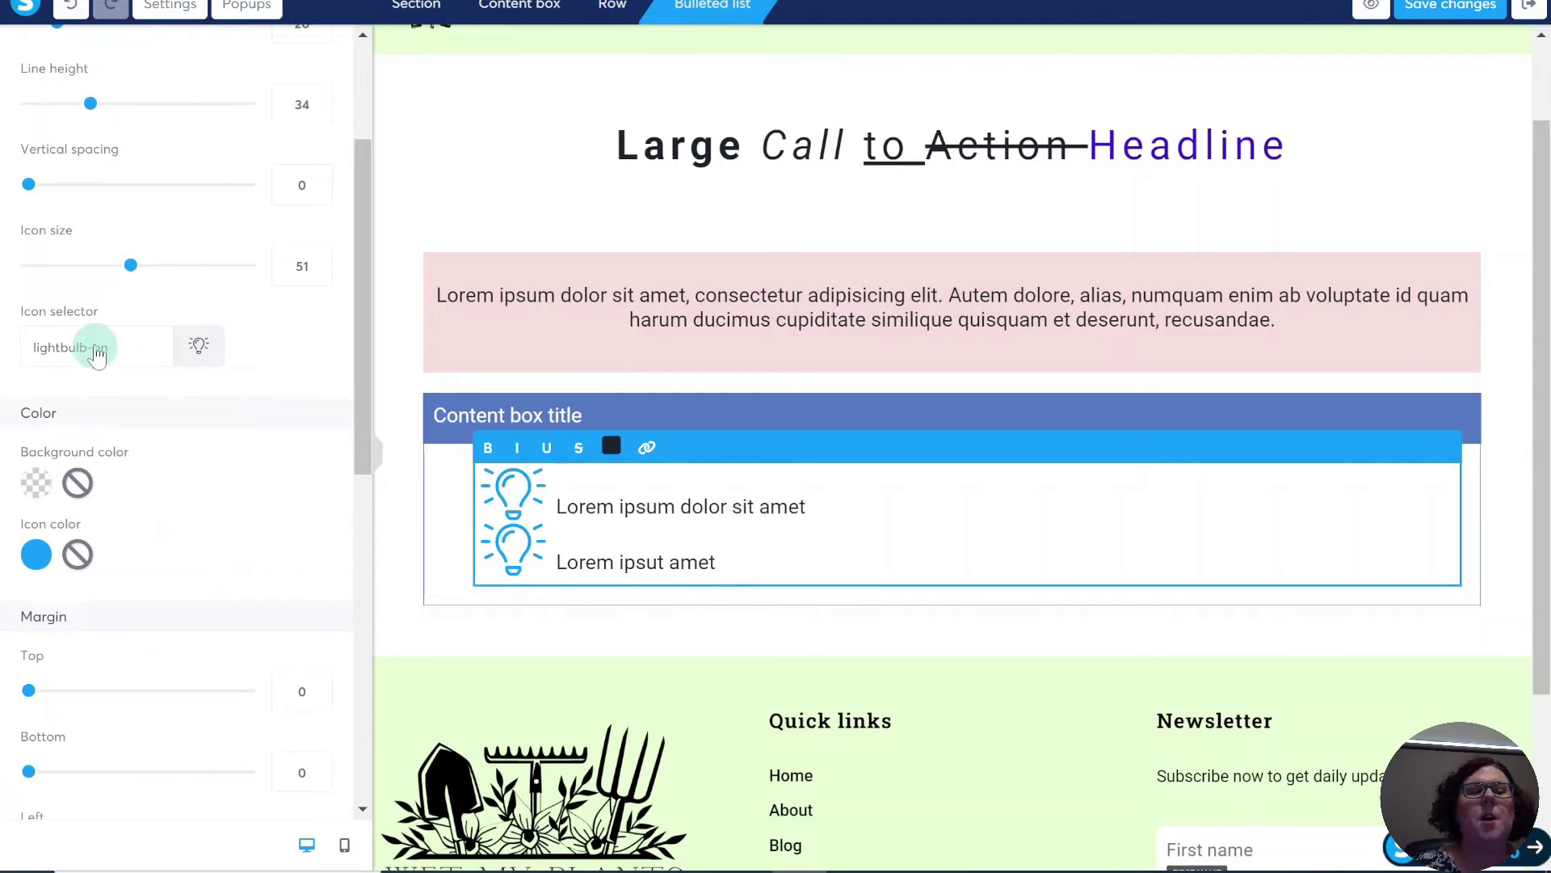
Search the icon library for "tree" and apply the outlined trees icon to the content box's bulleted list.
click(95, 356)
click(112, 353)
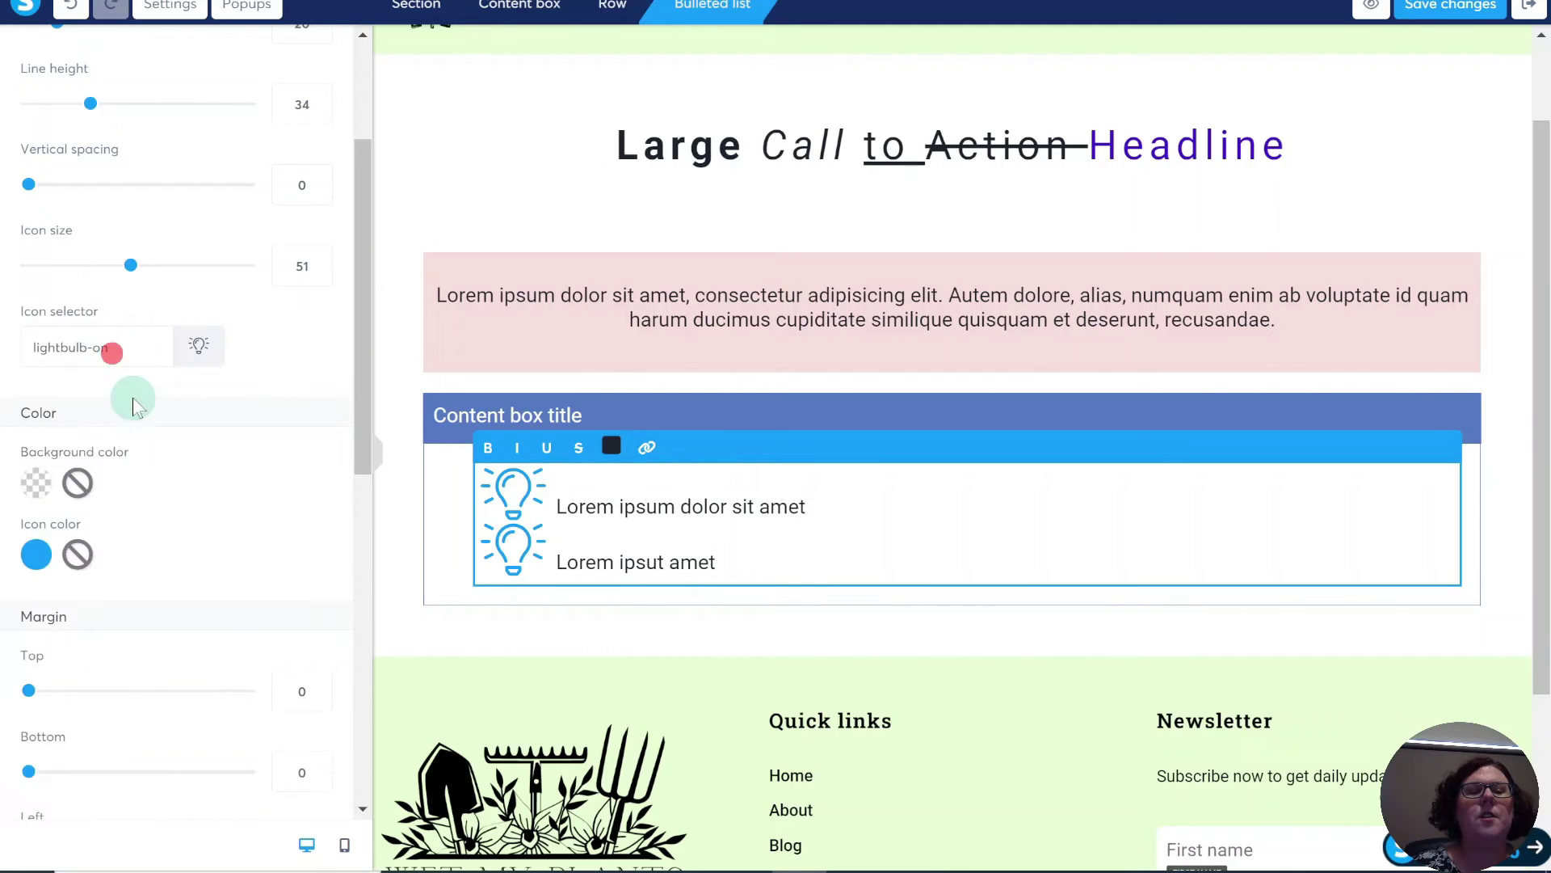
click(95, 355)
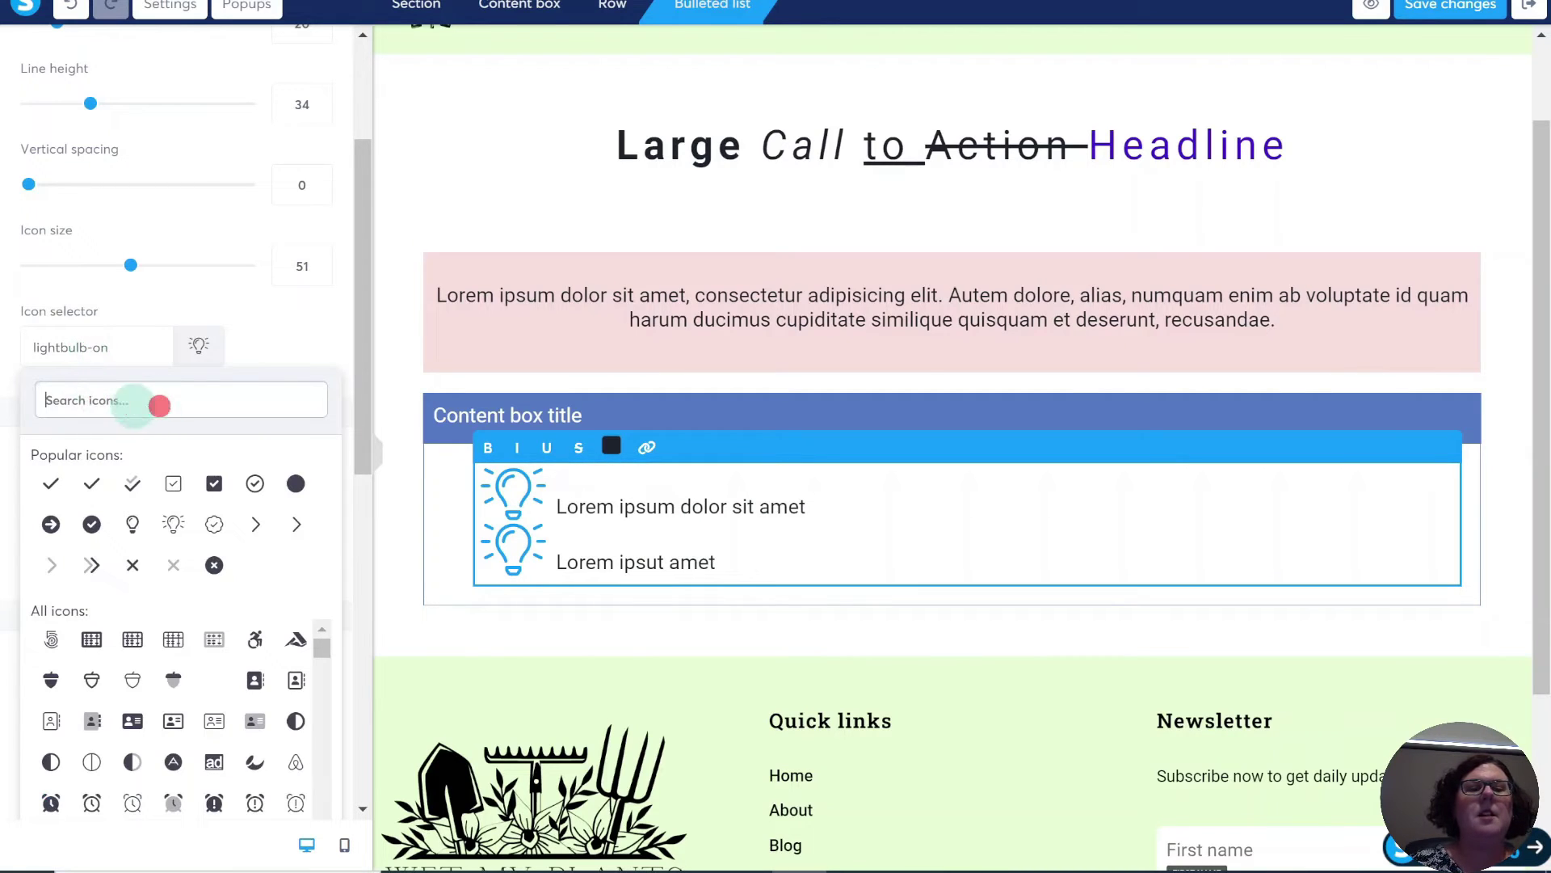
click(71, 400)
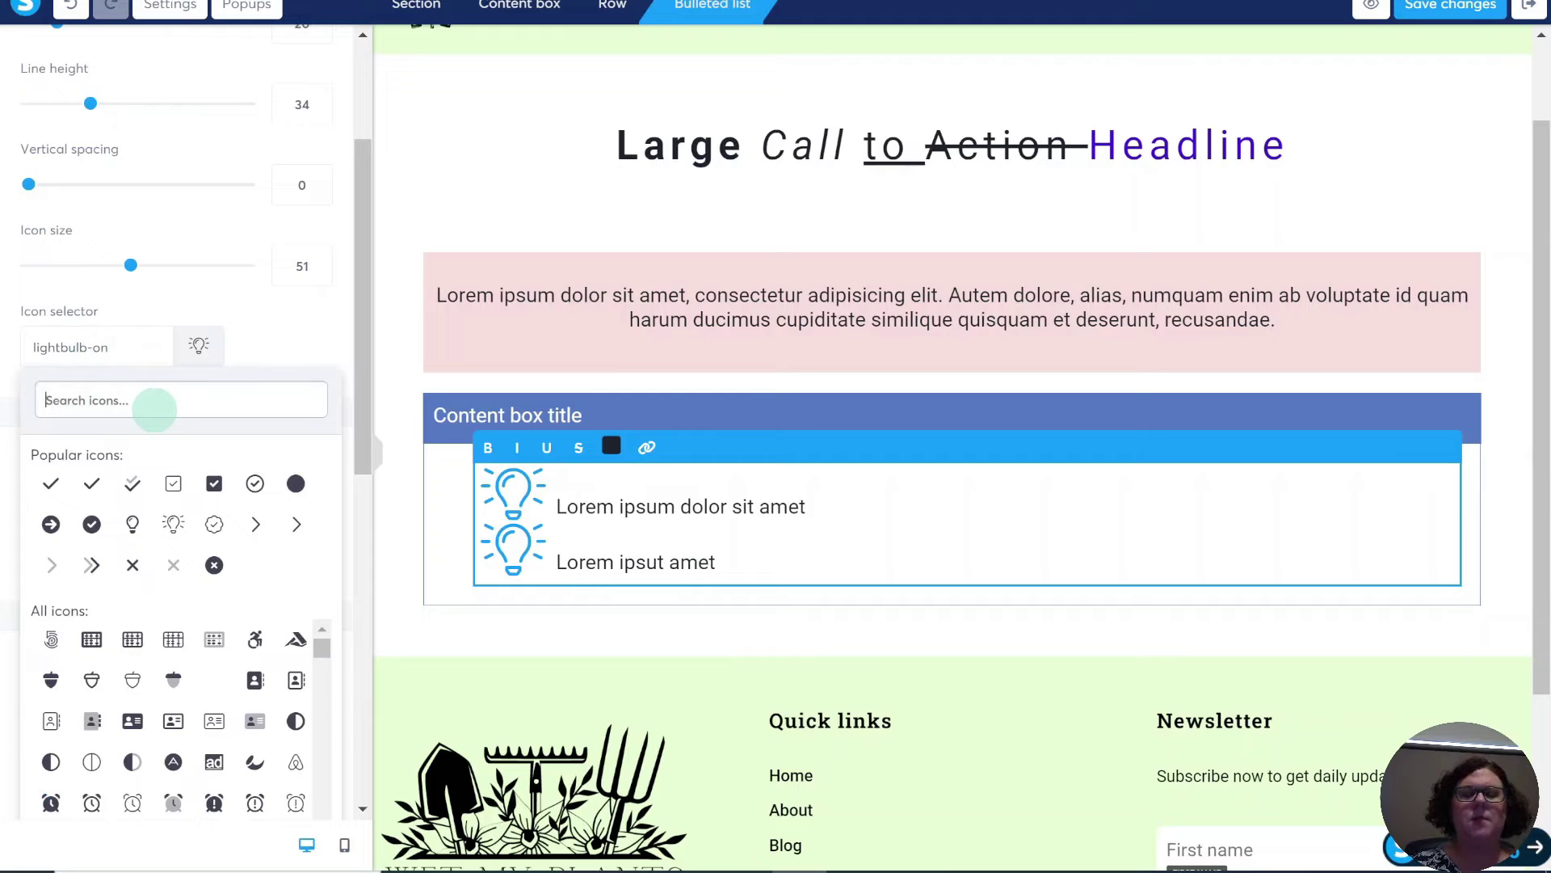
text(tree)
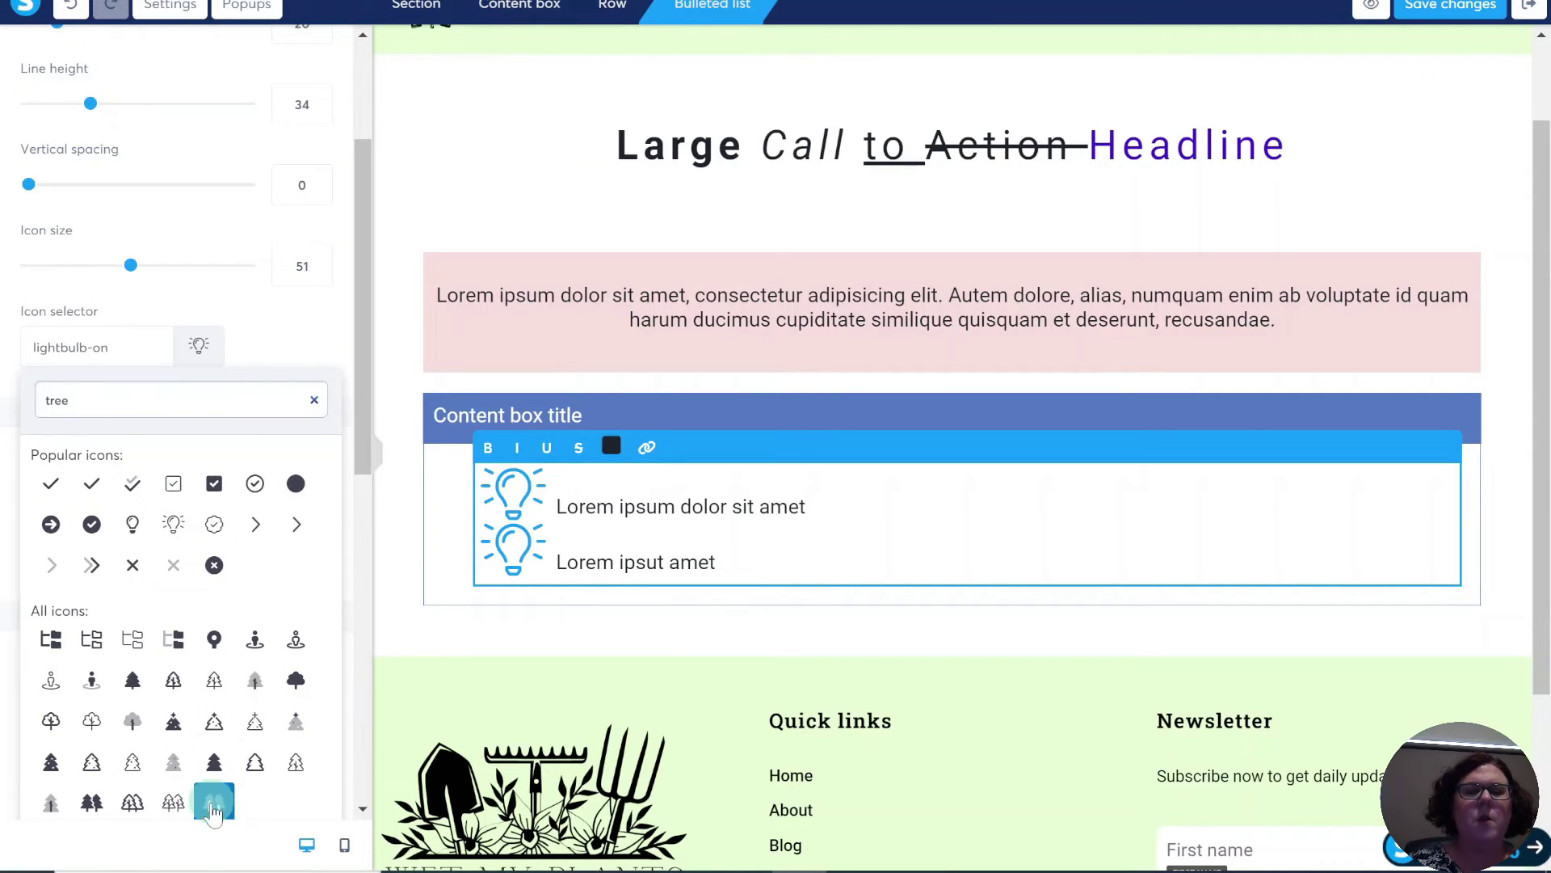
click(178, 804)
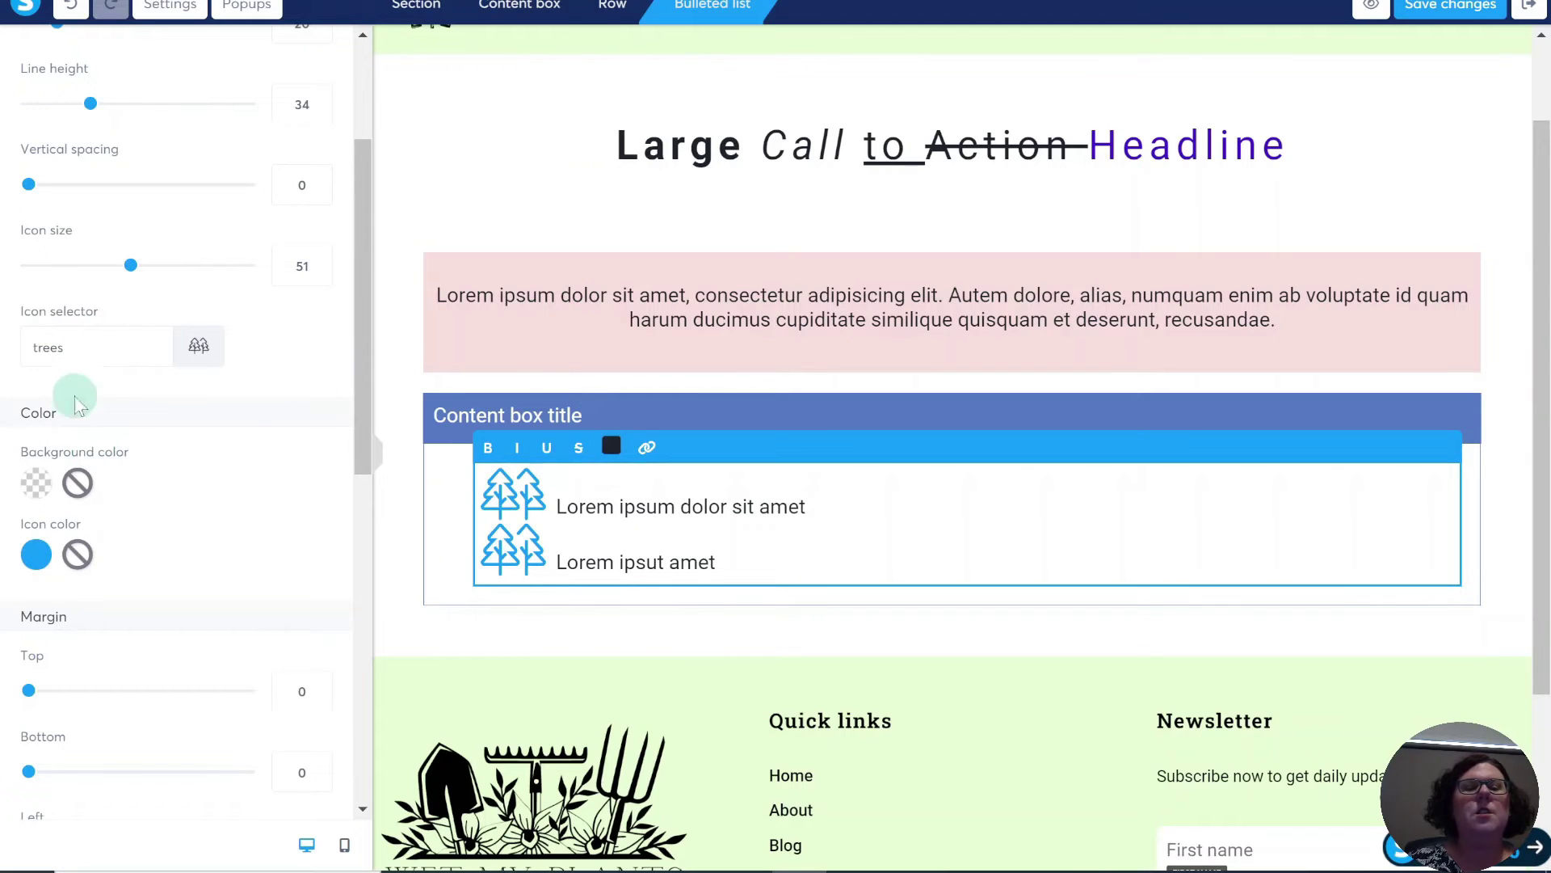
Set the icon colour of the content box's bulleted list to the saved purple 4415C7.
scroll(205, 492, down, 2)
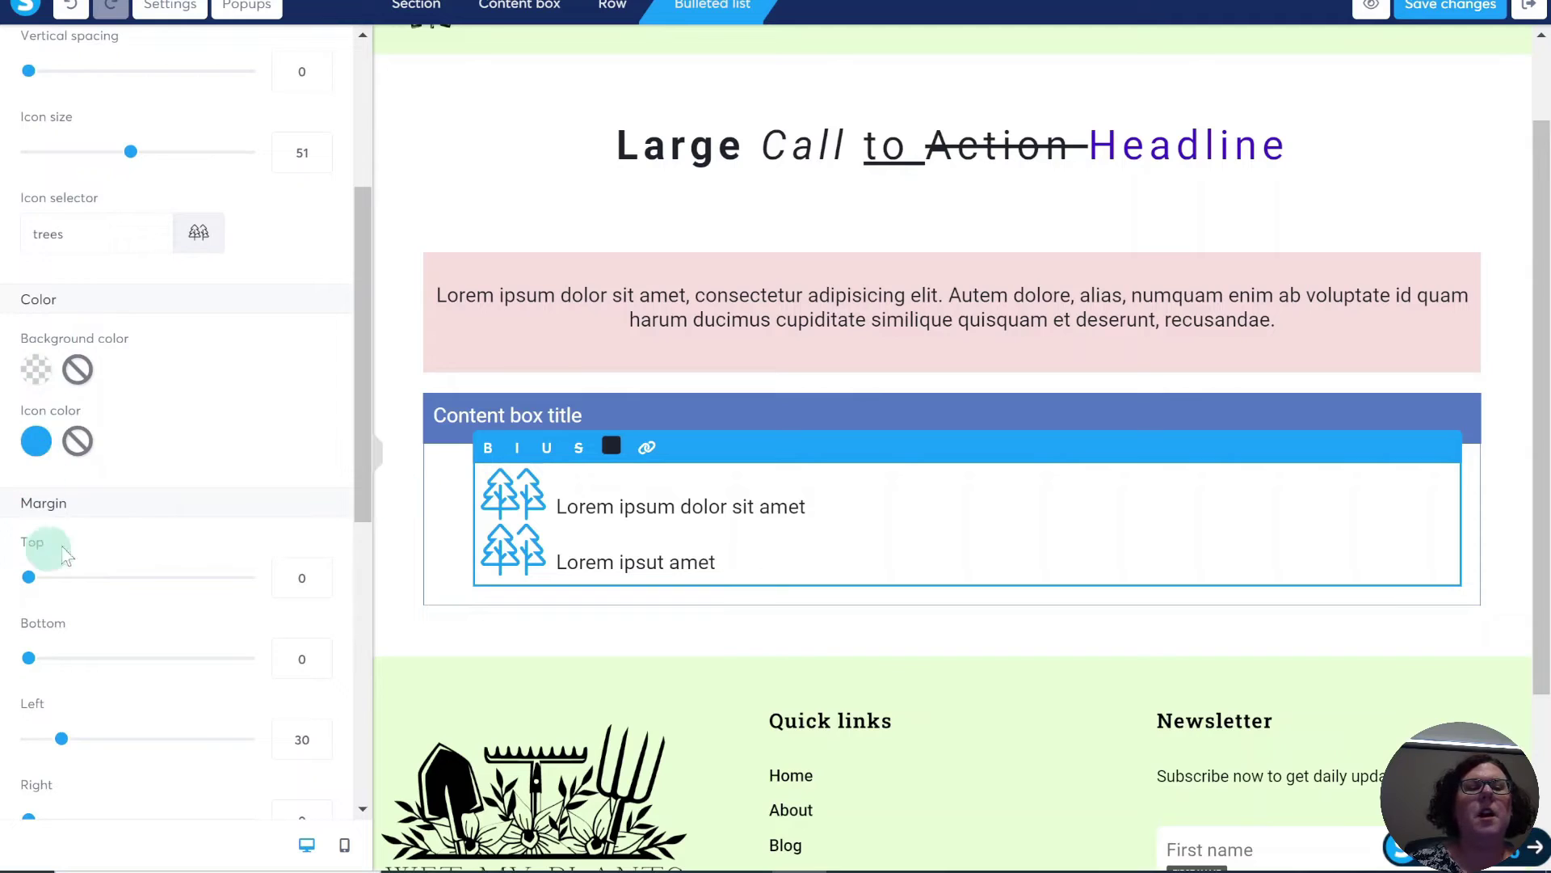
click(35, 441)
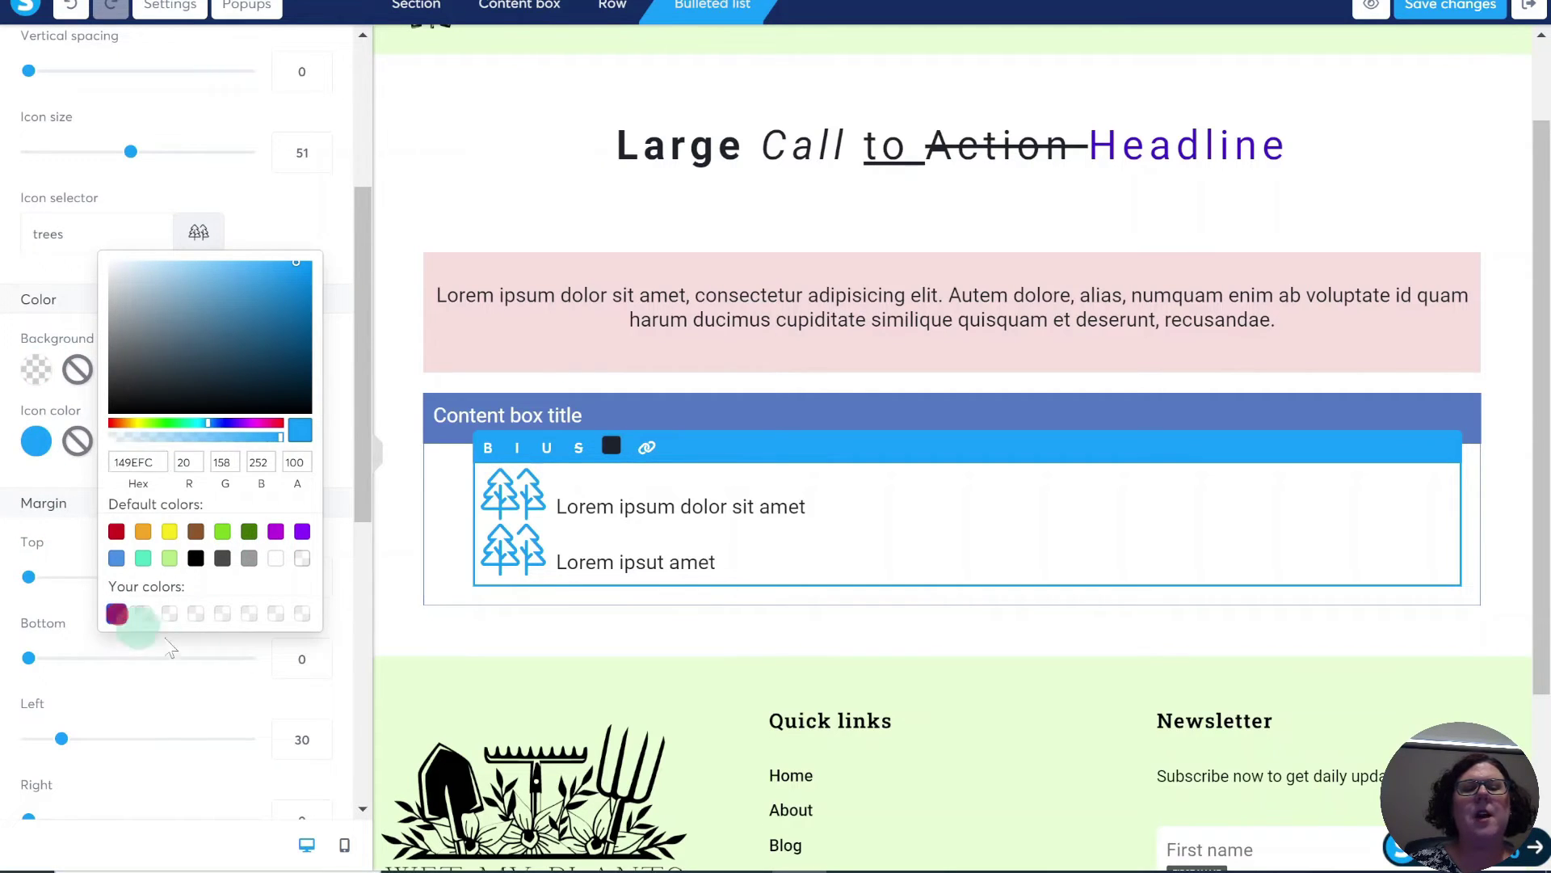
click(116, 613)
click(624, 511)
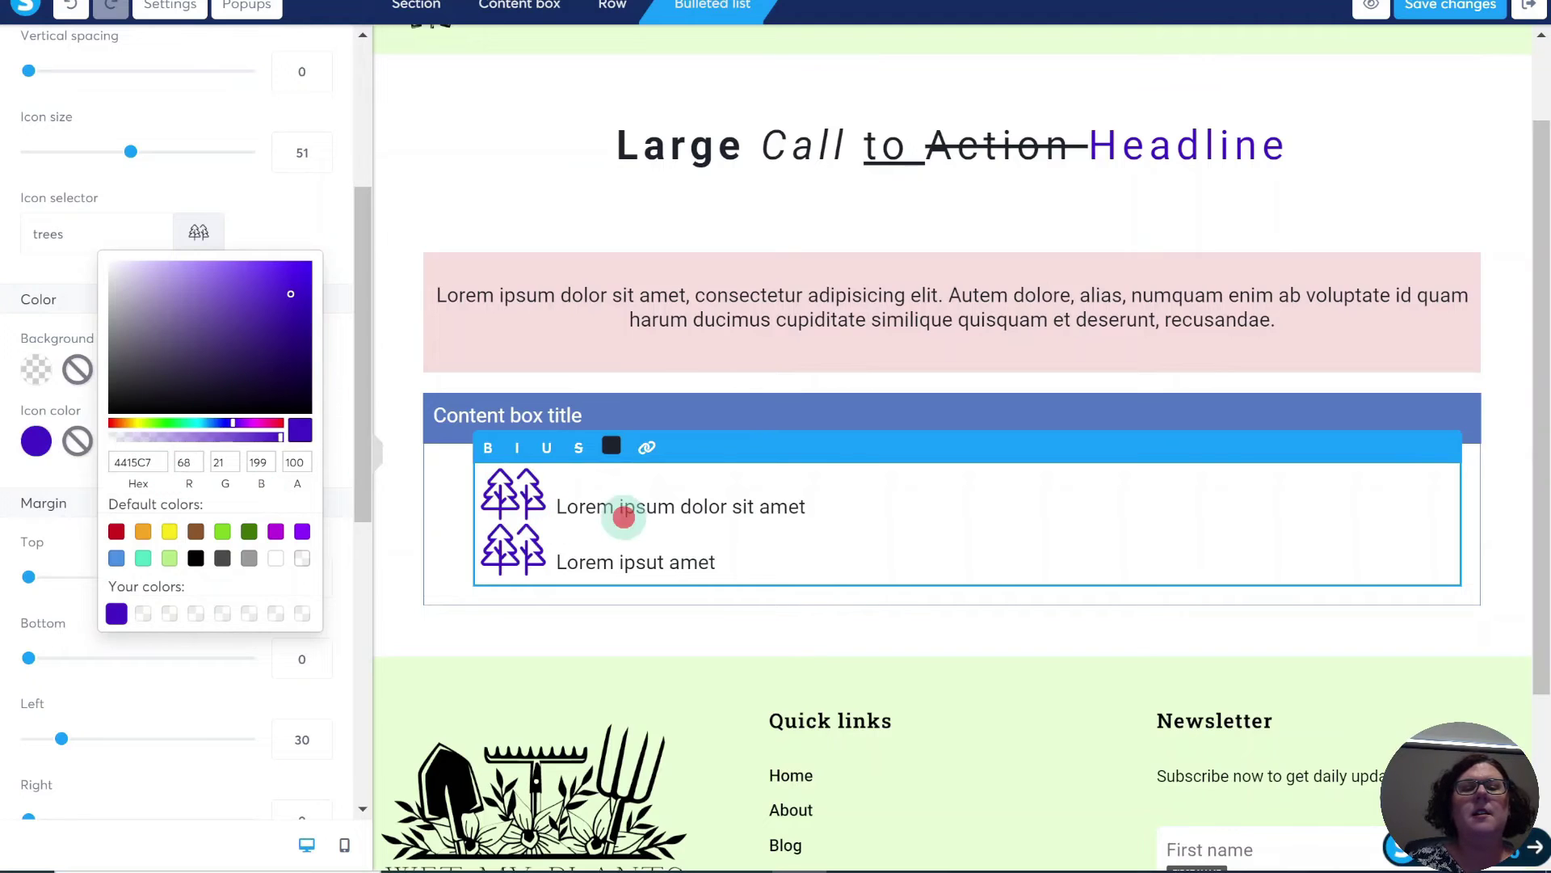
Set the background colour of the content box's bulleted list to the default light green B8E986.
click(34, 367)
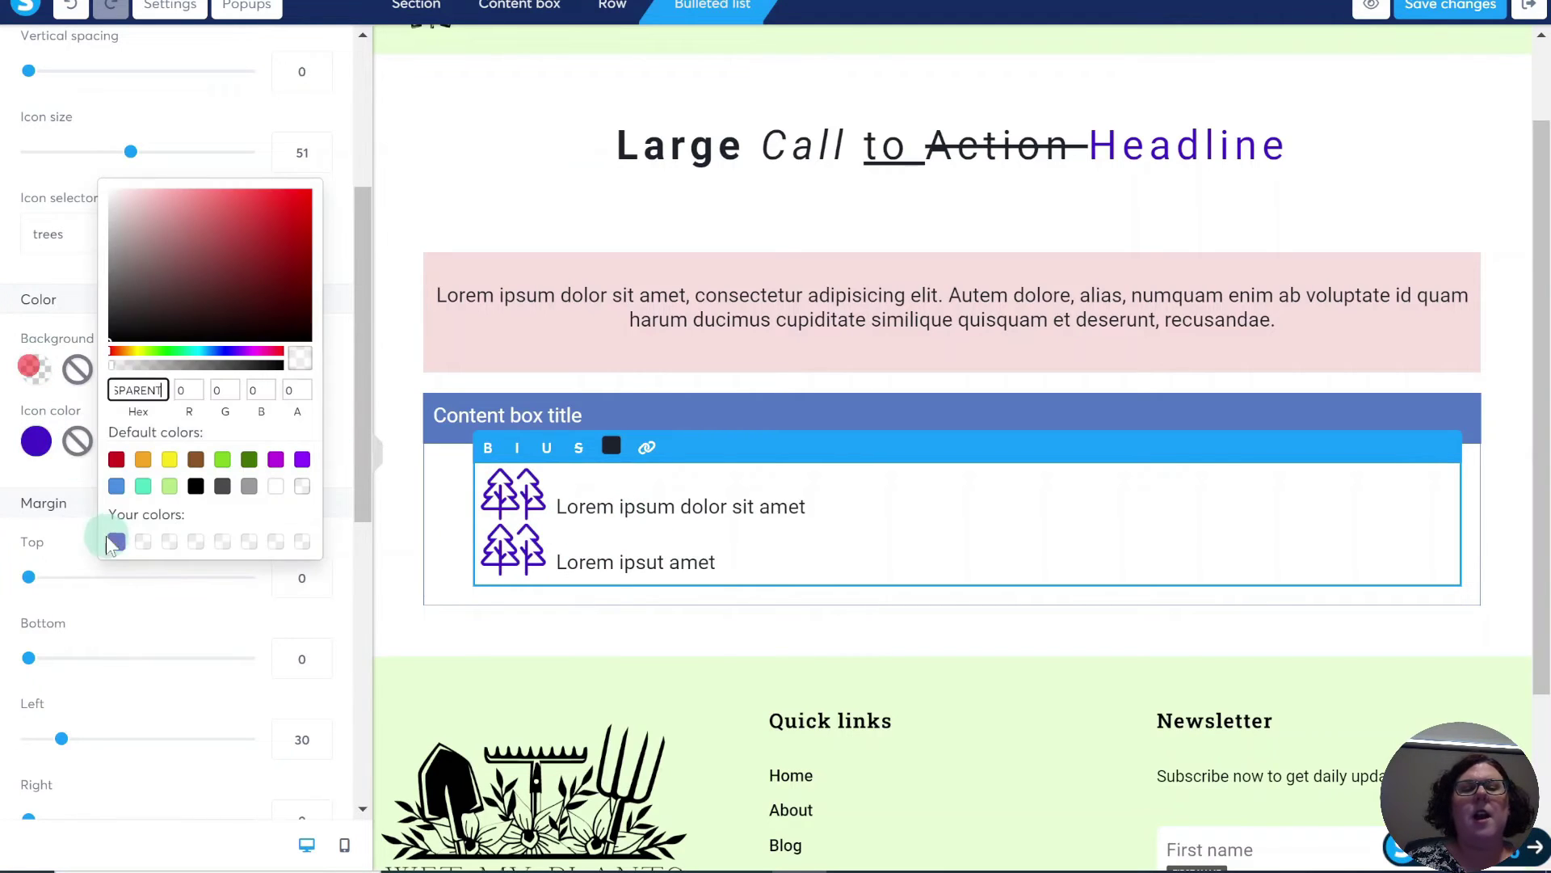
click(173, 488)
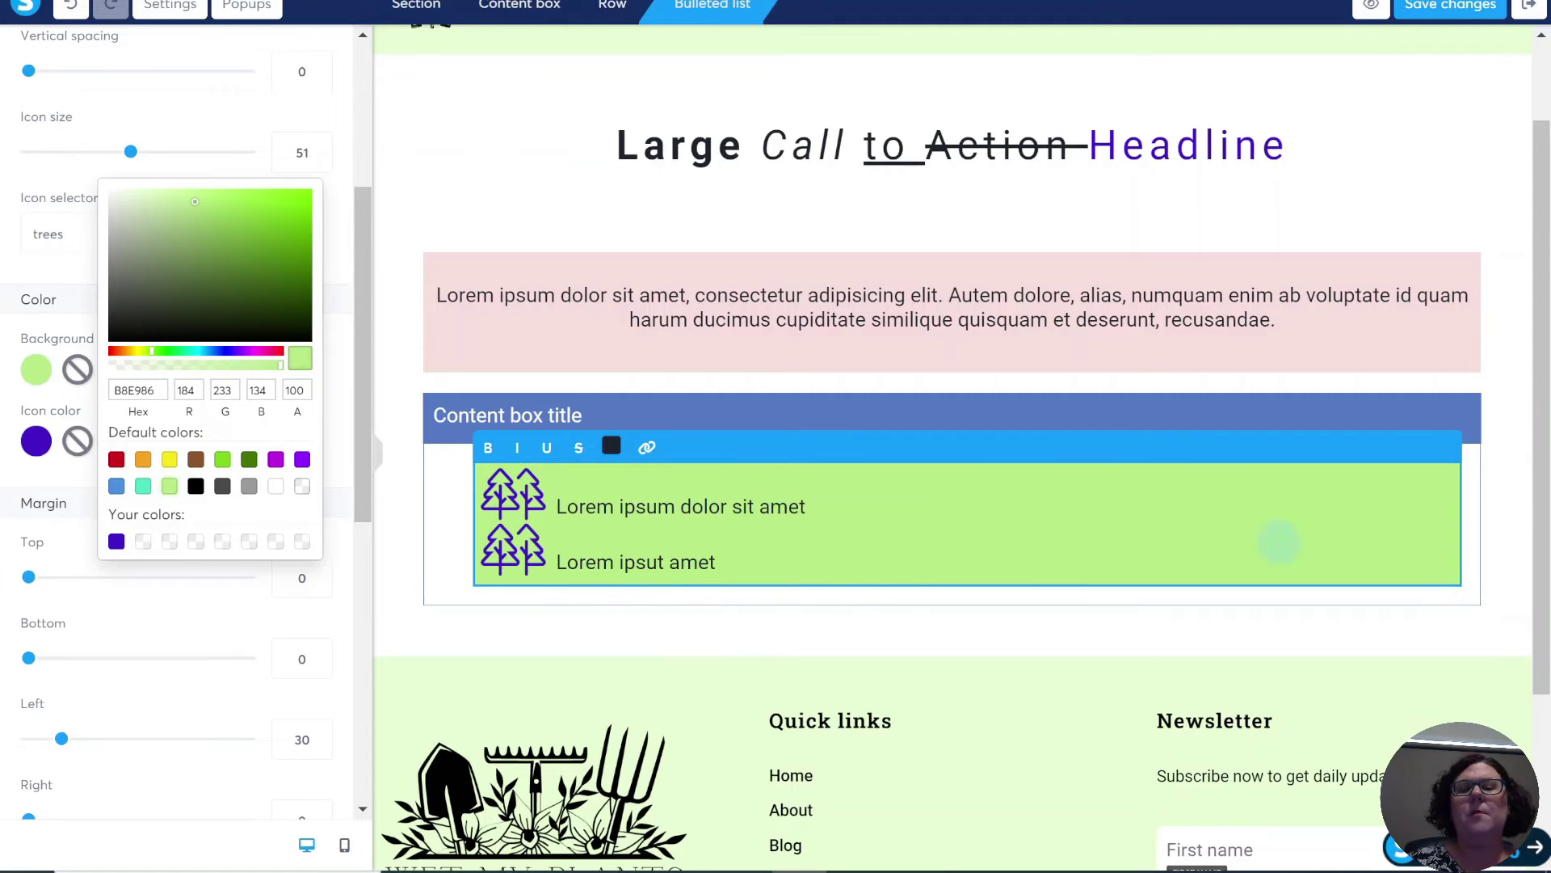
click(451, 532)
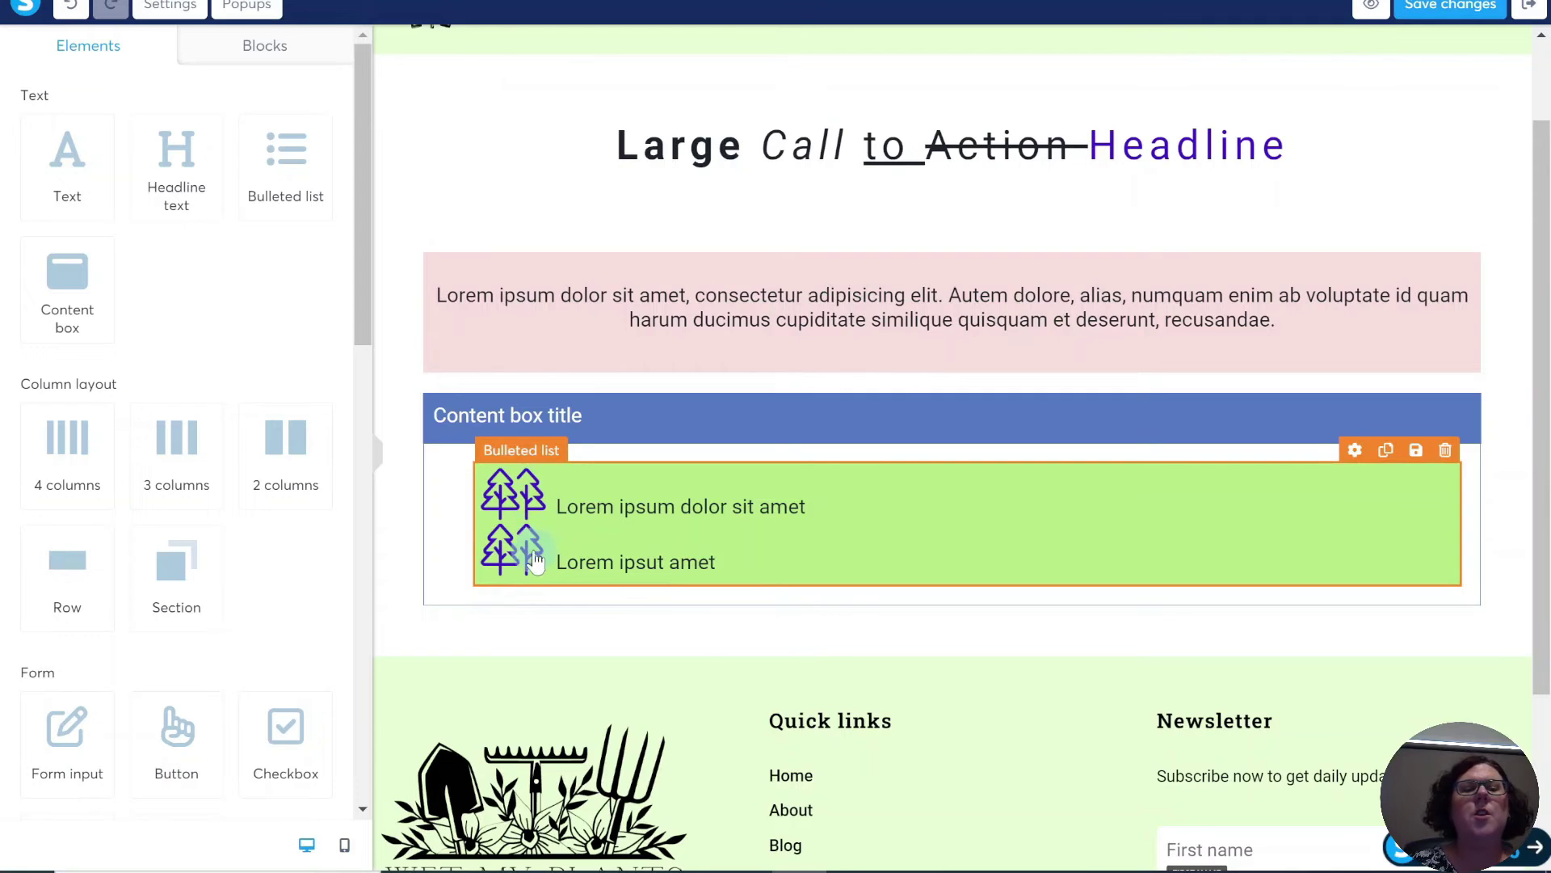
click(595, 525)
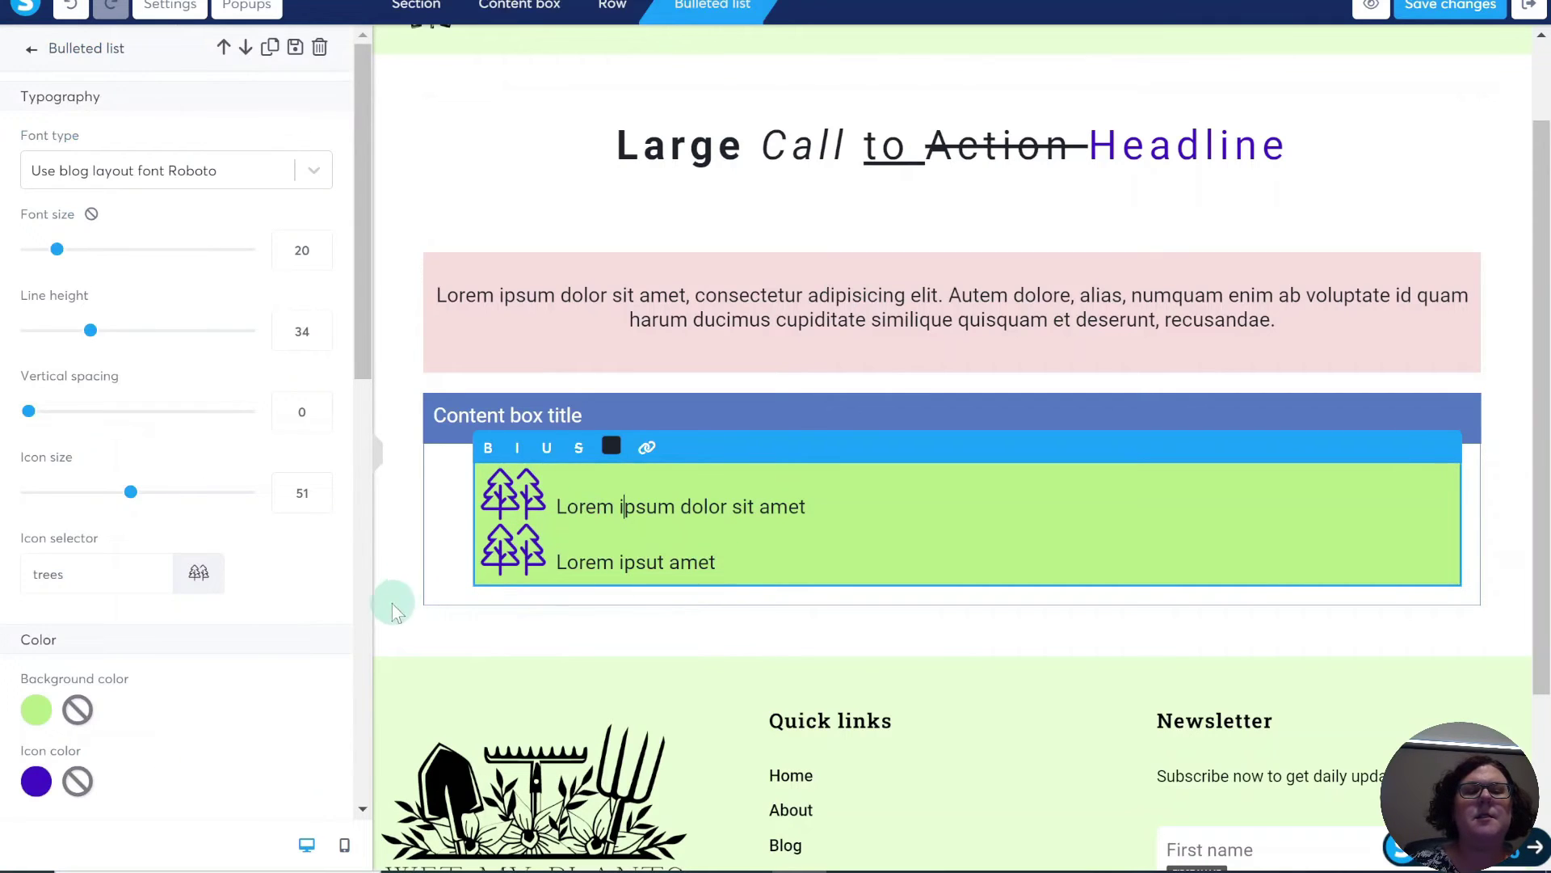
click(402, 635)
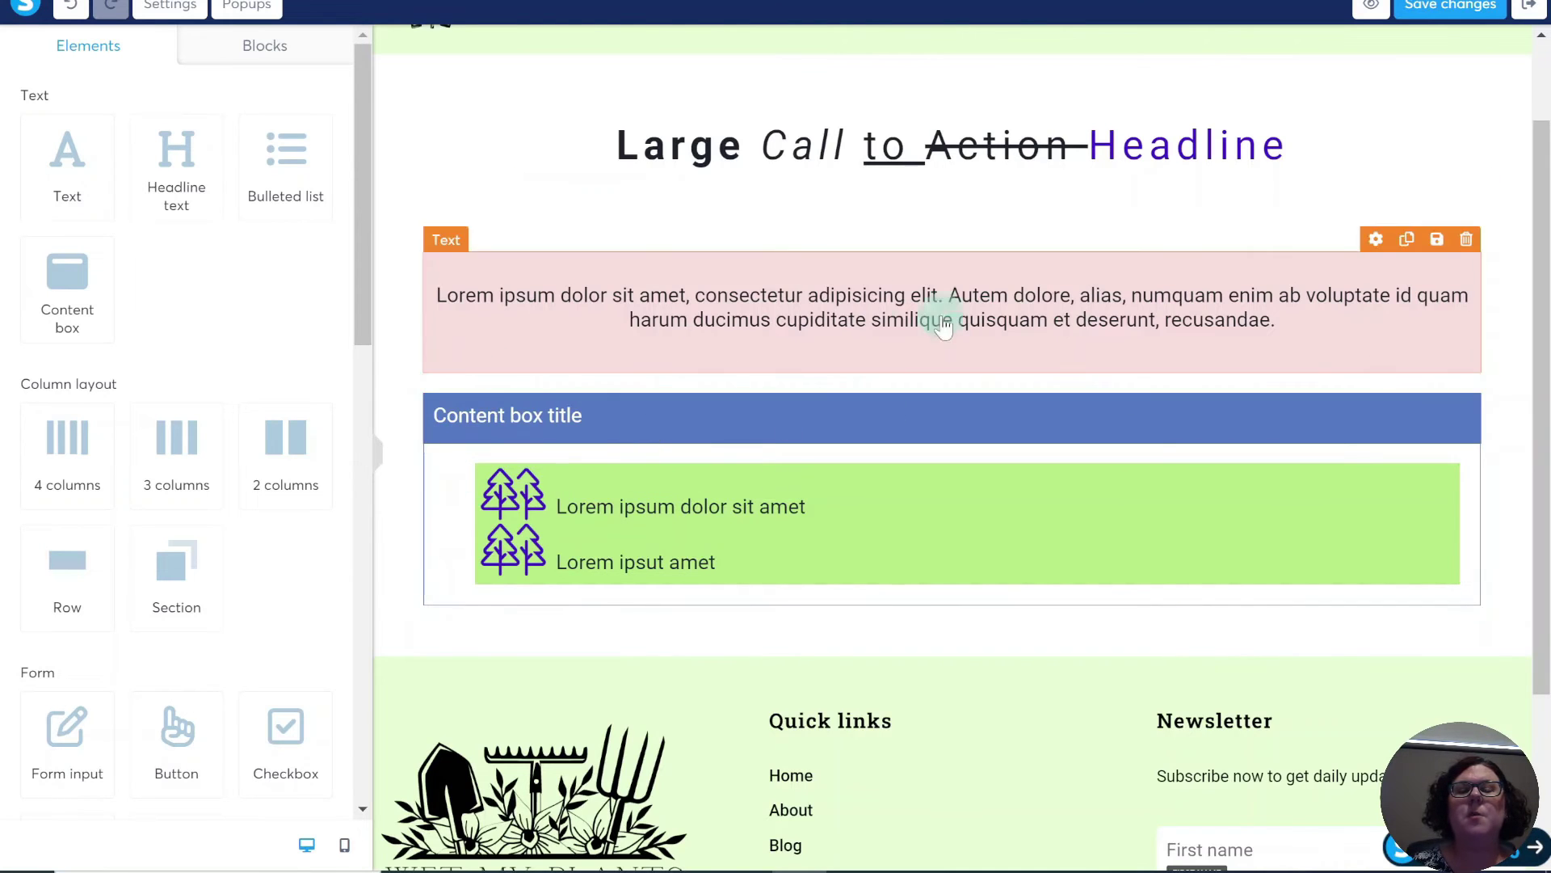
Try hiding the content box's header and switch its visibility back on.
click(681, 414)
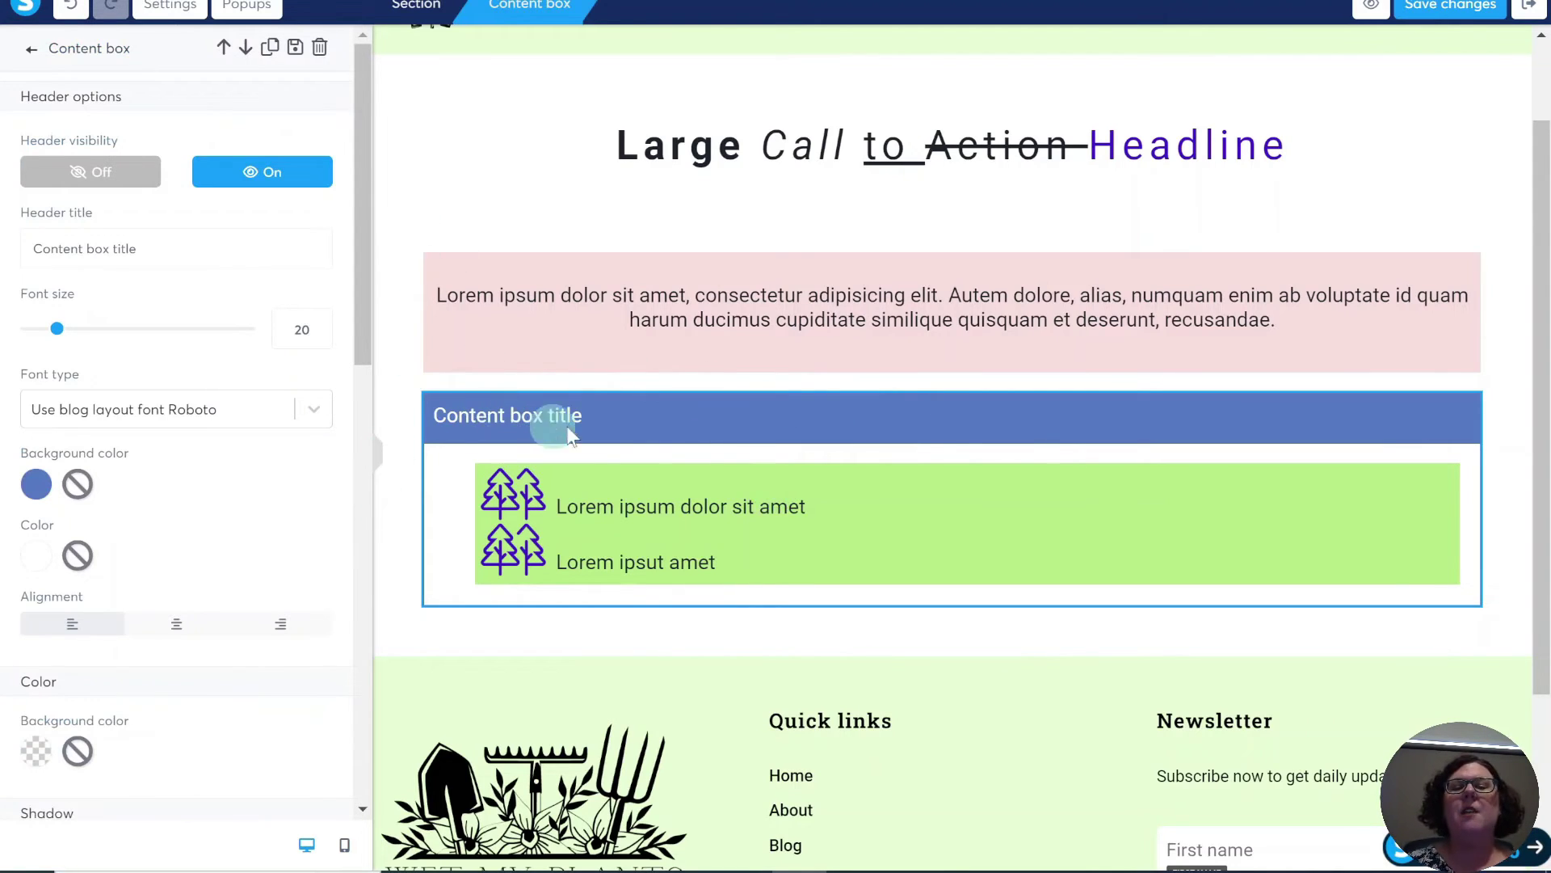
click(97, 174)
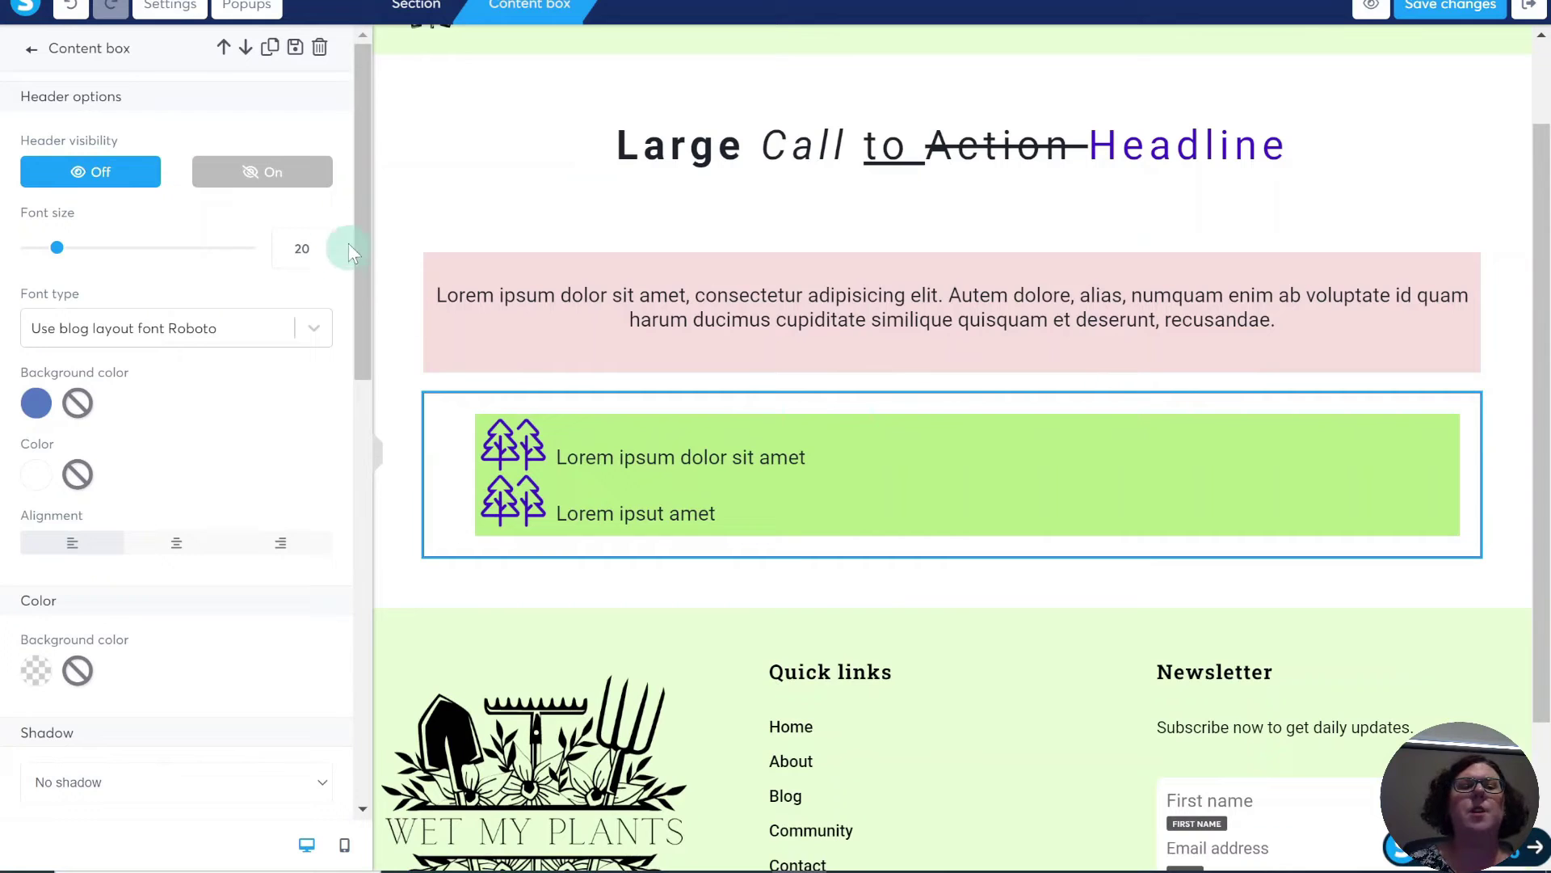
click(273, 180)
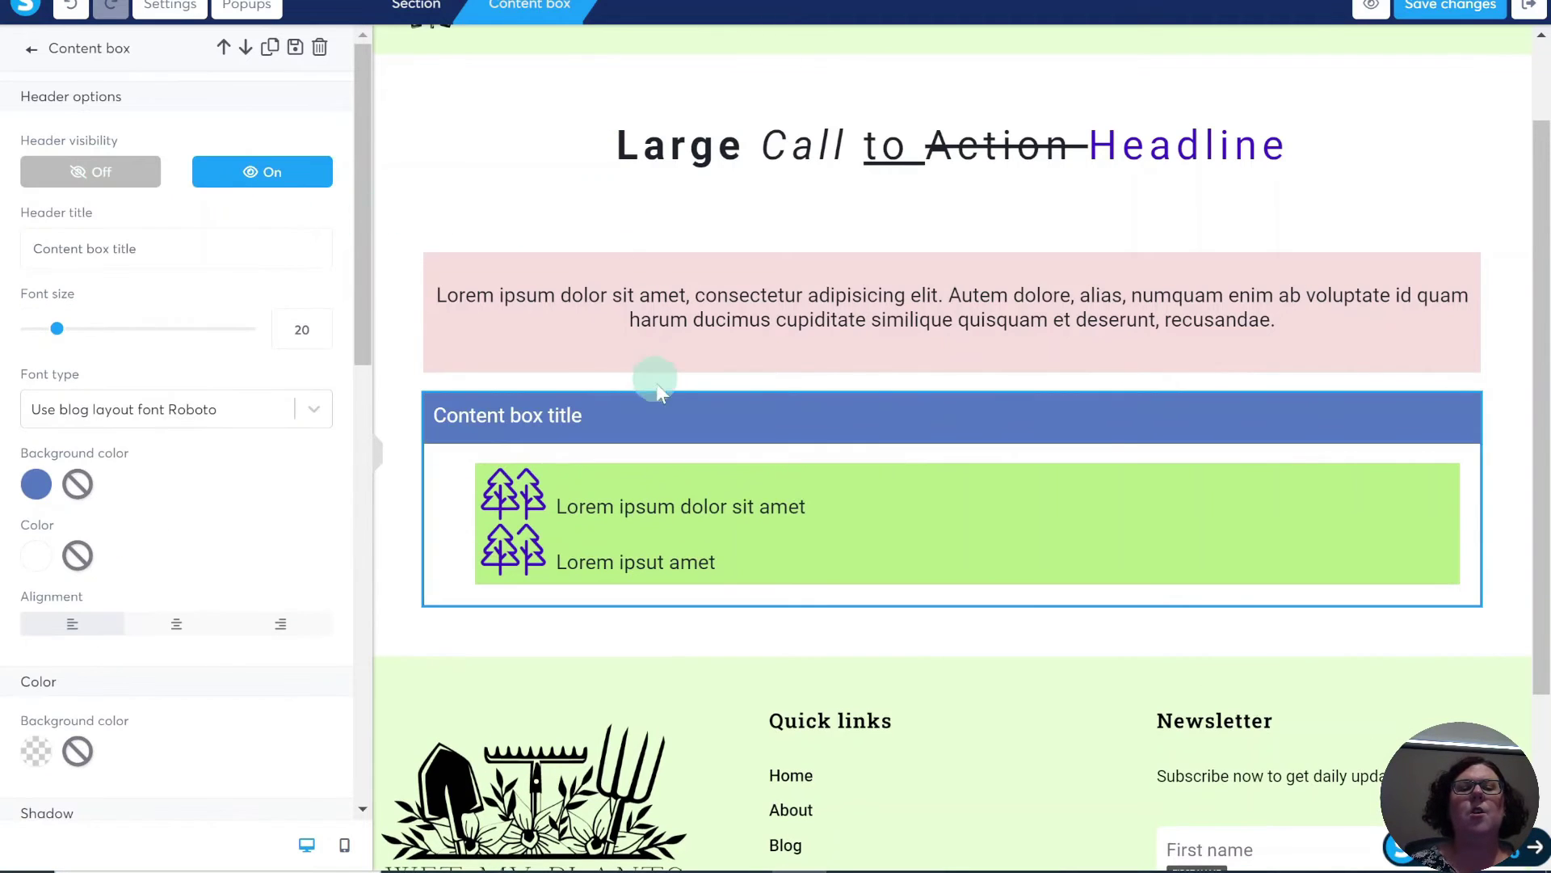
click(697, 421)
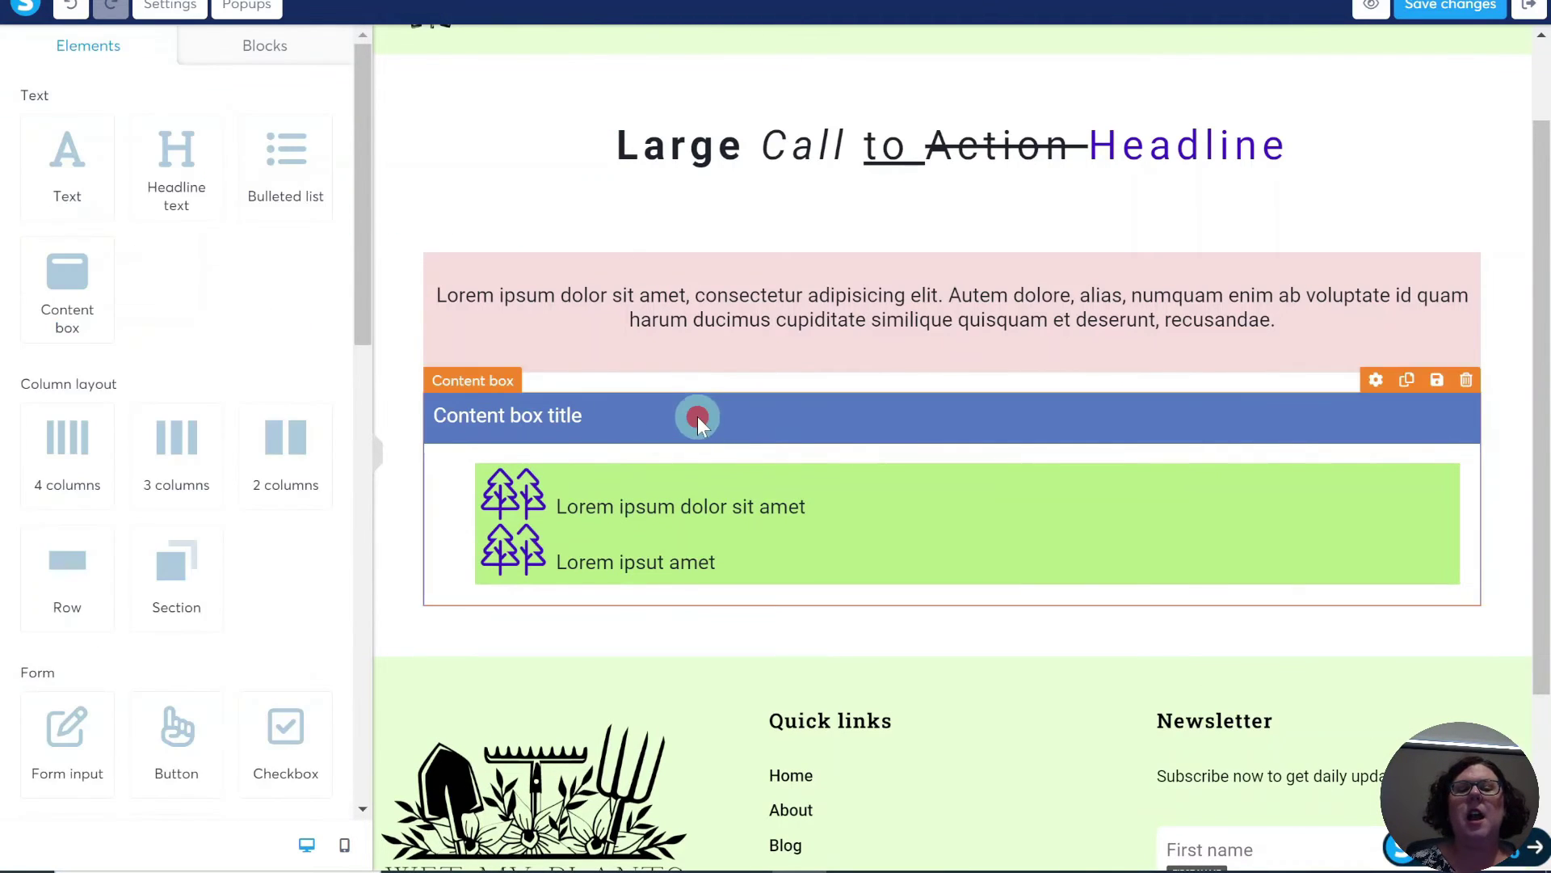
Set the background colour of the content box's header to the saved purple 4415C7.
click(700, 421)
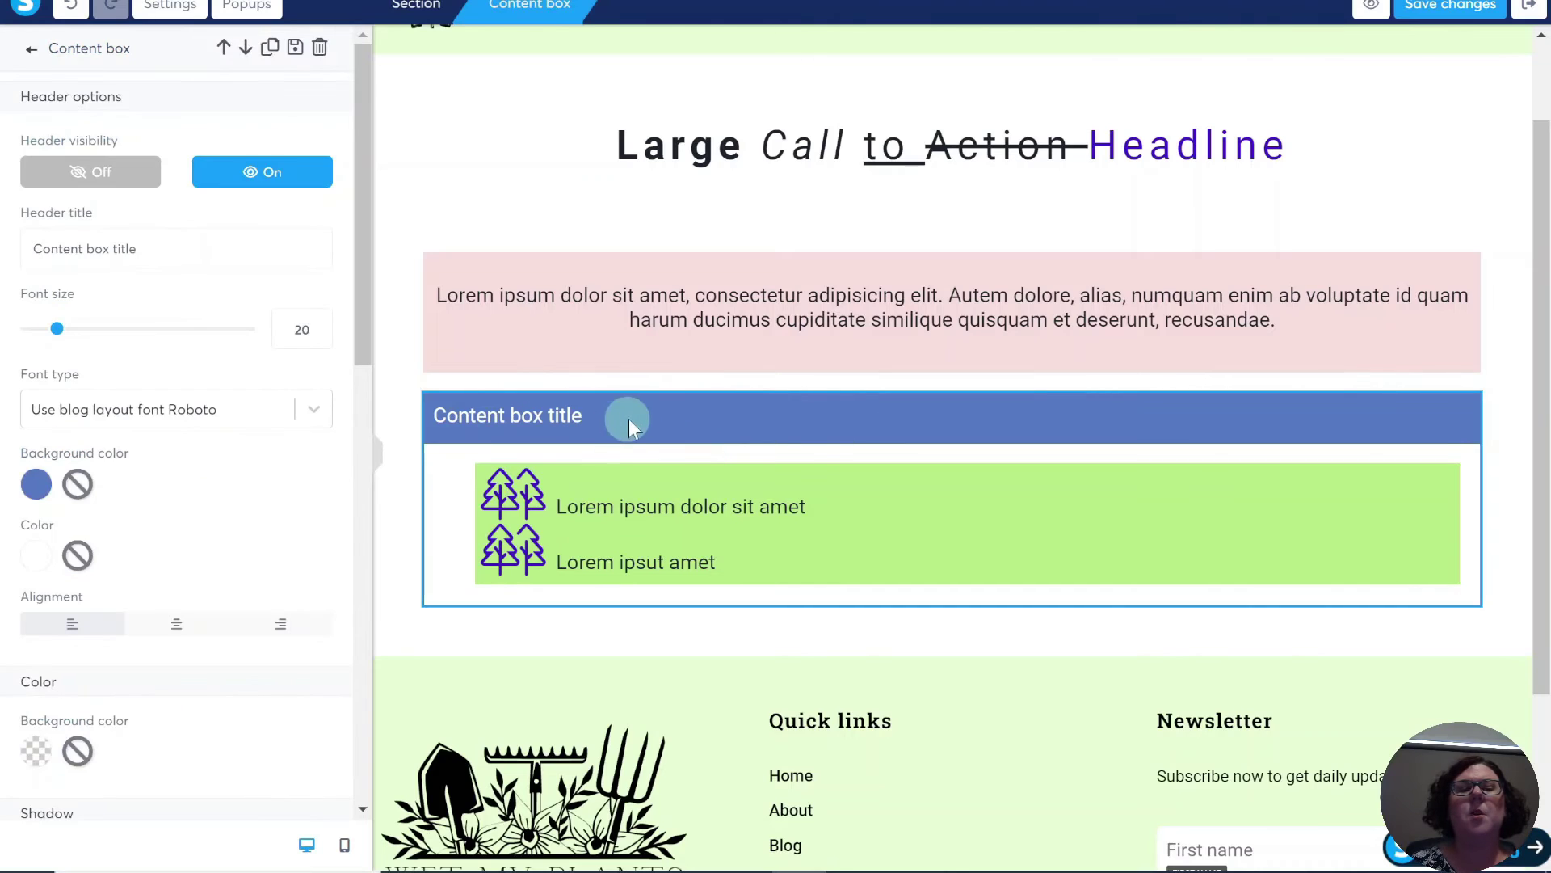
scroll(168, 313, down, 2)
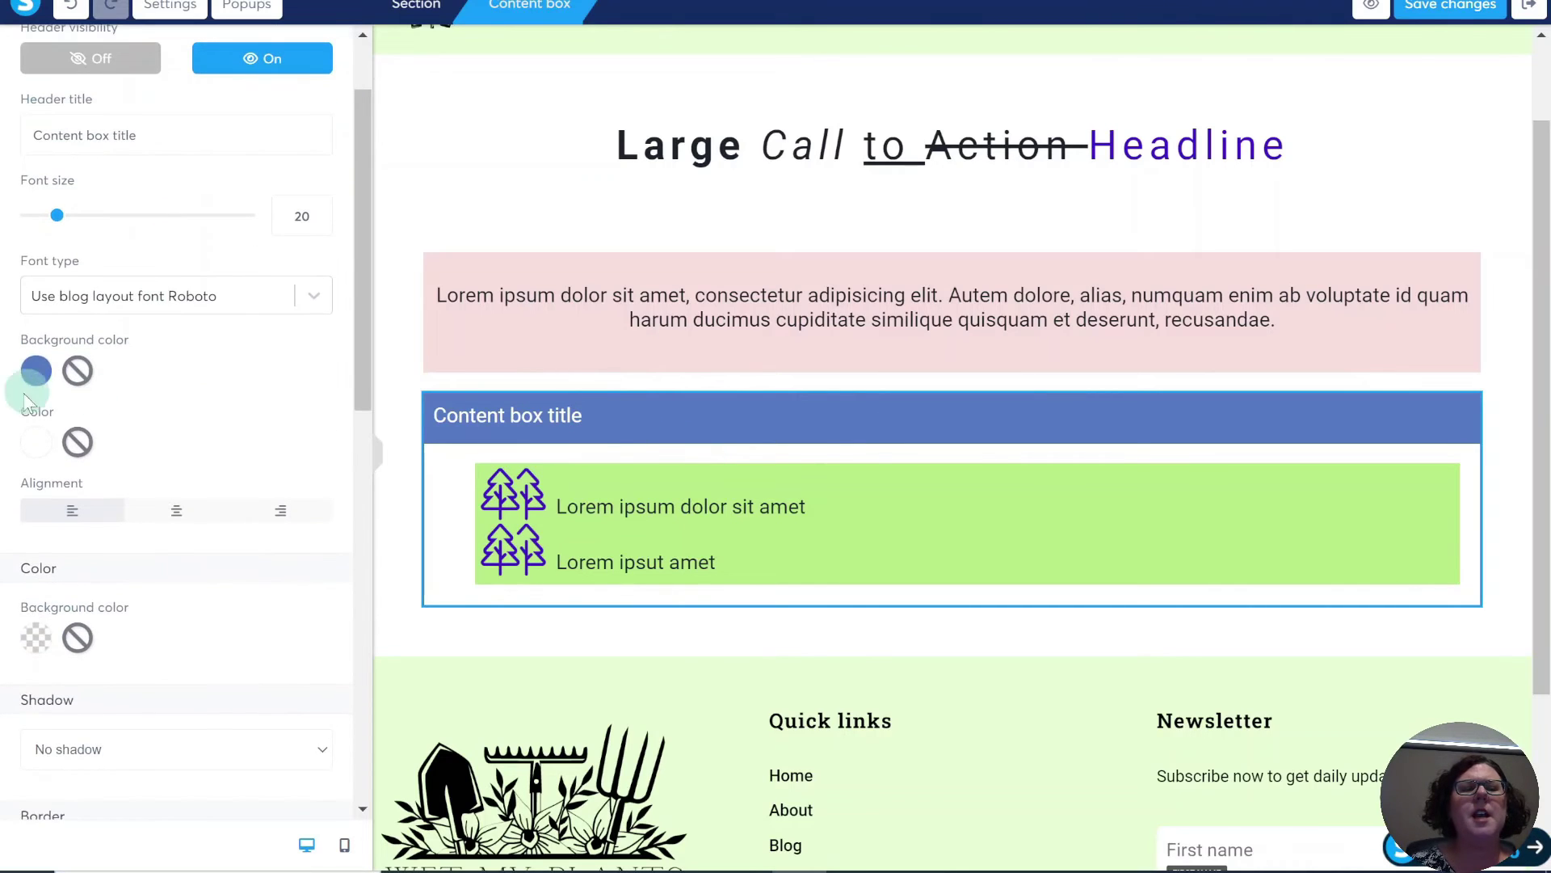
click(35, 371)
click(117, 541)
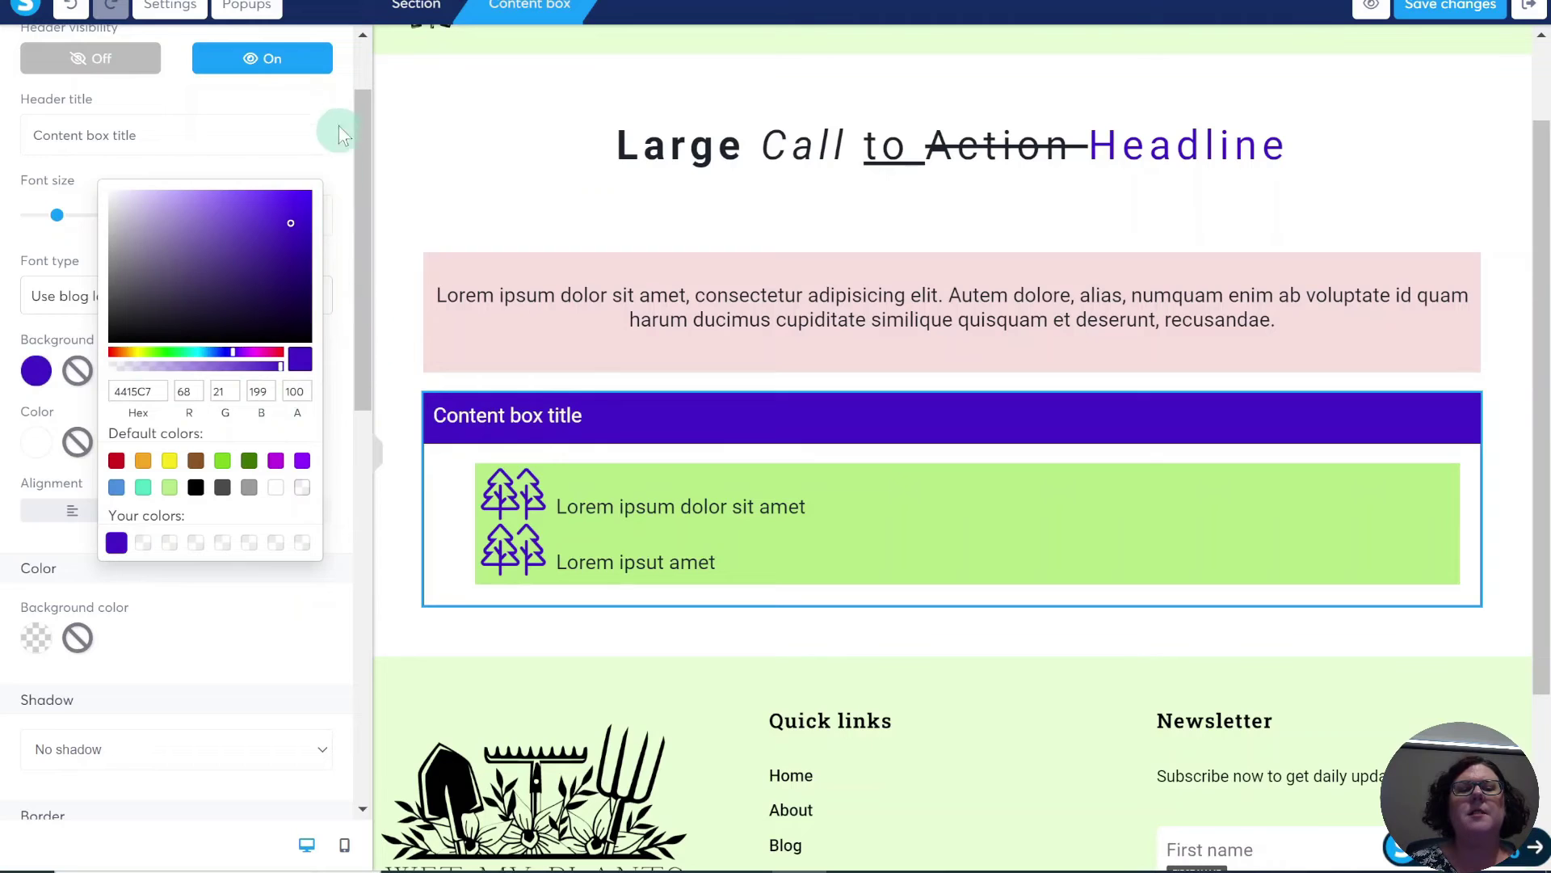
click(316, 120)
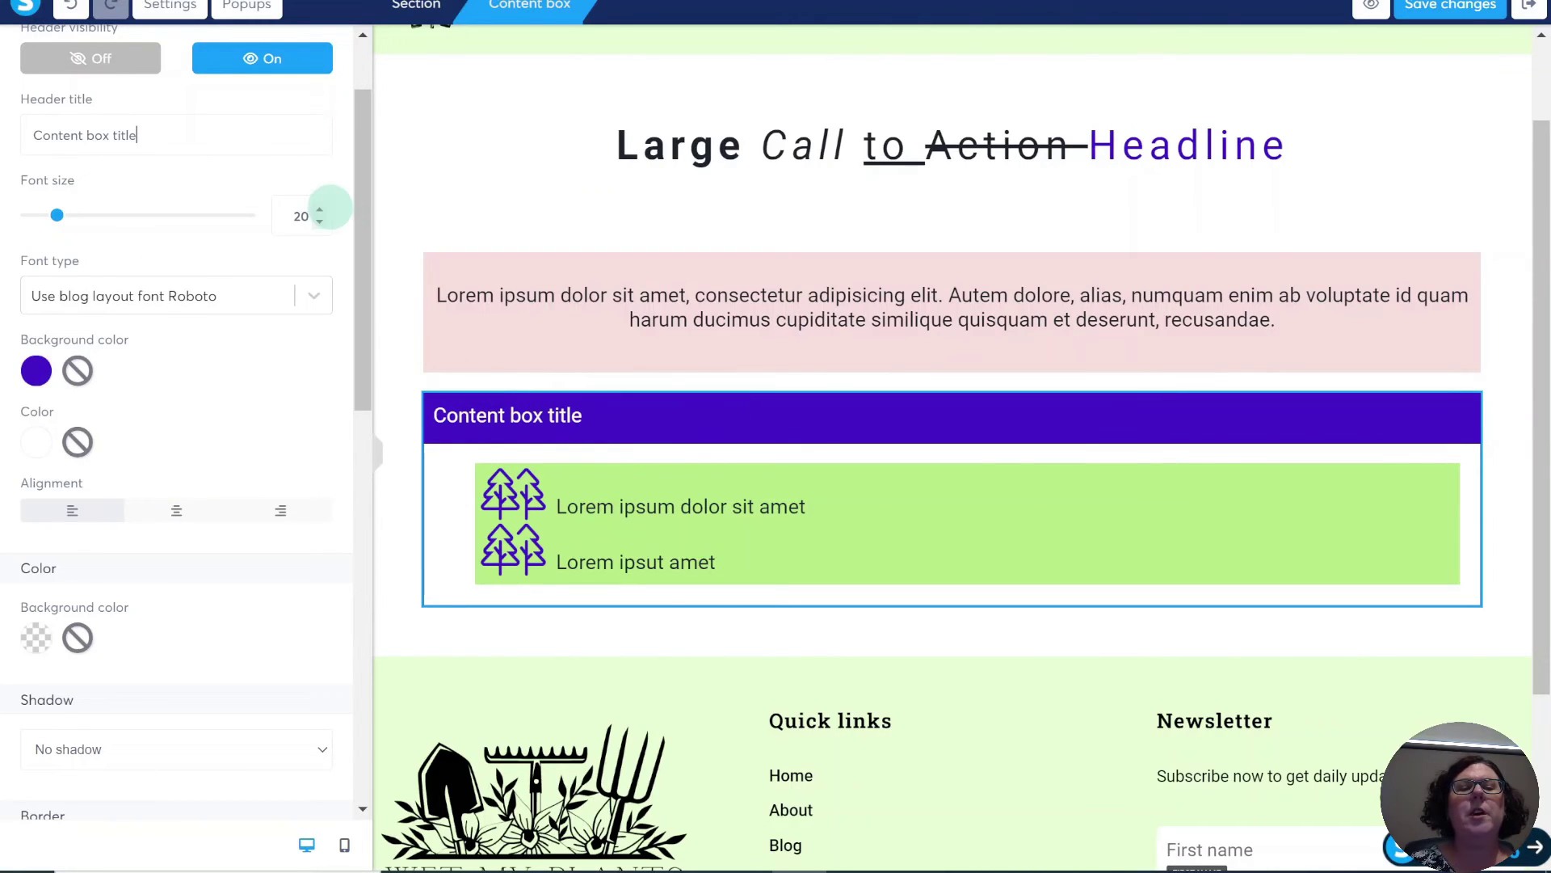
Set the content box header's font size to 30 and centre its title after trying right alignment.
click(320, 212)
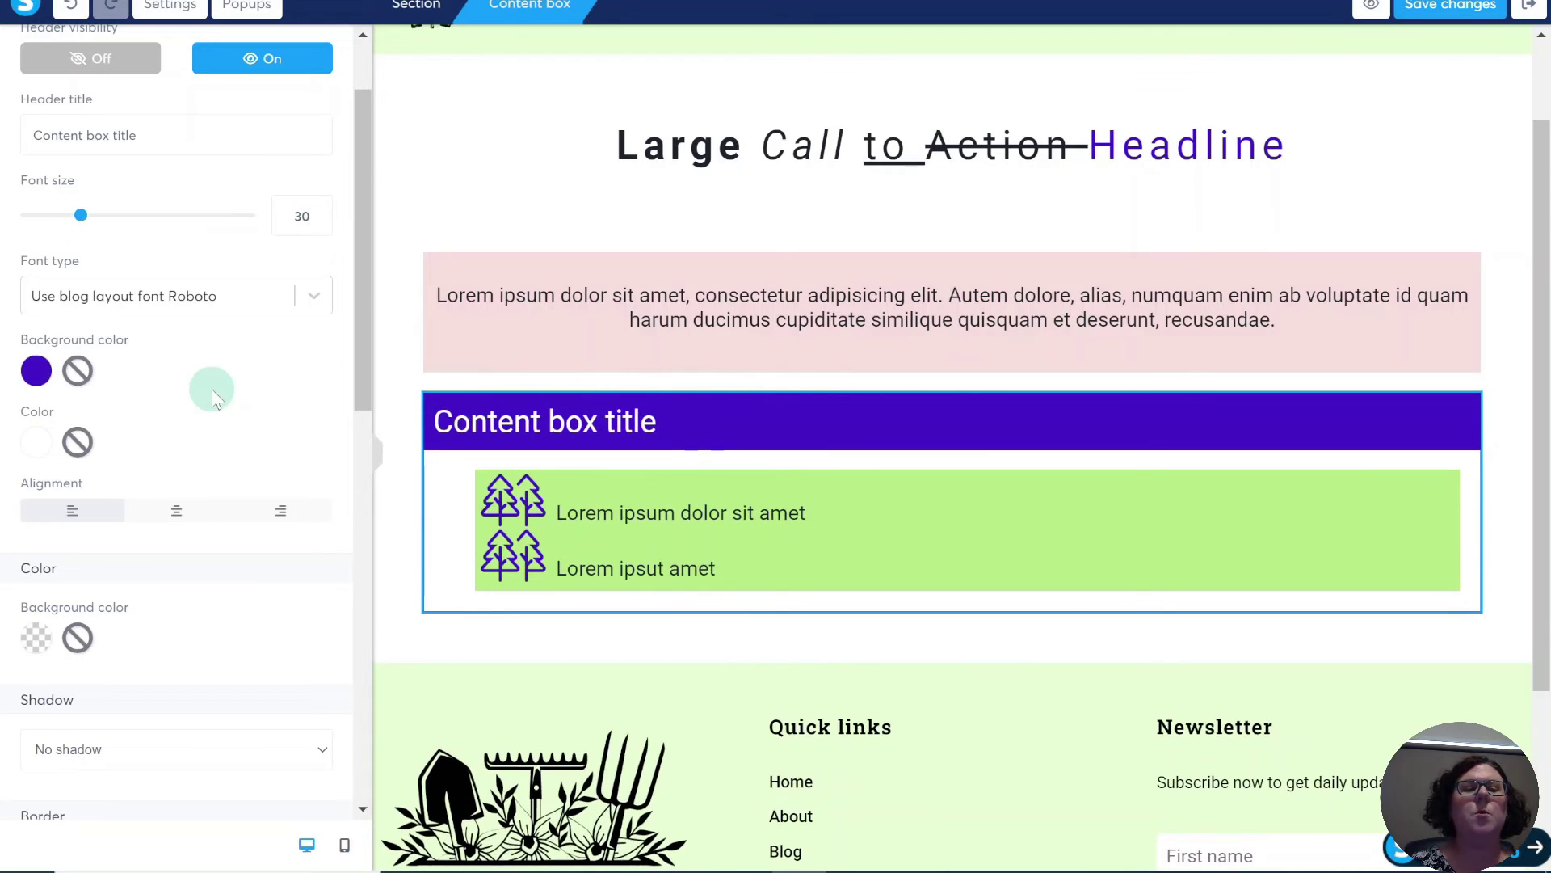
scroll(216, 396, down, 2)
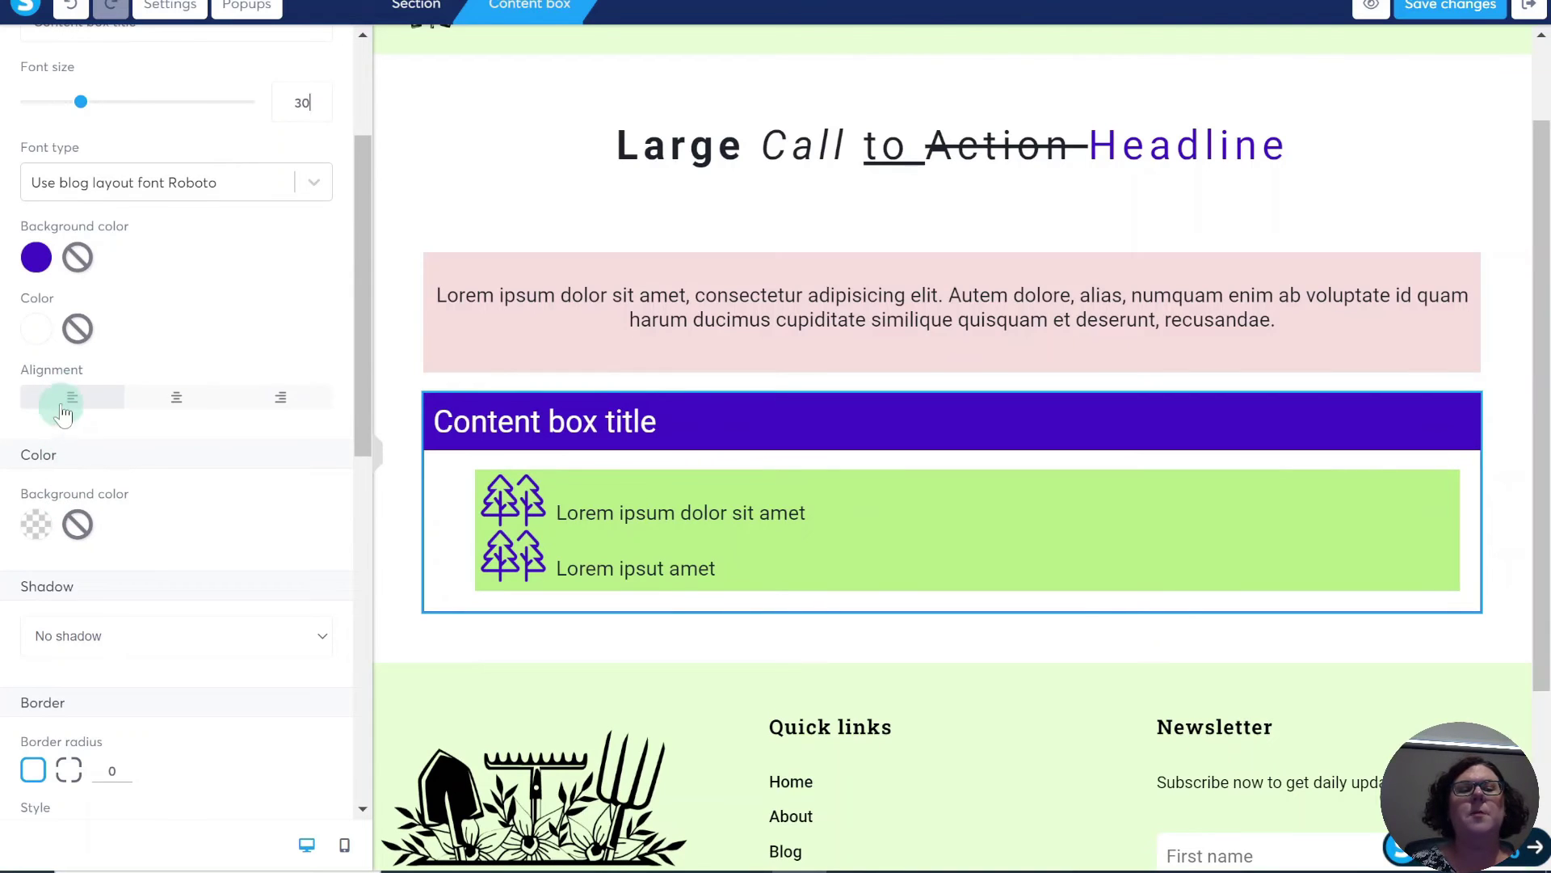
click(177, 397)
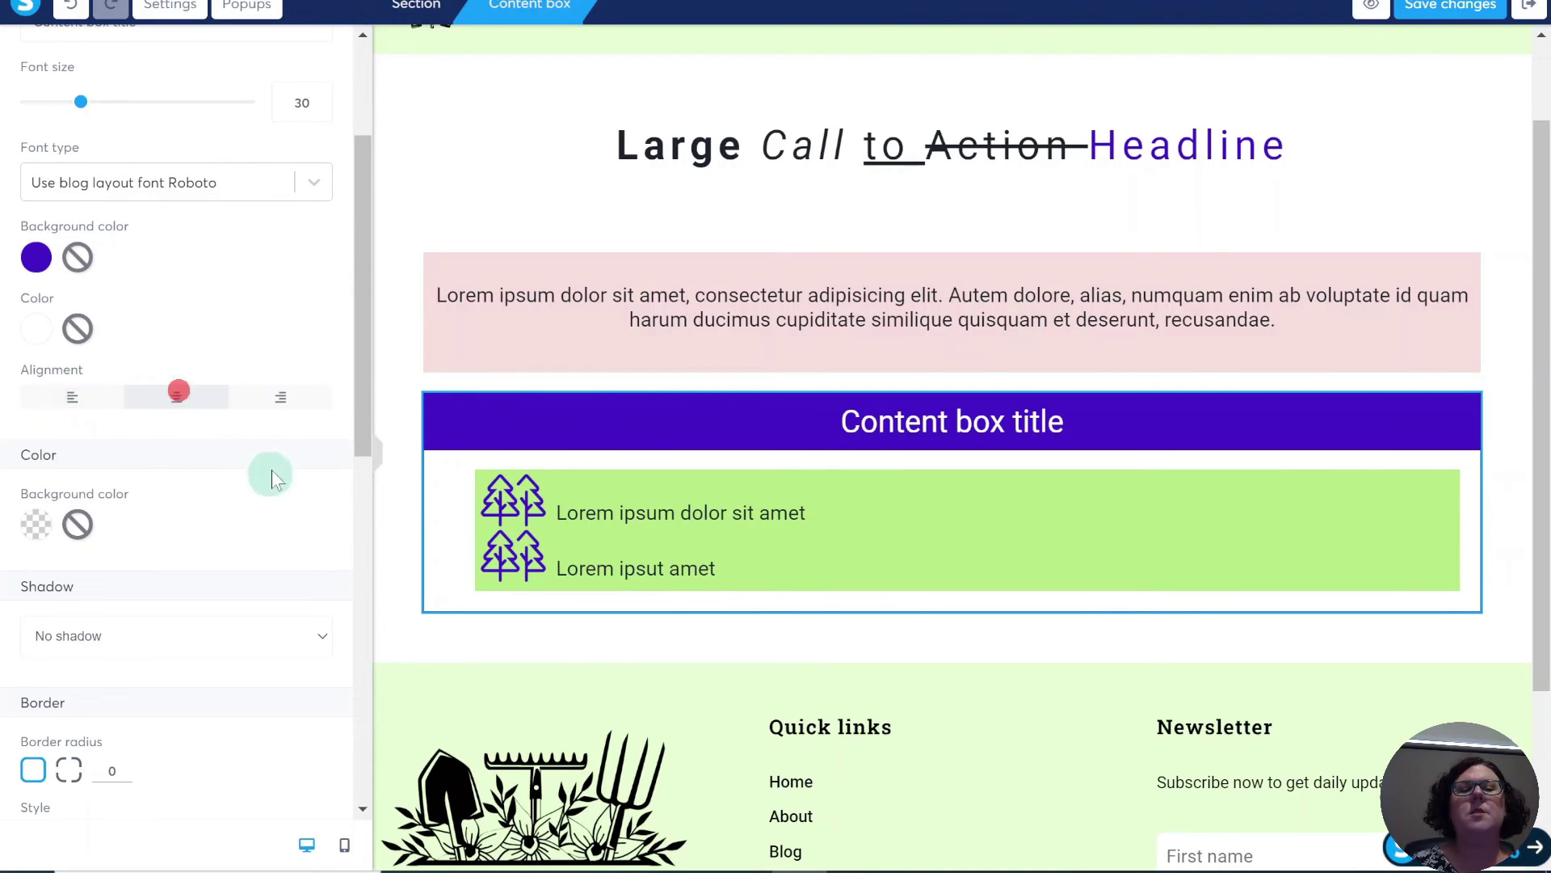
click(280, 399)
click(177, 397)
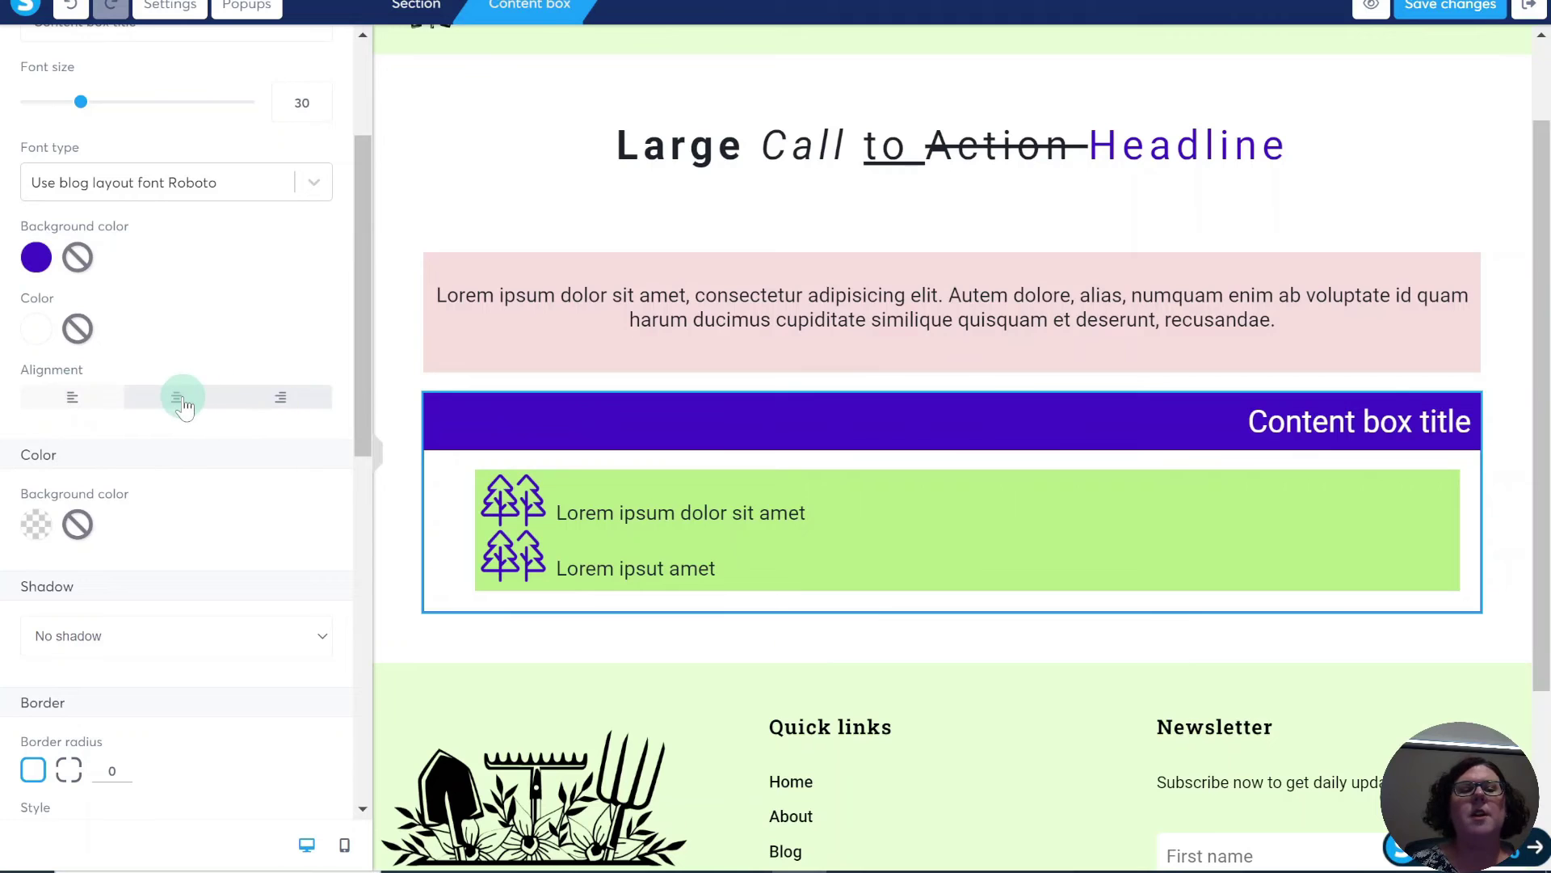
Give the content box body a very pale purple background colour, F9F1FF.
scroll(167, 485, down, 2)
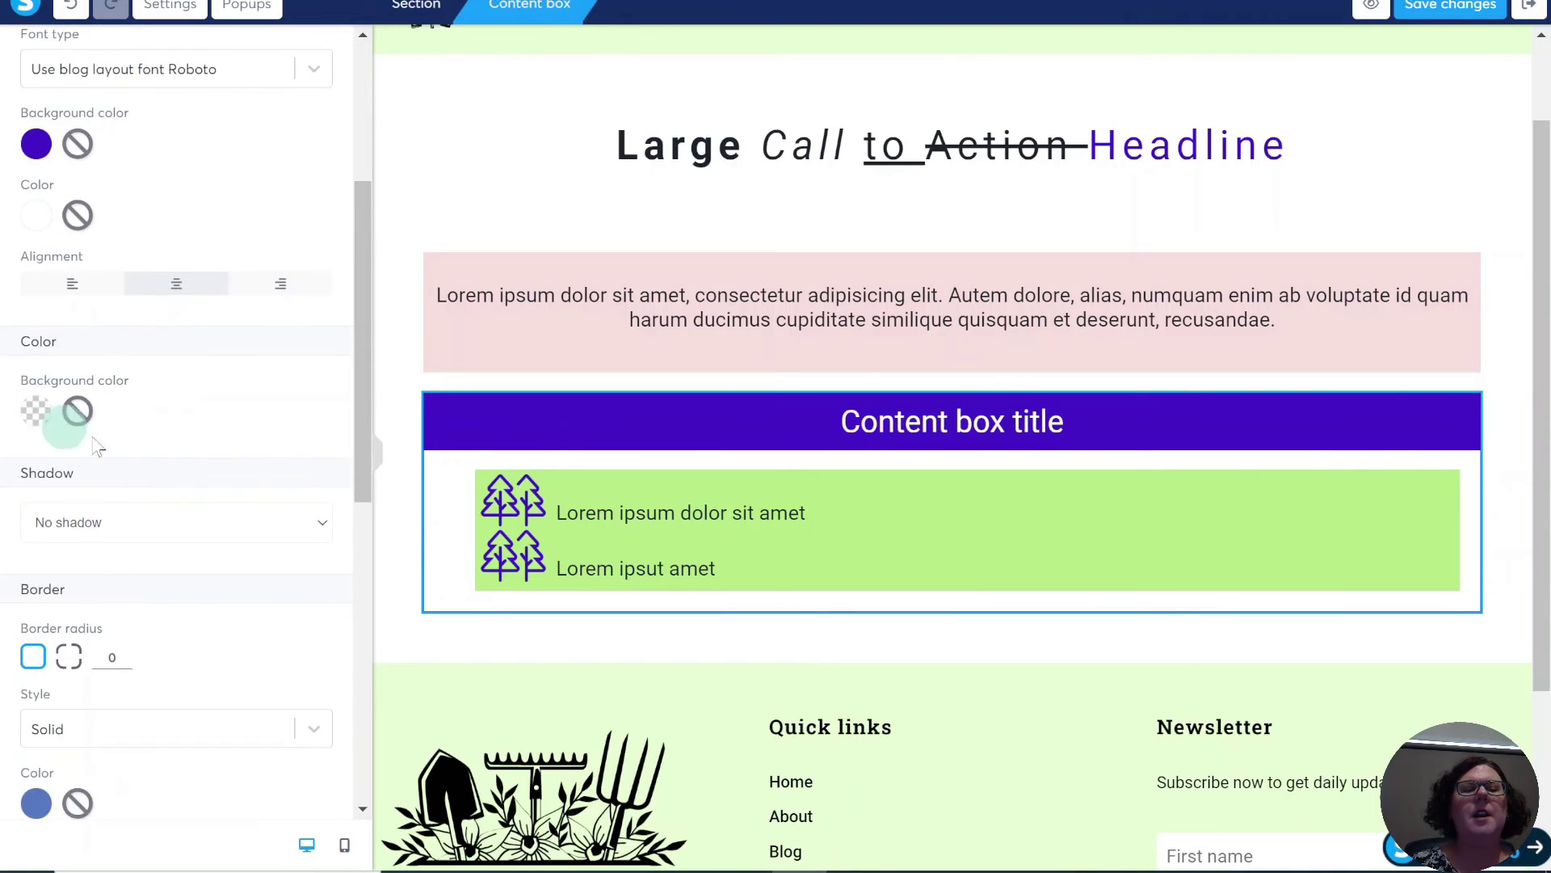
click(34, 413)
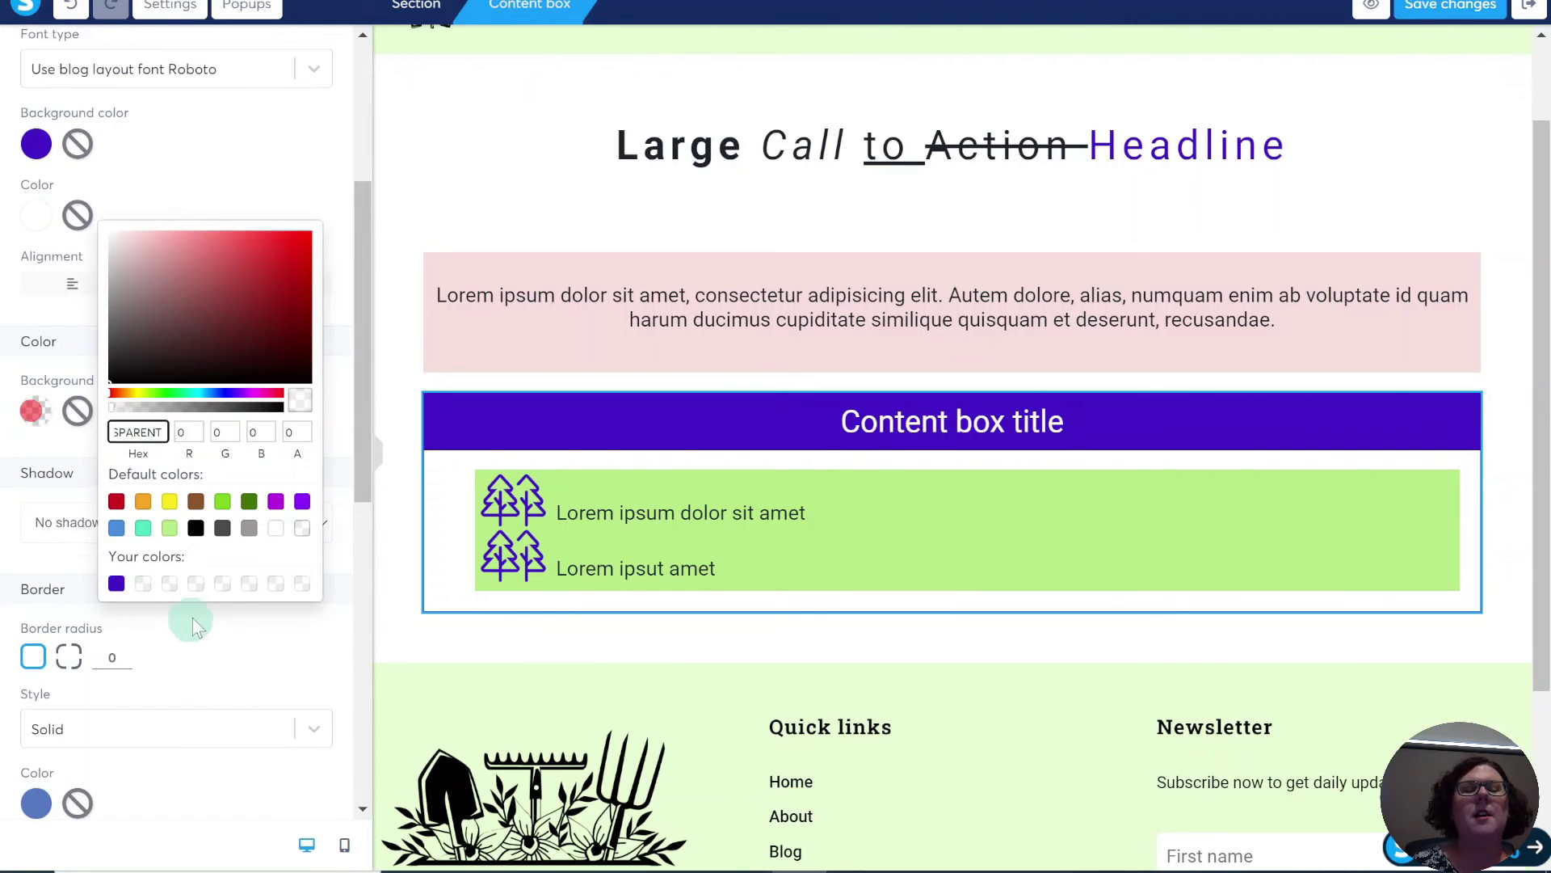
click(307, 501)
click(159, 242)
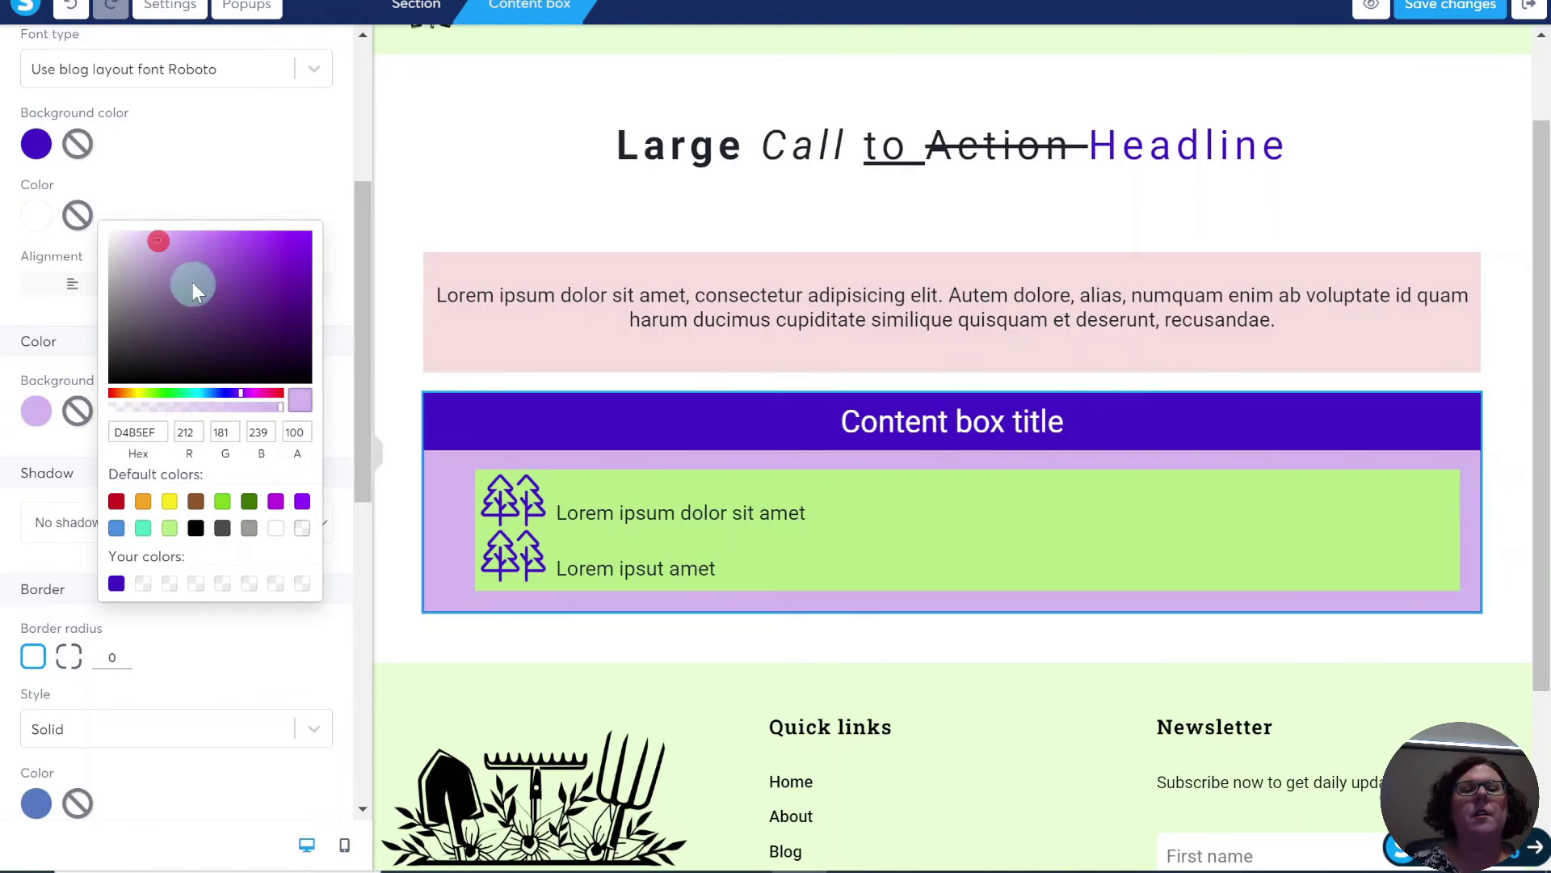
click(133, 229)
click(119, 230)
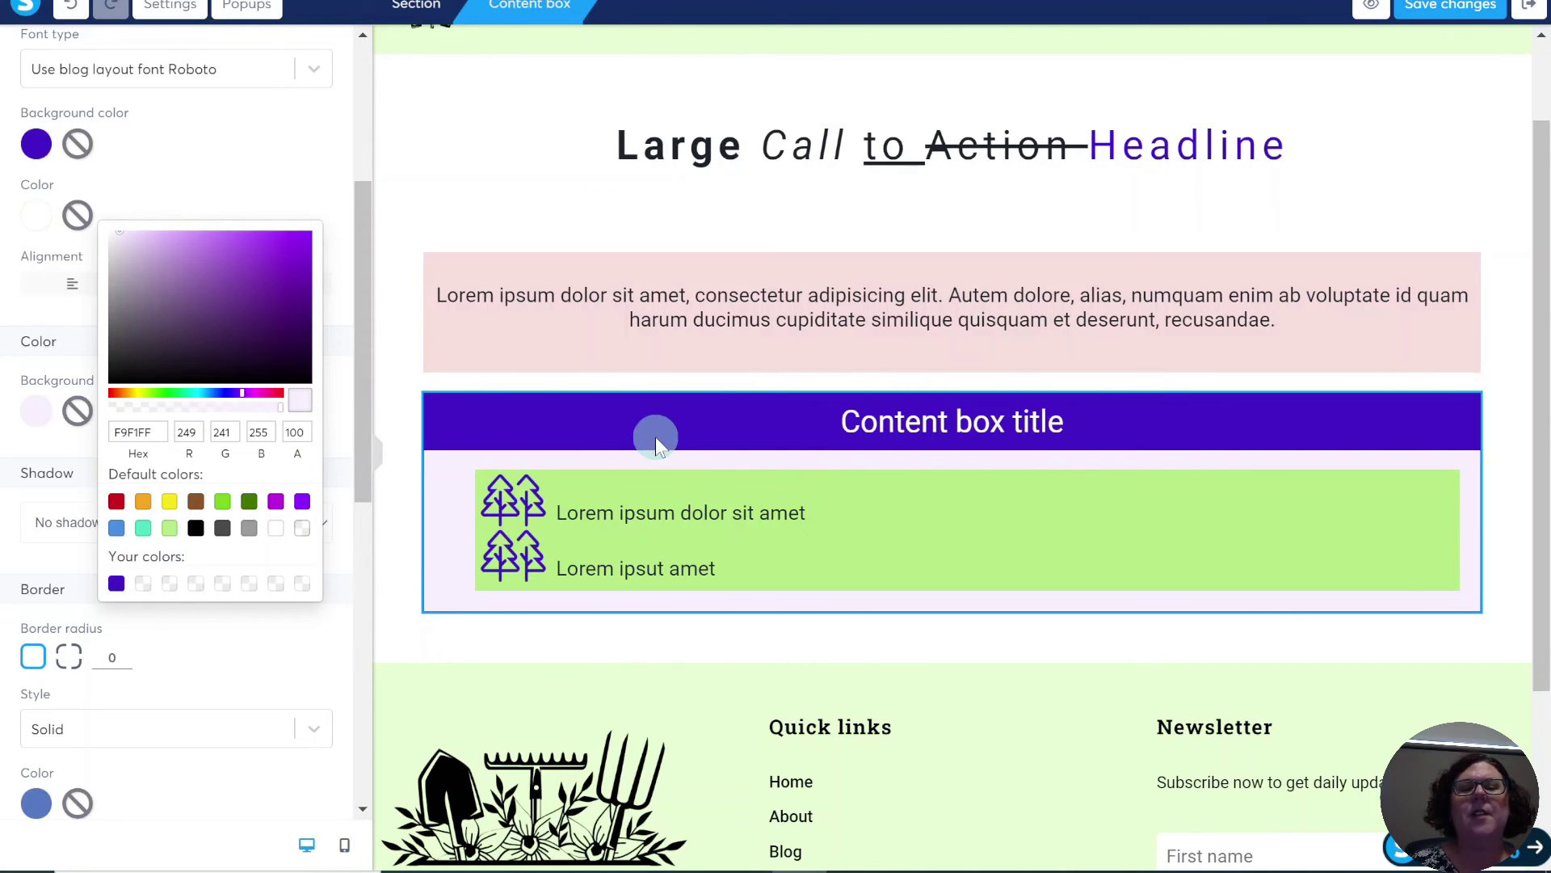
click(259, 649)
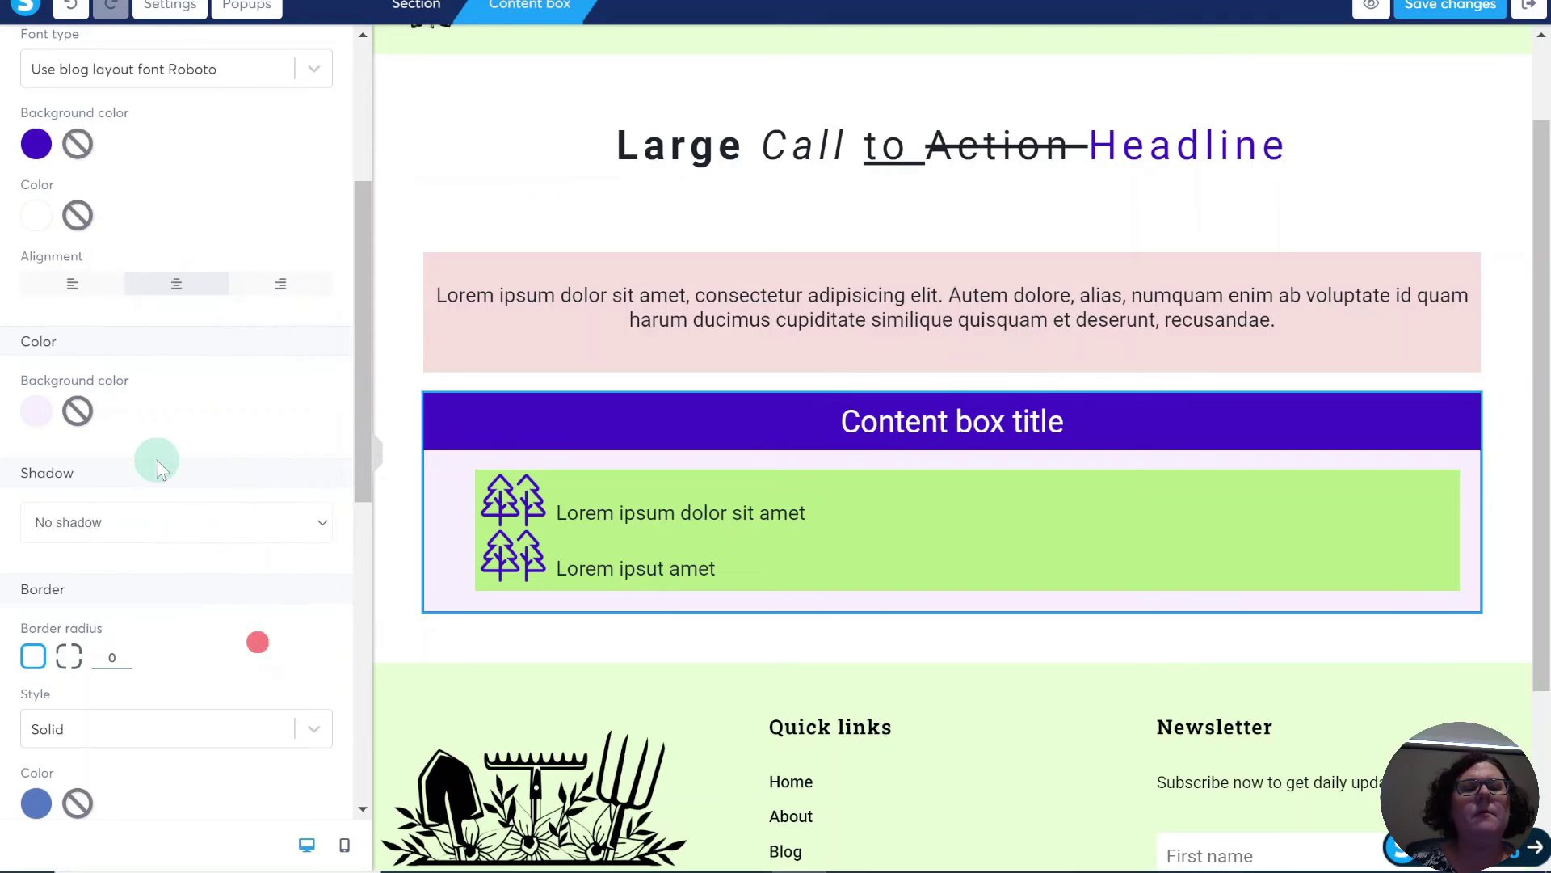
Round the content box's corners with a border radius of 15.
scroll(154, 457, down, 3)
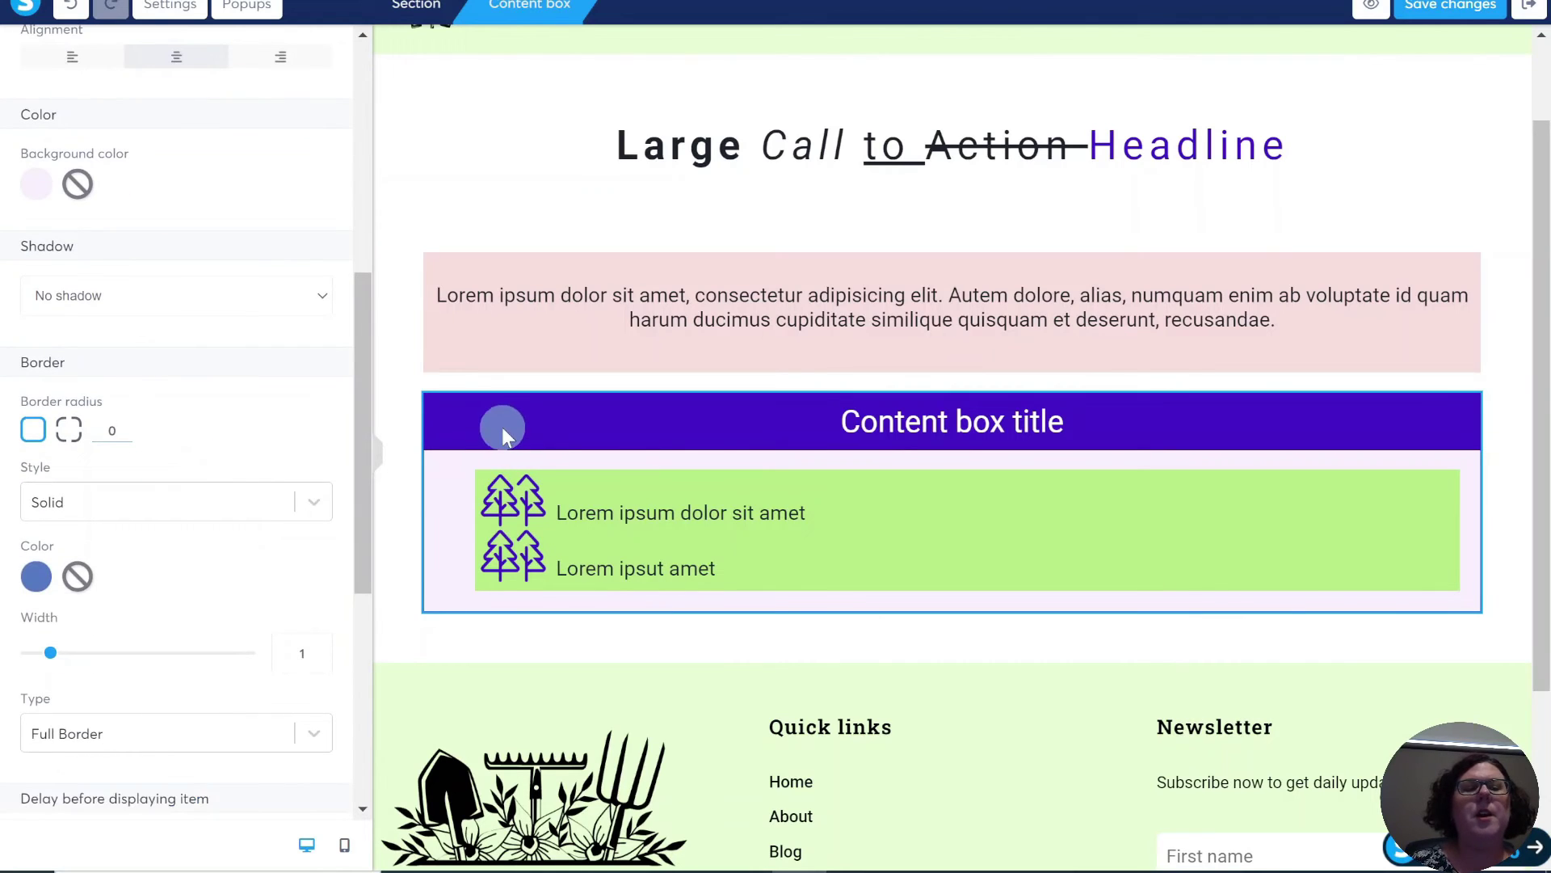
click(1123, 194)
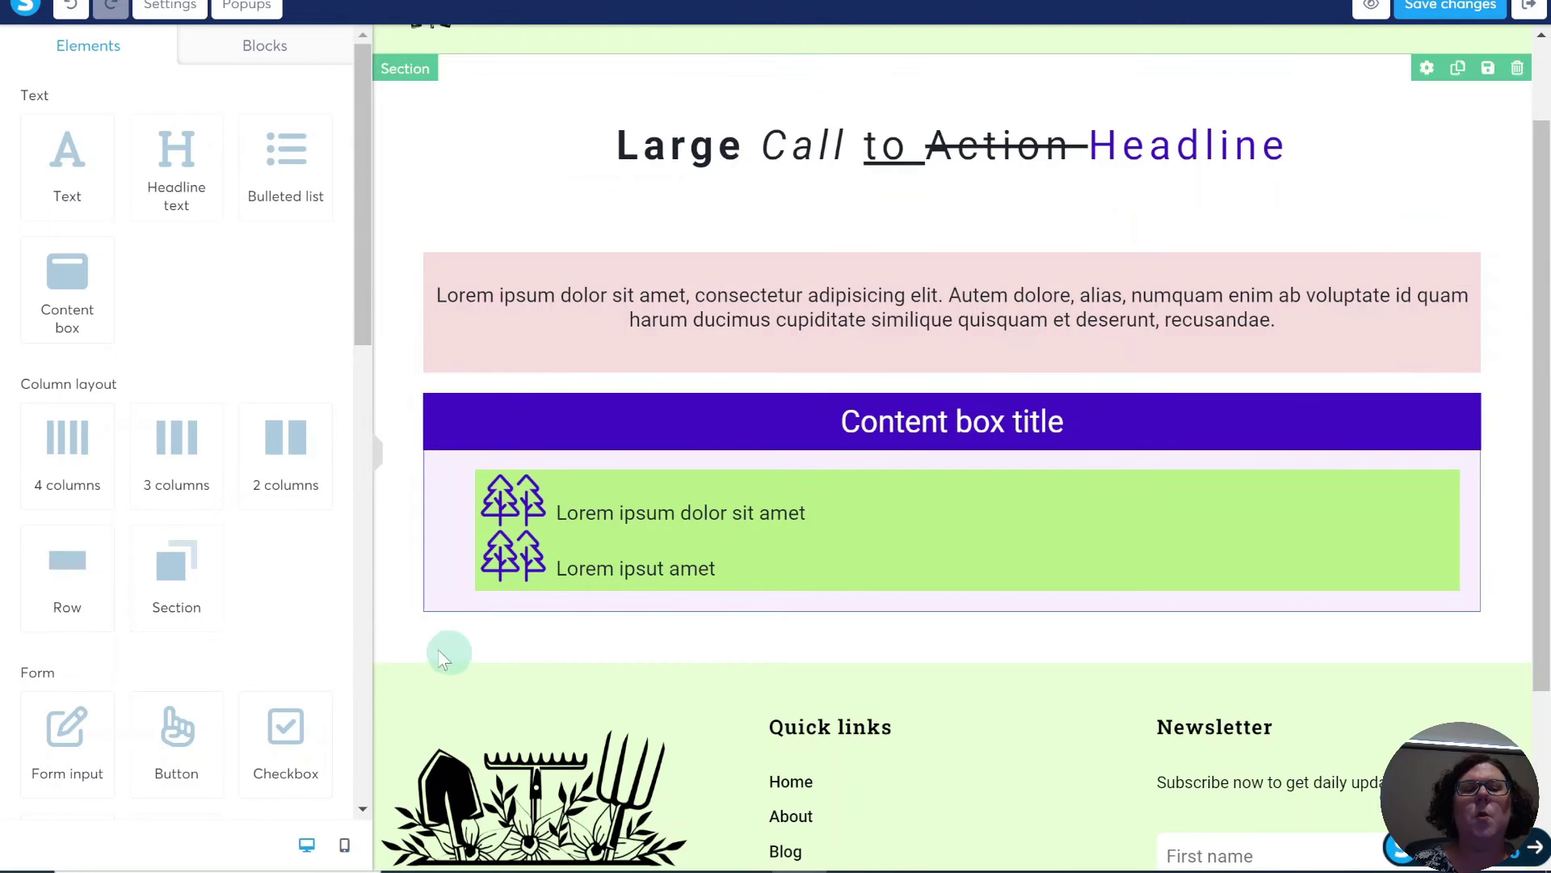
click(490, 413)
scroll(160, 469, down, 7)
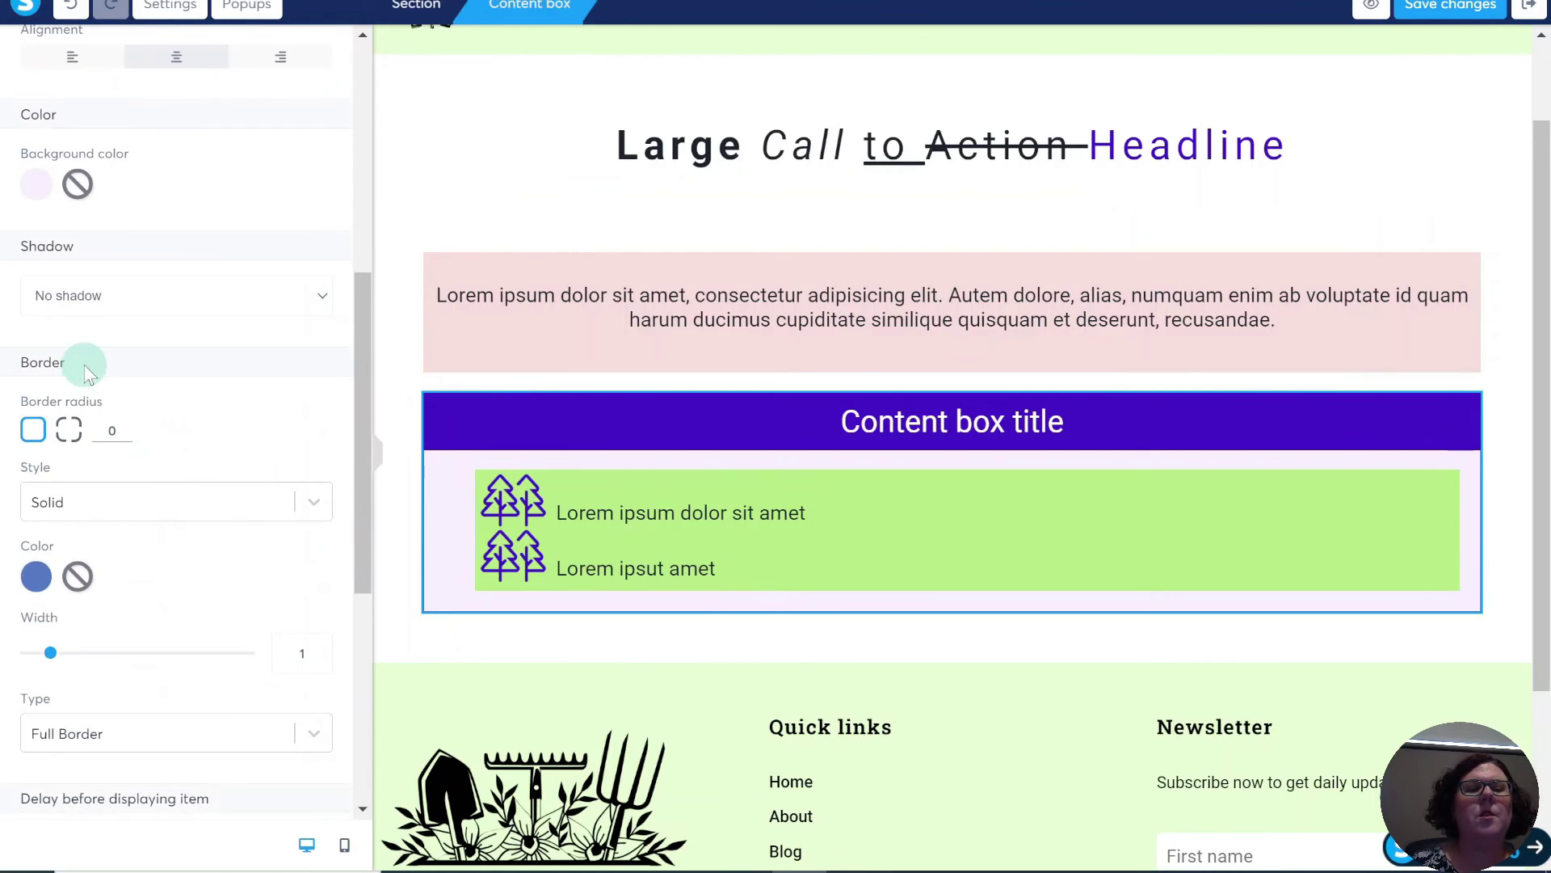
double_click(89, 370)
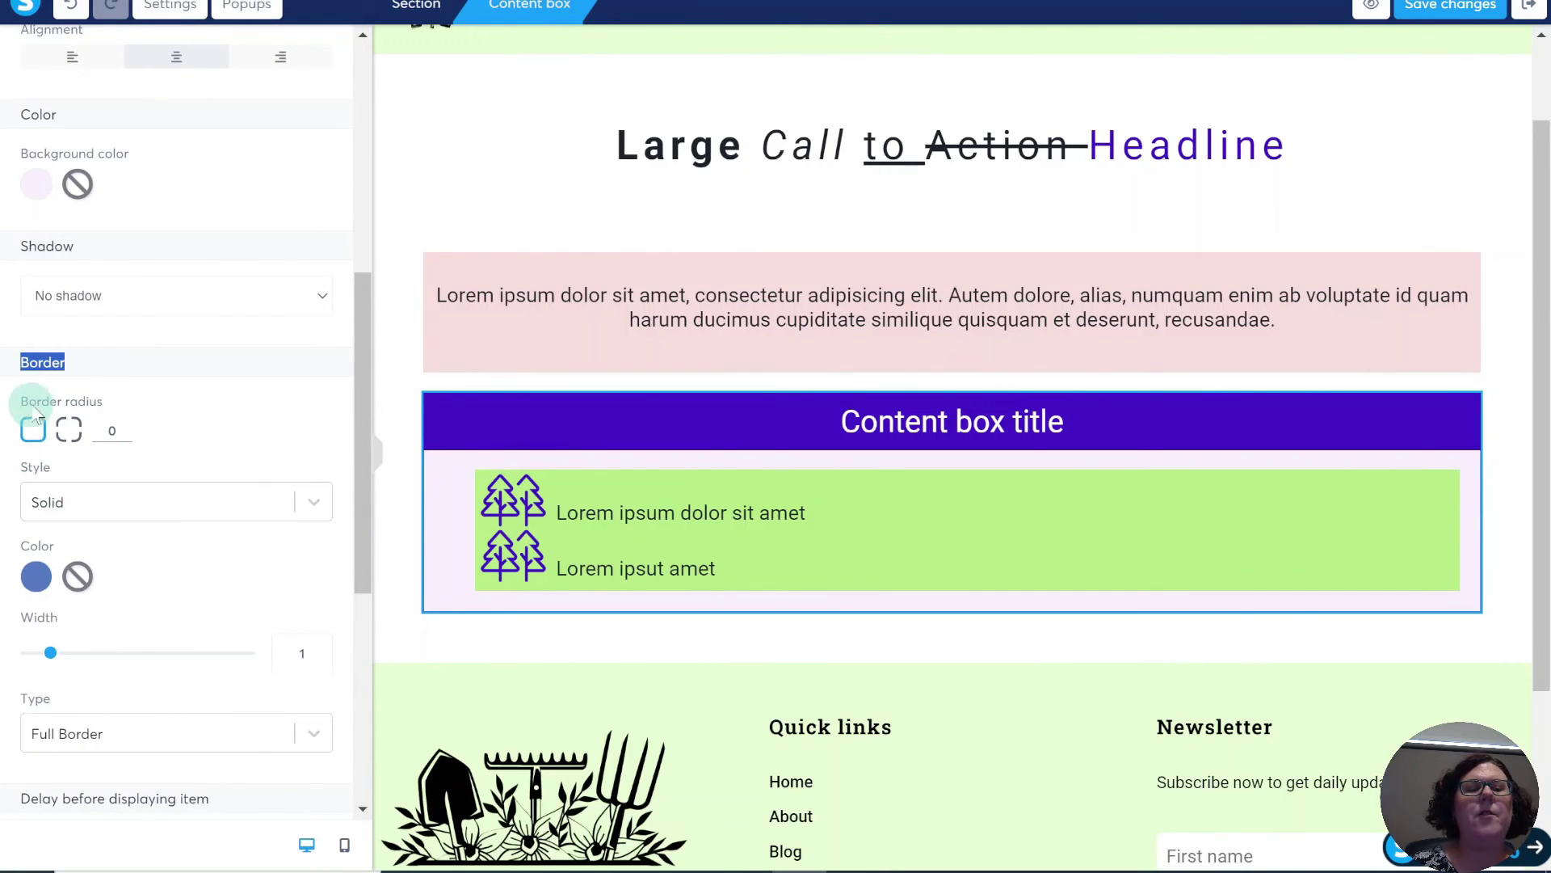
click(117, 426)
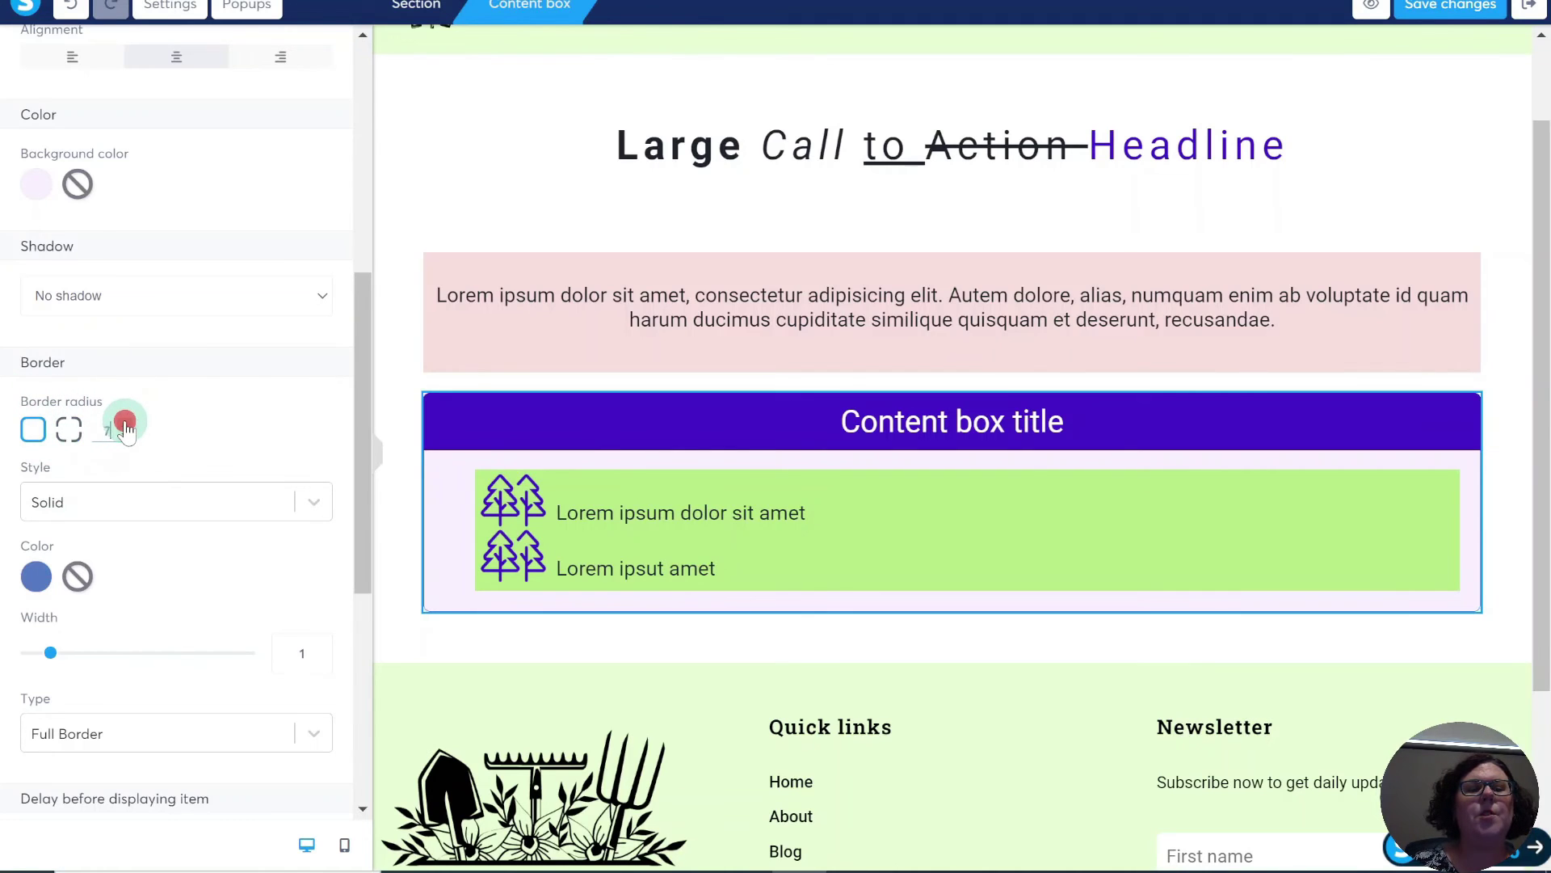
click(125, 423)
click(125, 423)
click(125, 424)
click(125, 424)
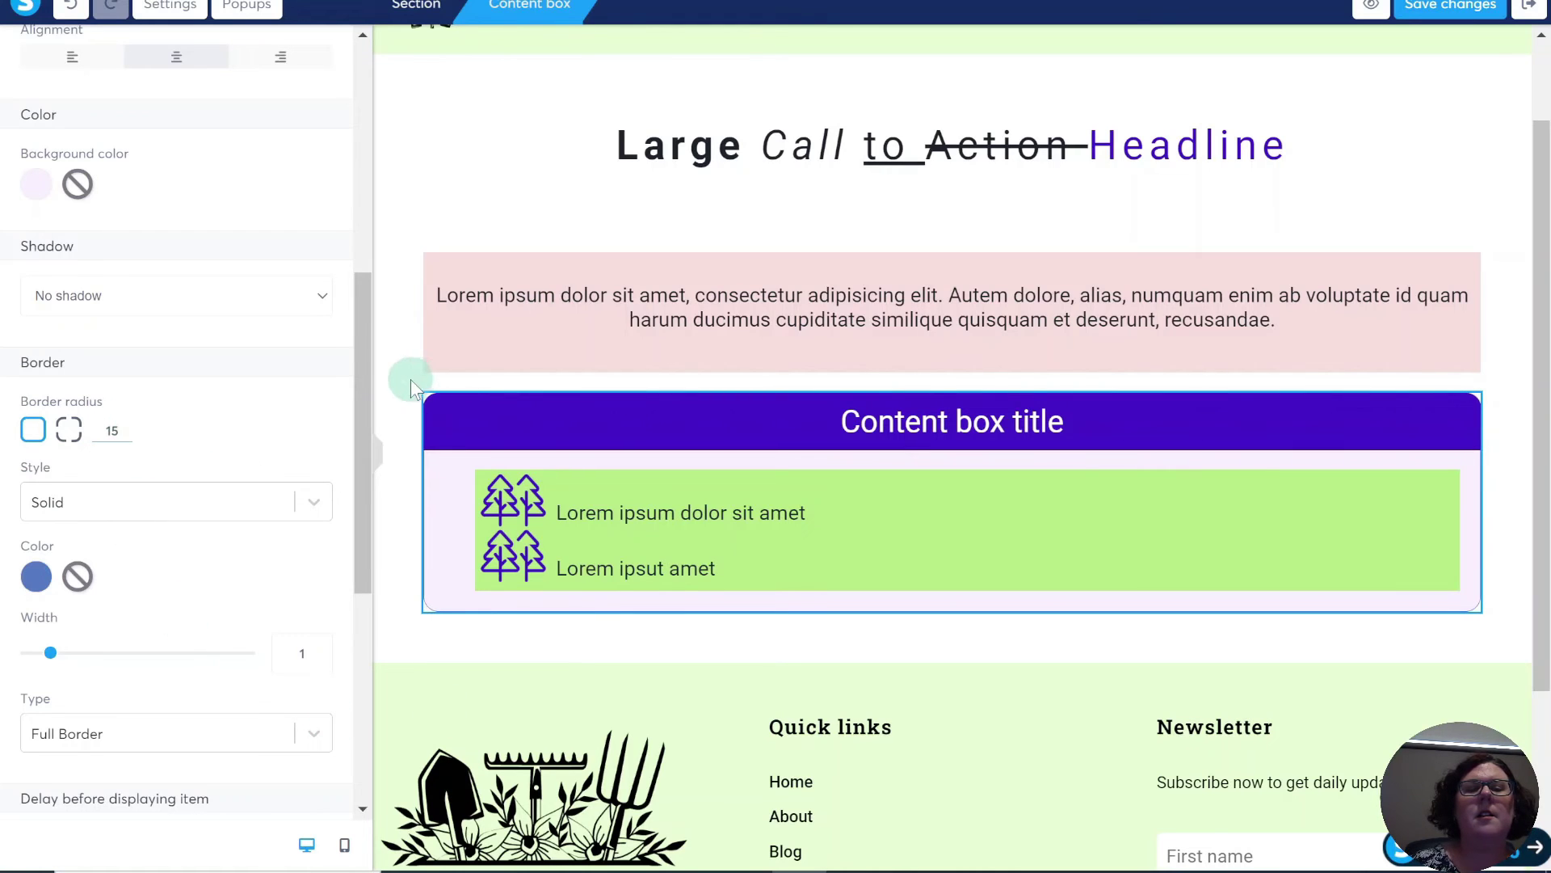
click(1029, 214)
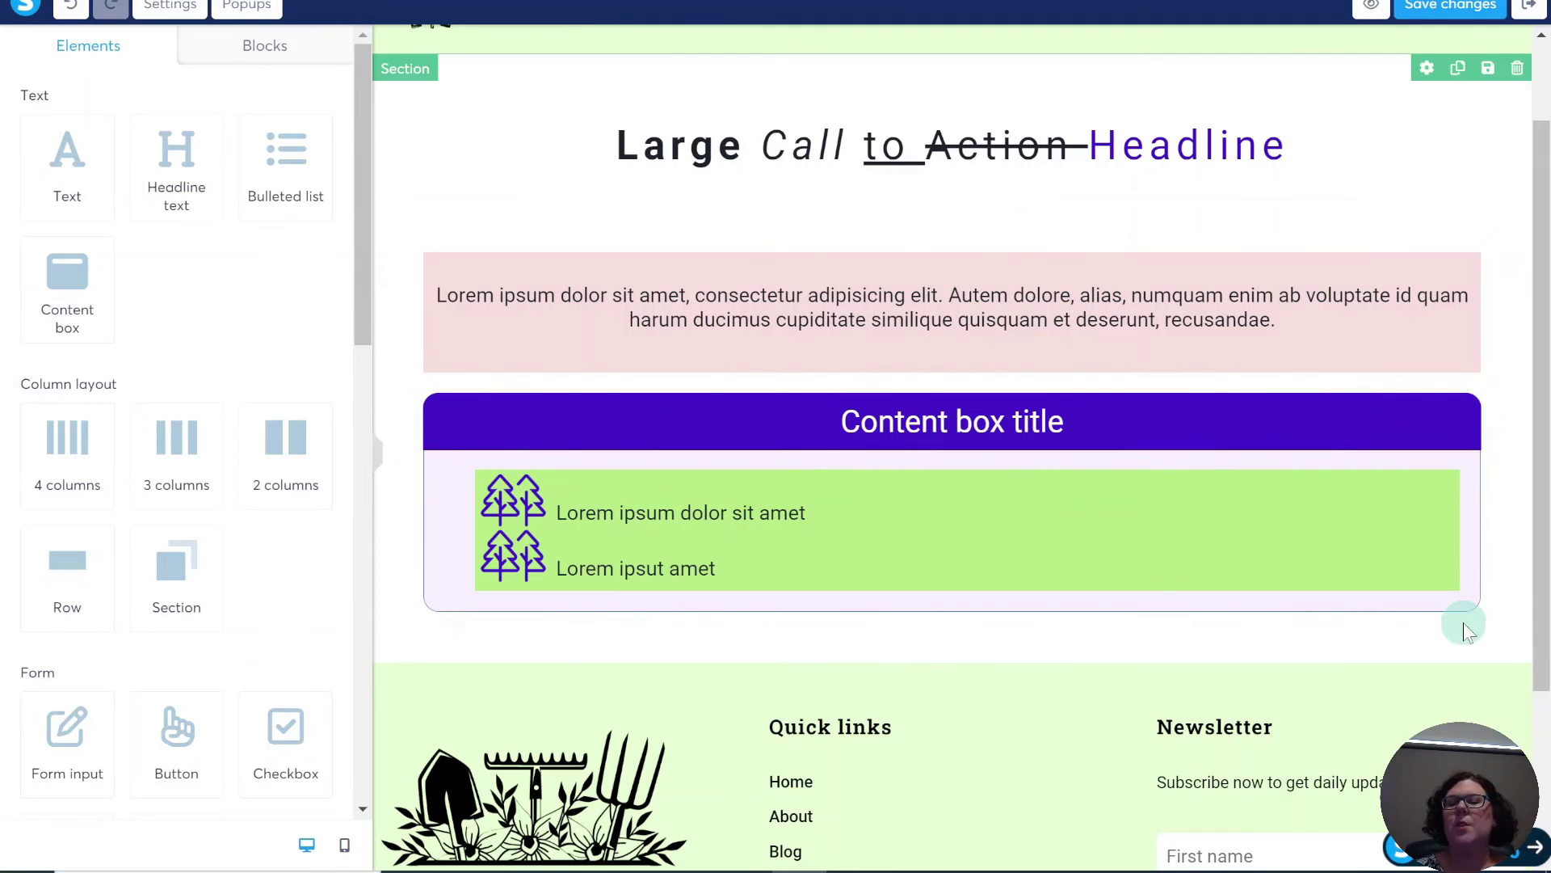
Set the content box's border colour to the saved purple 4415C7.
click(431, 494)
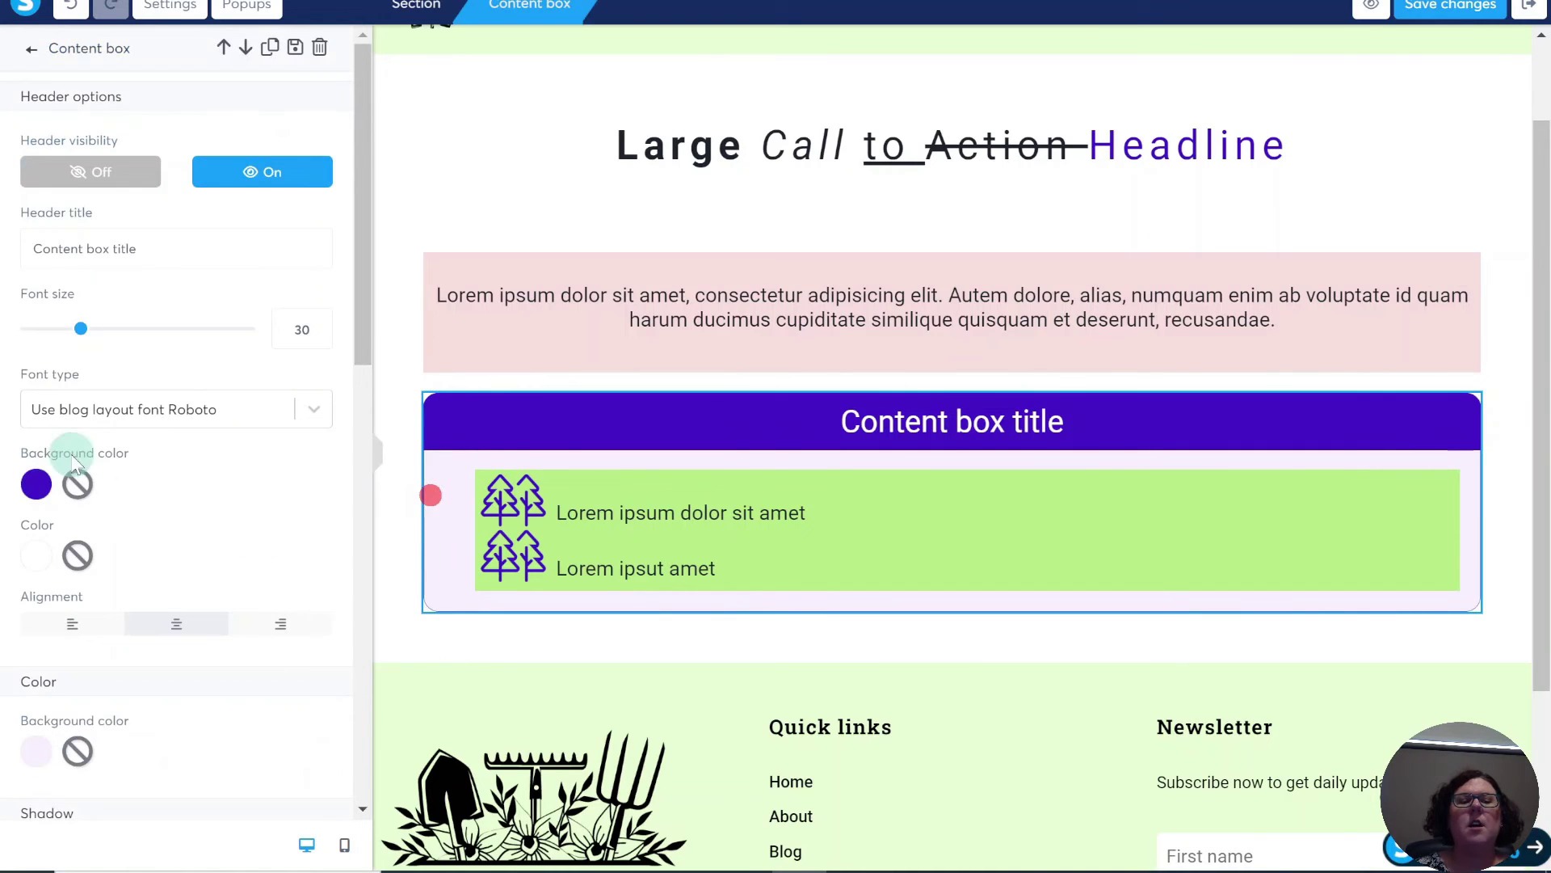
scroll(73, 462, down, 8)
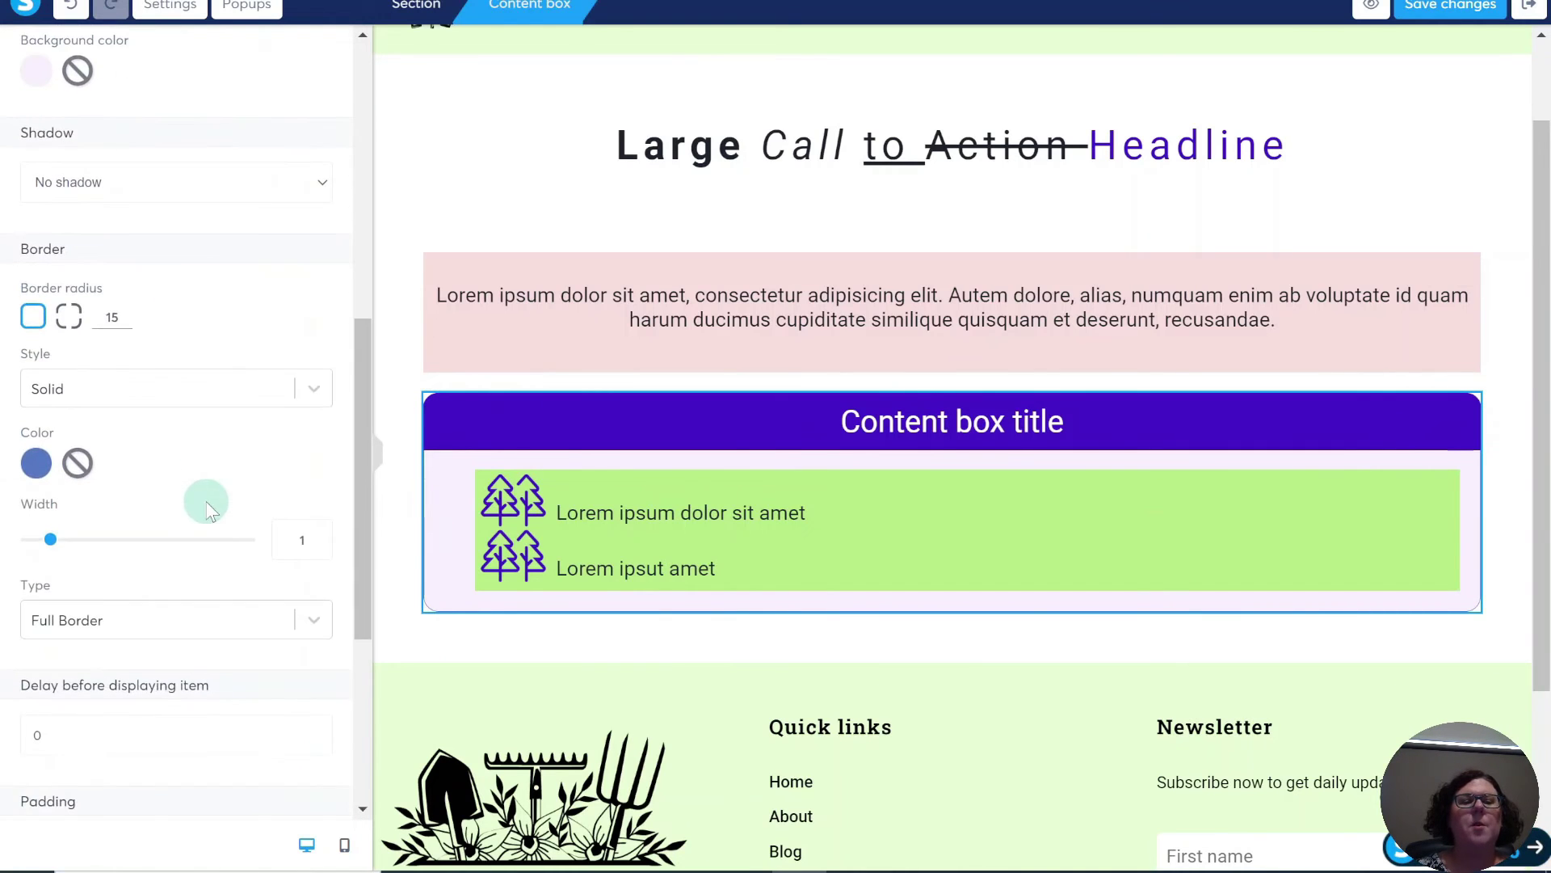
click(33, 465)
click(115, 638)
click(117, 637)
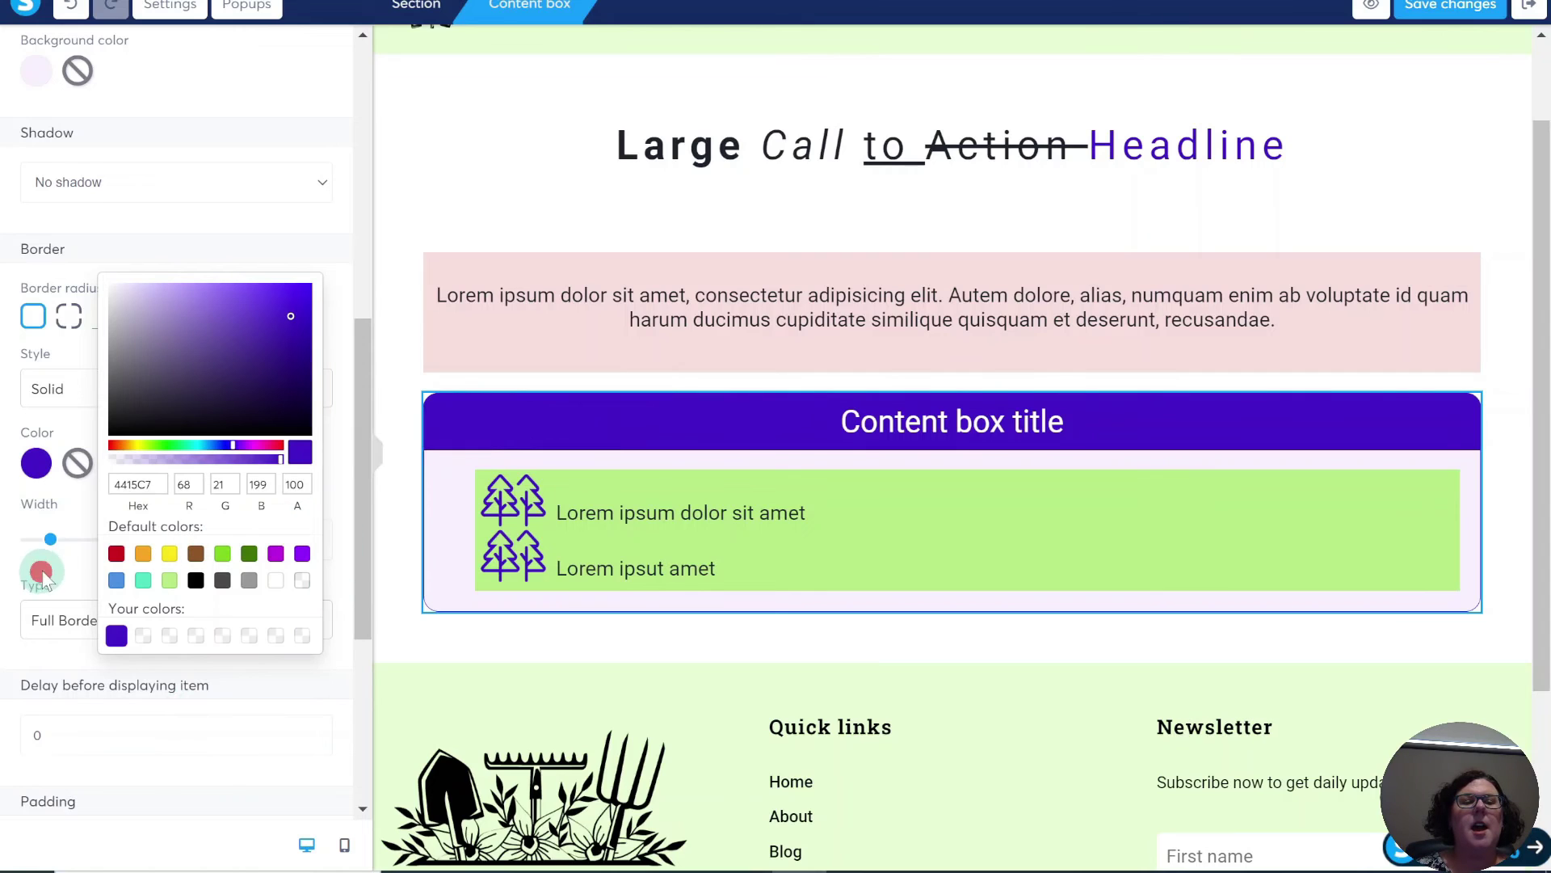
Set the content box's border width to 2 and deselect the box.
click(288, 220)
scroll(166, 524, down, 3)
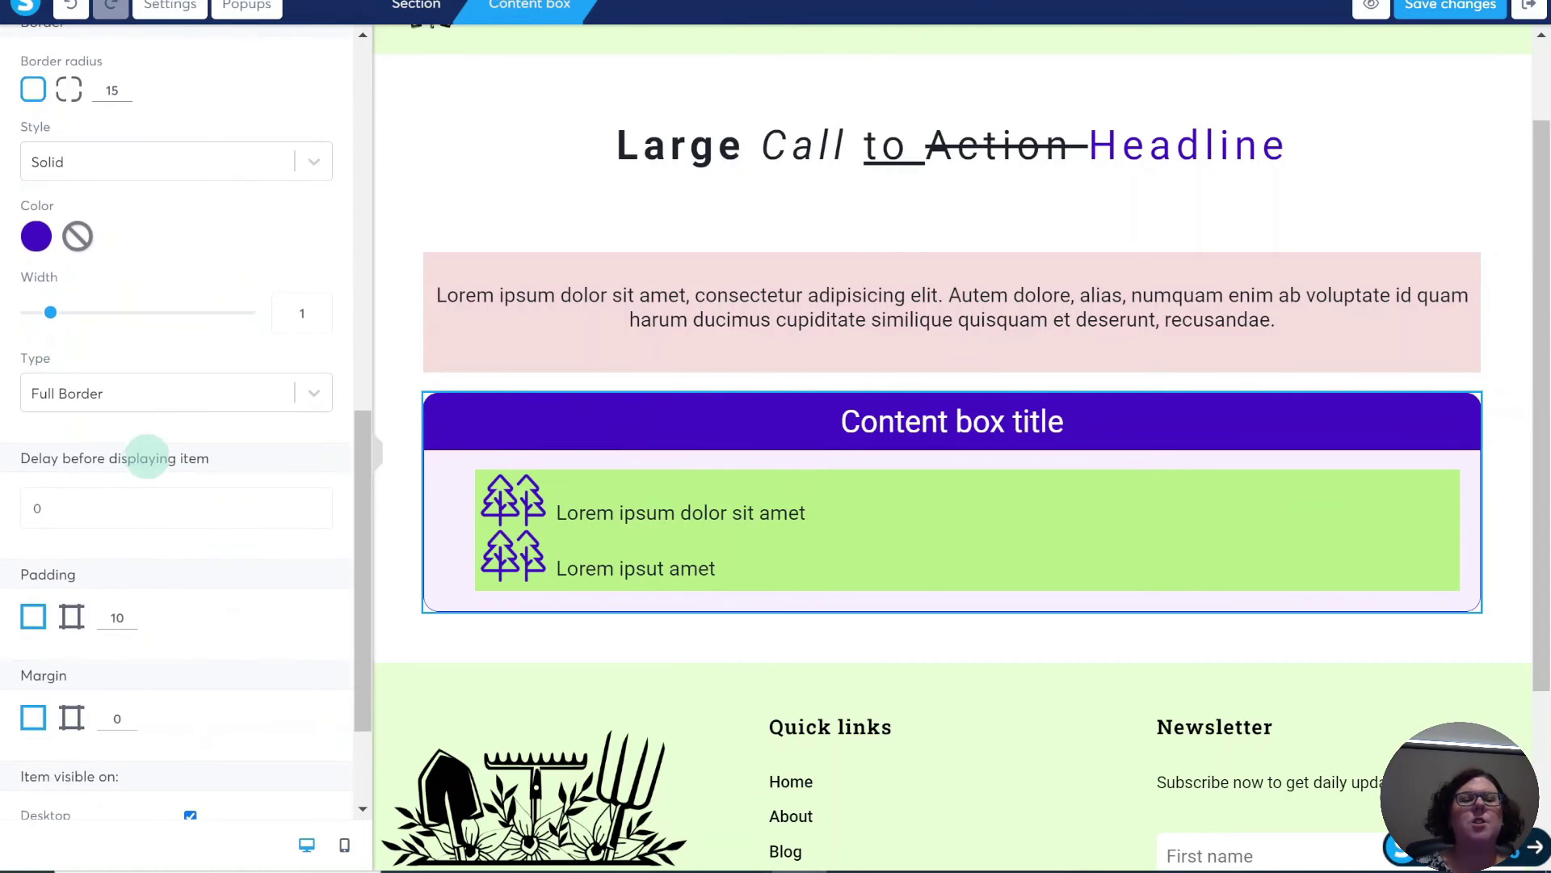
click(317, 307)
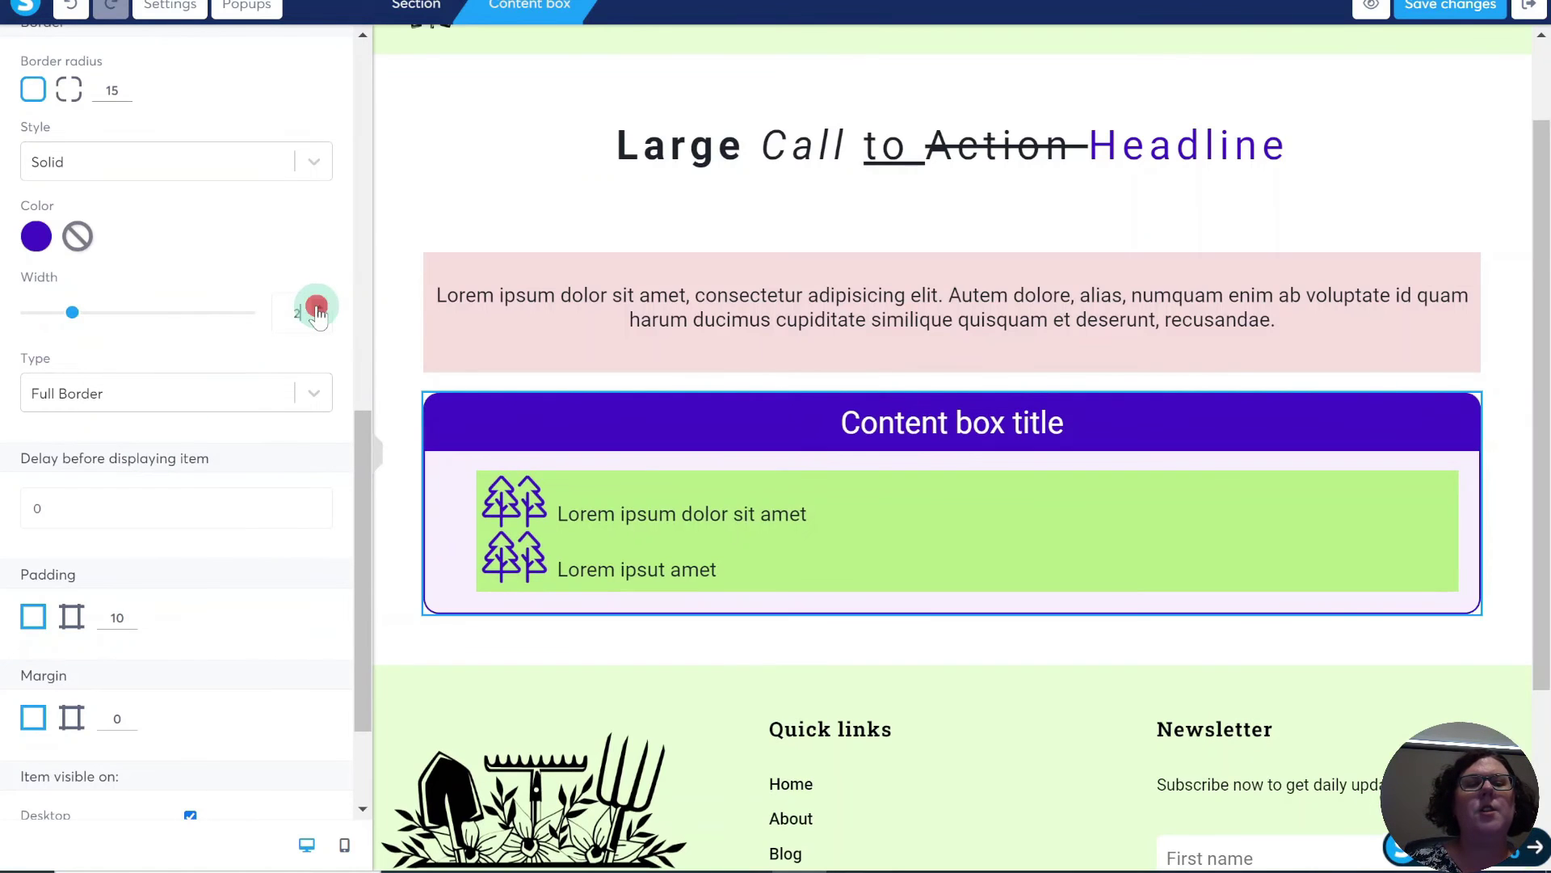
click(414, 527)
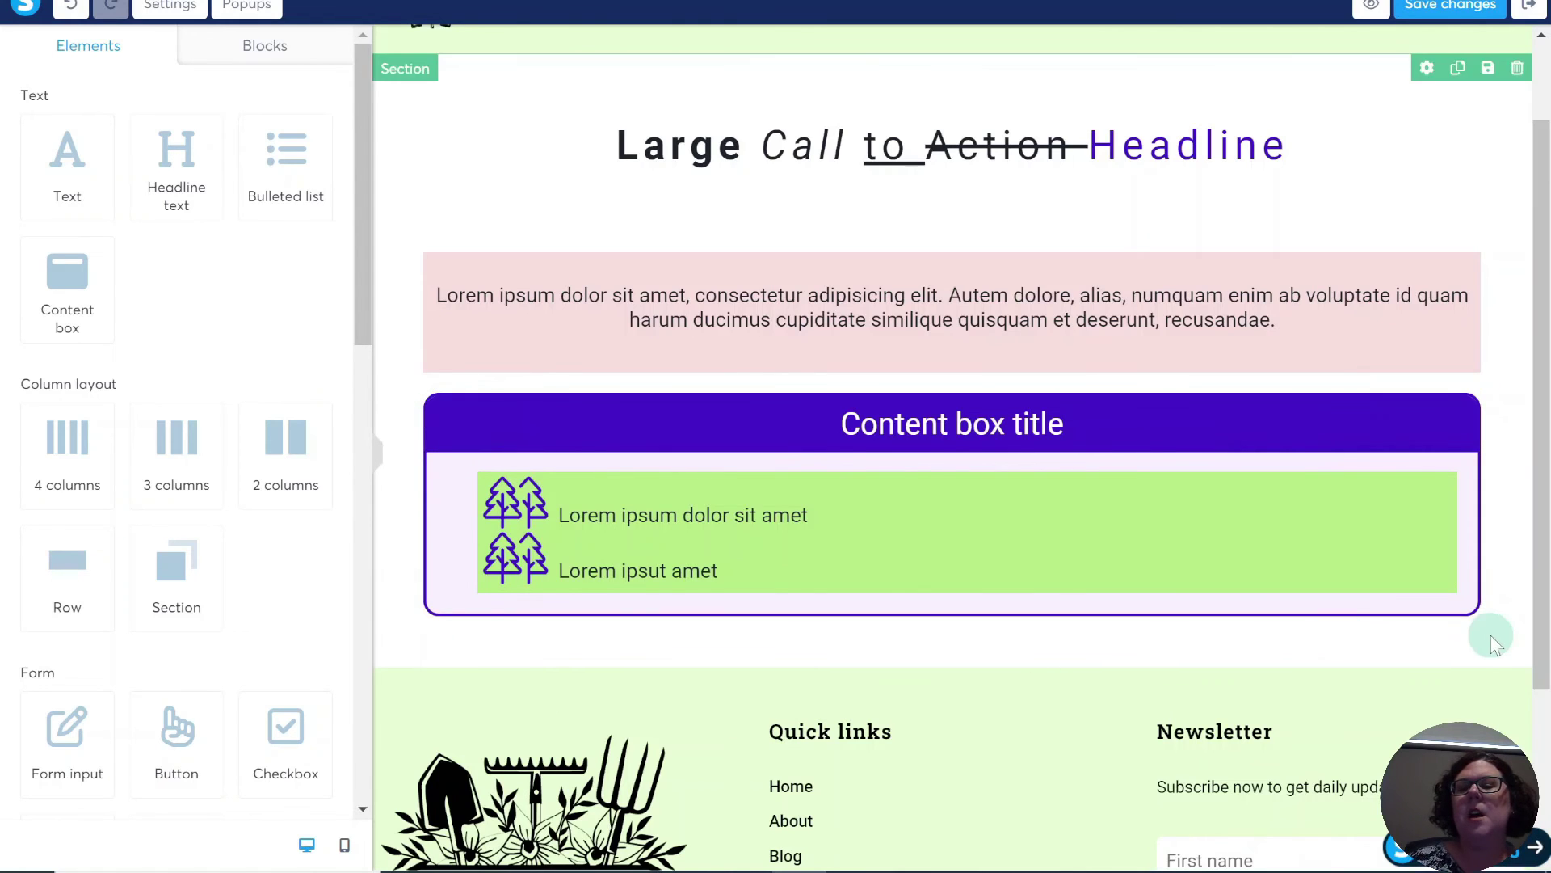
Switch the editor to the mobile layout and check how the headline, paragraph and content box are arranged.
scroll(1501, 630, up, 2)
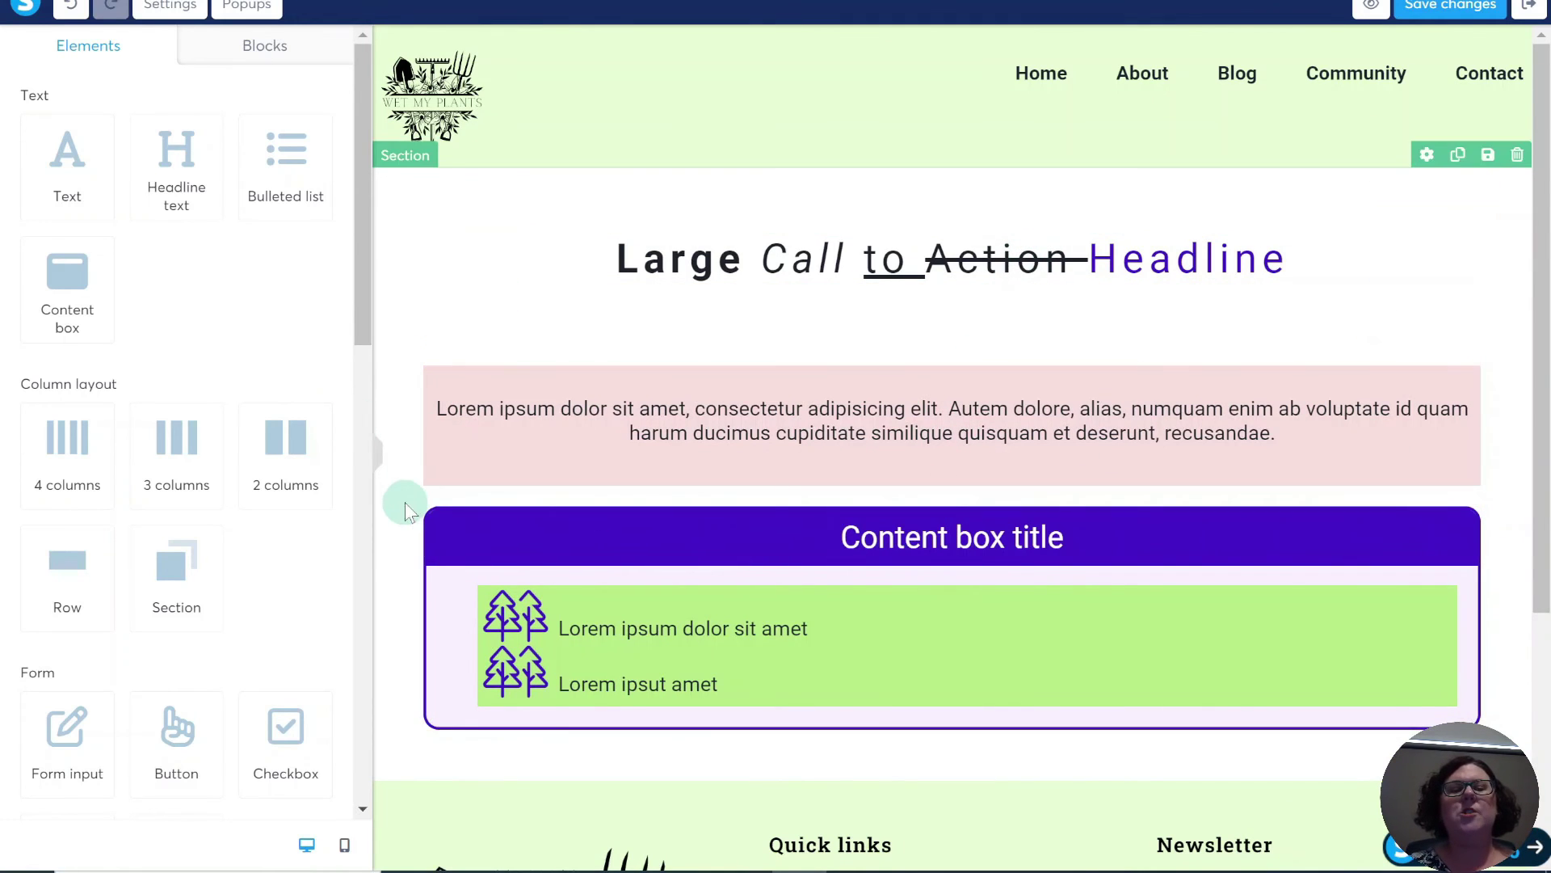
scroll(406, 510, down, 2)
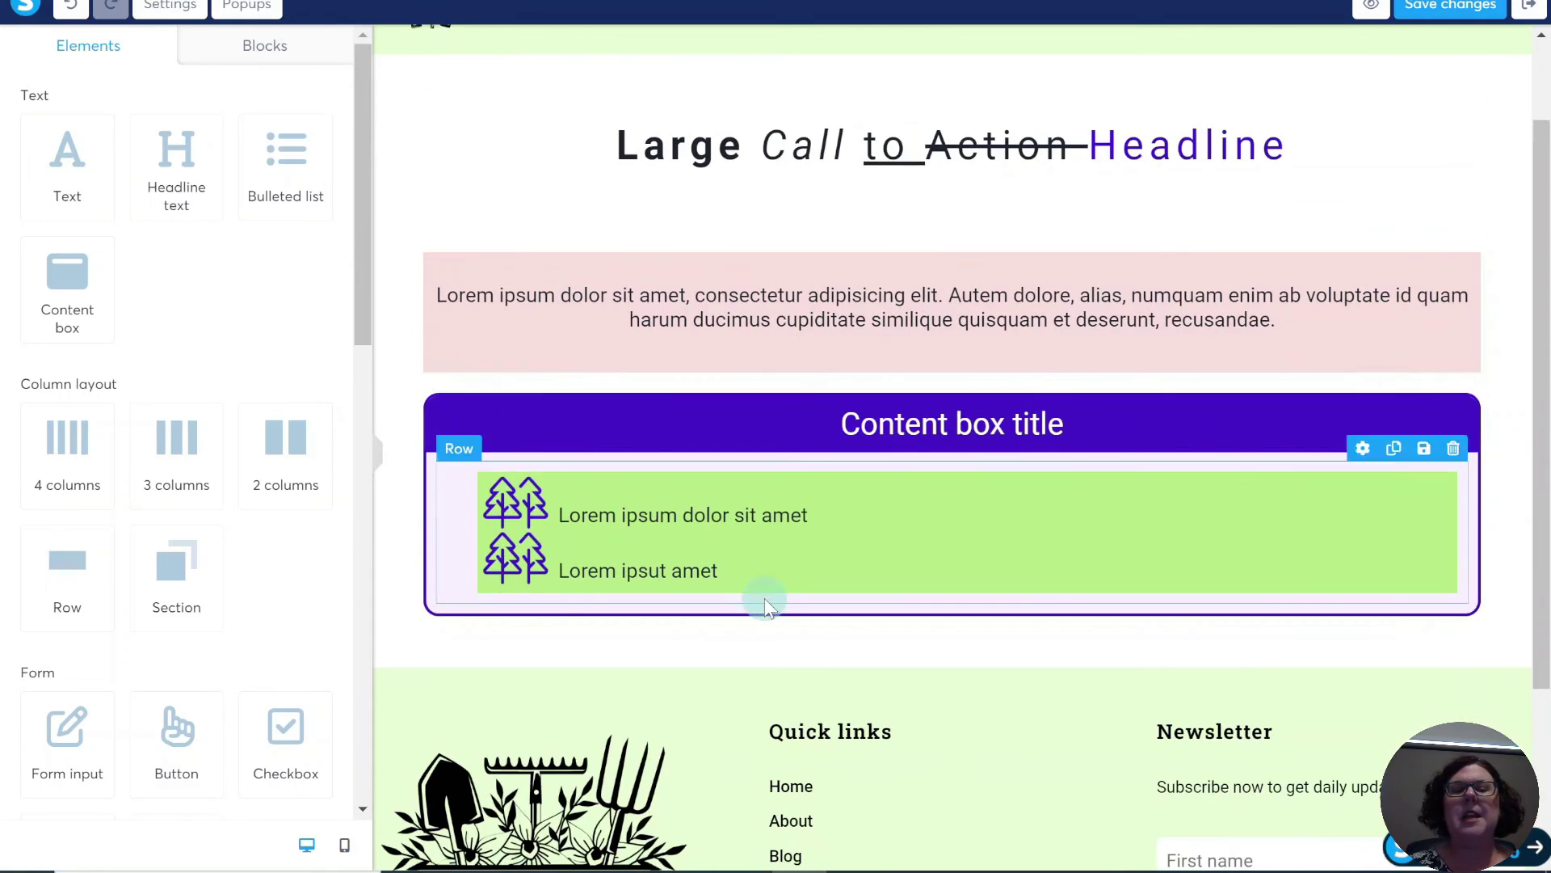
click(345, 846)
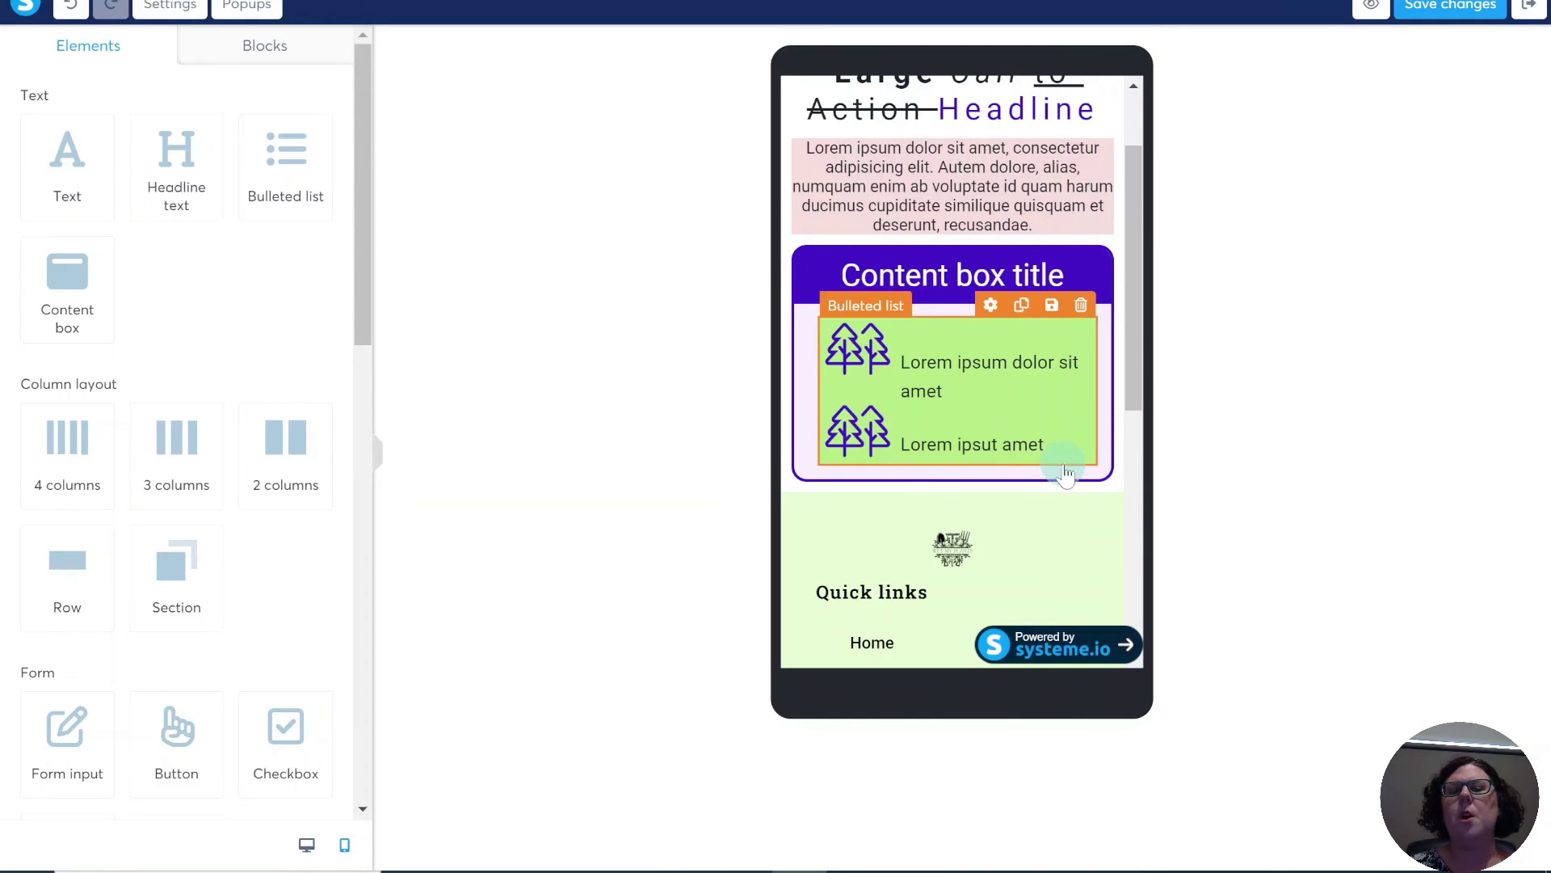
scroll(1067, 473, up, 3)
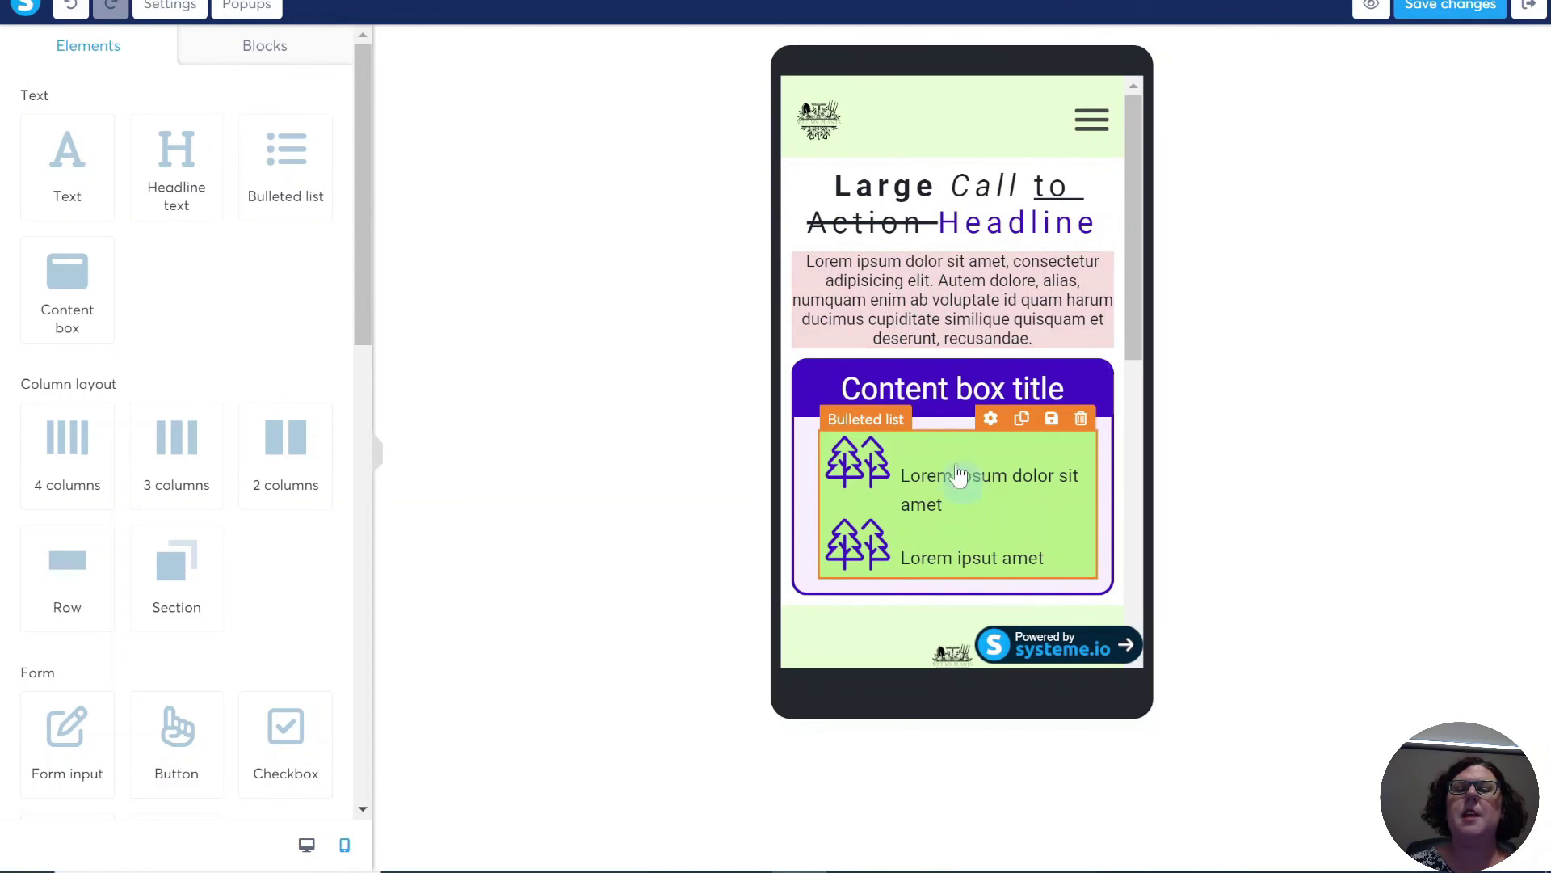
Give the pink paragraph individual top and bottom padding of 20 each in the mobile layout, leaving its sides unpadded.
click(963, 301)
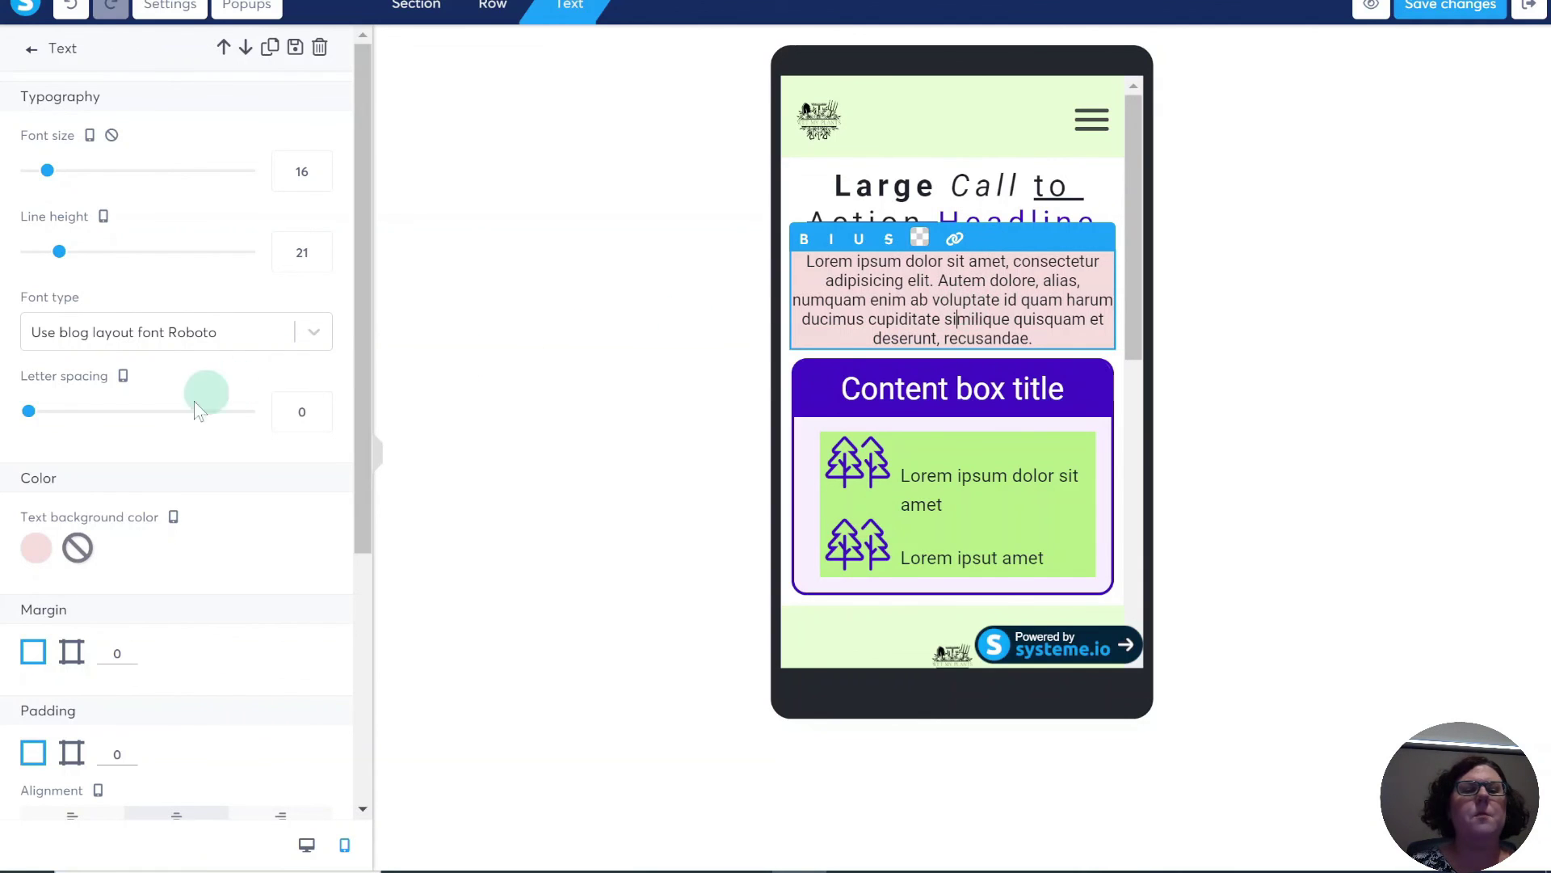
scroll(218, 412, down, 4)
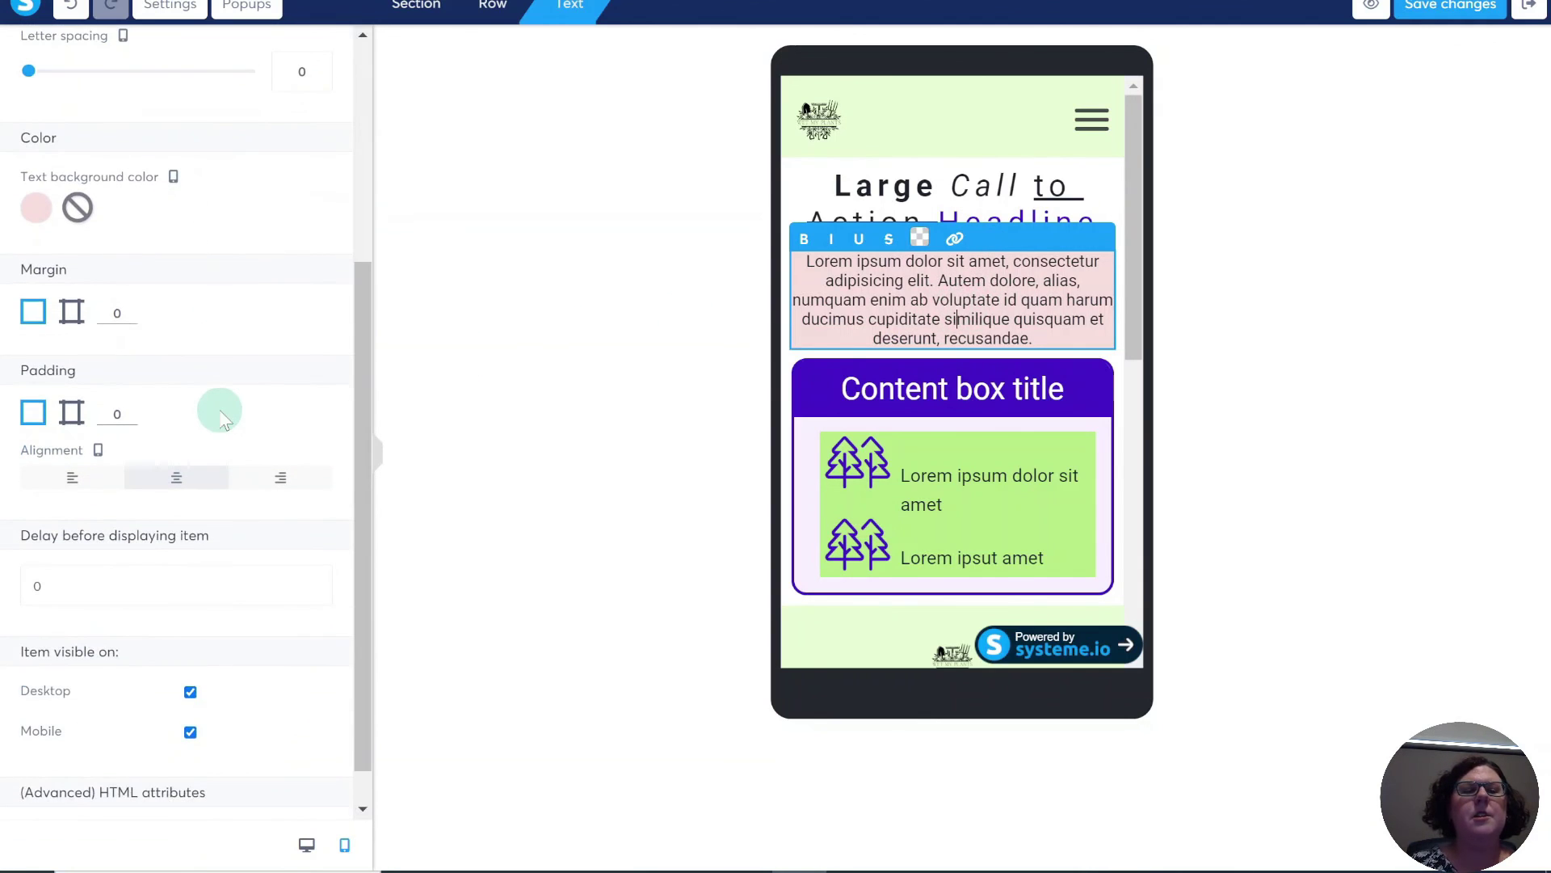
click(72, 411)
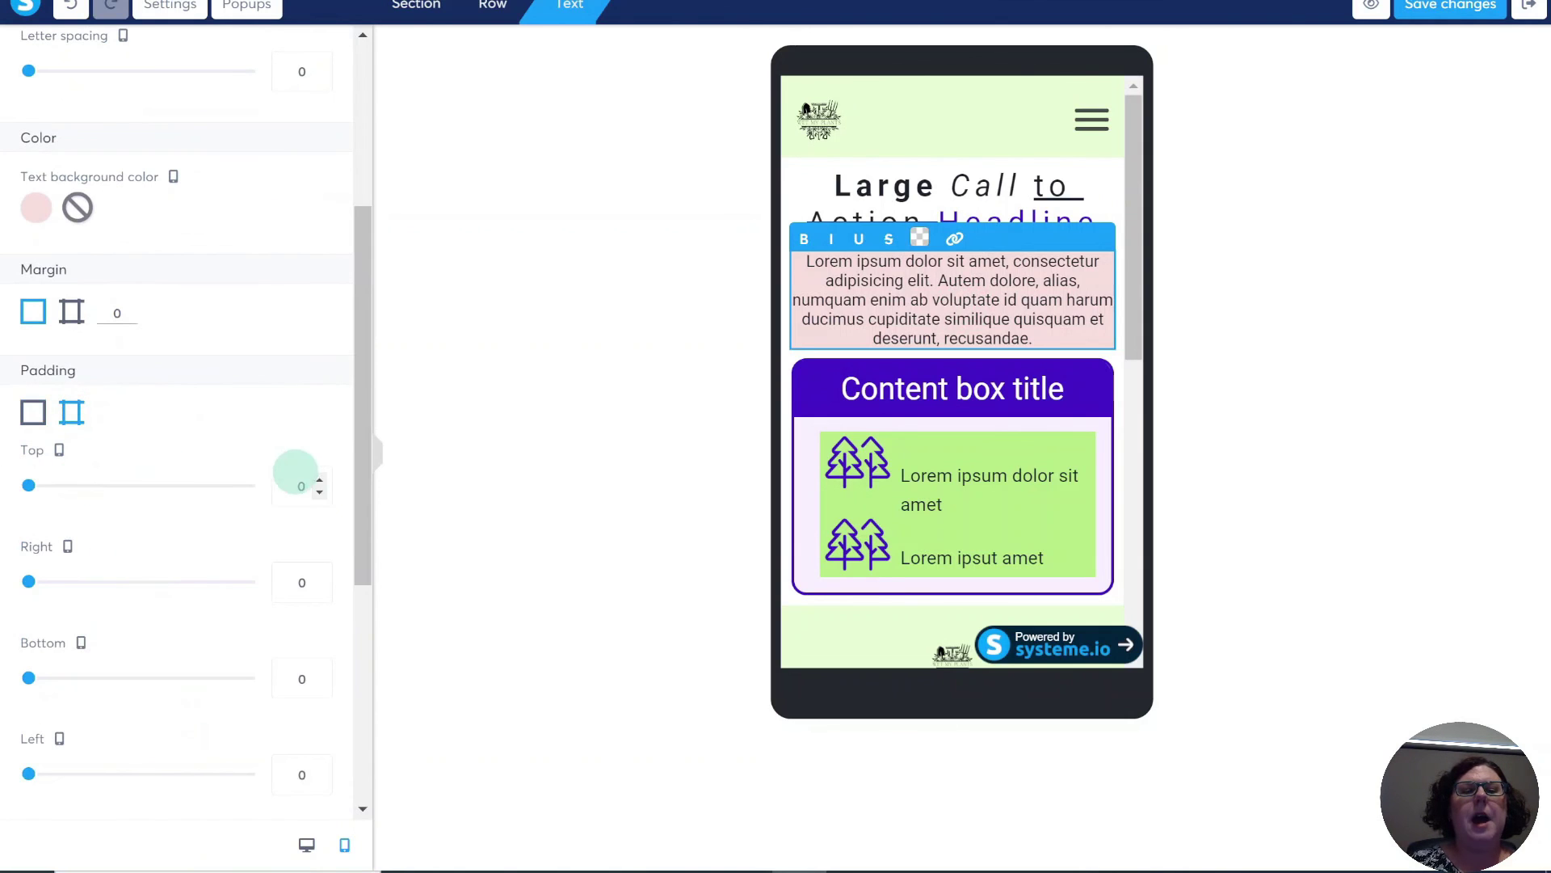
click(320, 480)
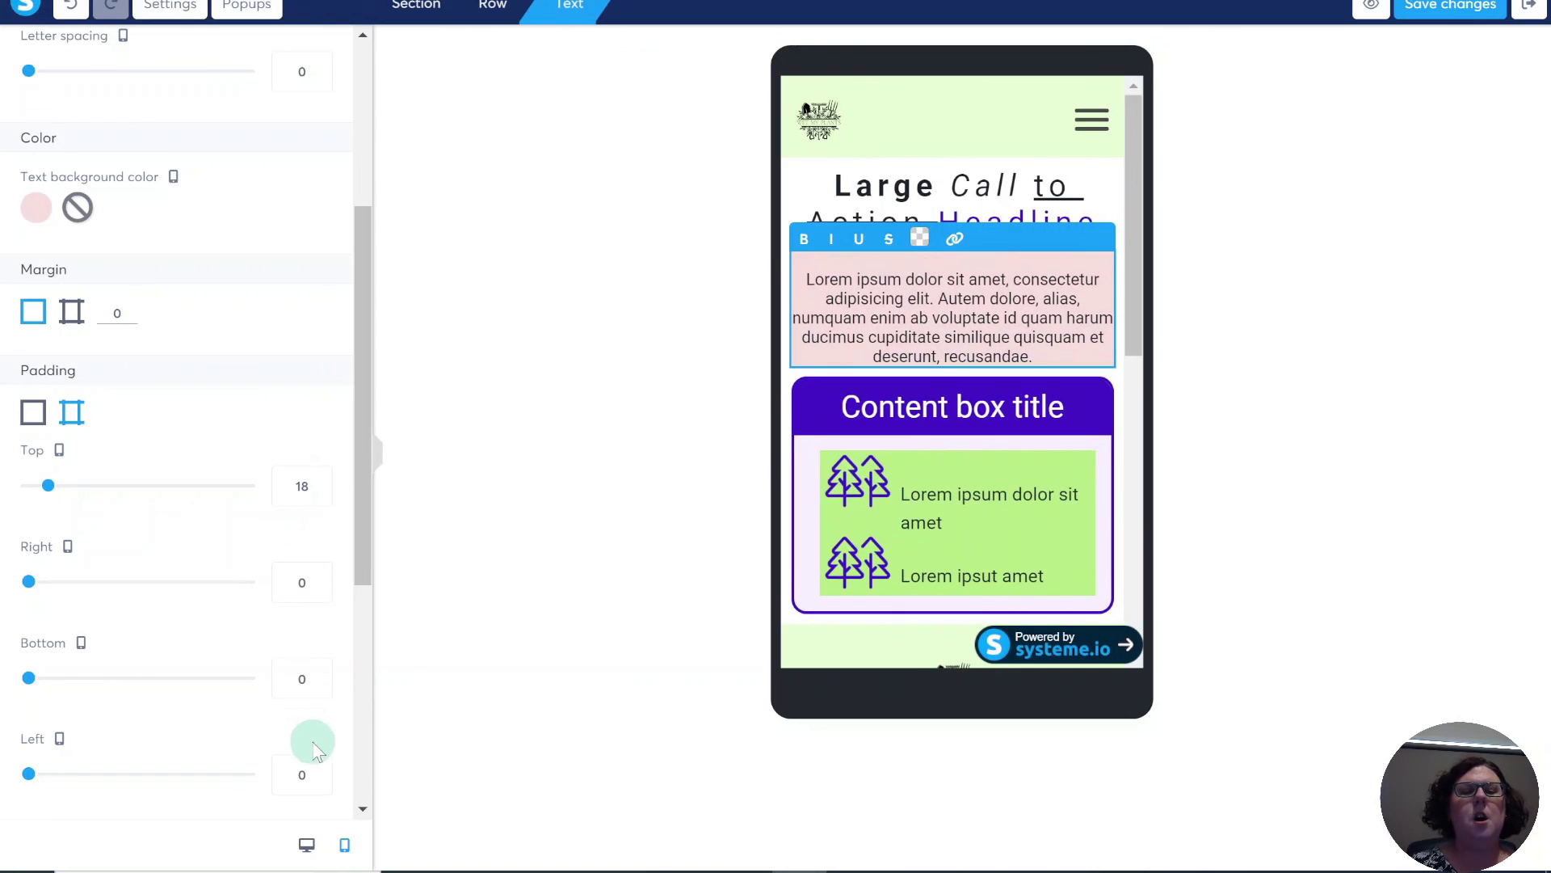
click(320, 672)
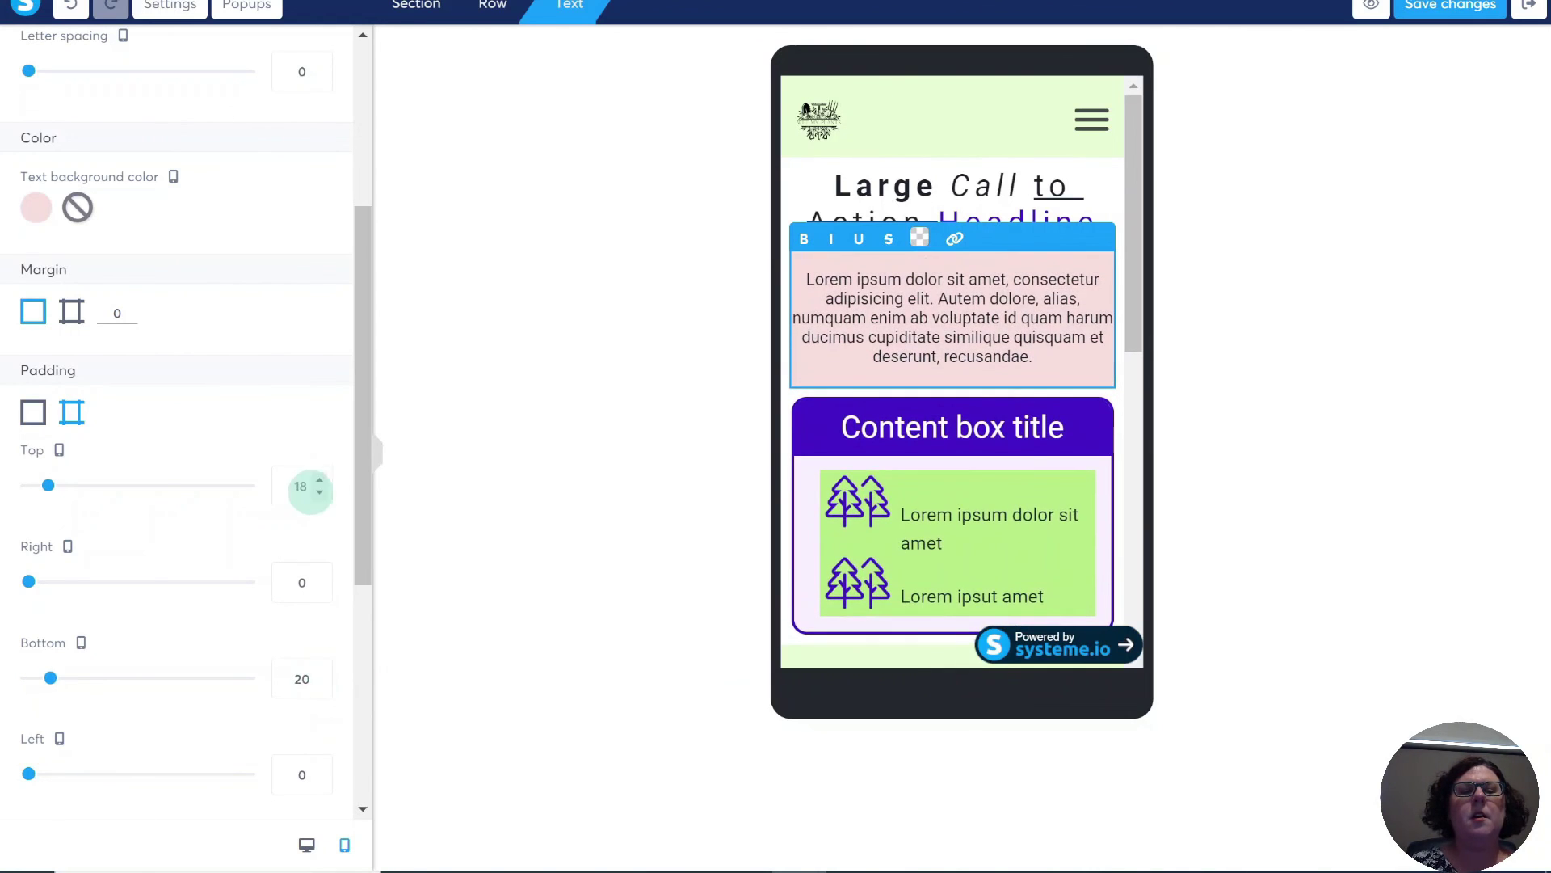
click(323, 483)
drag(1047, 343, 1119, 408)
click(1117, 407)
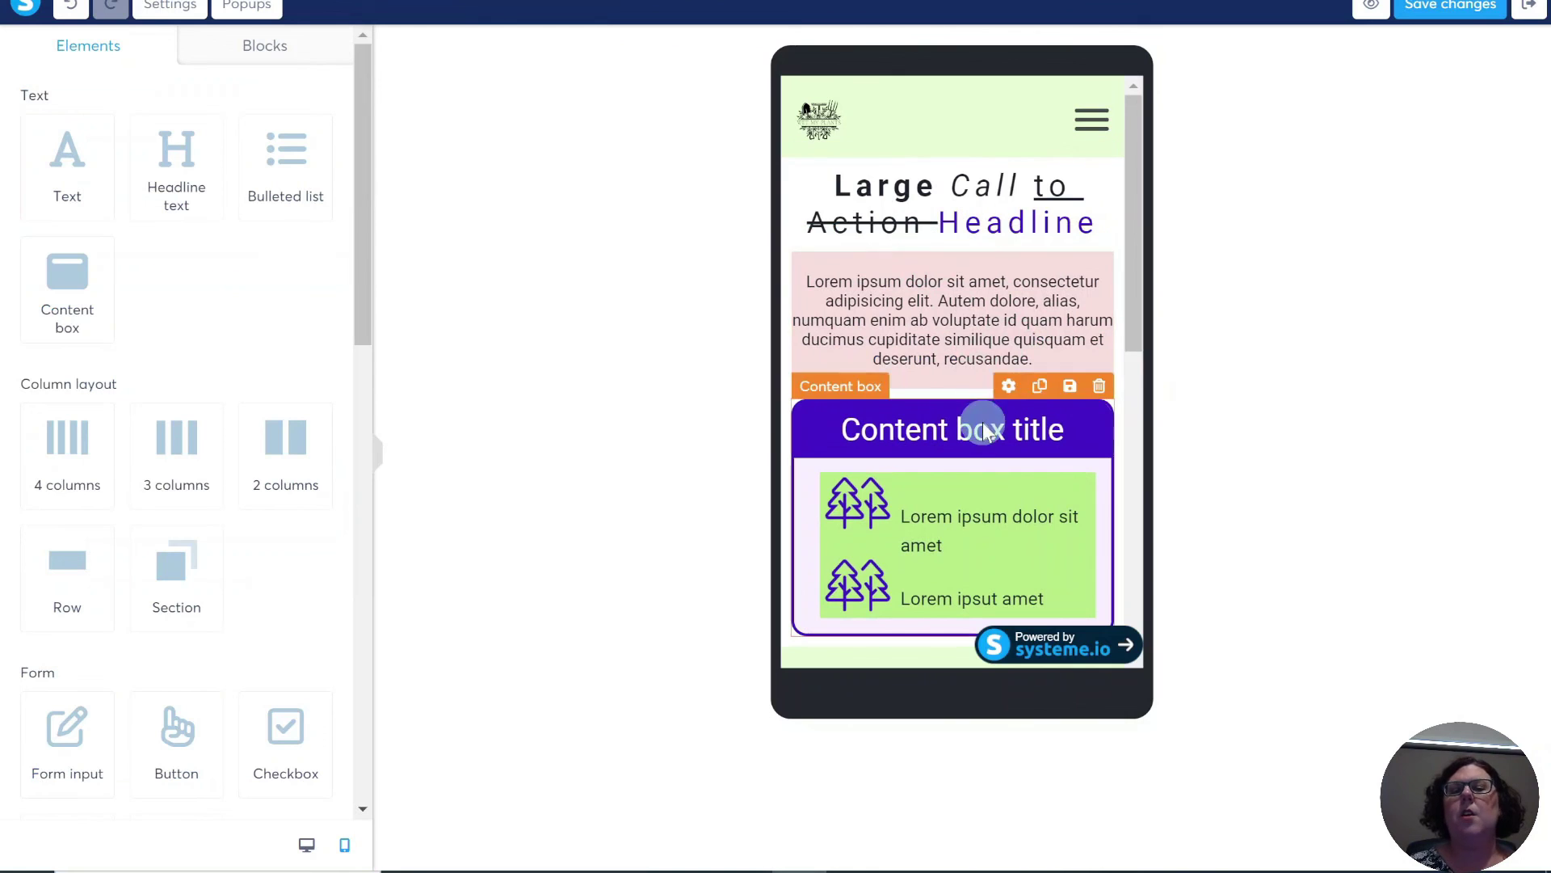
Examine the bulleted list's mobile typography, colour, margin, padding and visibility settings.
scroll(992, 360, down, 3)
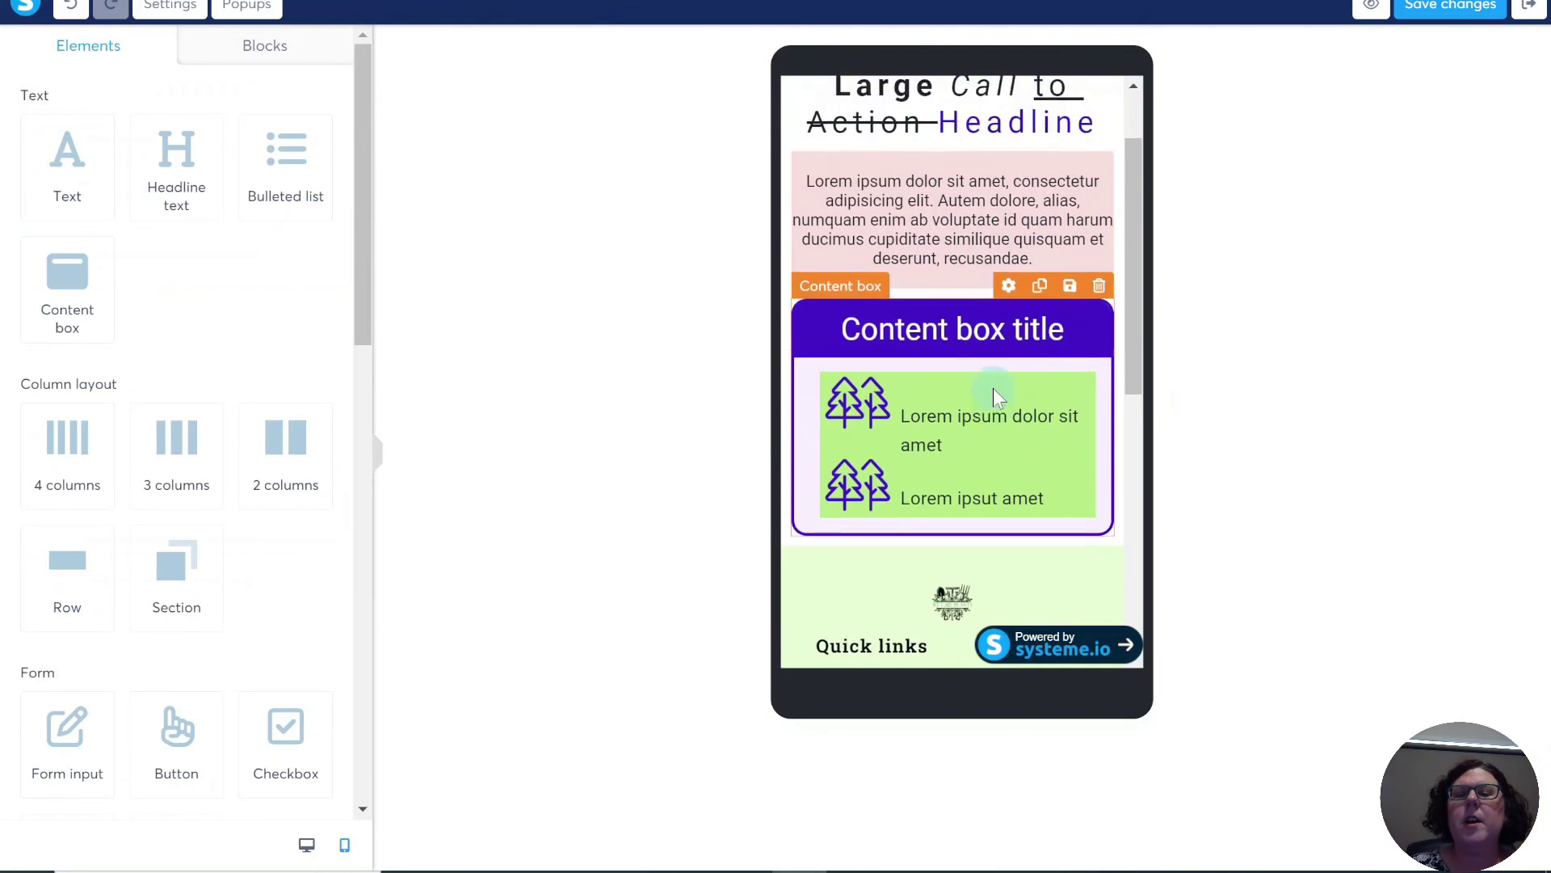
click(953, 313)
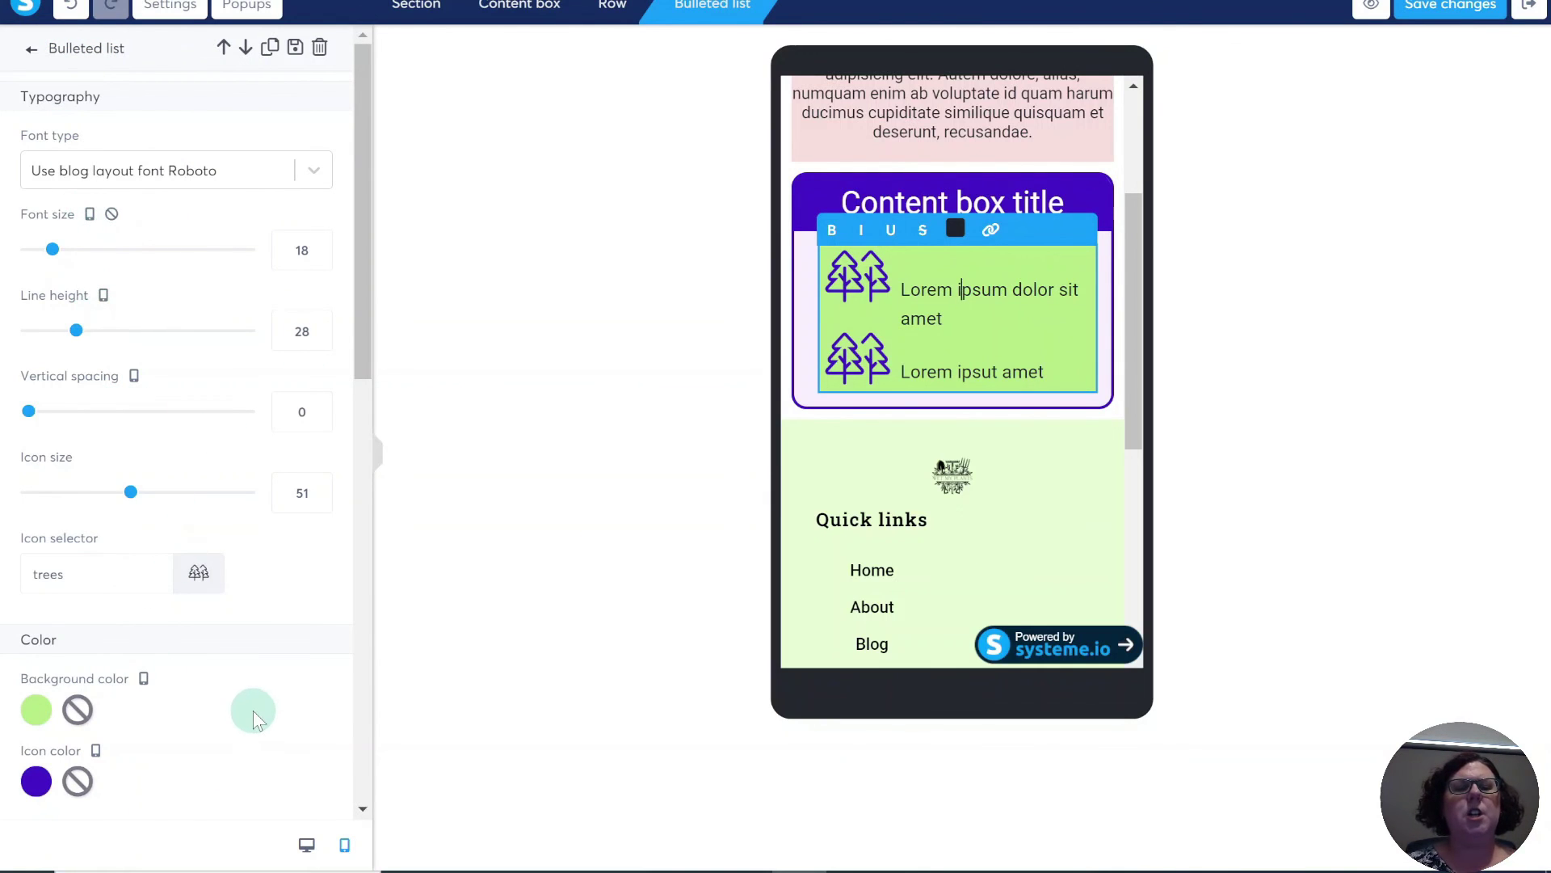
scroll(251, 711, down, 3)
scroll(254, 721, down, 10)
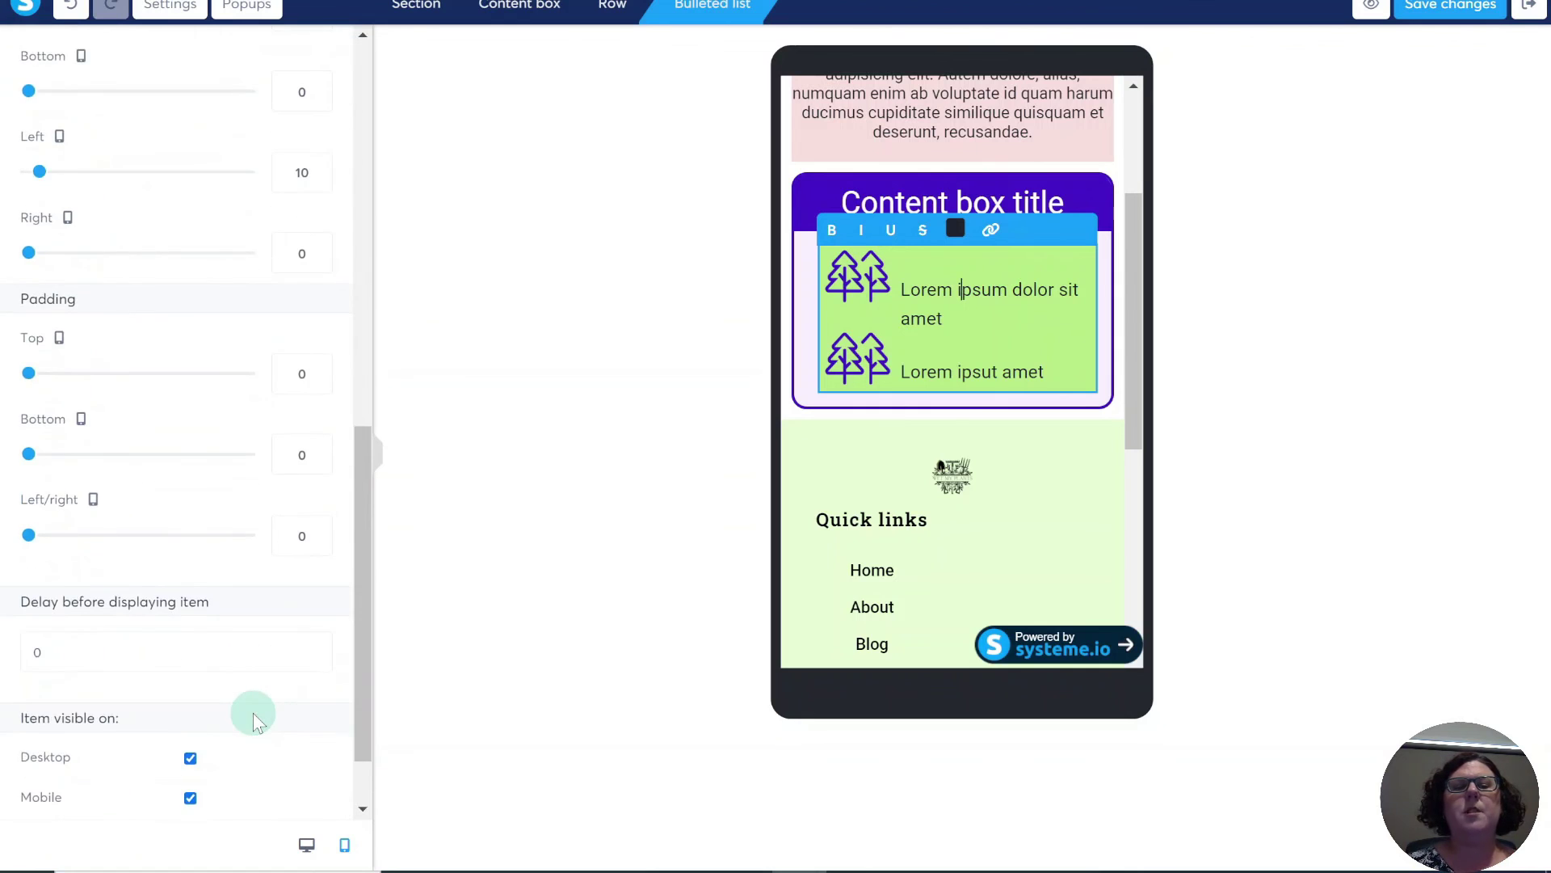
scroll(255, 722, up, 7)
scroll(253, 722, up, 5)
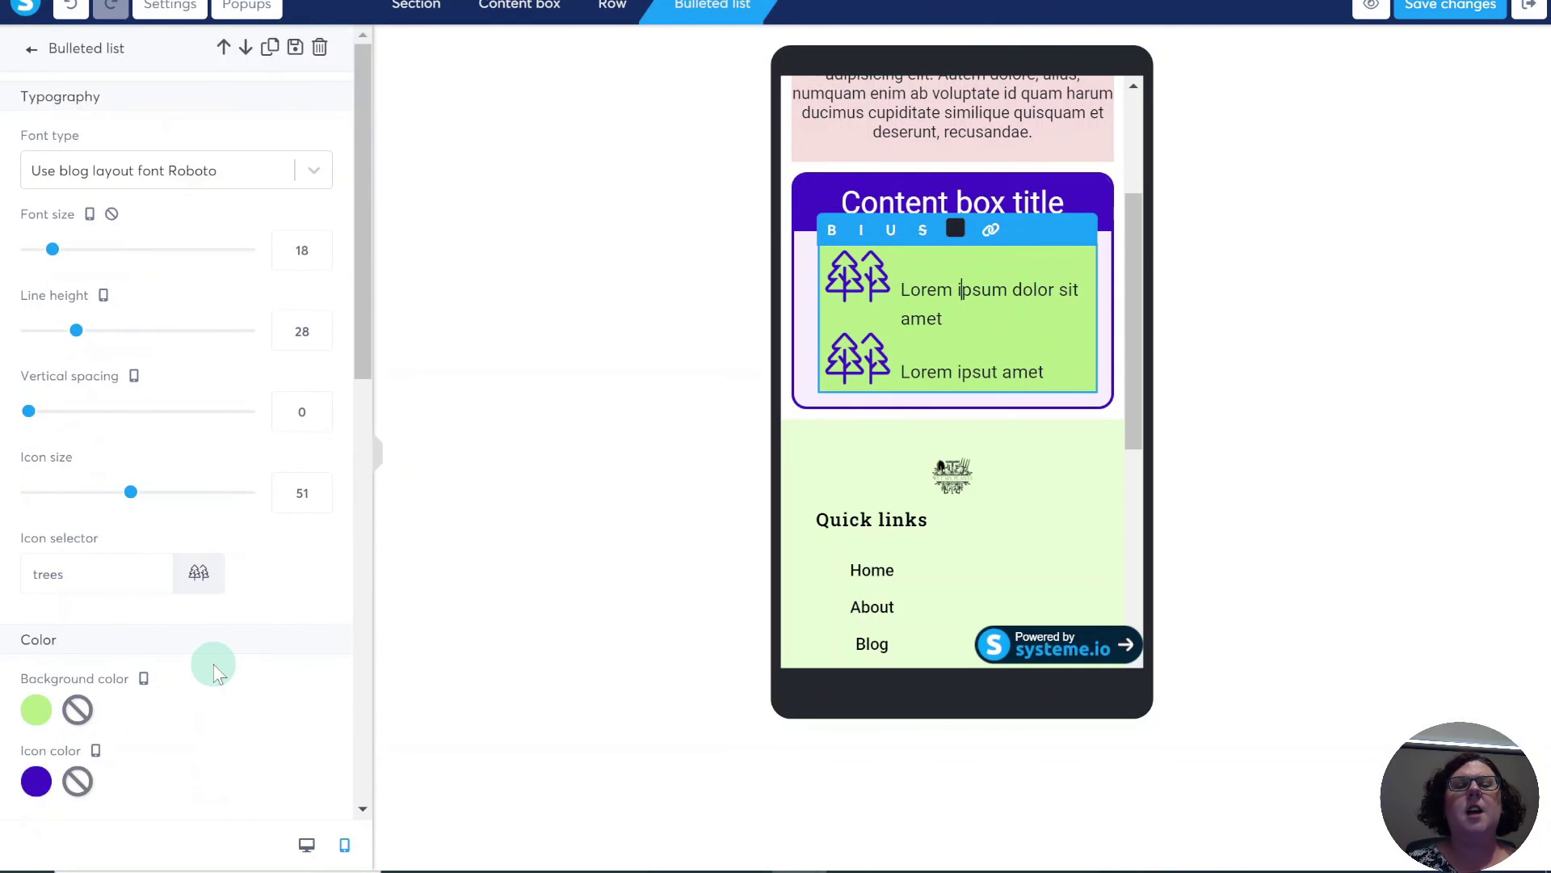
Deselect the bulleted list and save the page changes.
click(1070, 463)
scroll(855, 454, up, 3)
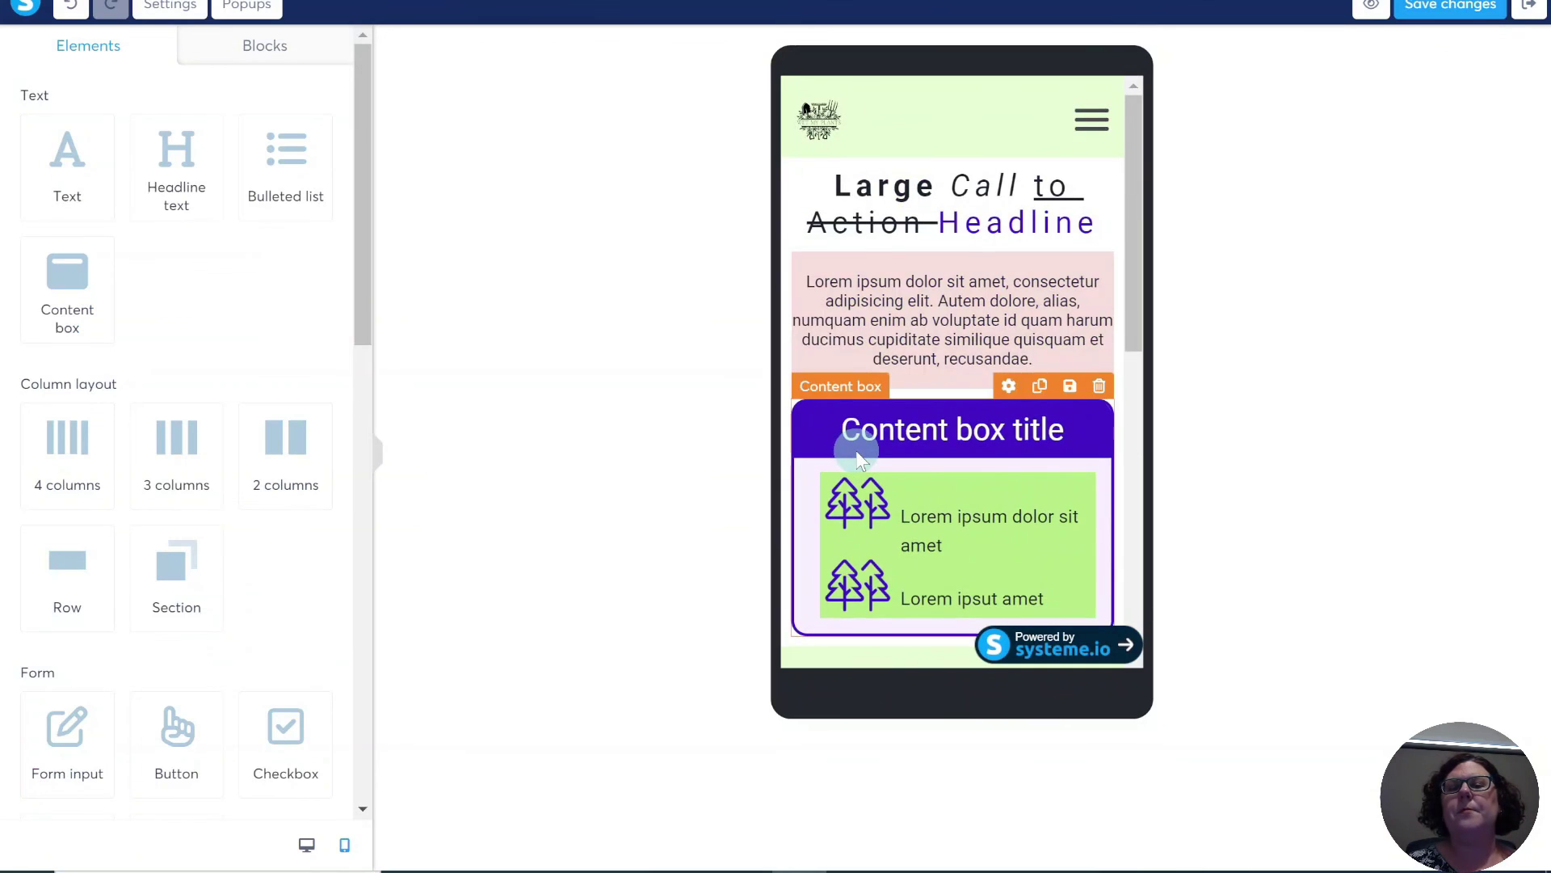
click(1450, 15)
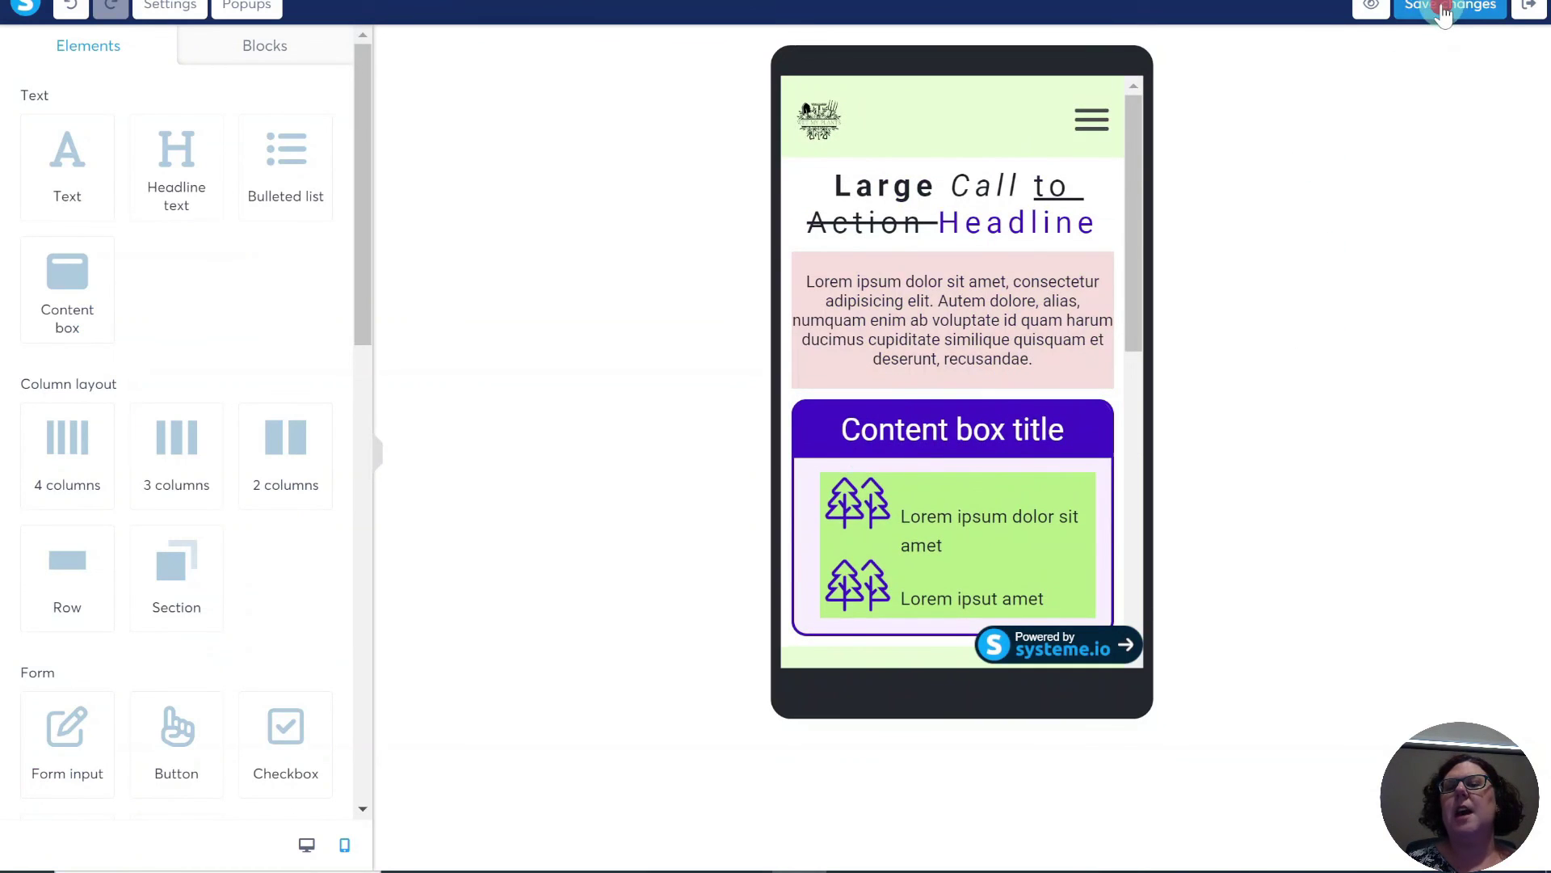